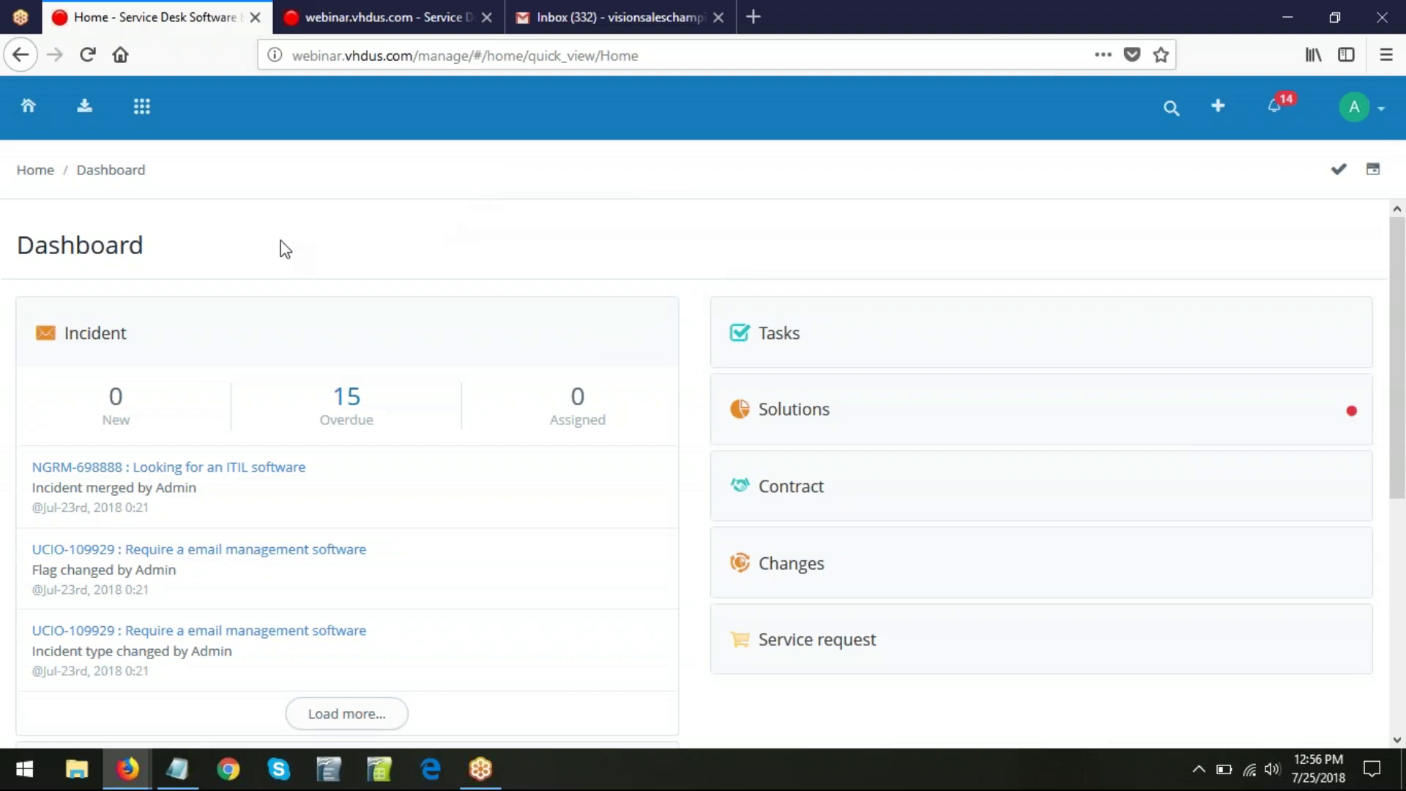
- Open the Incidents inbox, browse the Filters and Labels sidebar tabs, and end on Departments
{"action": "left_click", "coordinate": [86, 118]}
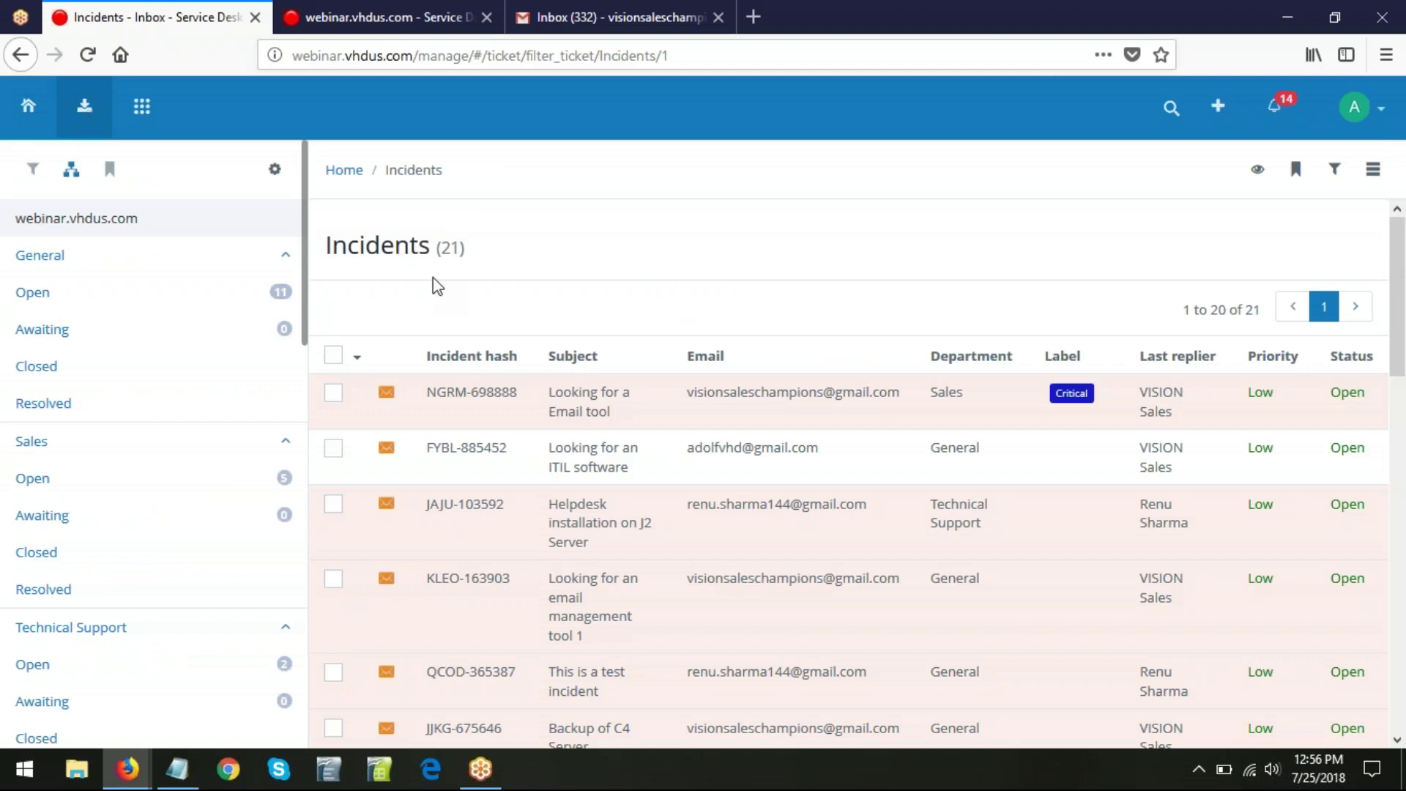
{"action": "left_click", "coordinate": [30, 183]}
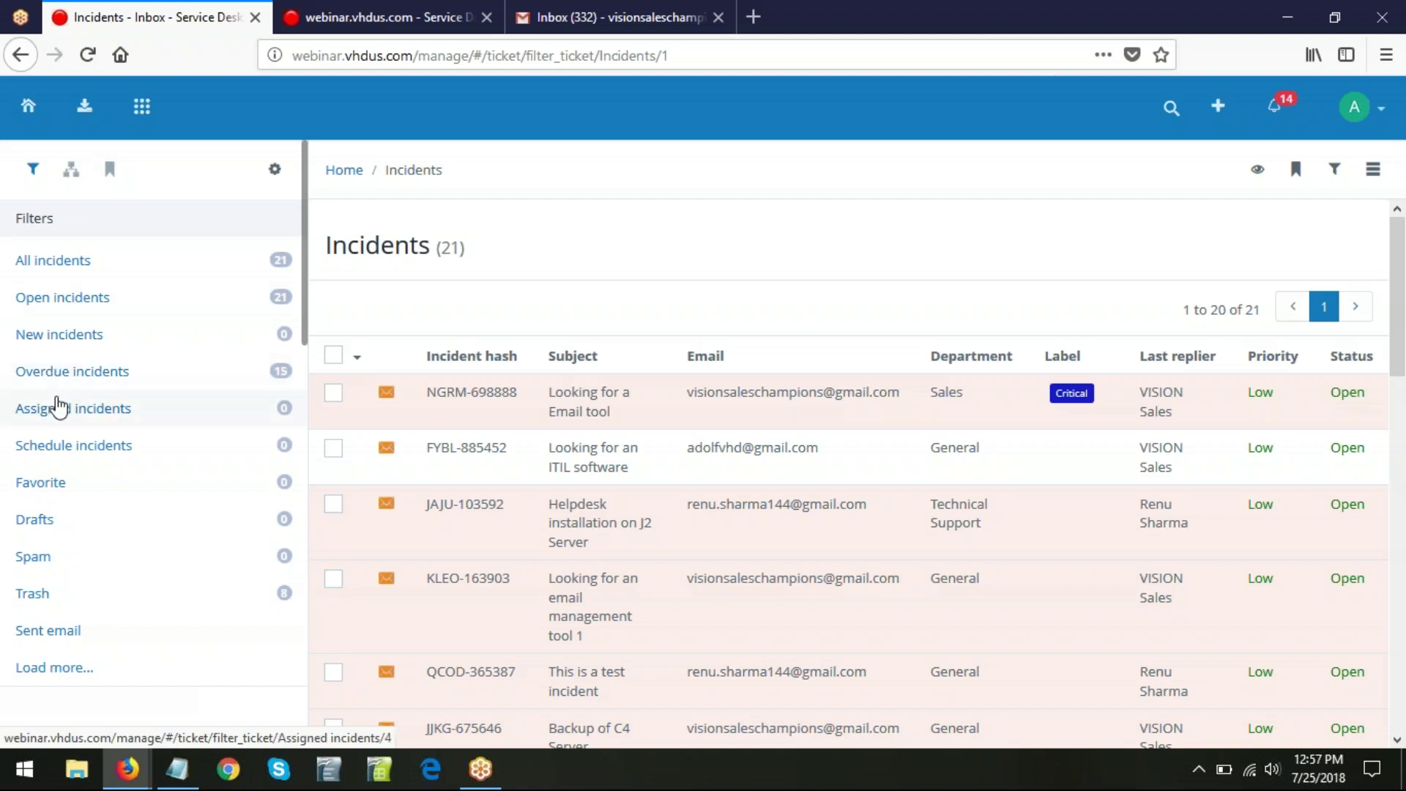
{"action": "left_click", "coordinate": [72, 174]}
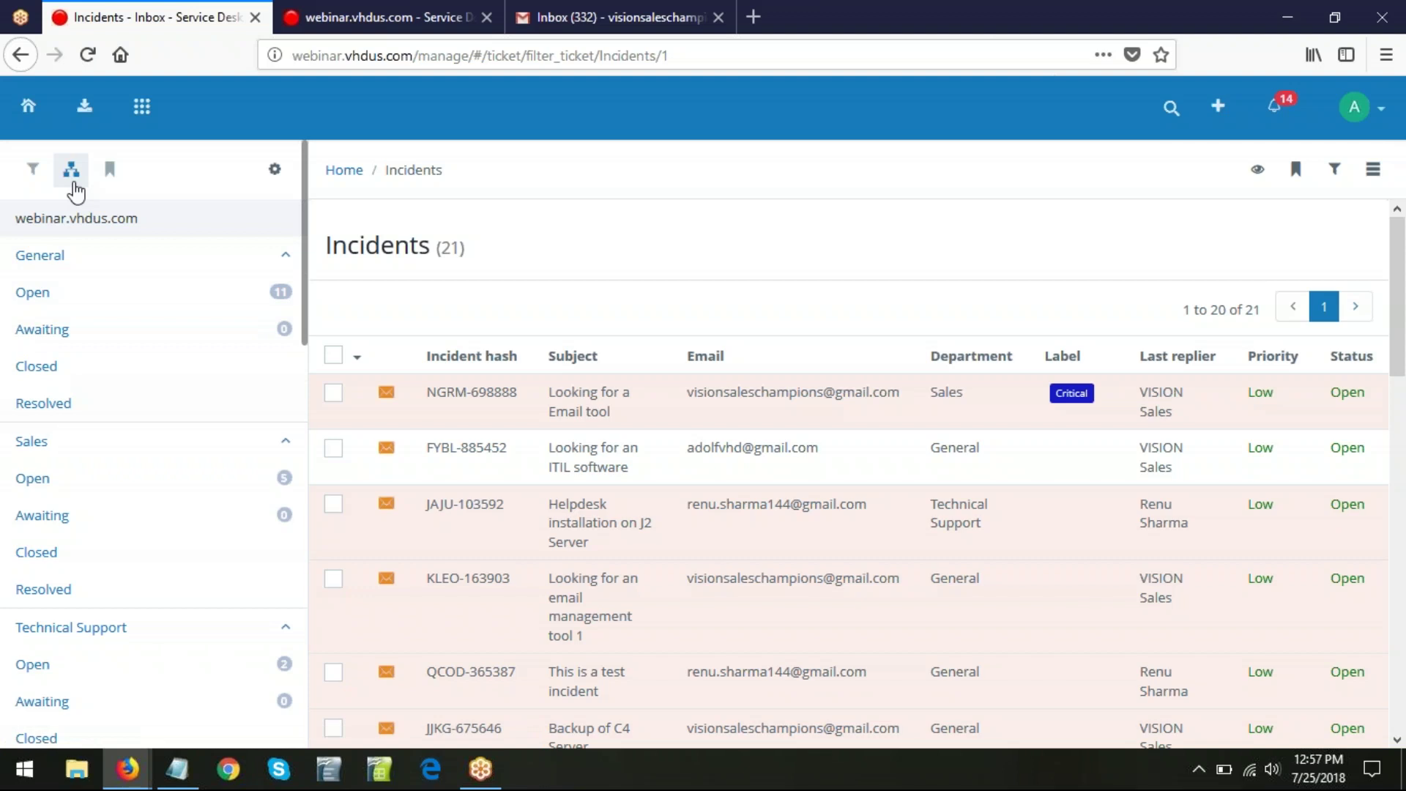
{"action": "left_click", "coordinate": [110, 173]}
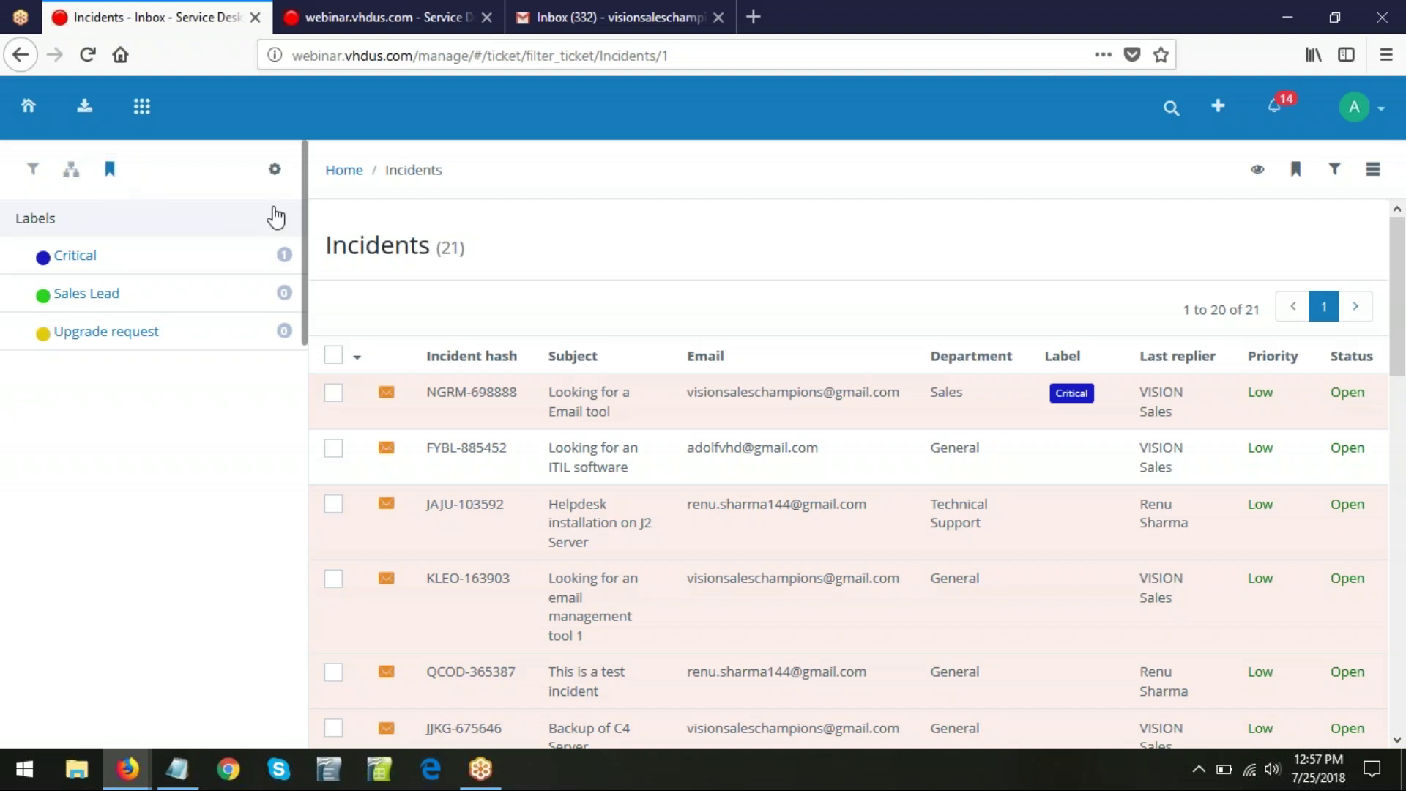
{"action": "left_click", "coordinate": [268, 174]}
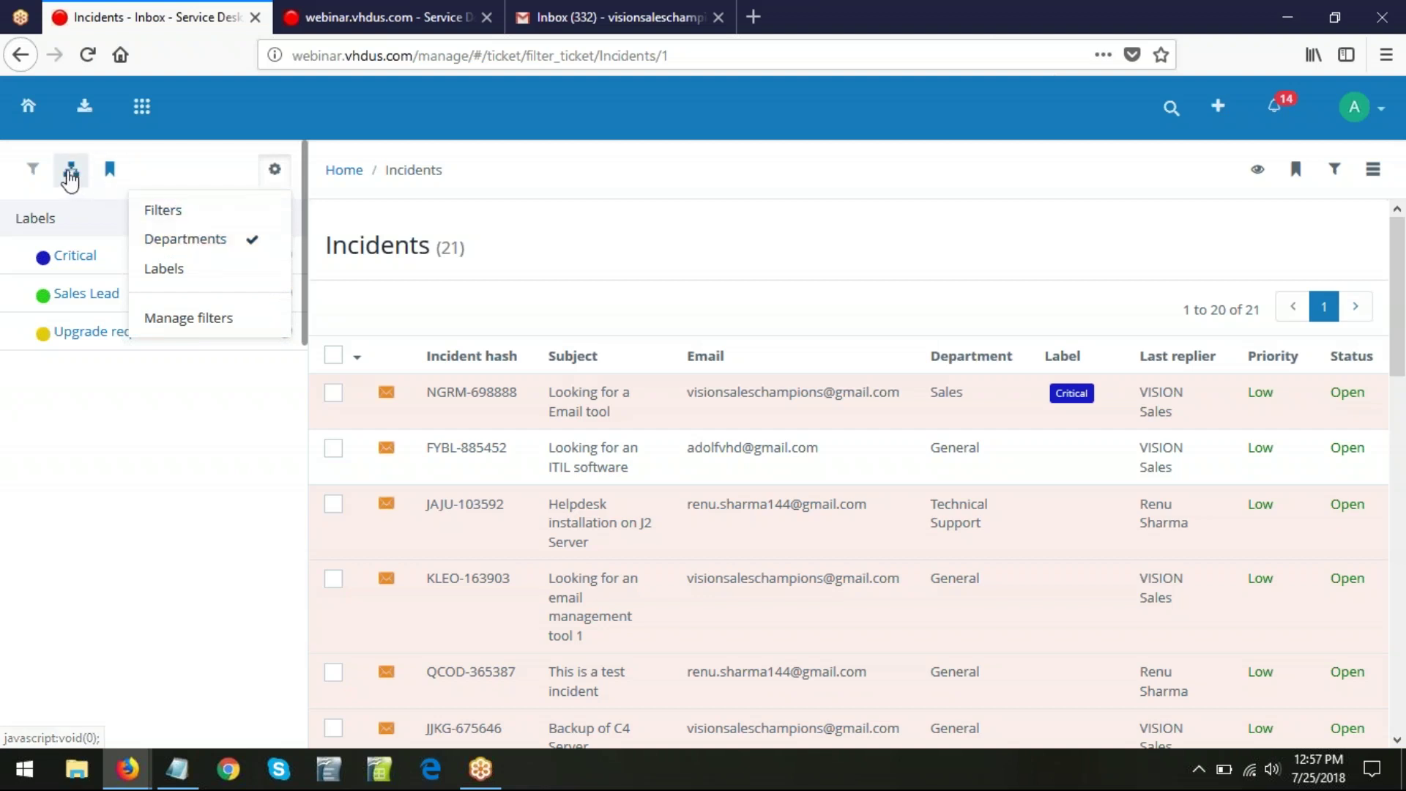
{"action": "left_click", "coordinate": [70, 180]}
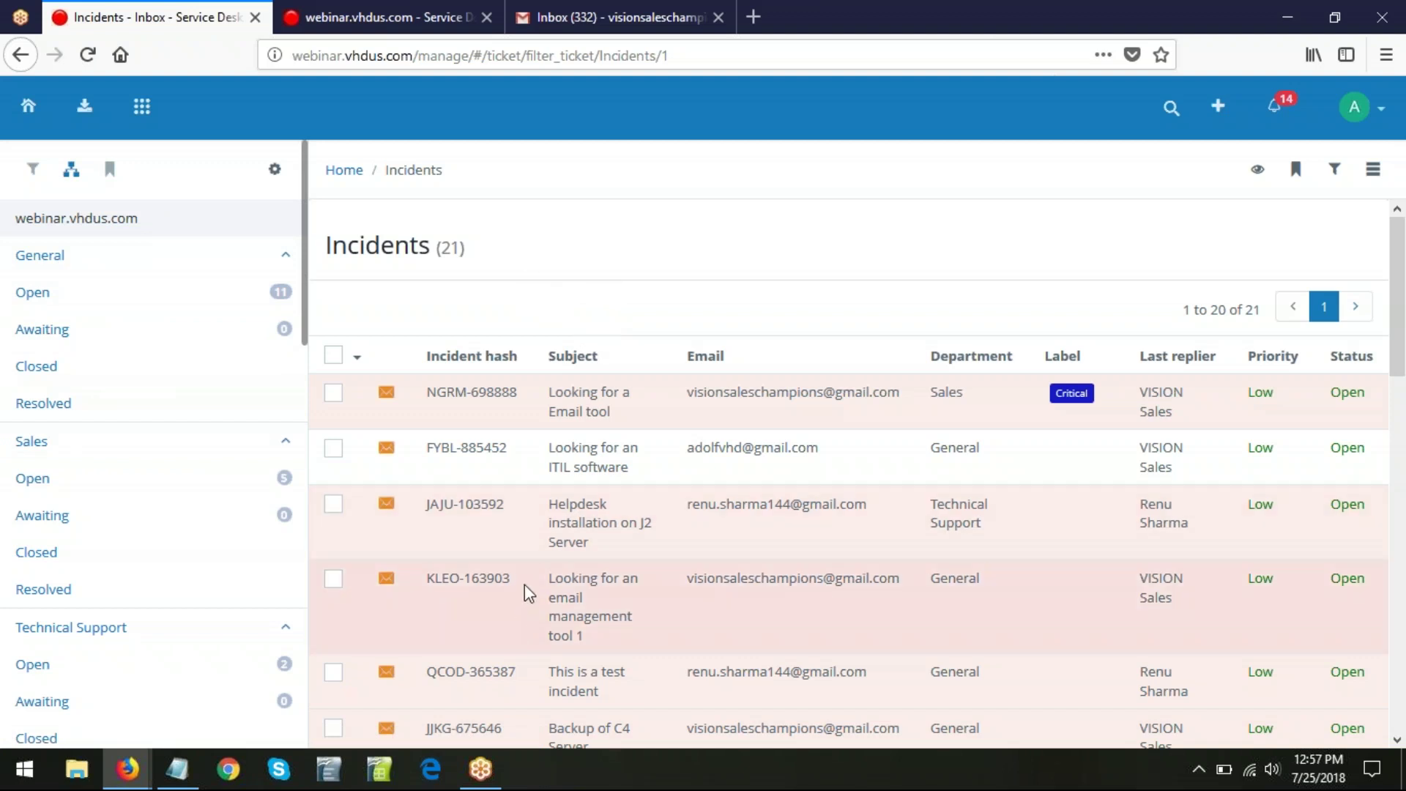
- Select all incidents and preview merging them into WCMI-094971, then close the merge form
{"action": "left_click", "coordinate": [334, 357]}
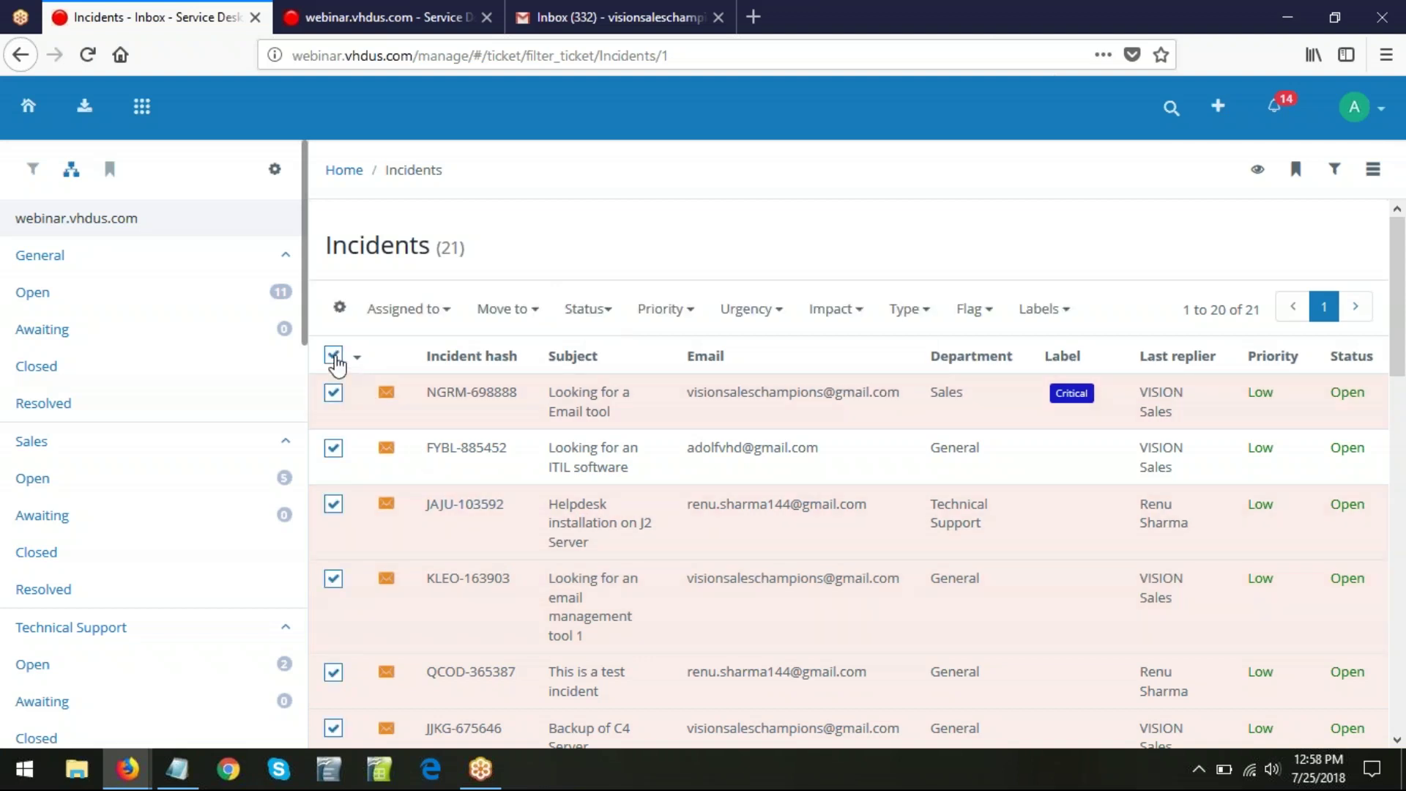
{"action": "left_click", "coordinate": [339, 306]}
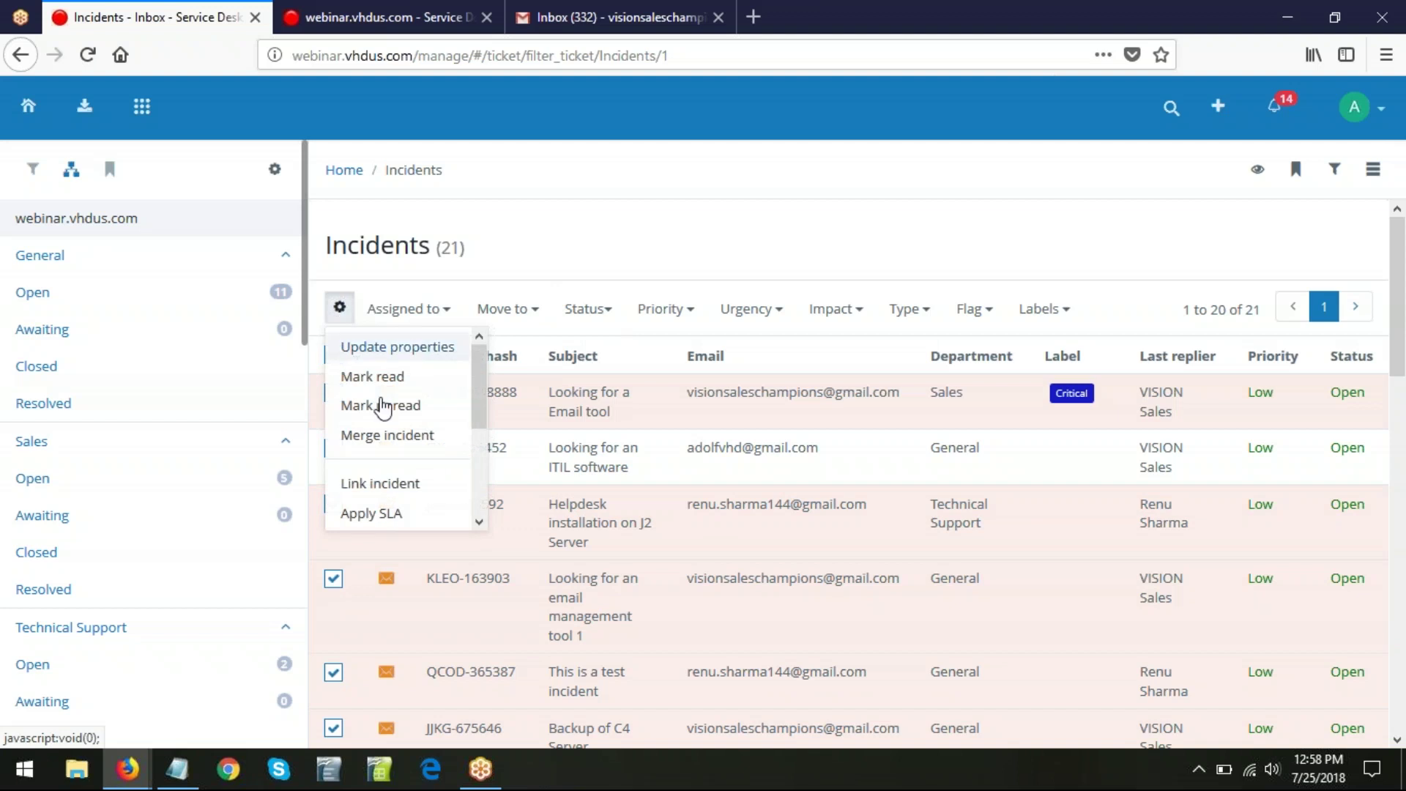
{"action": "left_click", "coordinate": [405, 438]}
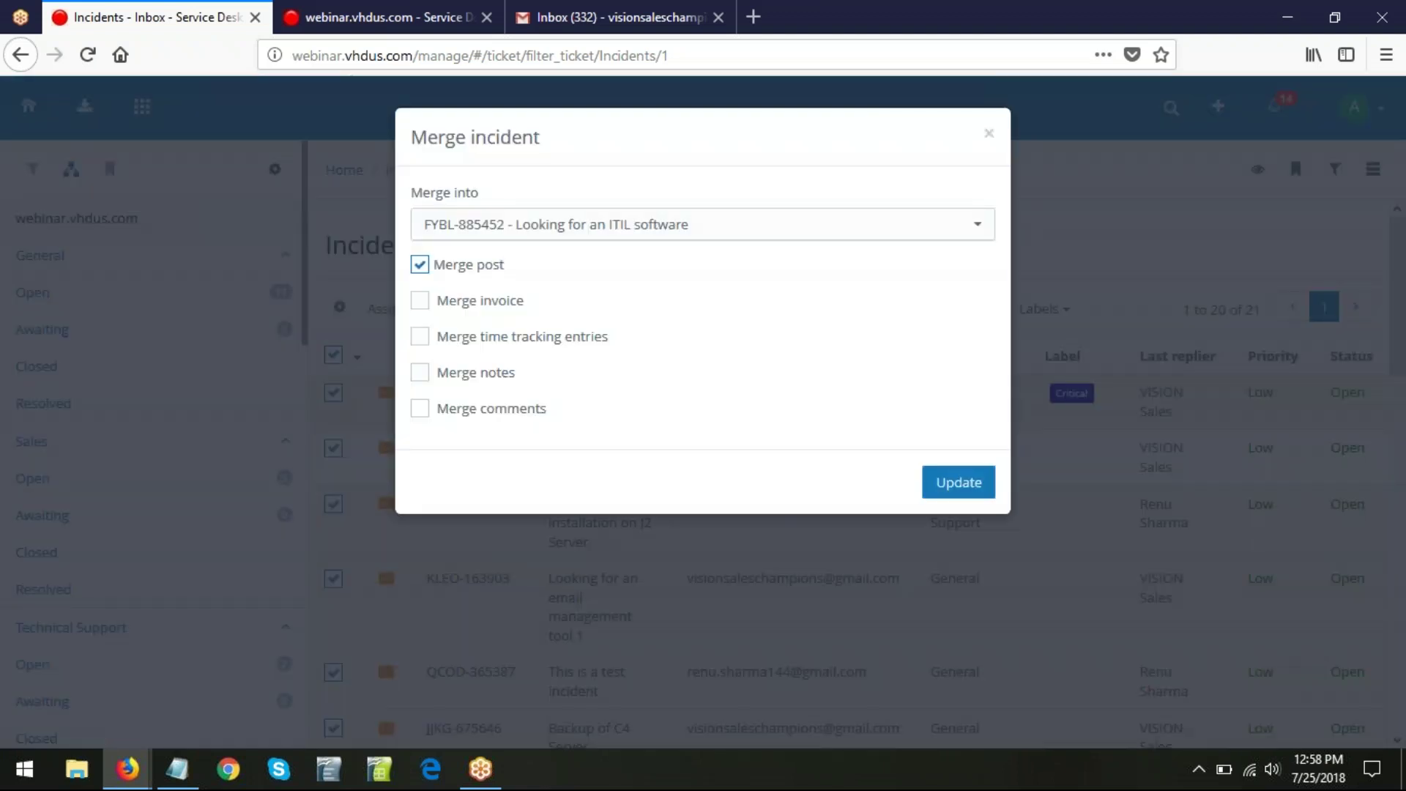
{"action": "left_click", "coordinate": [762, 232]}
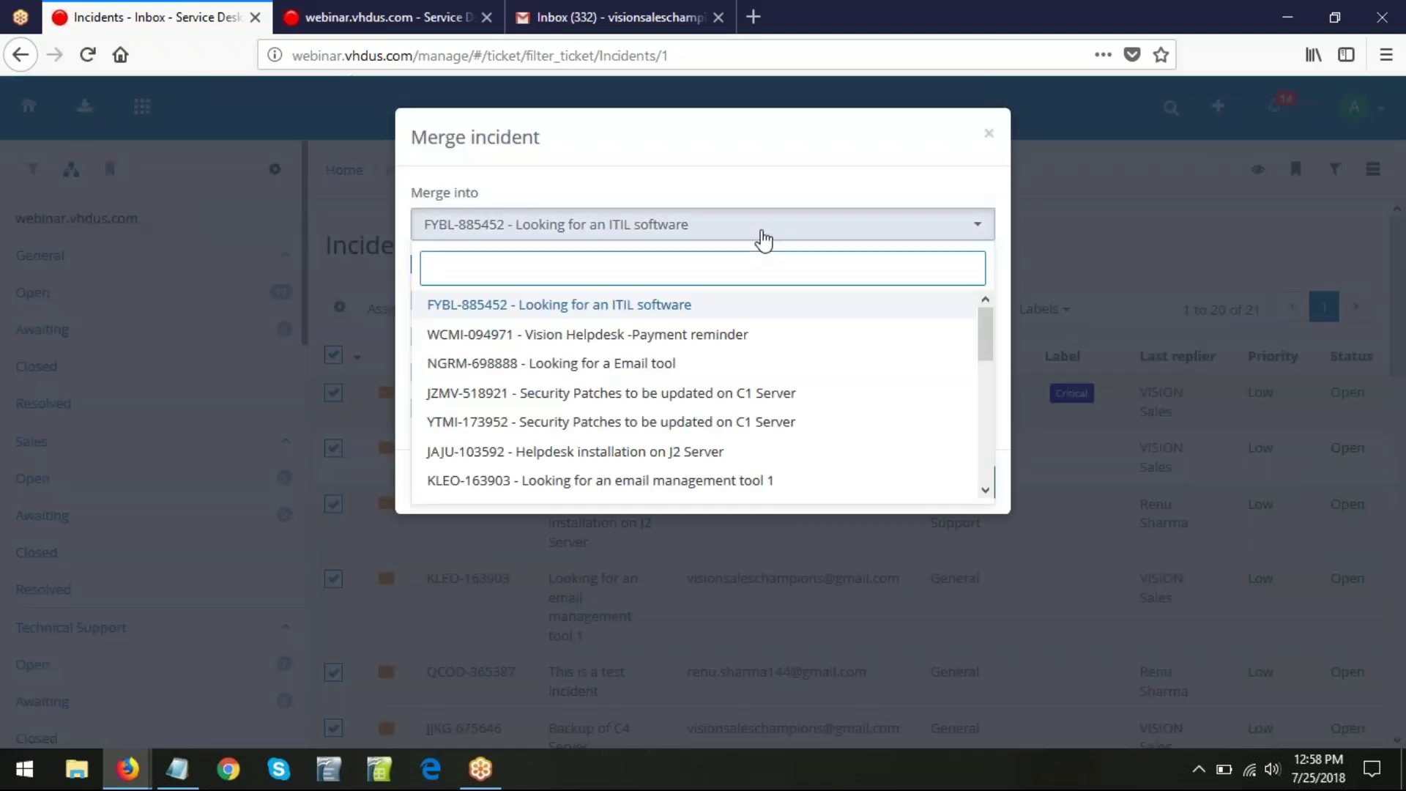
{"action": "left_click", "coordinate": [662, 337]}
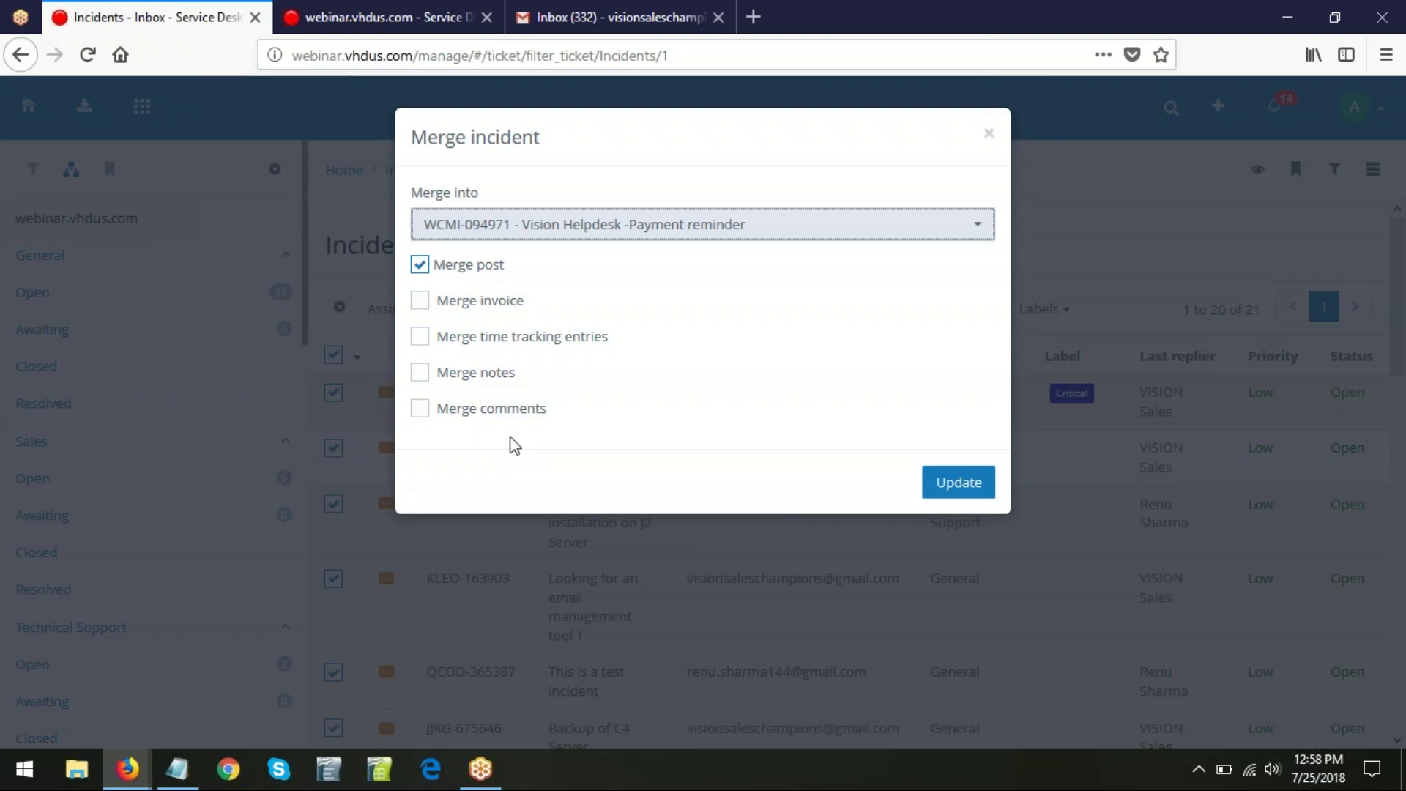
{"action": "left_click", "coordinate": [989, 134]}
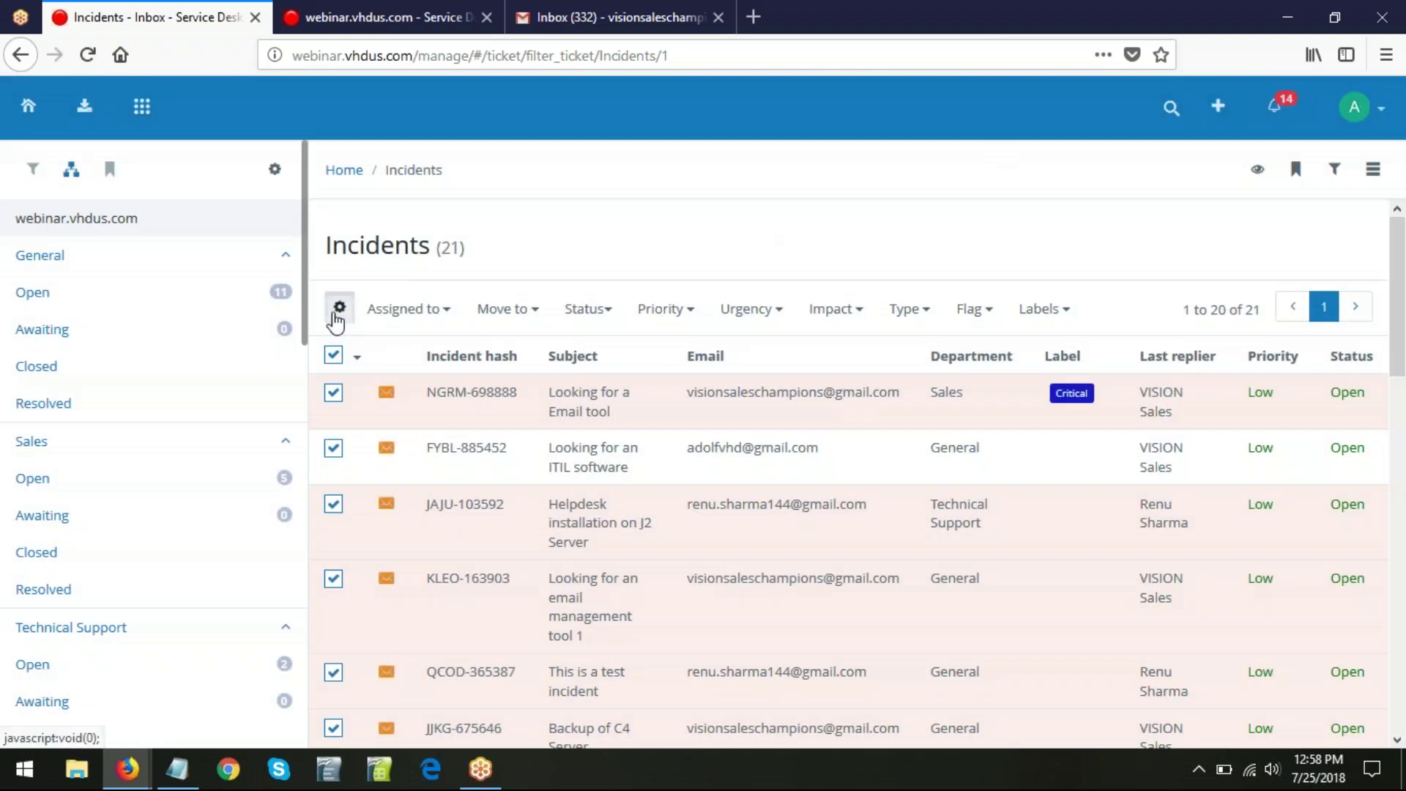
{"action": "left_click", "coordinate": [338, 308]}
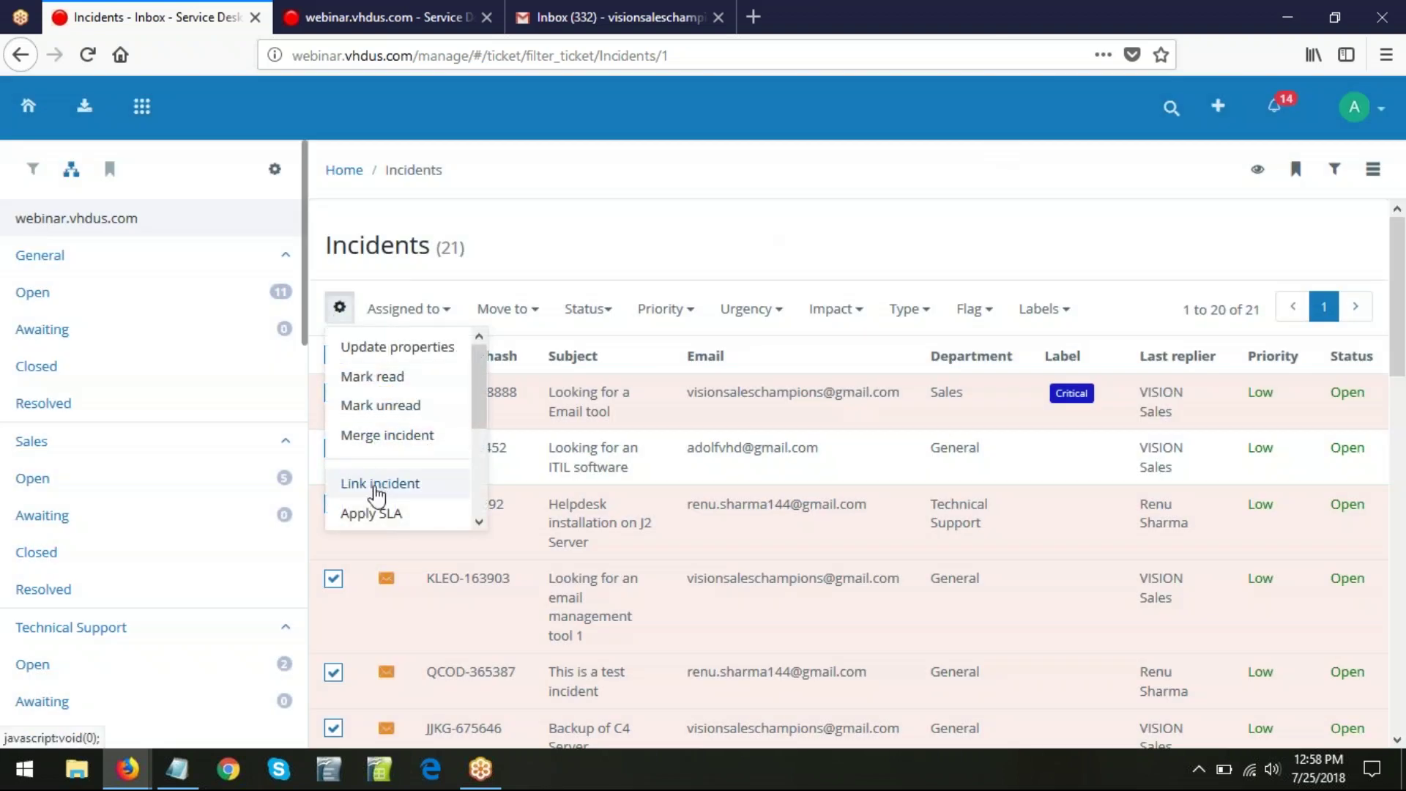
{"action": "left_click", "coordinate": [422, 484]}
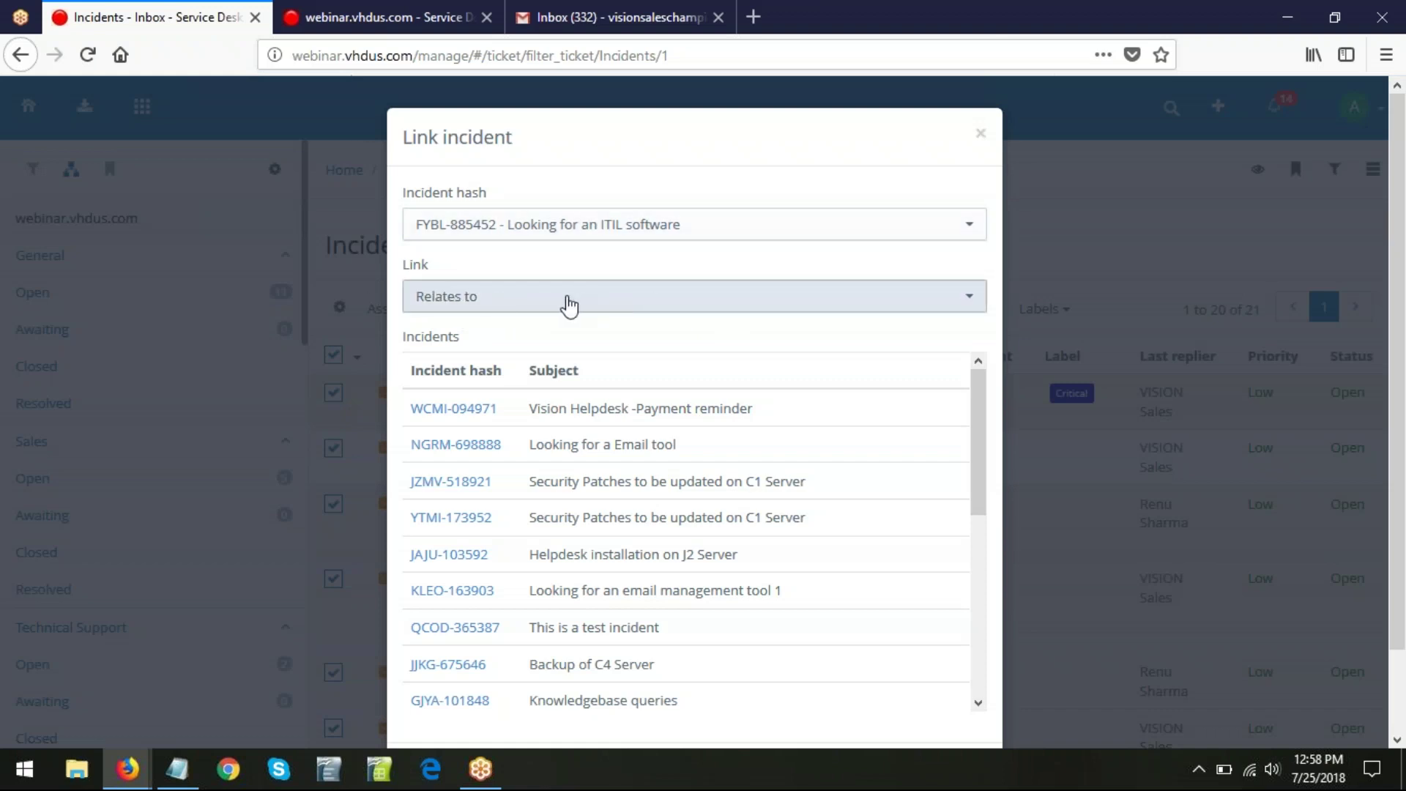
{"action": "left_click", "coordinate": [662, 298]}
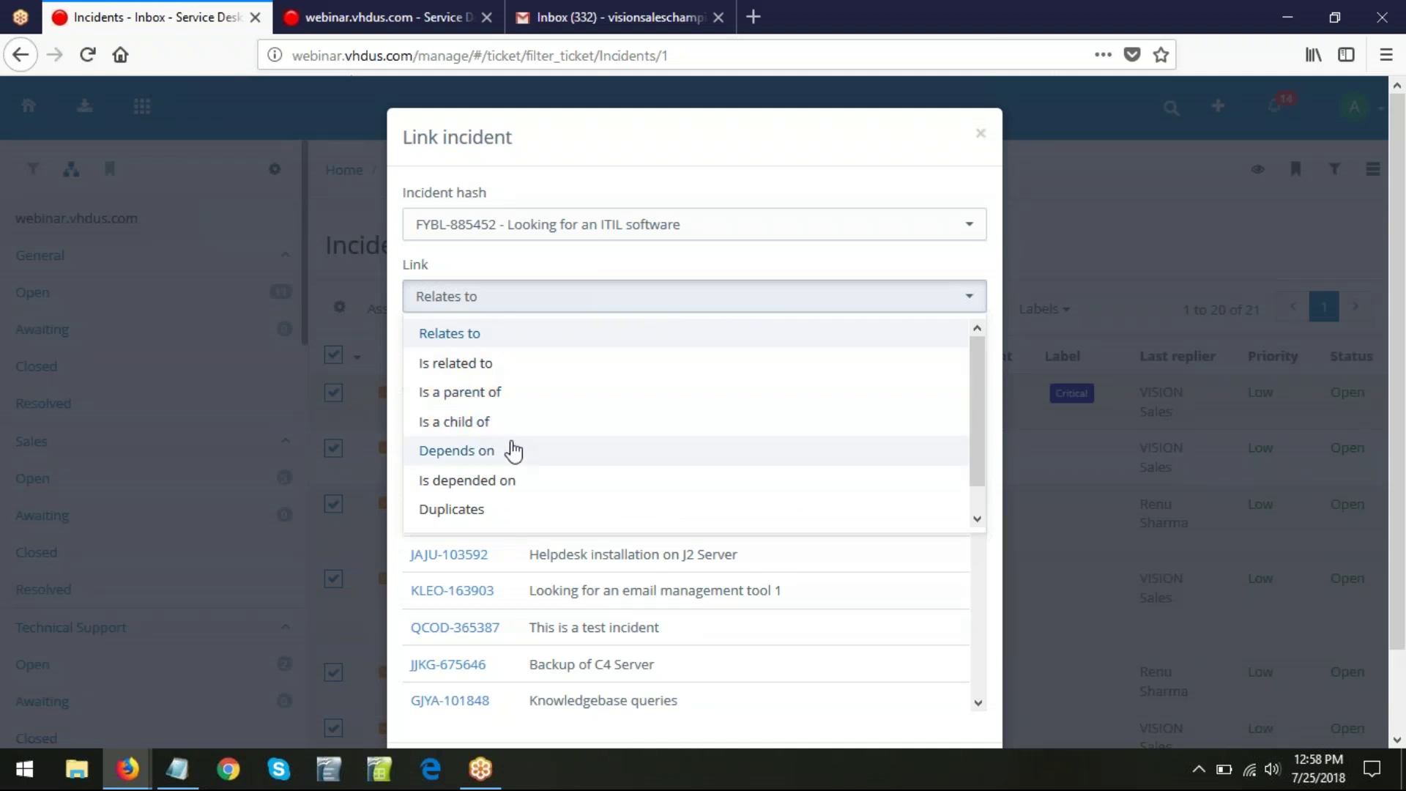
{"action": "left_click", "coordinate": [860, 208]}
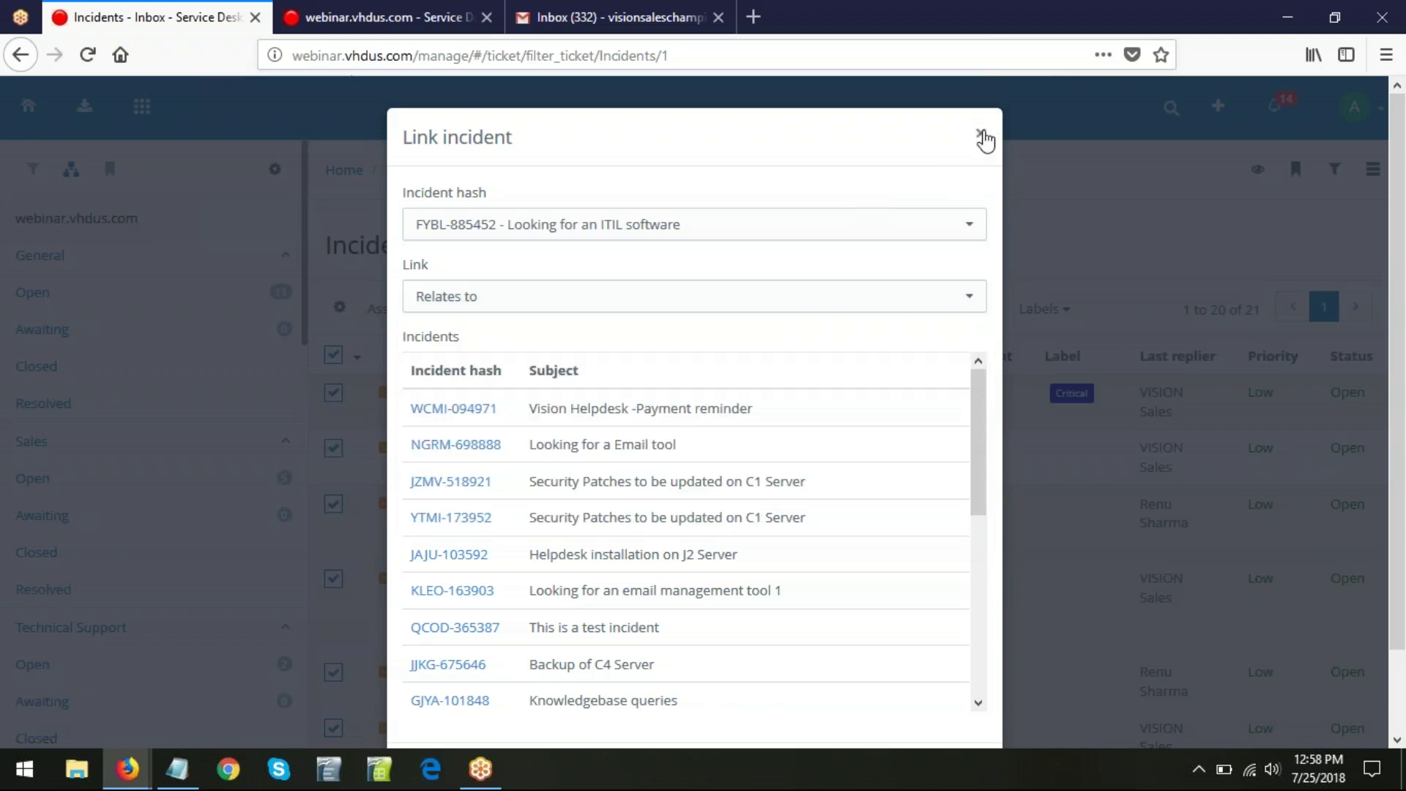
{"action": "left_click", "coordinate": [982, 136]}
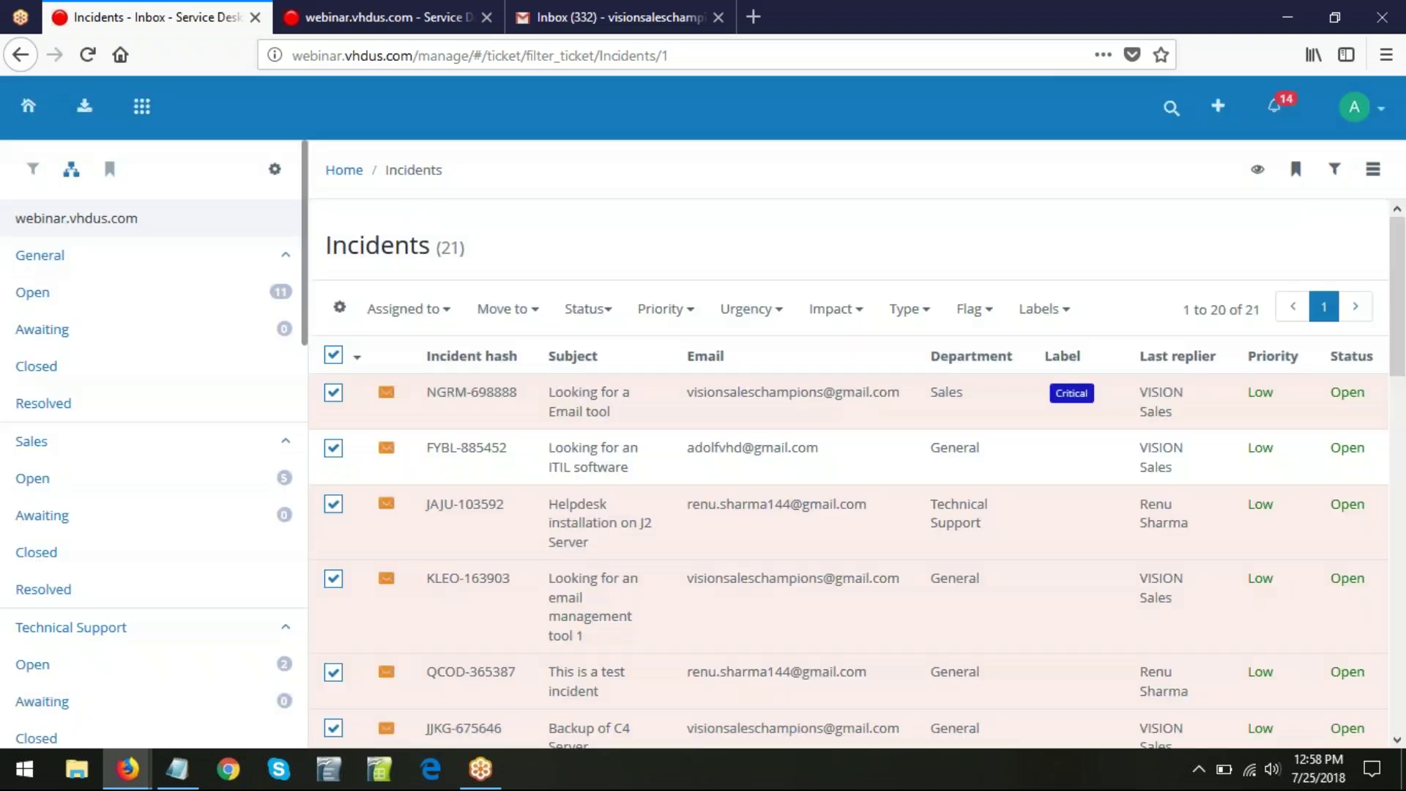
- Preview the Mass reply or close form for the selected incidents, cancel it, and deselect all
{"action": "left_click", "coordinate": [340, 310]}
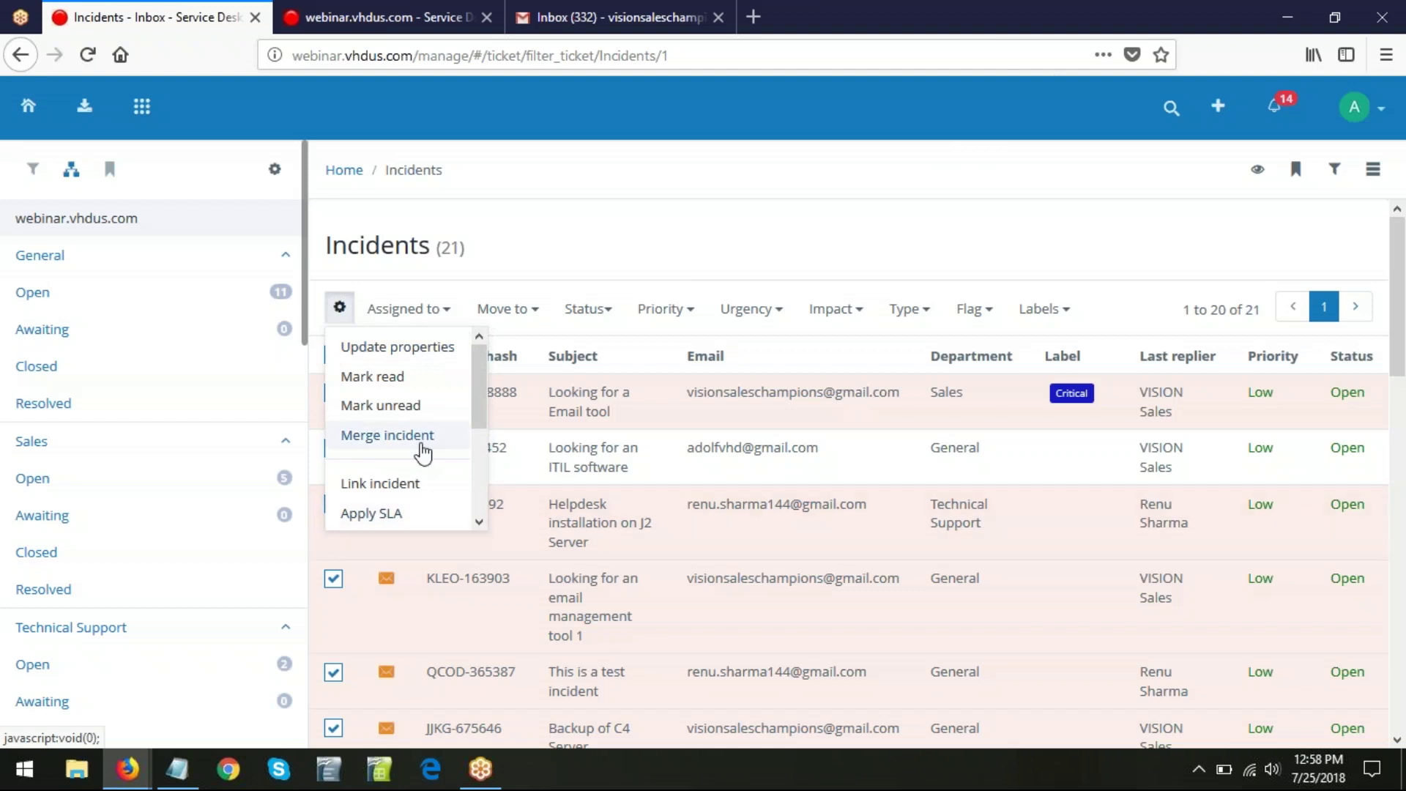
{"action": "scroll", "coordinate": [399, 432], "scroll_direction": "down", "scroll_amount": 3}
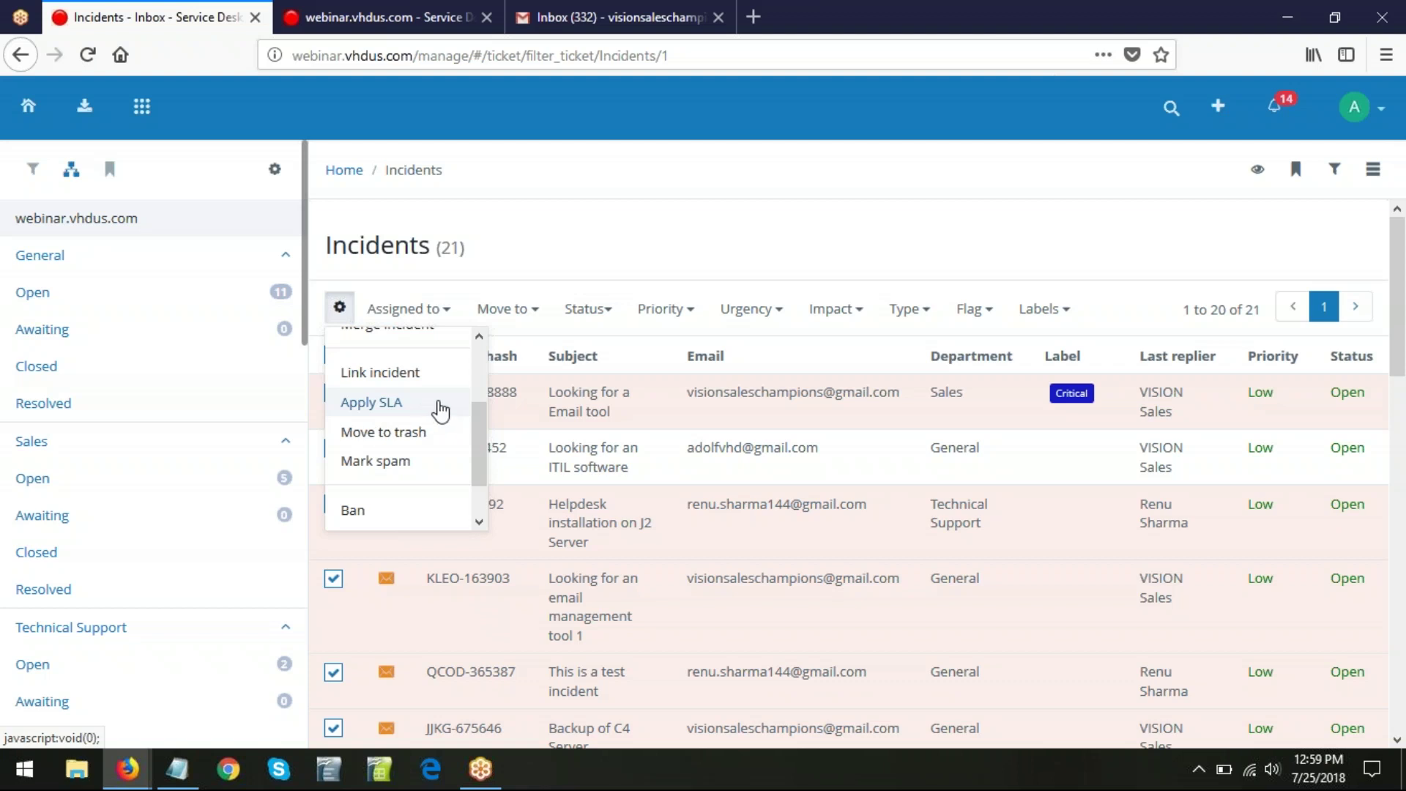
{"action": "scroll", "coordinate": [440, 411], "scroll_direction": "down", "scroll_amount": 1}
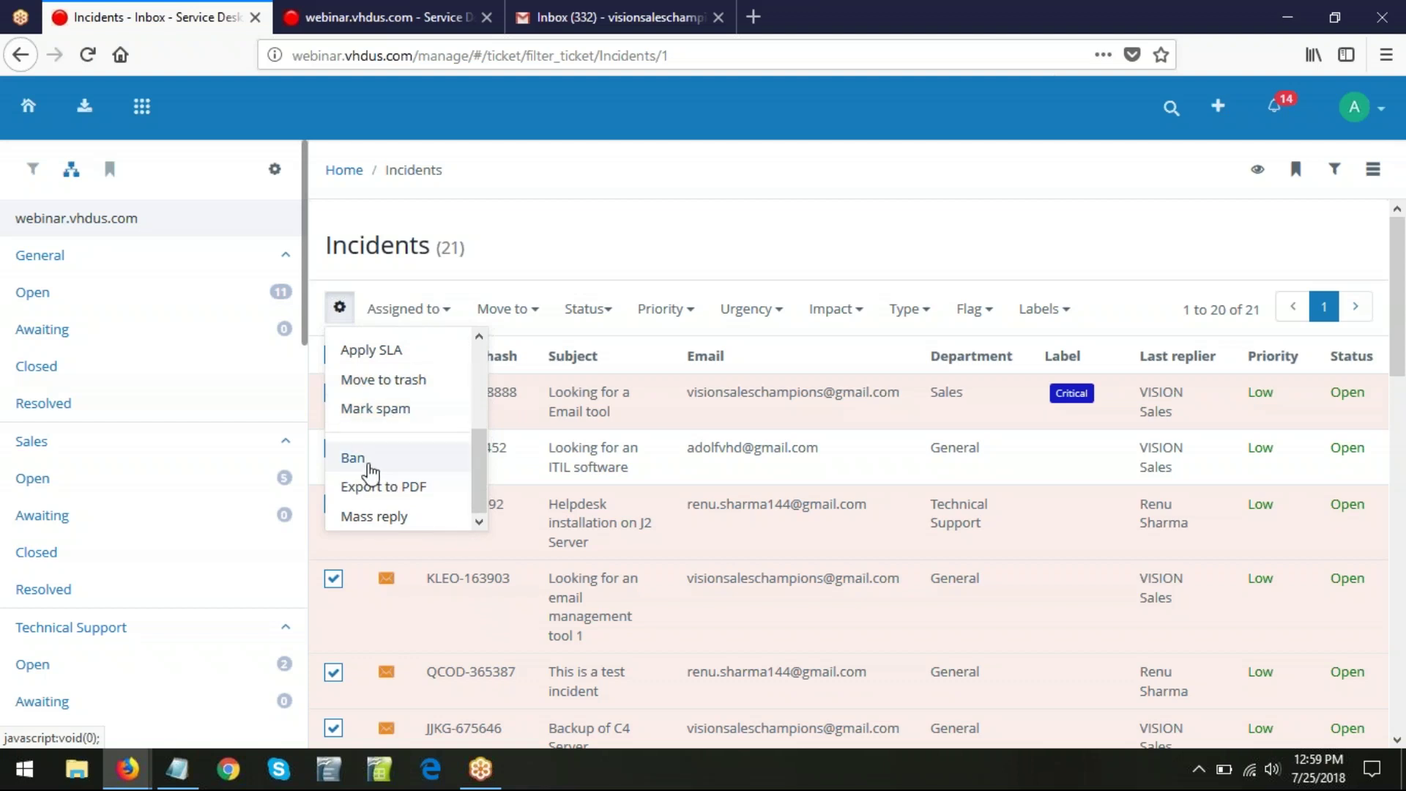
{"action": "scroll", "coordinate": [370, 472], "scroll_direction": "down", "scroll_amount": 2}
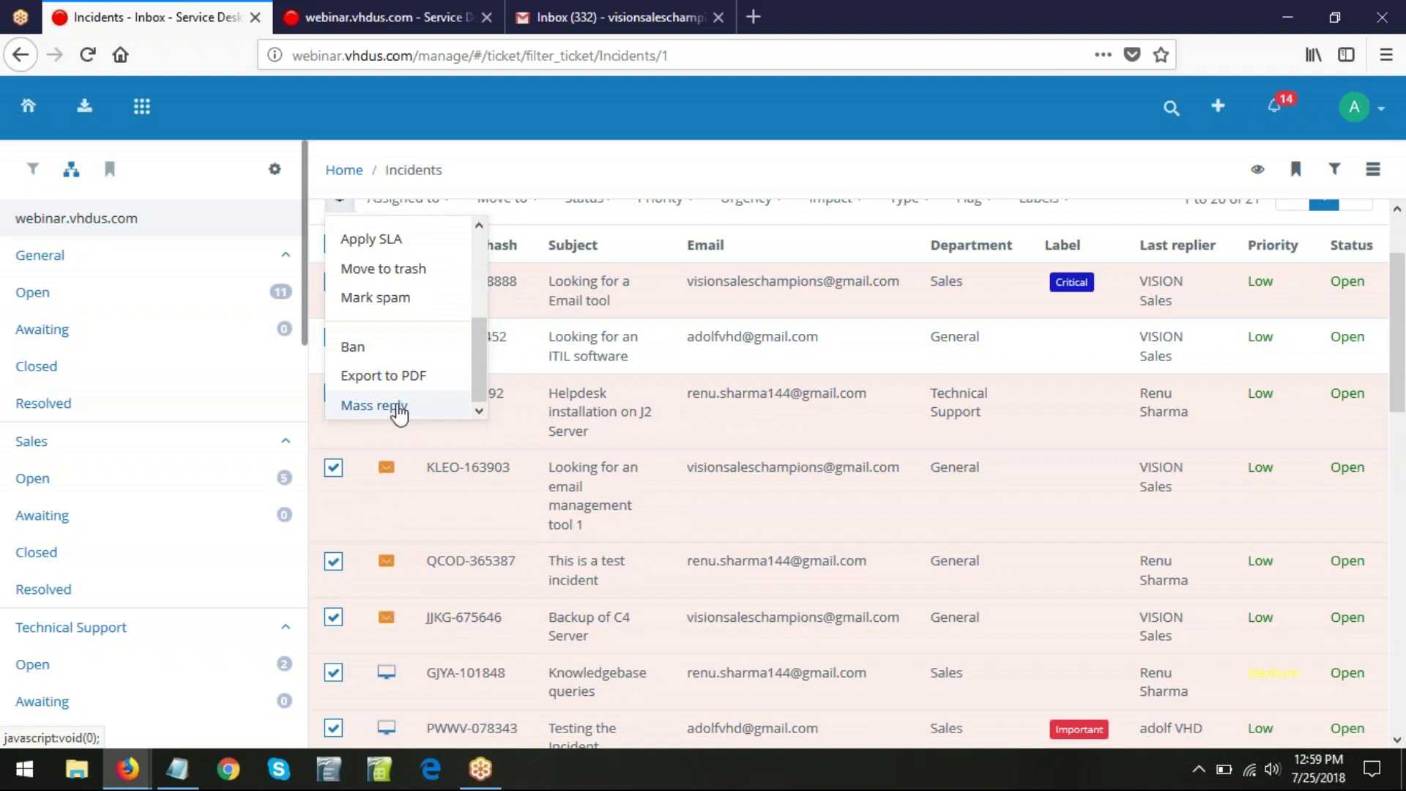
{"action": "left_click", "coordinate": [404, 407]}
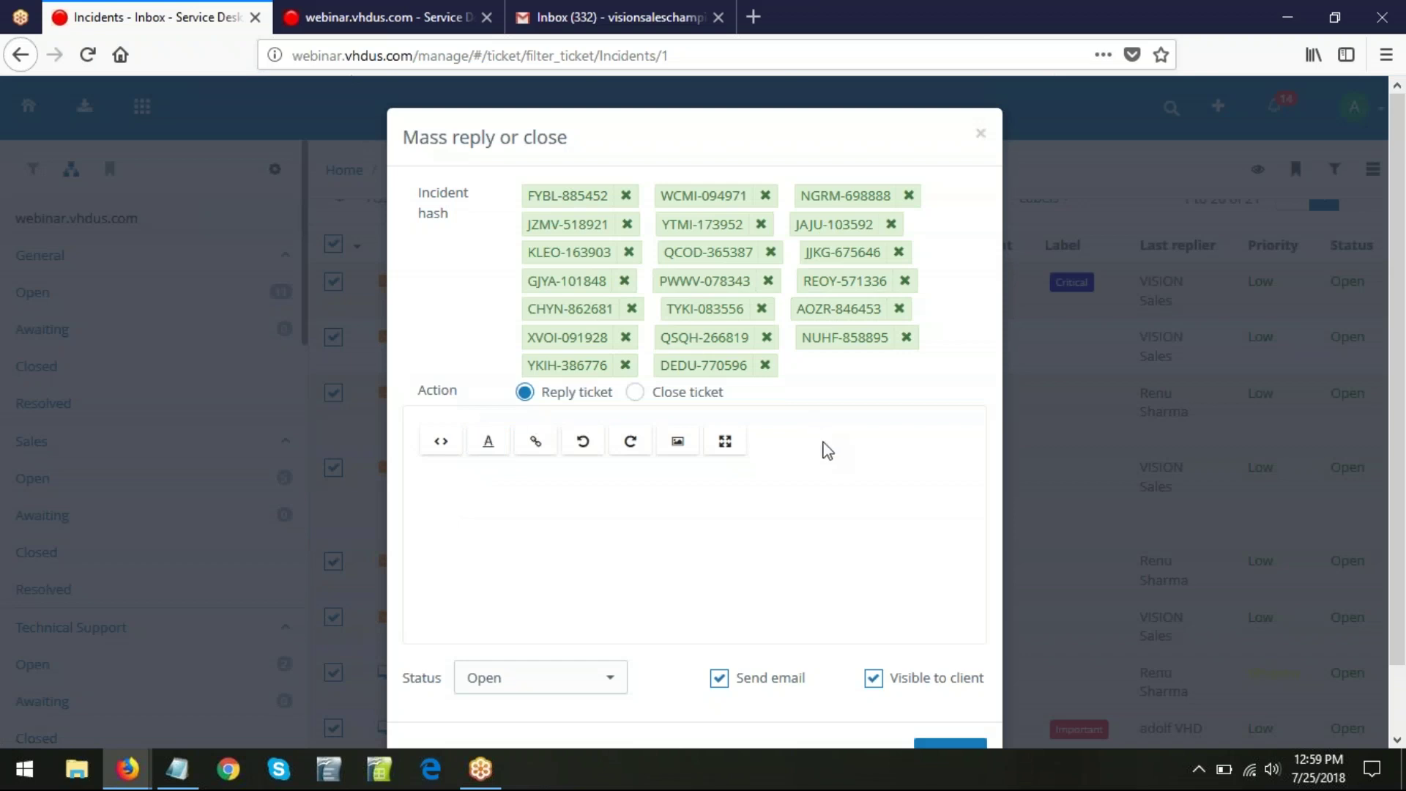
{"action": "left_click", "coordinate": [980, 137]}
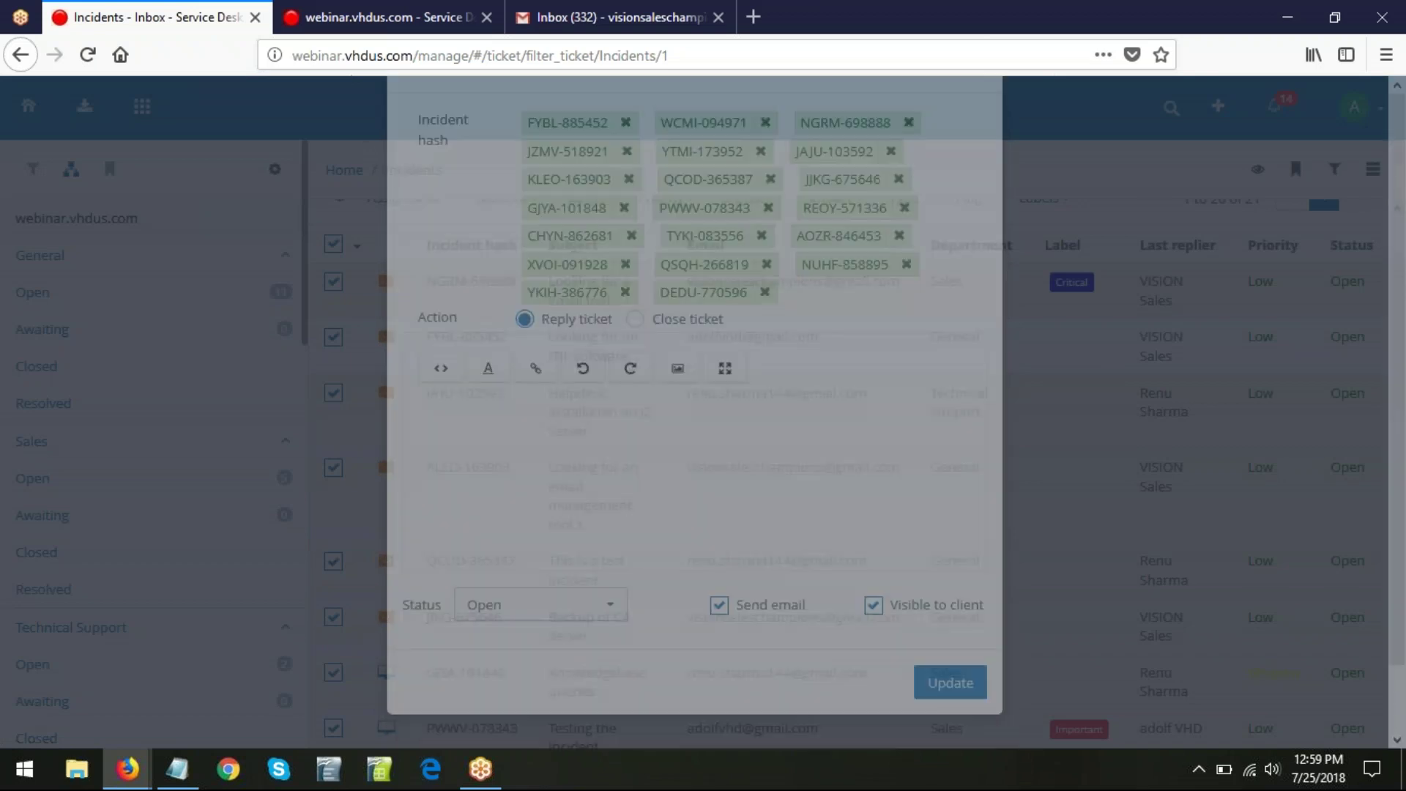
{"action": "left_click", "coordinate": [334, 245]}
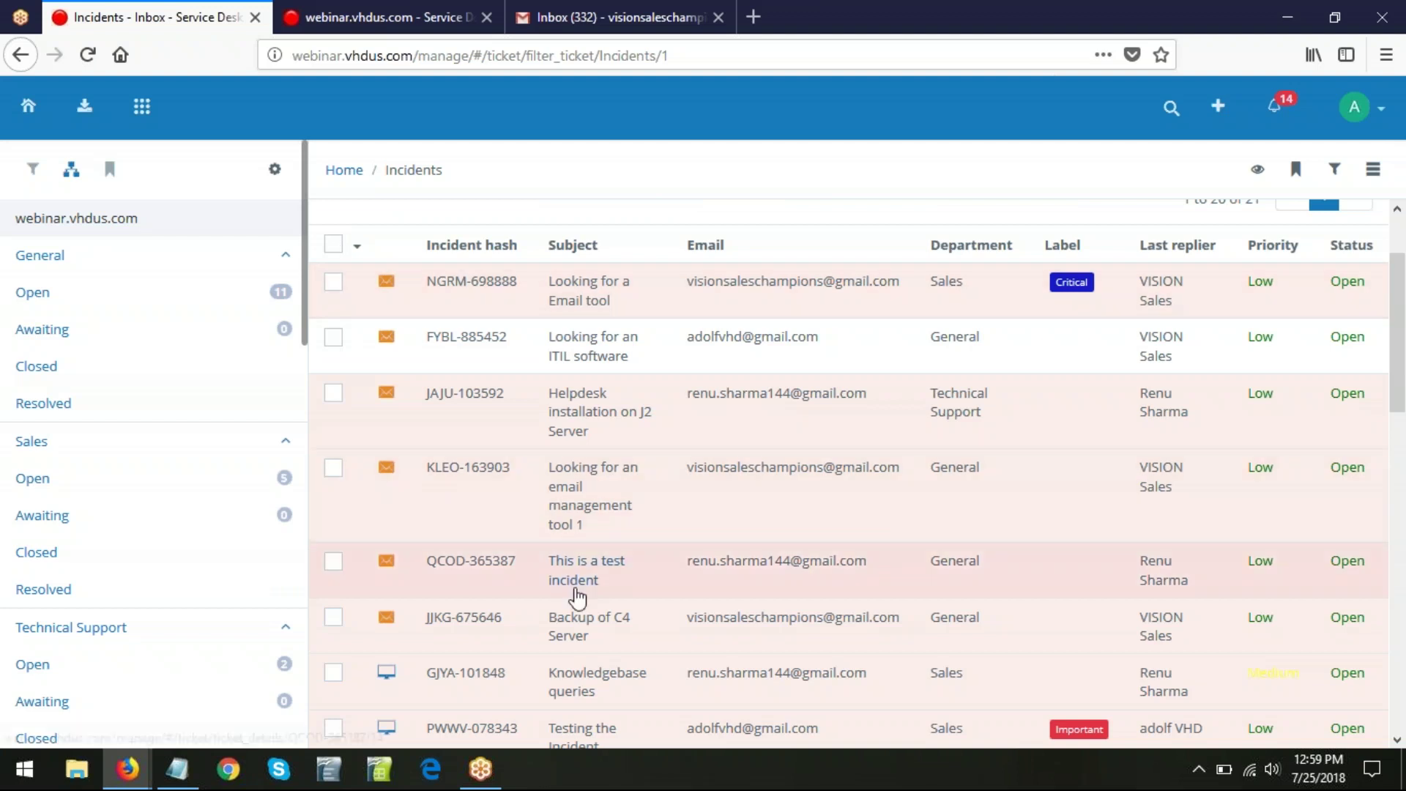
{"action": "scroll", "coordinate": [575, 597], "scroll_direction": "up", "scroll_amount": 2}
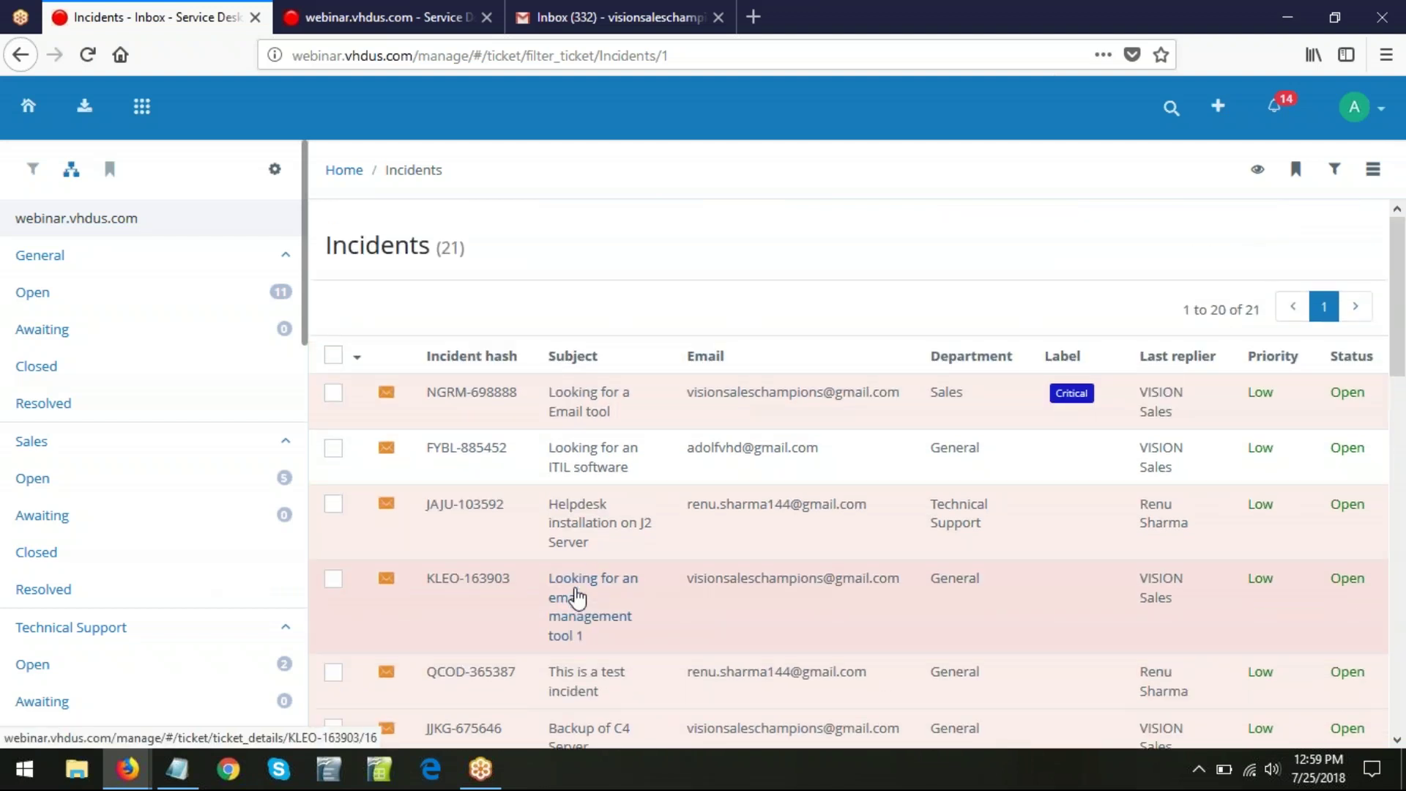
{"action": "mouse_move", "coordinate": [130, 768]}
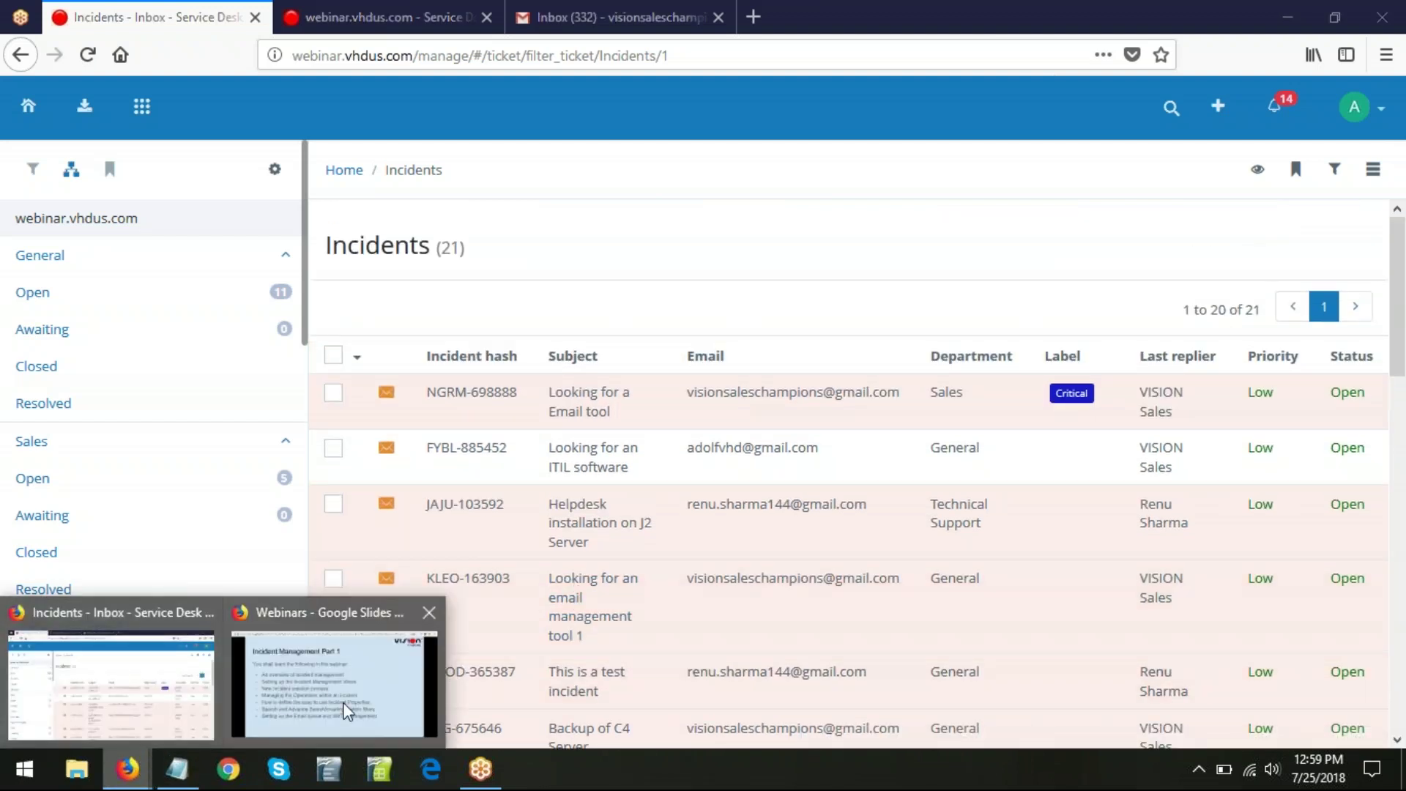
{"action": "left_click", "coordinate": [344, 709]}
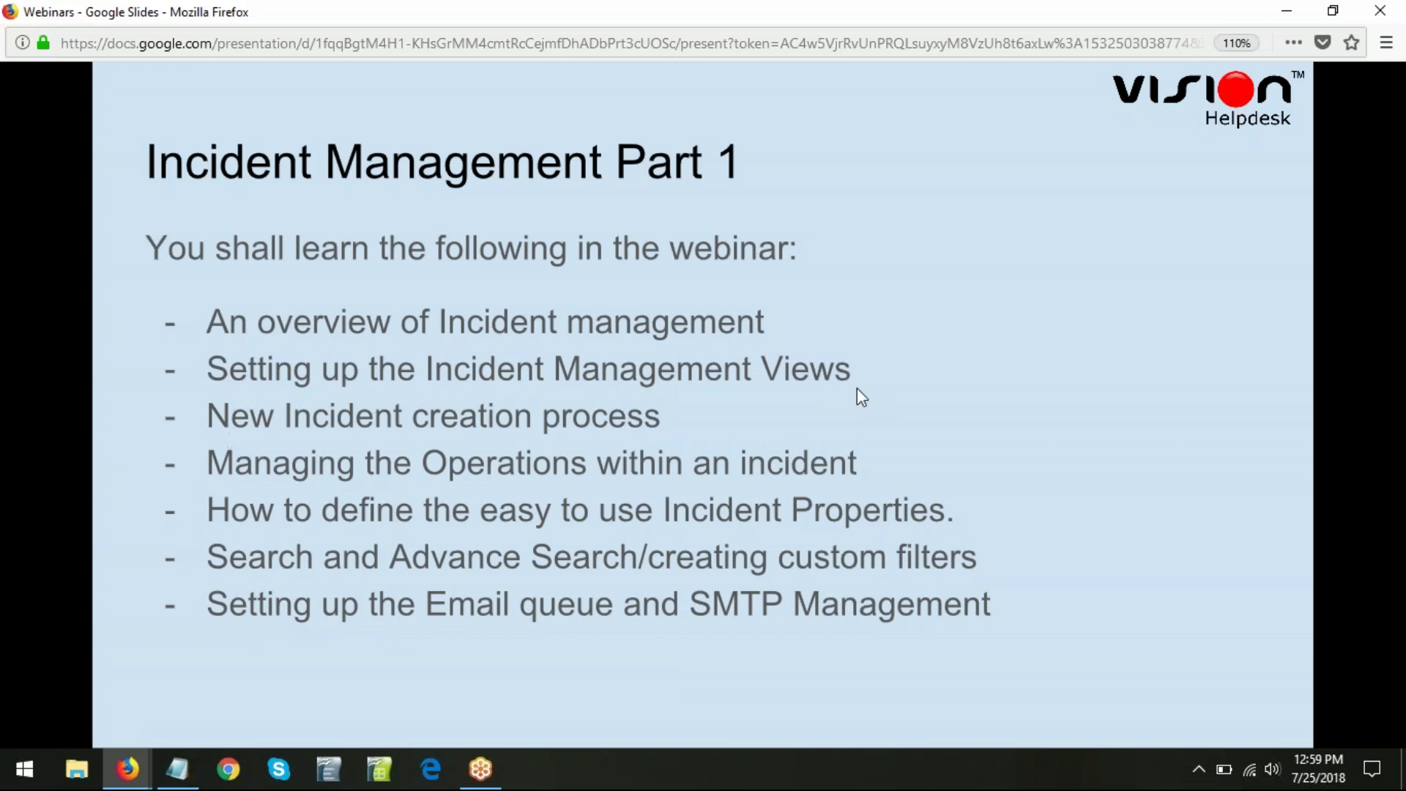
{"action": "key", "text": "alt+Tab"}
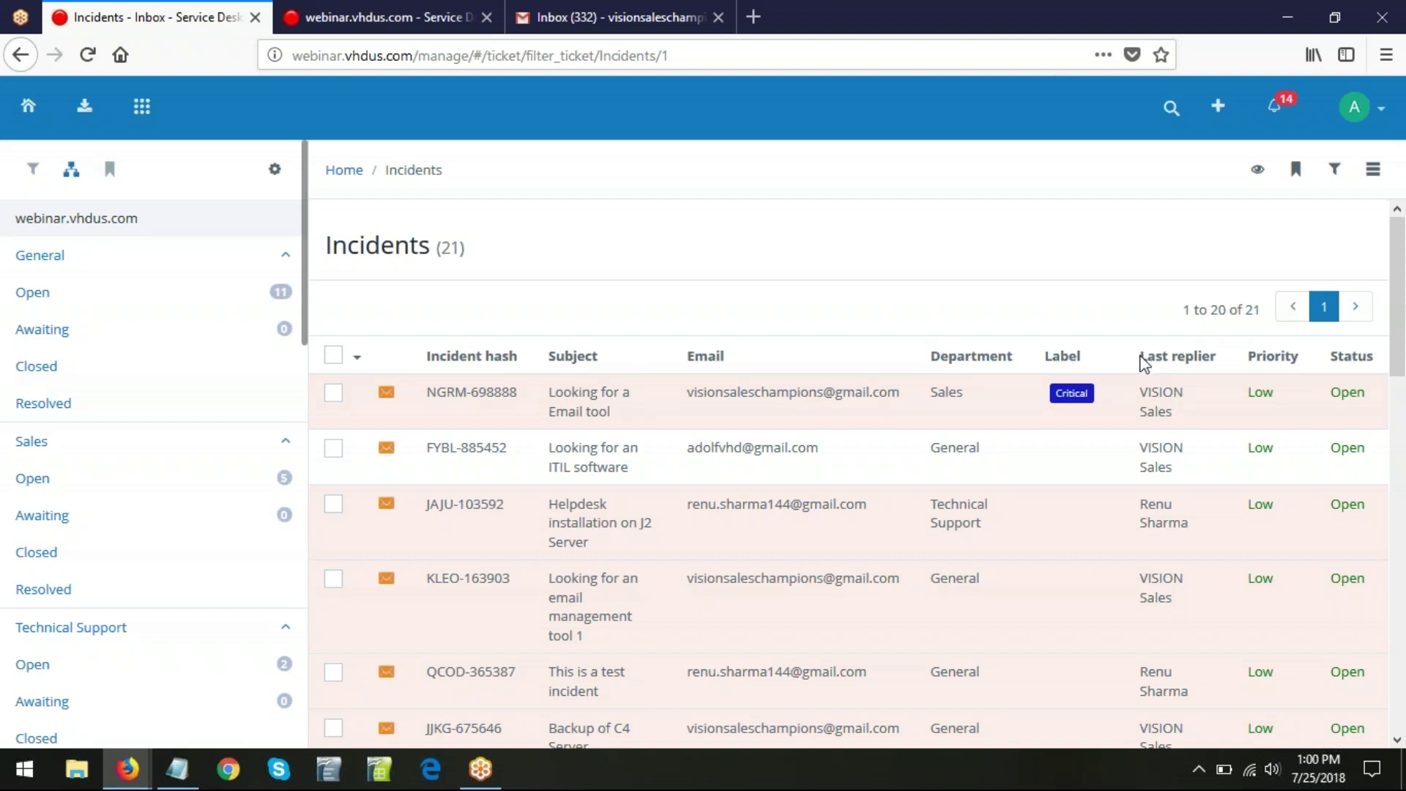
- Go to the Views settings page from the account menu
{"action": "left_click", "coordinate": [1383, 118]}
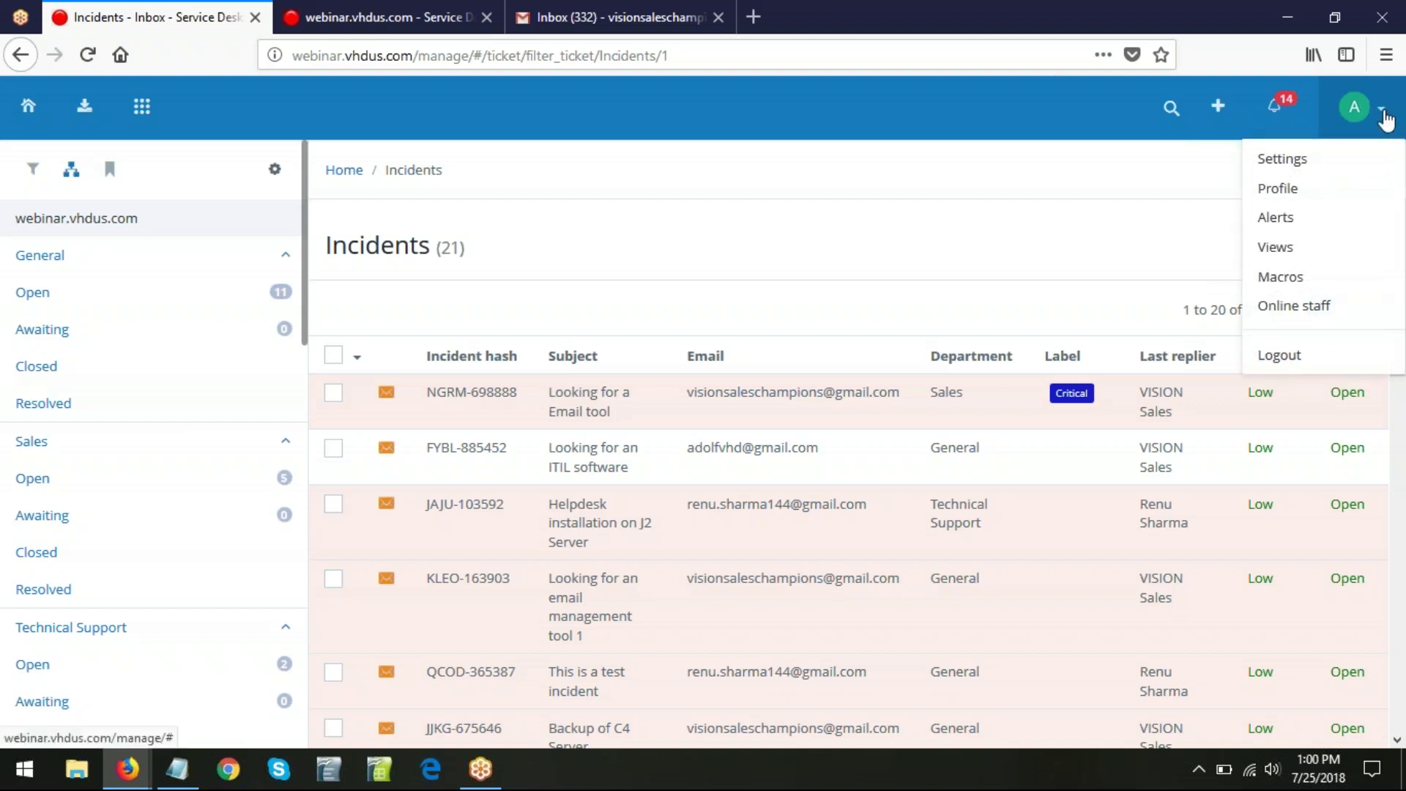
{"action": "left_click", "coordinate": [1294, 251]}
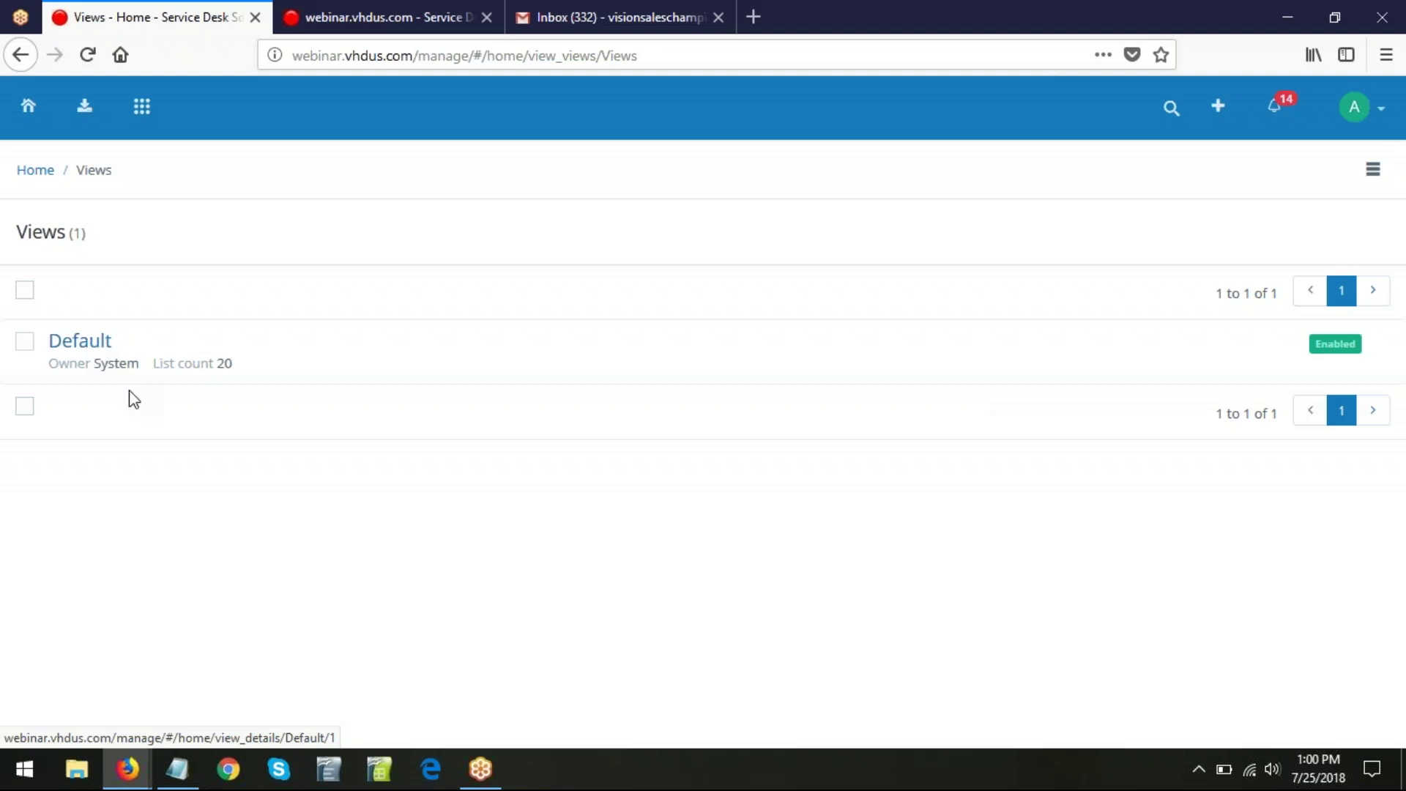
- Open the Default view for editing, leaving its list count at 20
{"action": "left_click", "coordinate": [99, 344]}
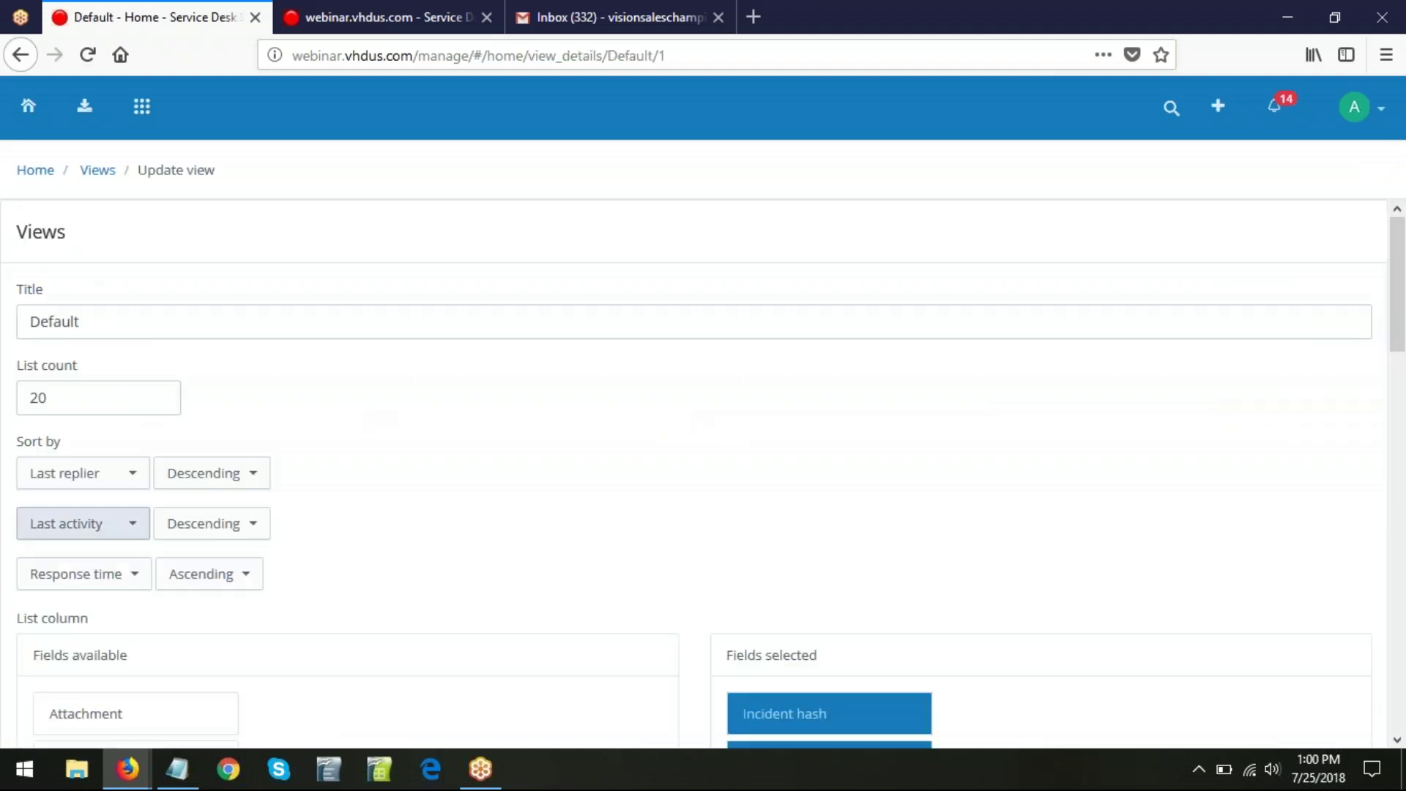
{"action": "scroll", "coordinate": [551, 537], "scroll_direction": "down", "scroll_amount": 1}
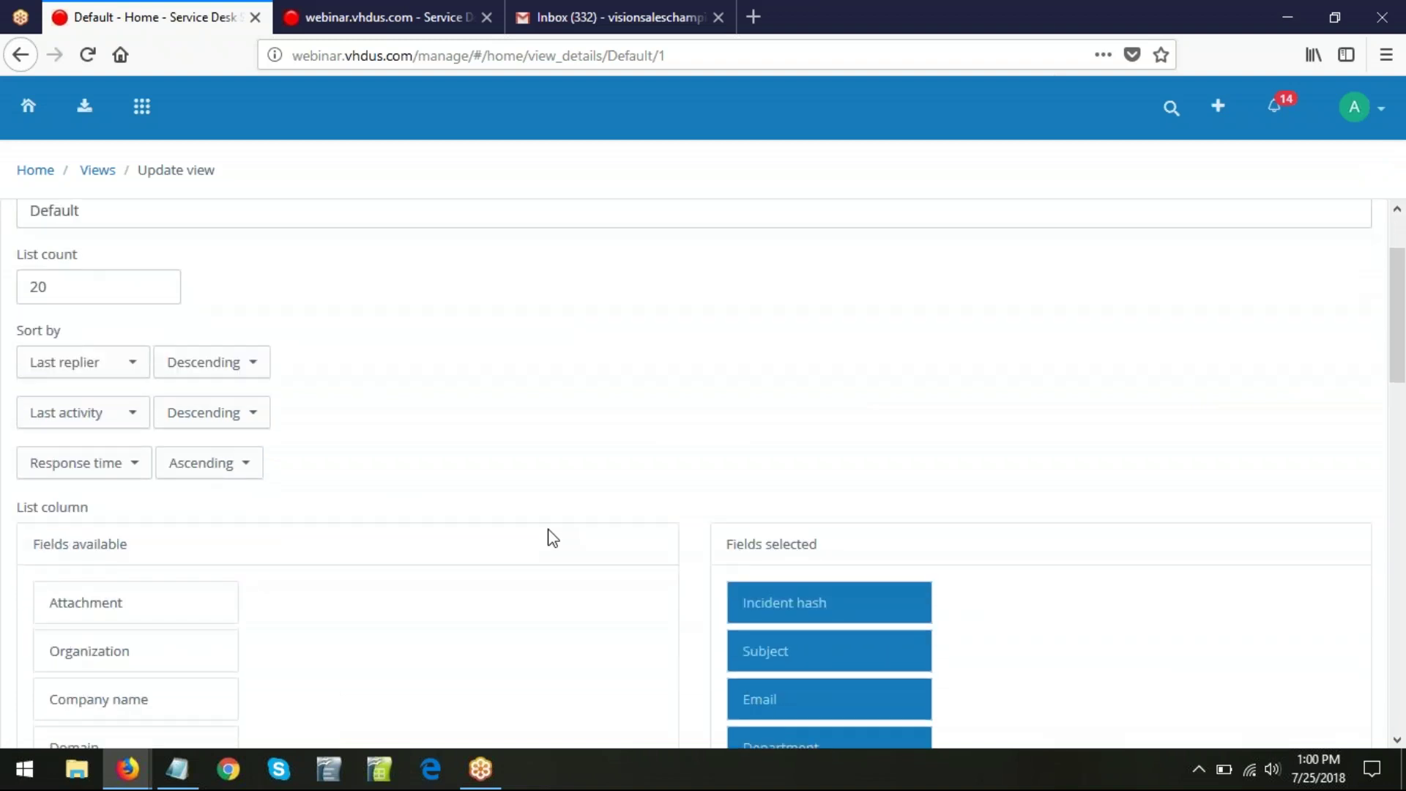
{"action": "scroll", "coordinate": [551, 536], "scroll_direction": "up", "scroll_amount": 2}
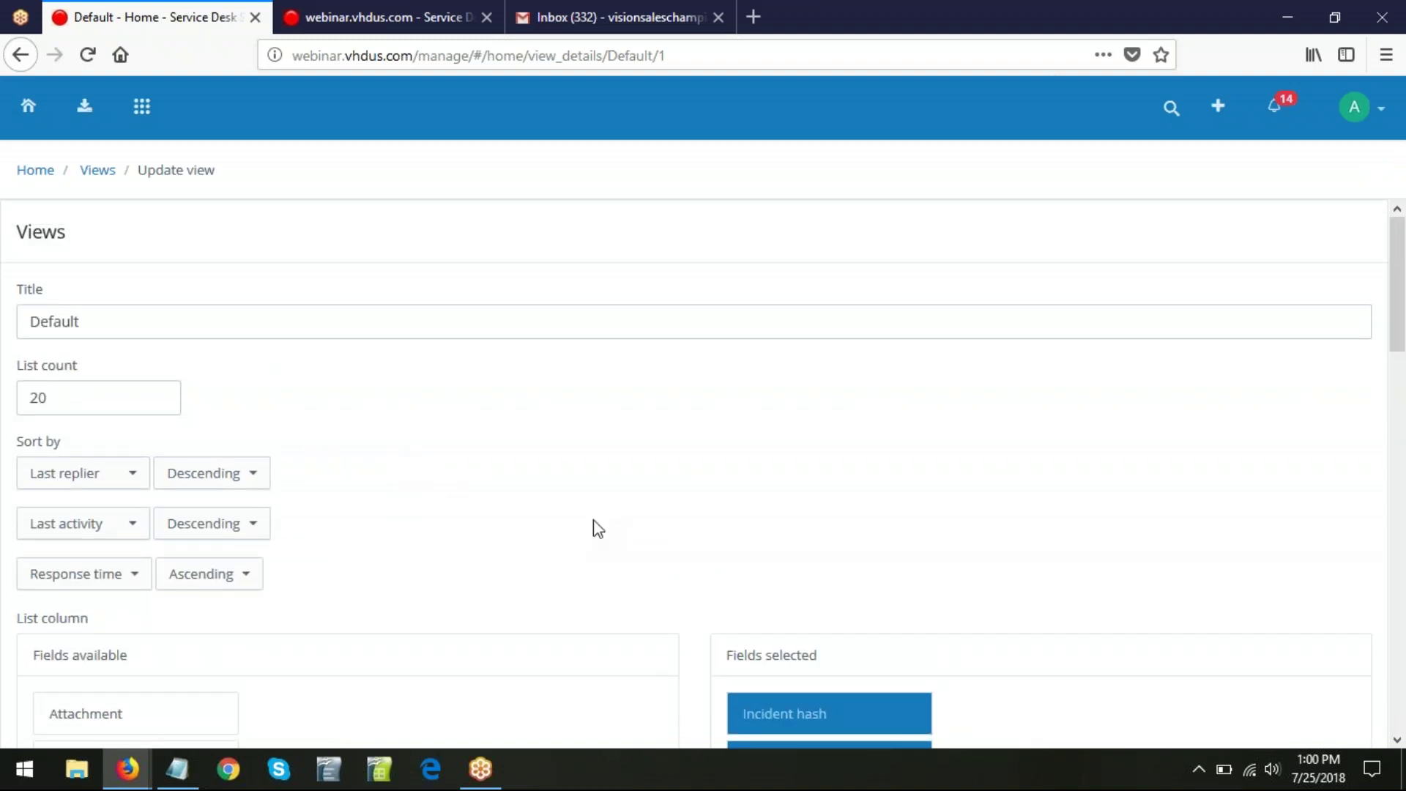
{"action": "left_click_drag", "start_coordinate": [18, 396], "coordinate": [75, 434]}
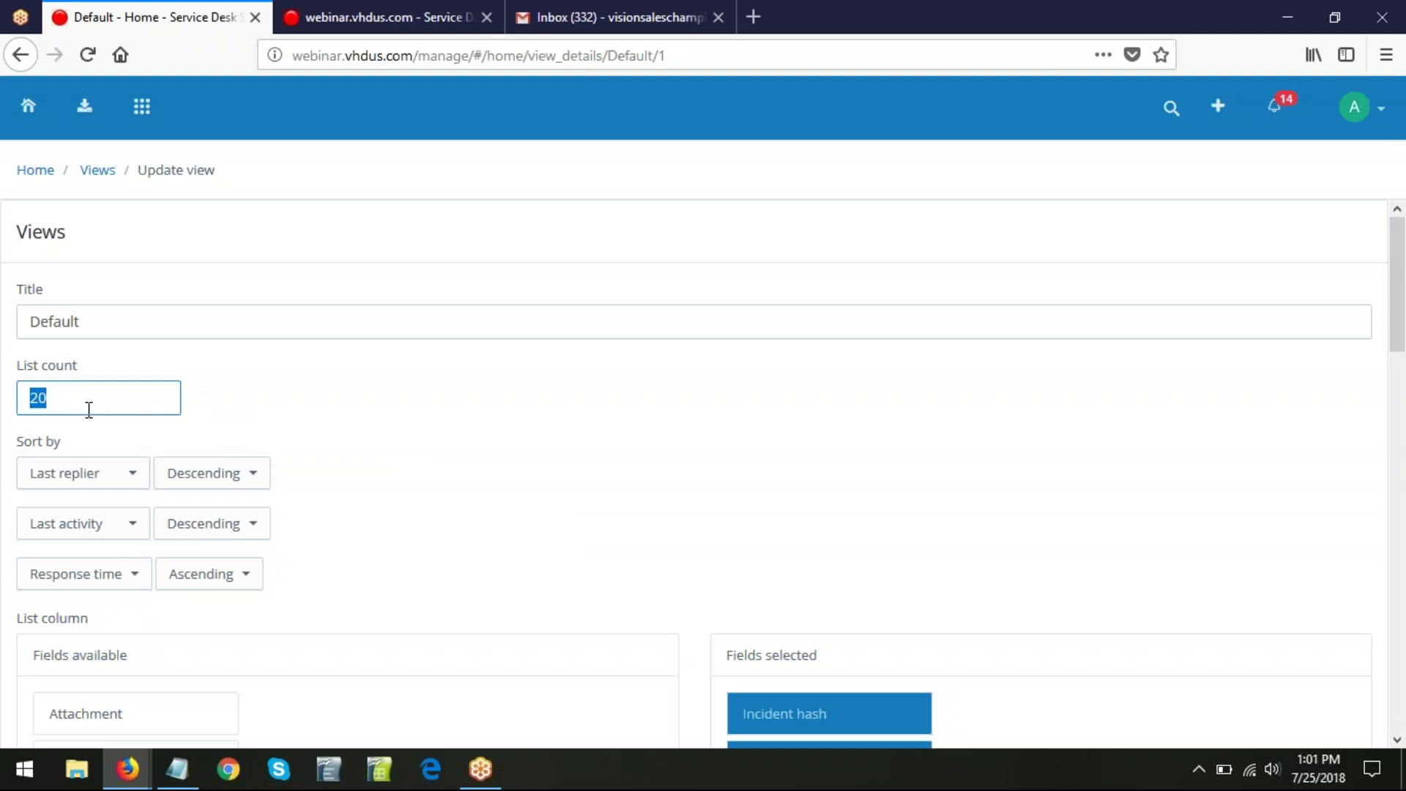
{"action": "left_click", "coordinate": [518, 505]}
{"action": "scroll", "coordinate": [520, 505], "scroll_direction": "down", "scroll_amount": 4}
{"action": "scroll", "coordinate": [525, 504], "scroll_direction": "up", "scroll_amount": 1}
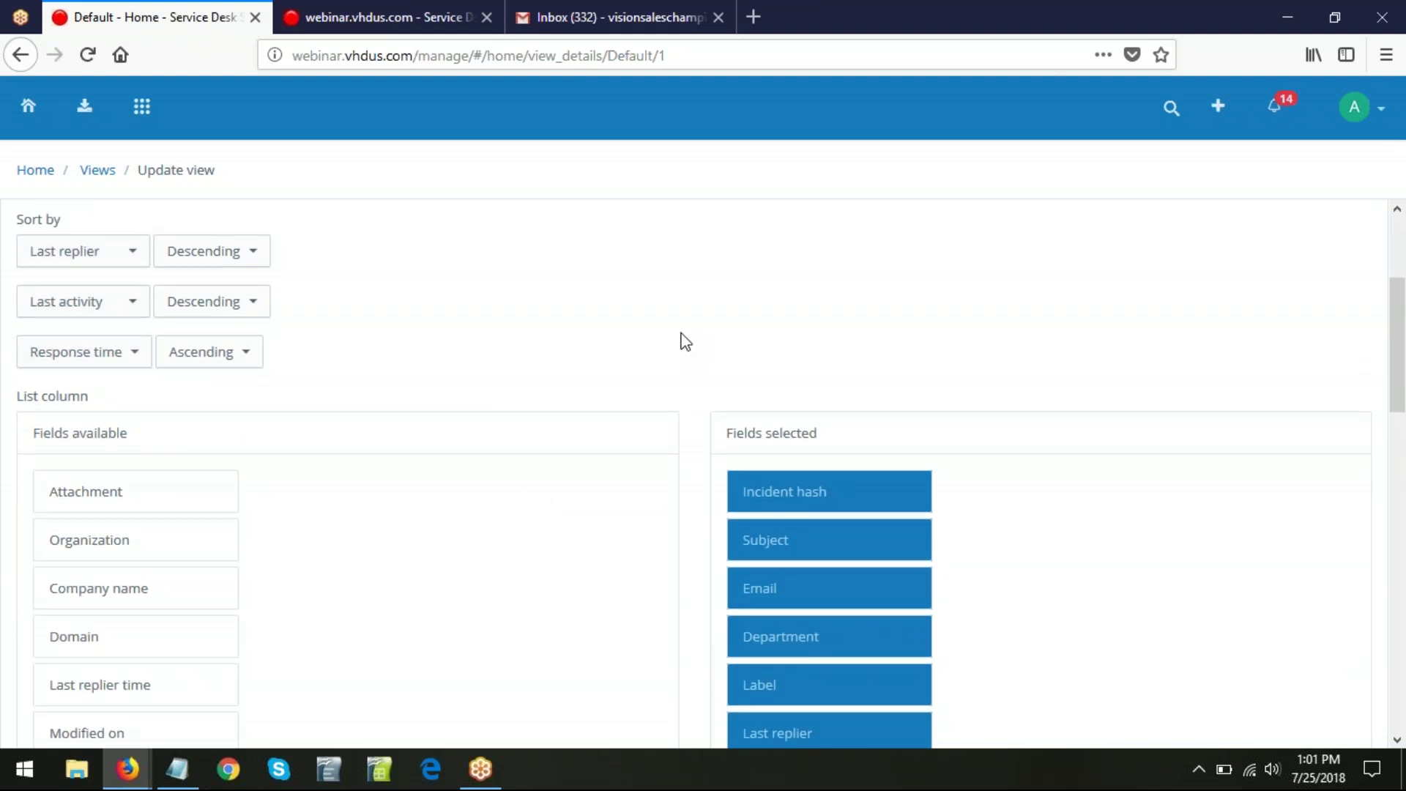
{"action": "scroll", "coordinate": [681, 339], "scroll_direction": "down", "scroll_amount": 3}
{"action": "scroll", "coordinate": [699, 494], "scroll_direction": "up", "scroll_amount": 1}
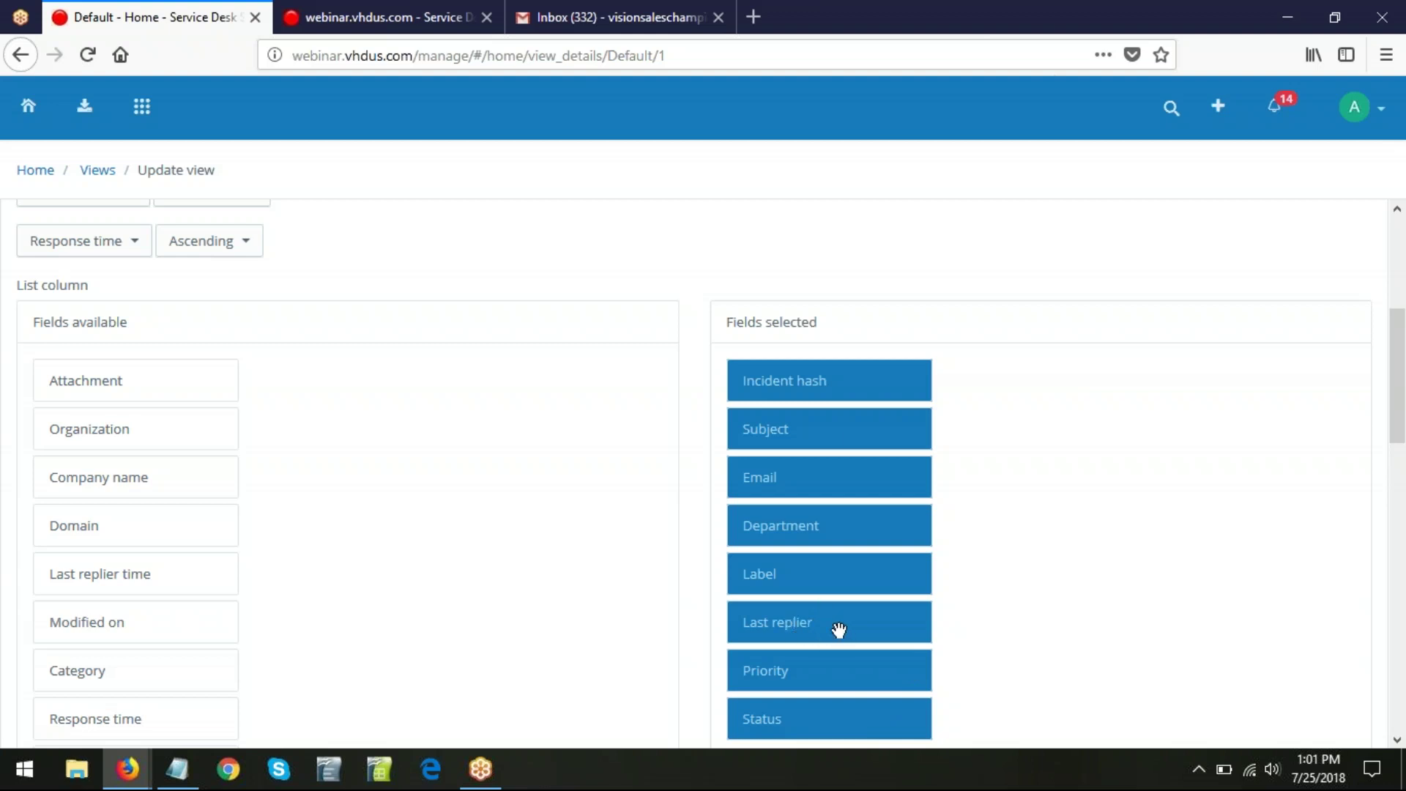
- Swap the Last replier column for Modified on, update the view, and return to the inbox
{"action": "left_click_drag", "start_coordinate": [835, 624], "coordinate": [120, 529]}
{"action": "scroll", "coordinate": [151, 608], "scroll_direction": "down", "scroll_amount": 2}
{"action": "left_click_drag", "start_coordinate": [94, 559], "coordinate": [800, 627]}
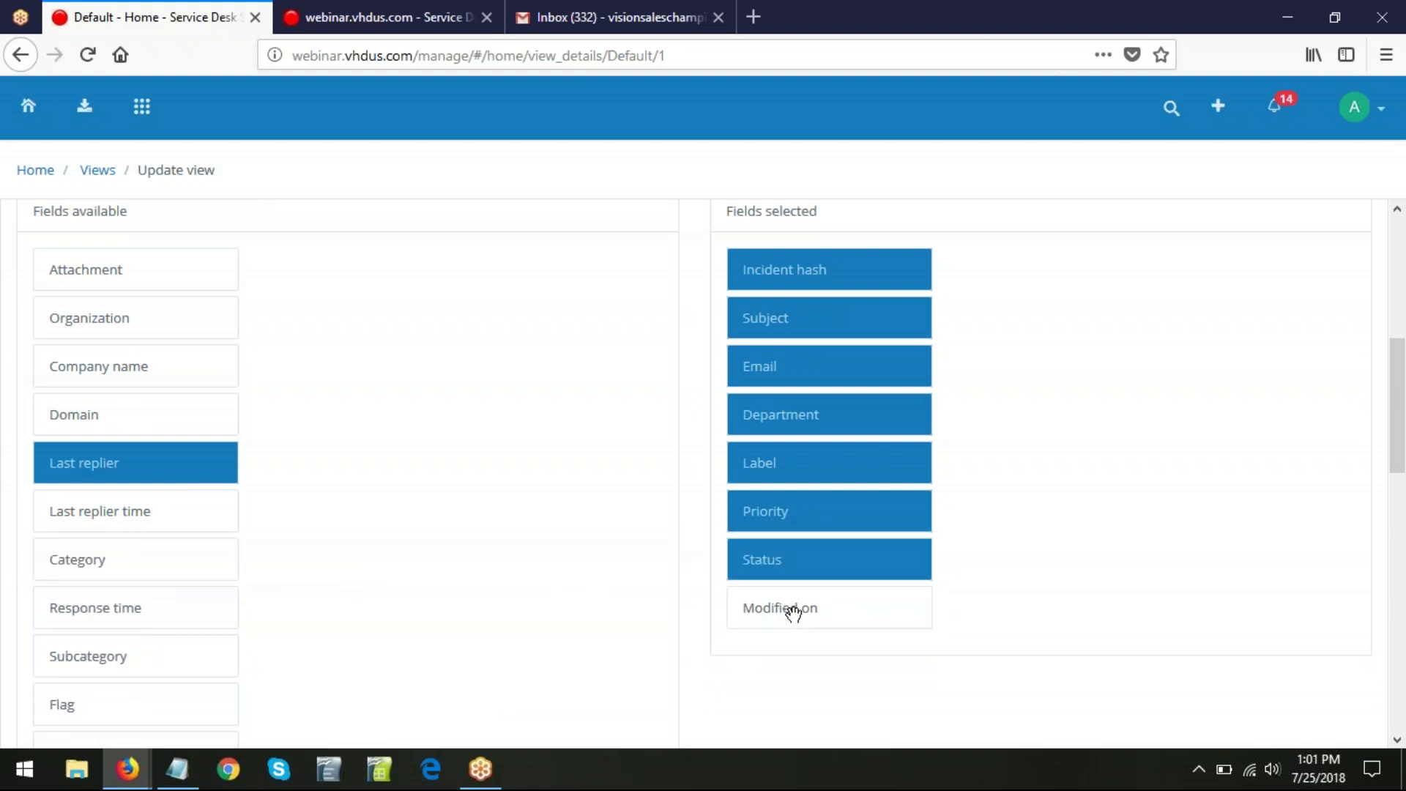
{"action": "scroll", "coordinate": [619, 661], "scroll_direction": "down", "scroll_amount": 10}
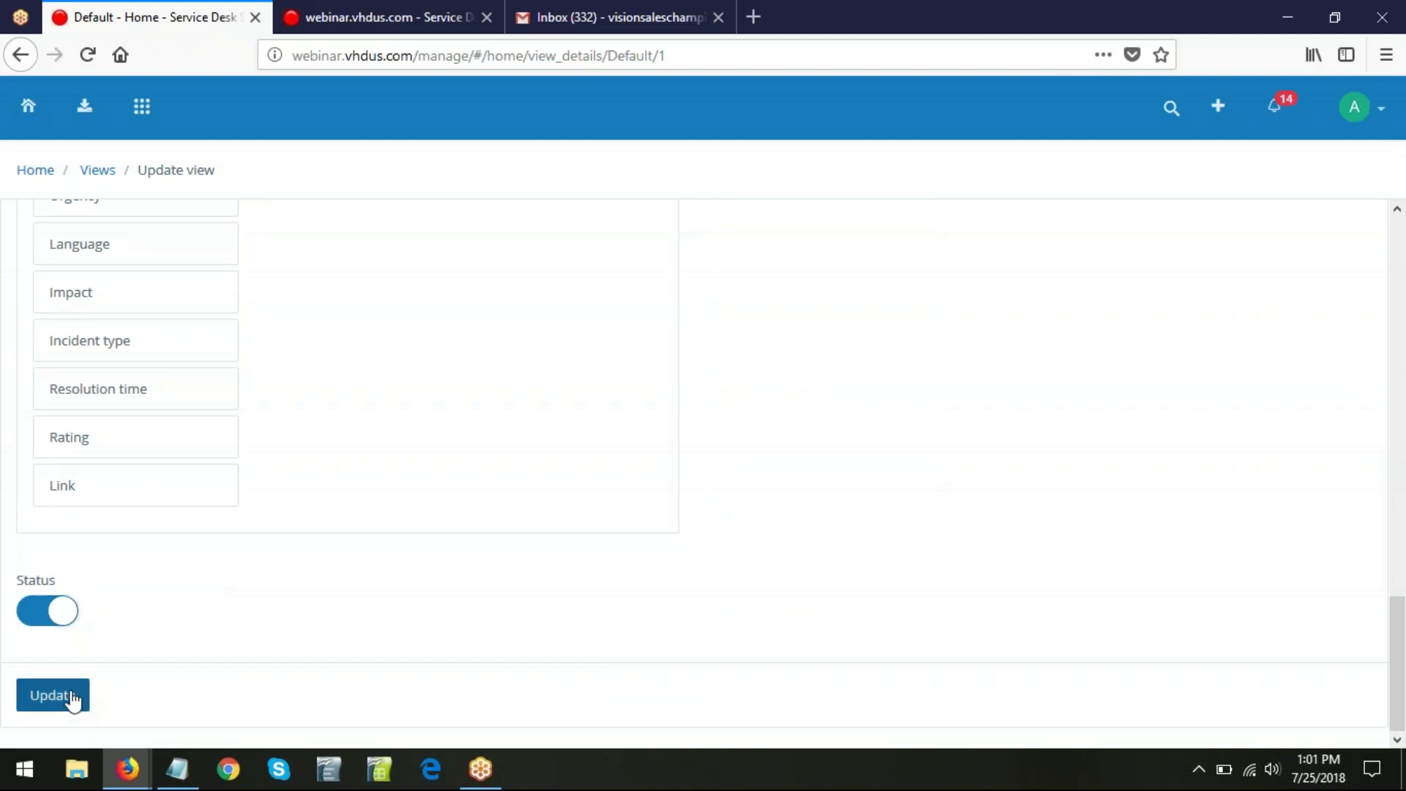
{"action": "left_click", "coordinate": [72, 701]}
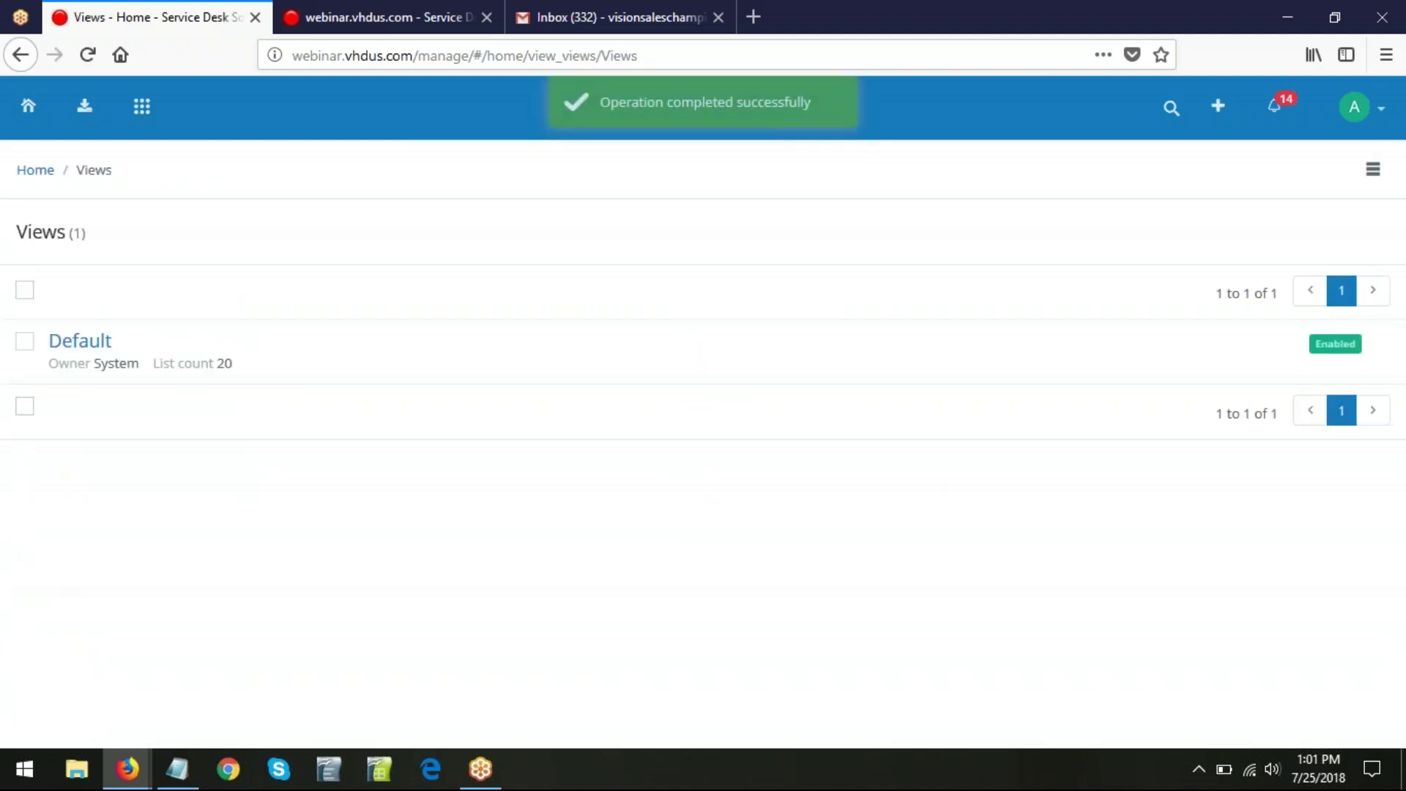
{"action": "left_click", "coordinate": [84, 105]}
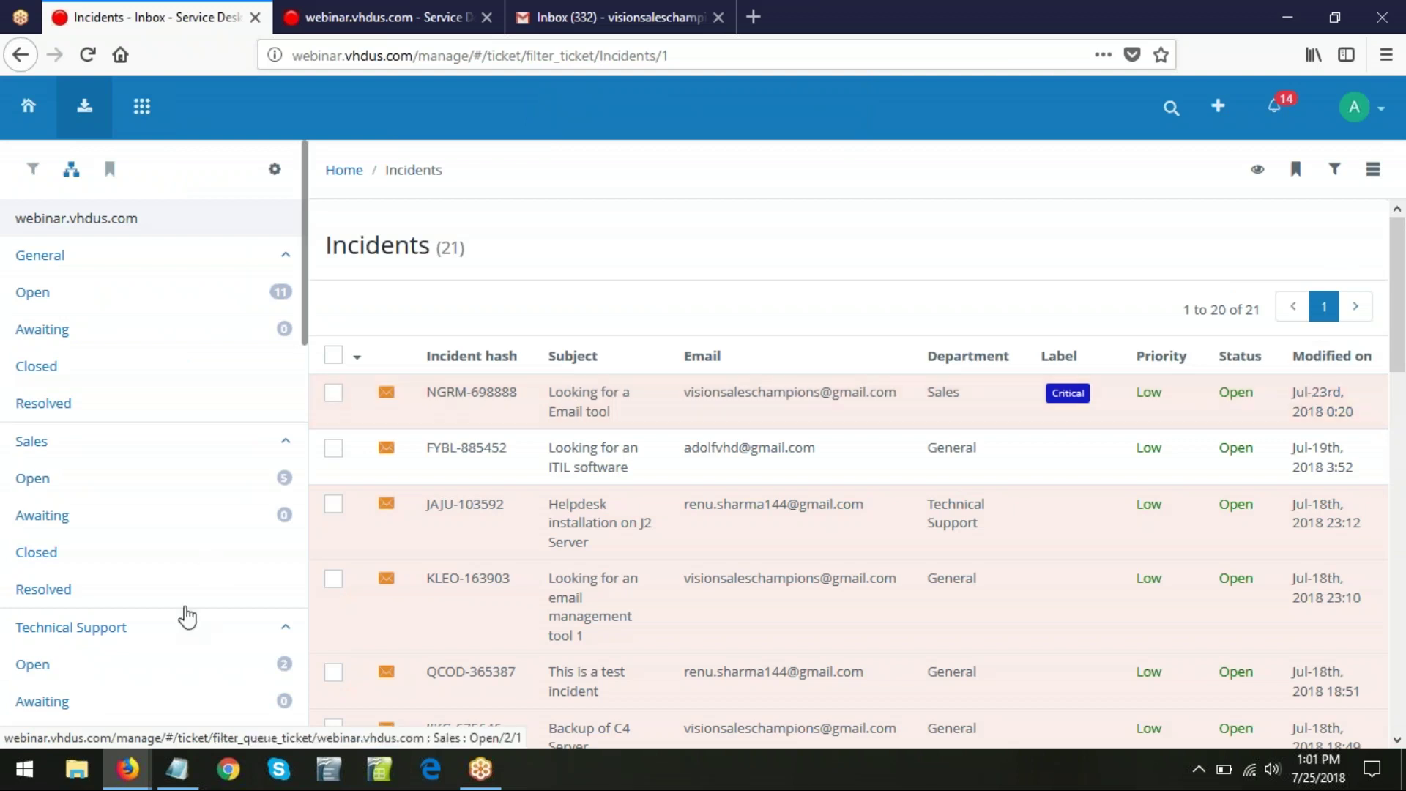
- Switch to the Webinars Google Slides window showing the Incident Management Part 1 slide
{"action": "left_click", "coordinate": [134, 767]}
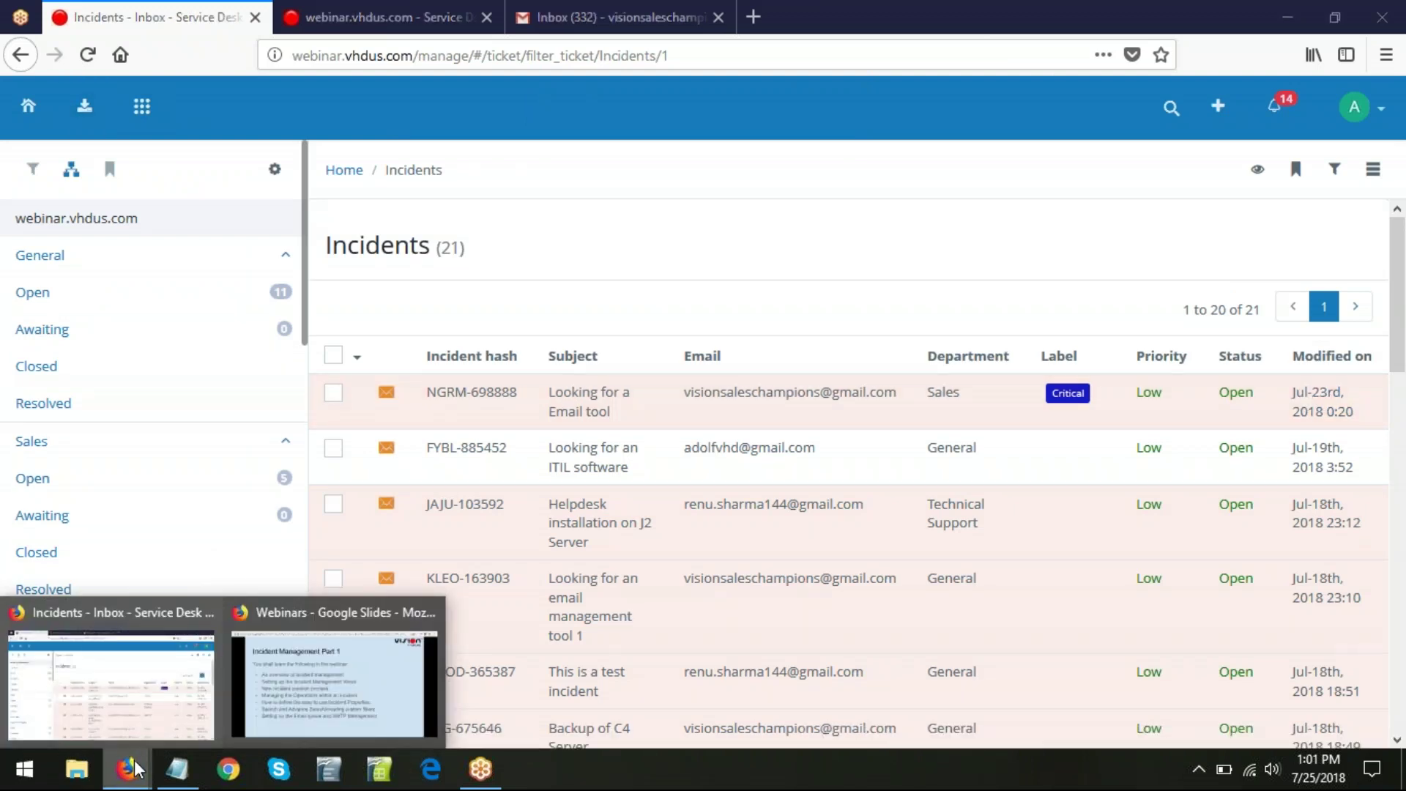
{"action": "left_click", "coordinate": [334, 681]}
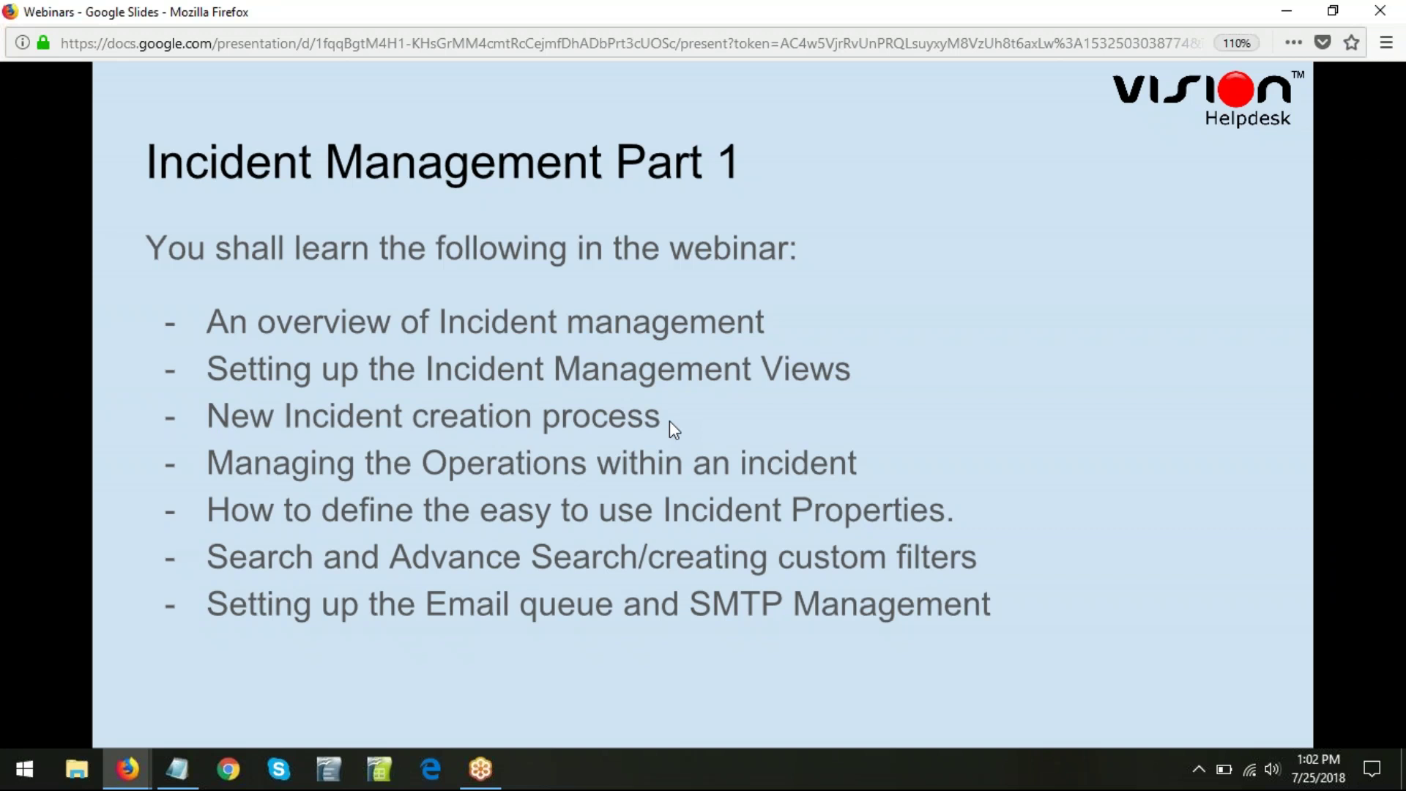
- Minimize the slides and switch to the webinar.vhdus.com customer portal tab
{"action": "left_click", "coordinate": [1286, 15]}
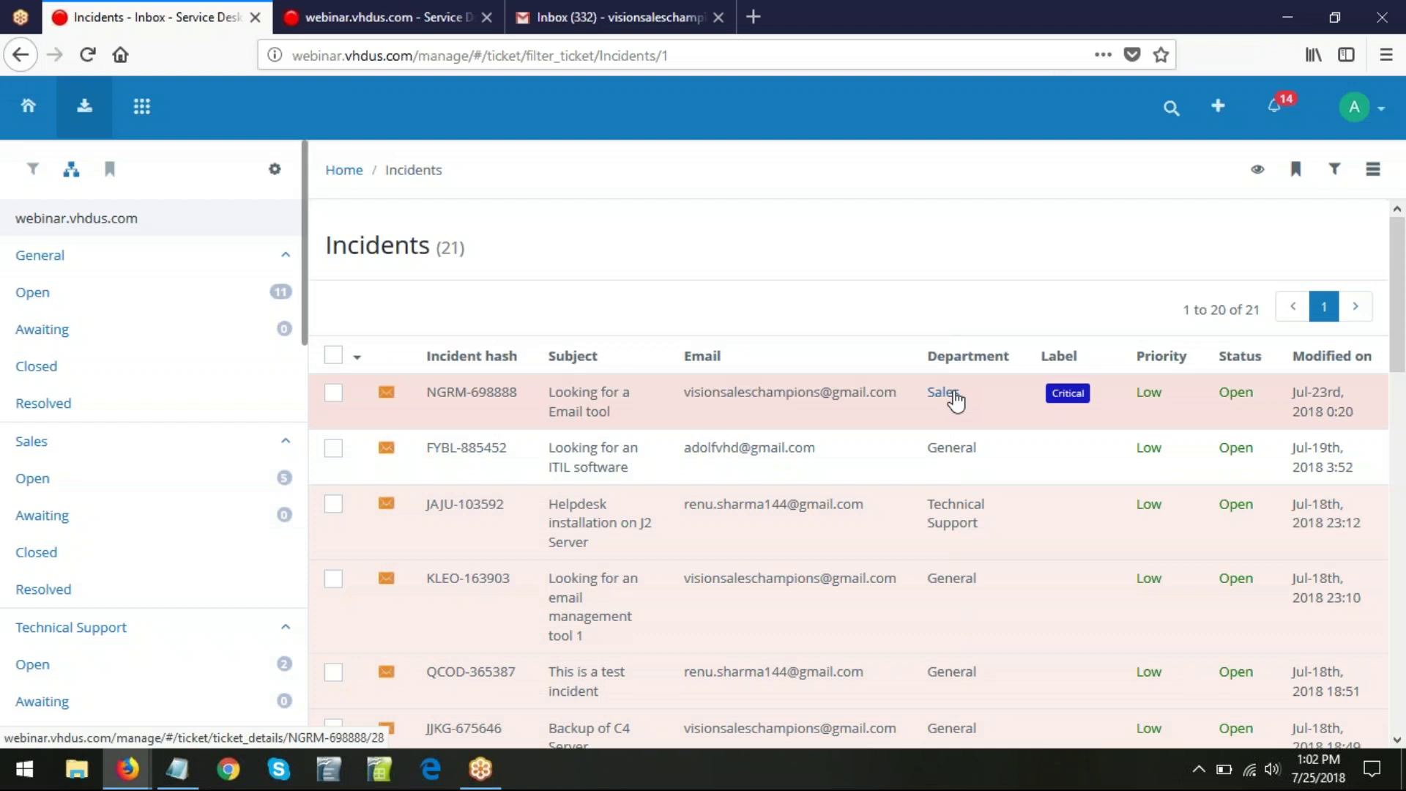
{"action": "left_click", "coordinate": [322, 10]}
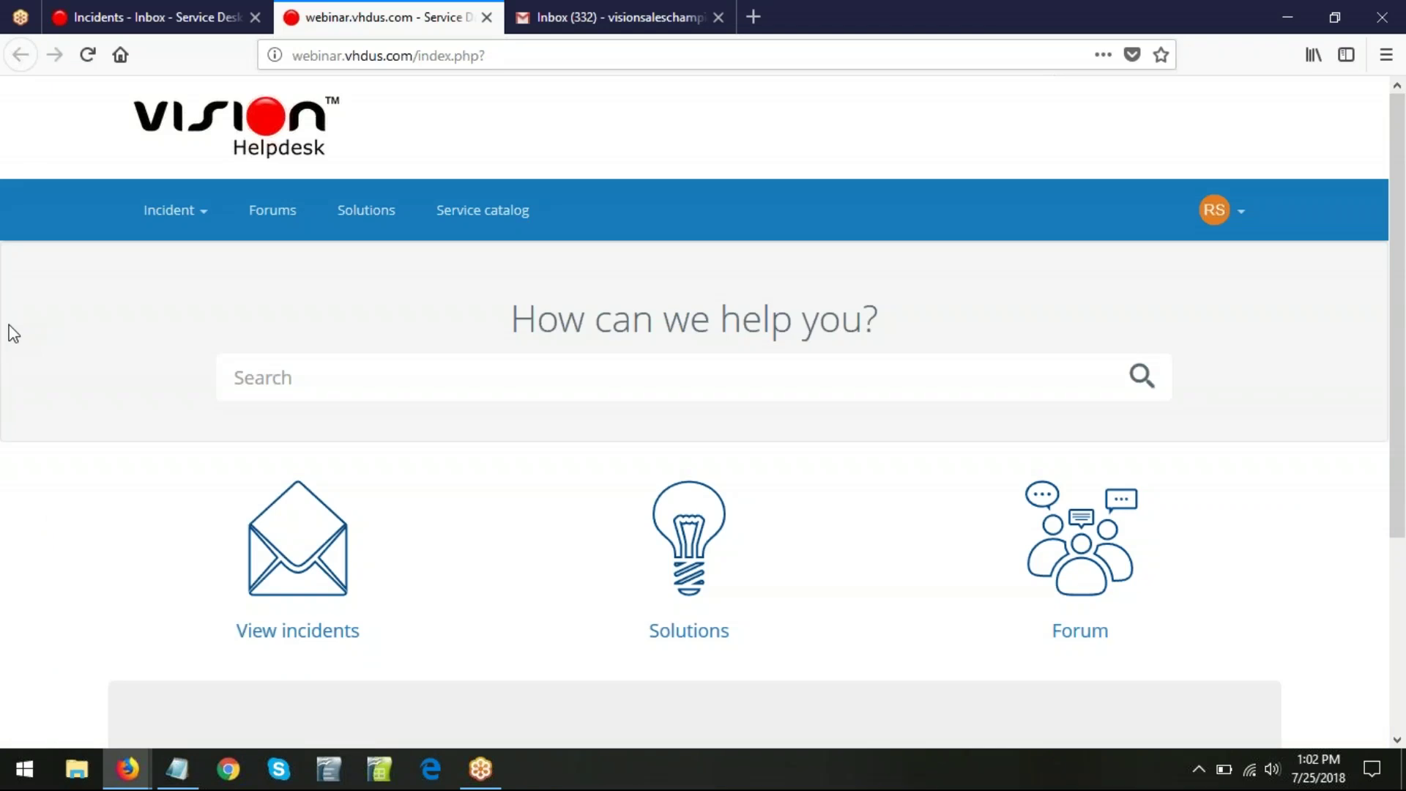
- Open Incident > Submit incident in the portal, keeping General department and Low priority
{"action": "left_click", "coordinate": [205, 213]}
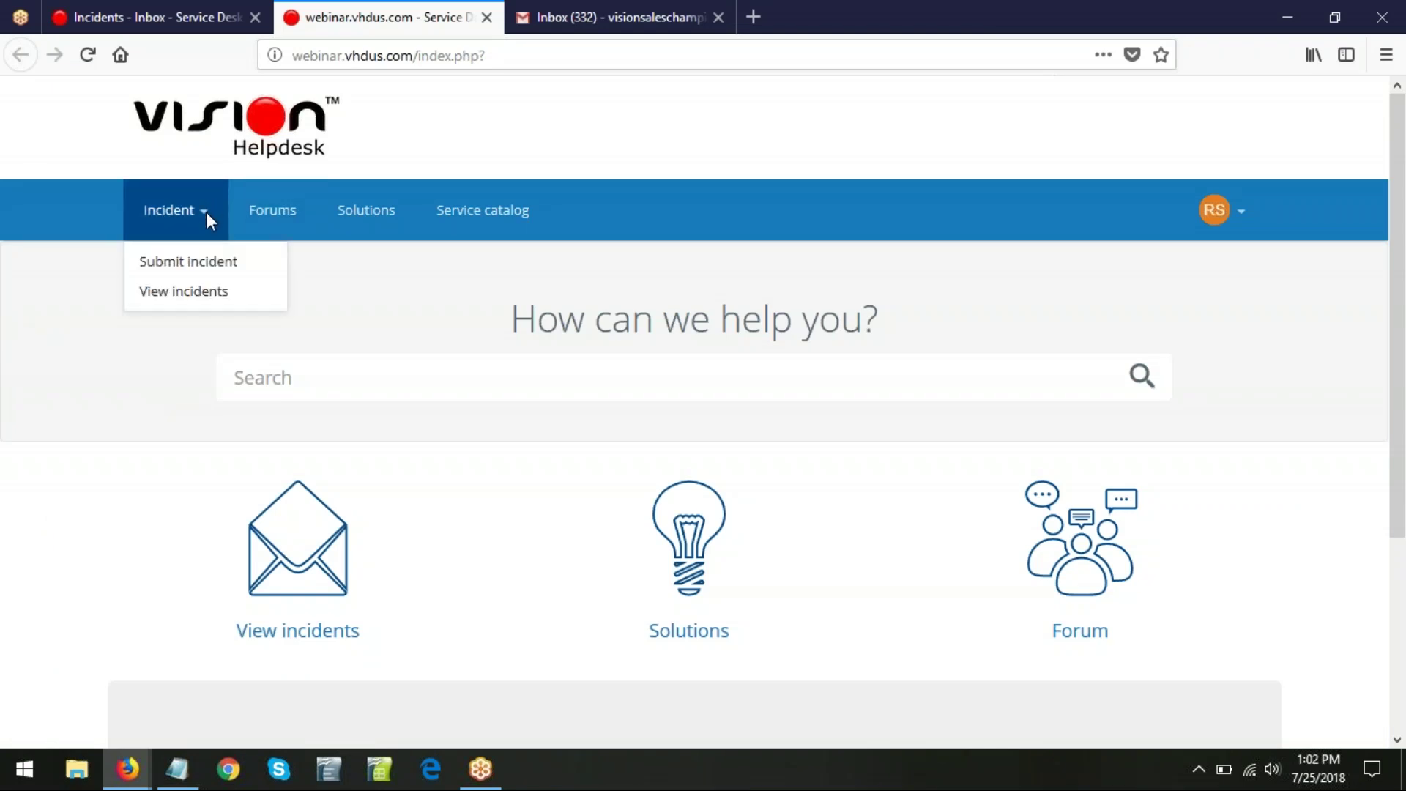
{"action": "left_click", "coordinate": [201, 266]}
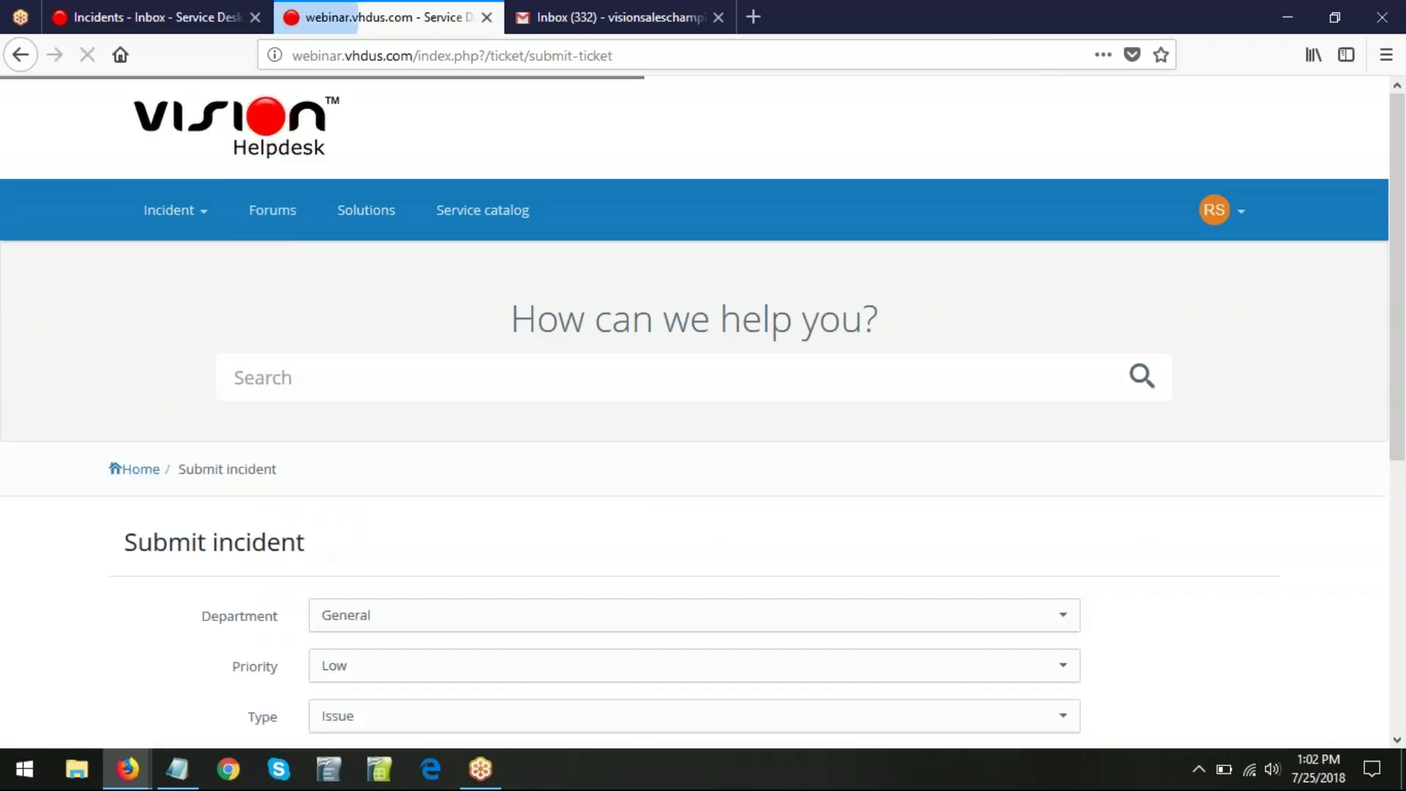
{"action": "scroll", "coordinate": [1271, 517], "scroll_direction": "down", "scroll_amount": 3}
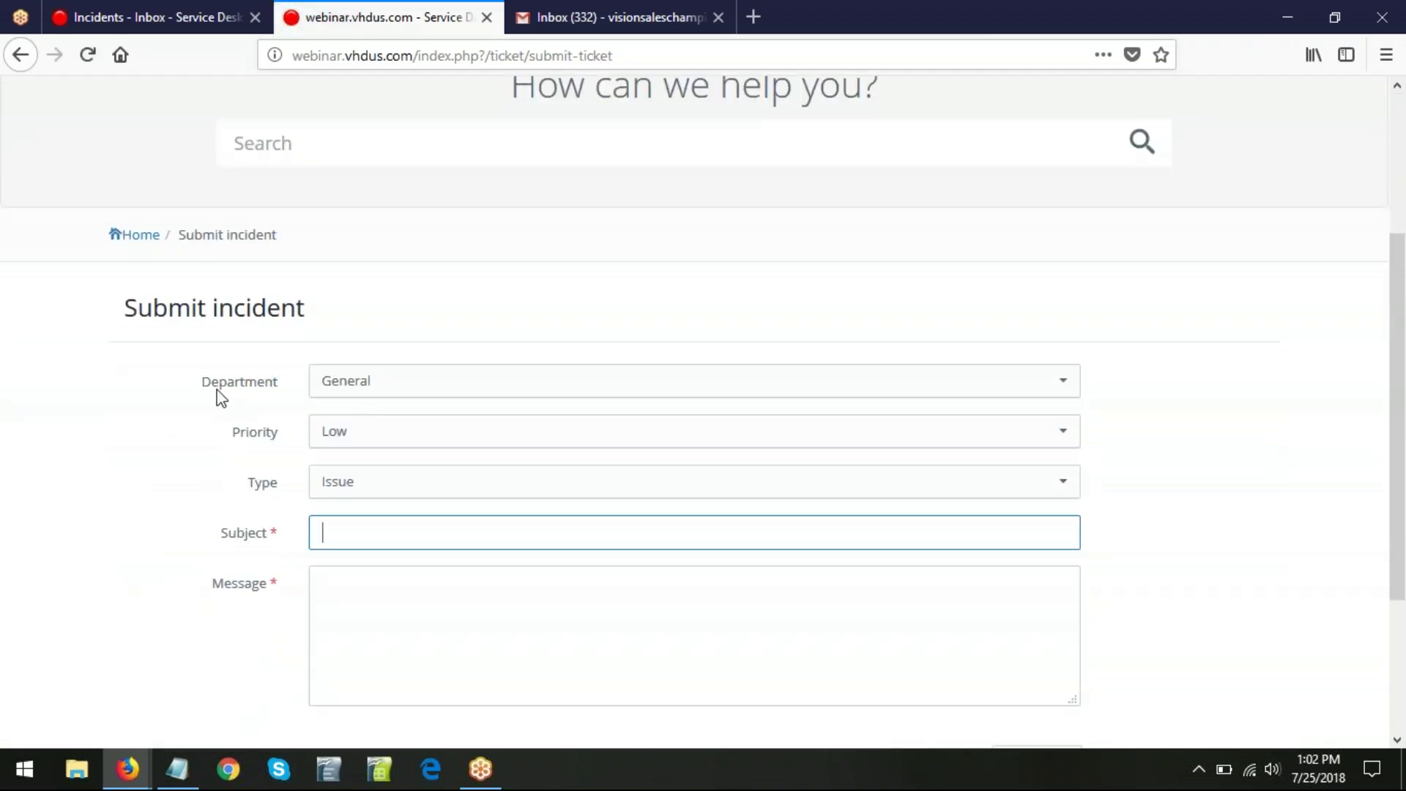
{"action": "left_click", "coordinate": [621, 399]}
{"action": "left_click", "coordinate": [621, 399]}
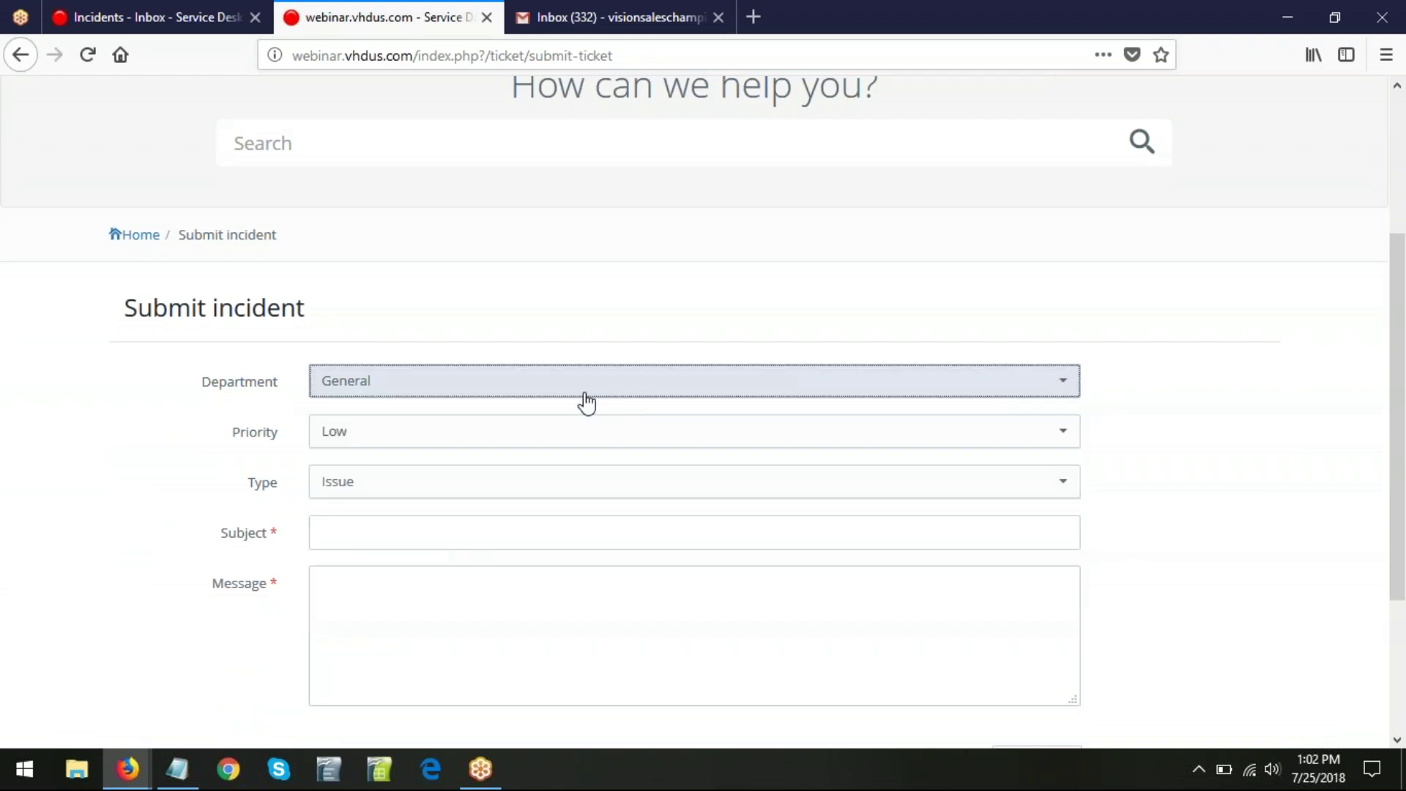
{"action": "left_click", "coordinate": [703, 446]}
{"action": "left_click", "coordinate": [703, 446]}
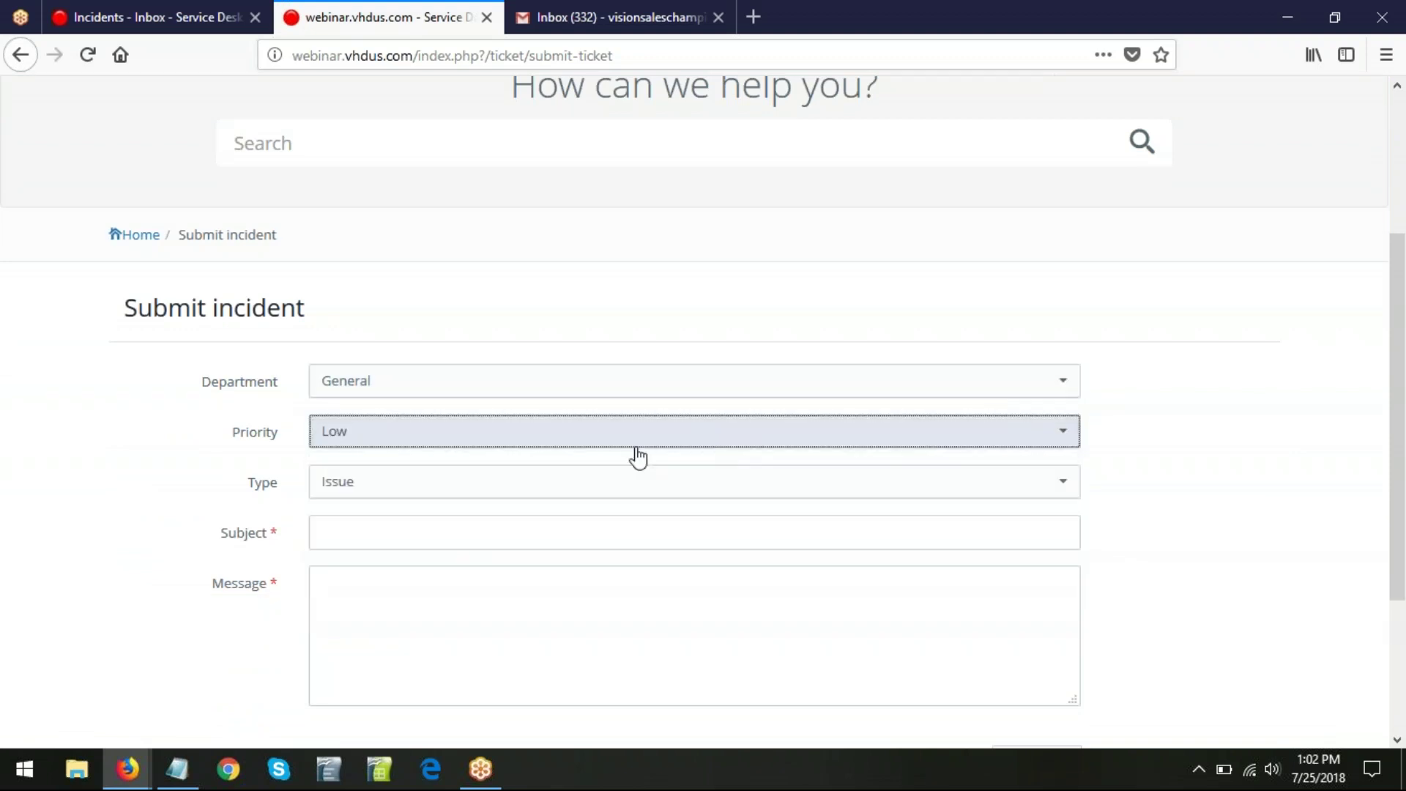
{"action": "left_click", "coordinate": [428, 545]}
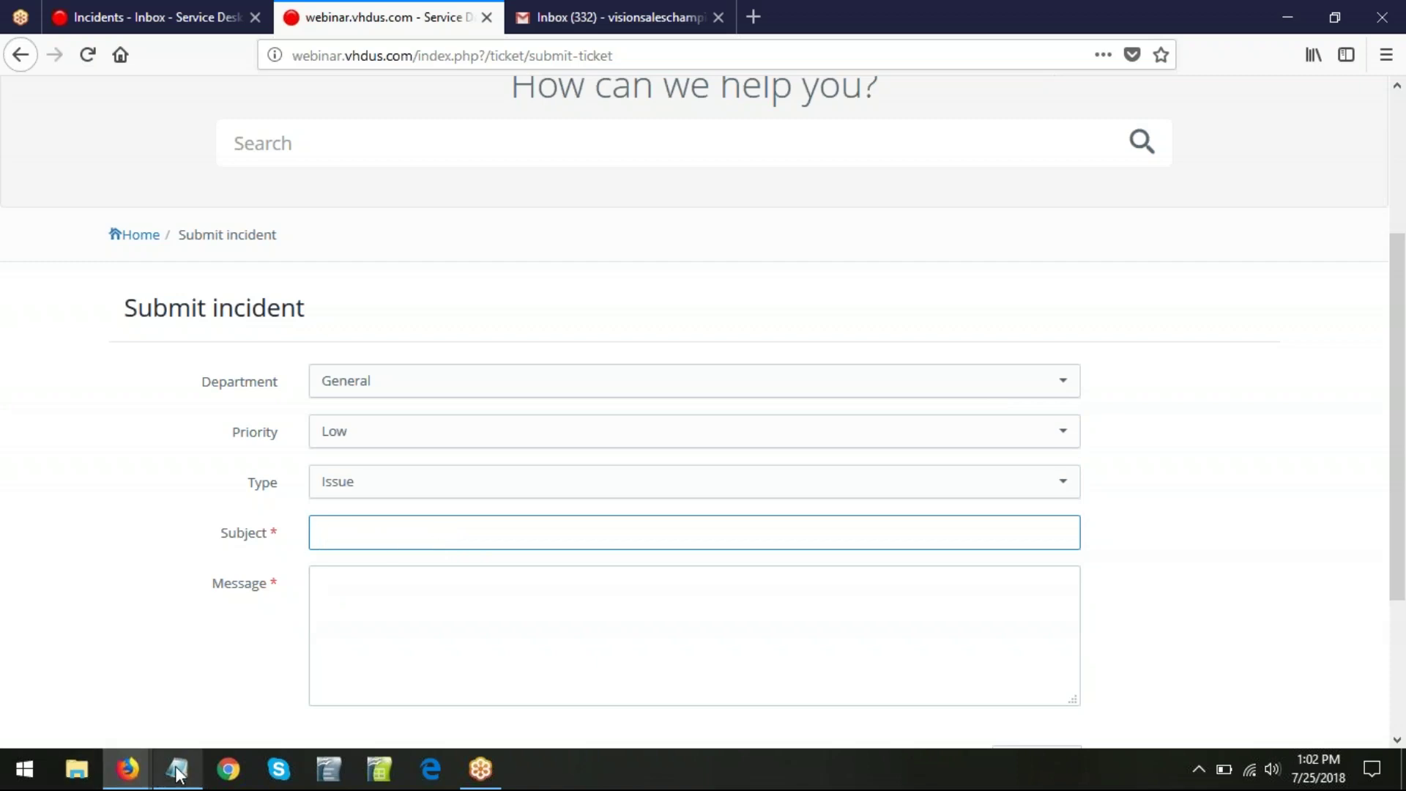
- Copy the subject 'Looking for an email management tool' from the notes into Subject
{"action": "left_click", "coordinate": [219, 673]}
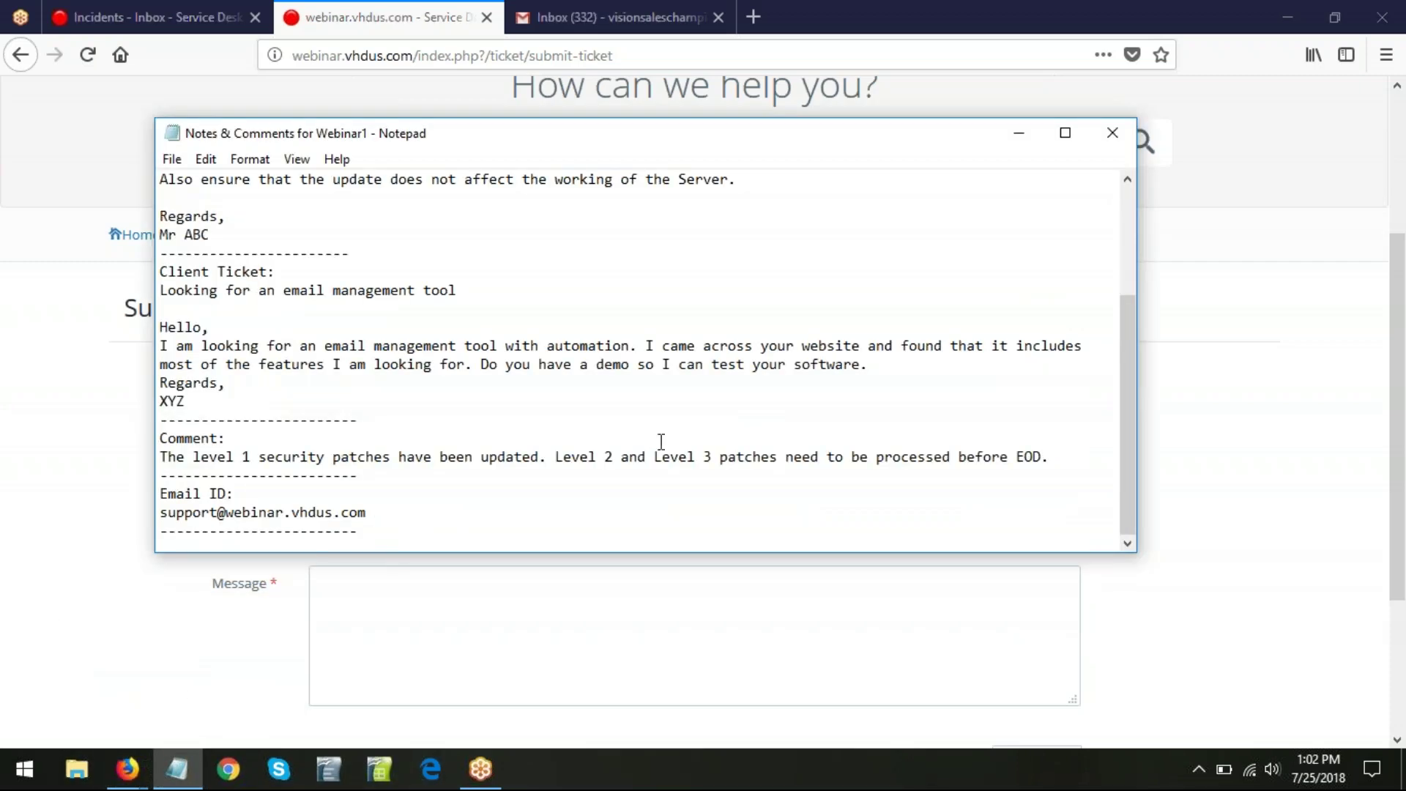
{"action": "scroll", "coordinate": [660, 441], "scroll_direction": "up", "scroll_amount": 2}
{"action": "scroll", "coordinate": [661, 442], "scroll_direction": "up", "scroll_amount": 2}
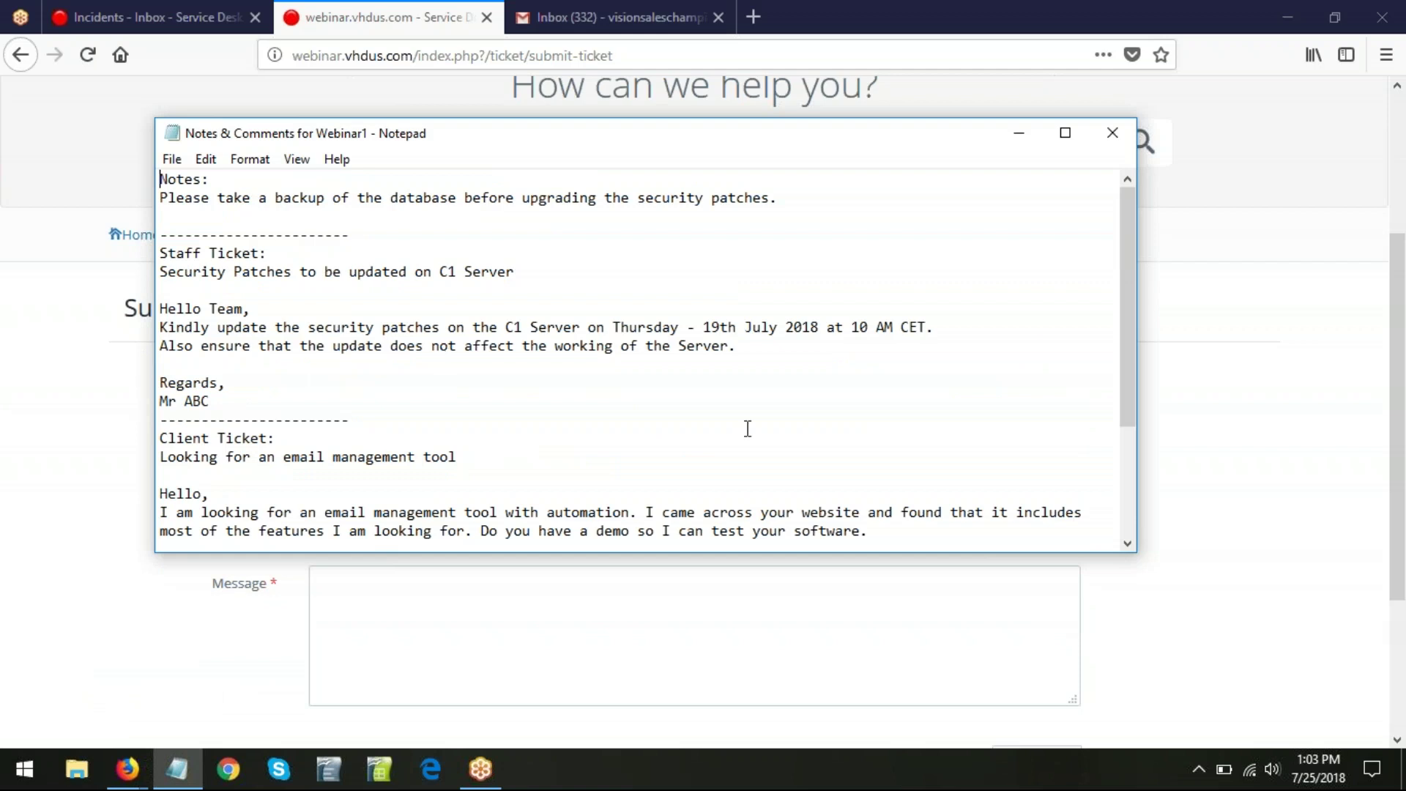
{"action": "scroll", "coordinate": [857, 443], "scroll_direction": "down", "scroll_amount": 1}
{"action": "left_click_drag", "start_coordinate": [466, 401], "coordinate": [158, 402]}
{"action": "key", "text": "ctrl+c"}
{"action": "key", "text": "alt+Tab"}
{"action": "key", "text": "ctrl+v"}
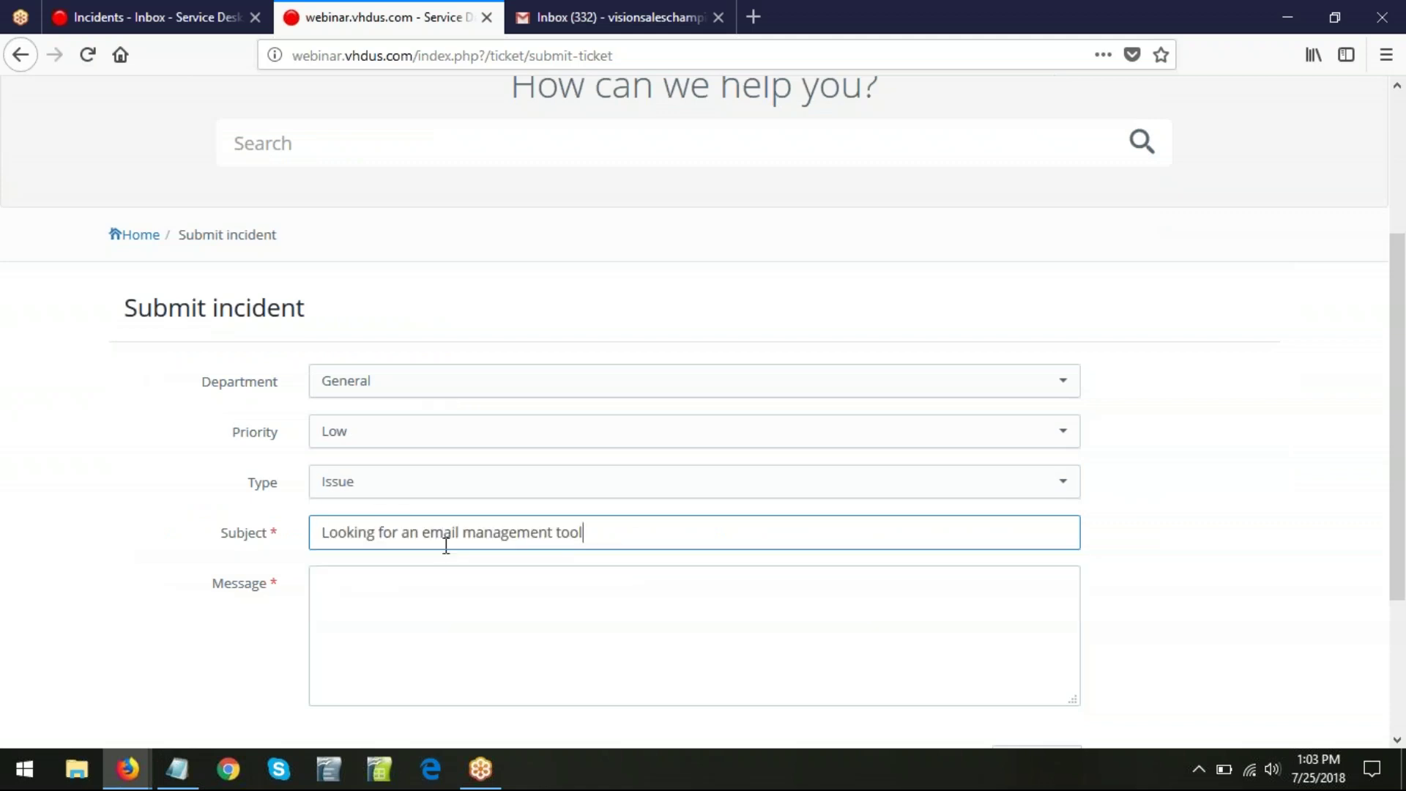
- Paste the client's demo-request message into Message, adding blank lines after the greeting and before the sign-off
{"action": "key", "text": "alt+Tab"}
{"action": "left_click", "coordinate": [292, 493]}
{"action": "left_click_drag", "start_coordinate": [189, 513], "coordinate": [150, 438]}
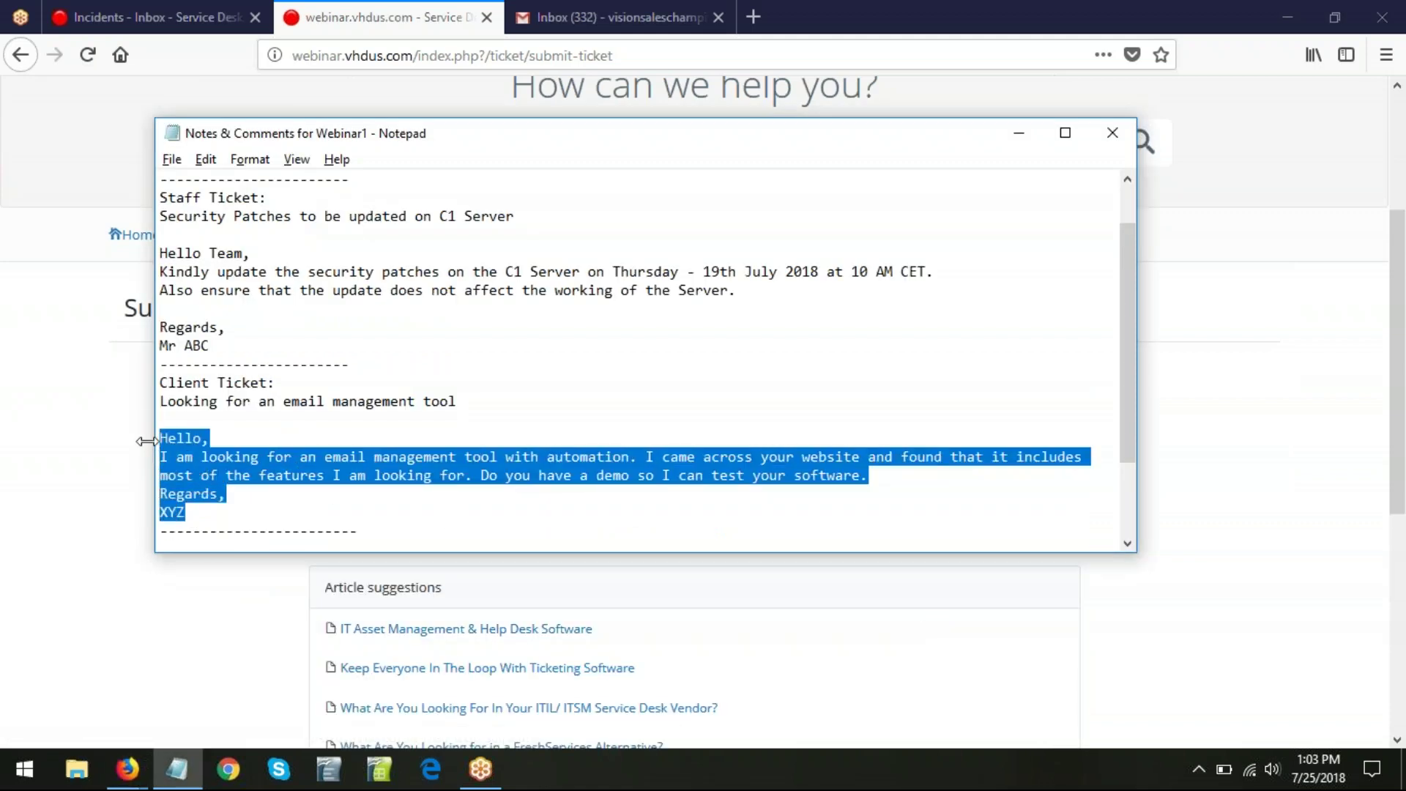
{"action": "key", "text": "alt+Tab"}
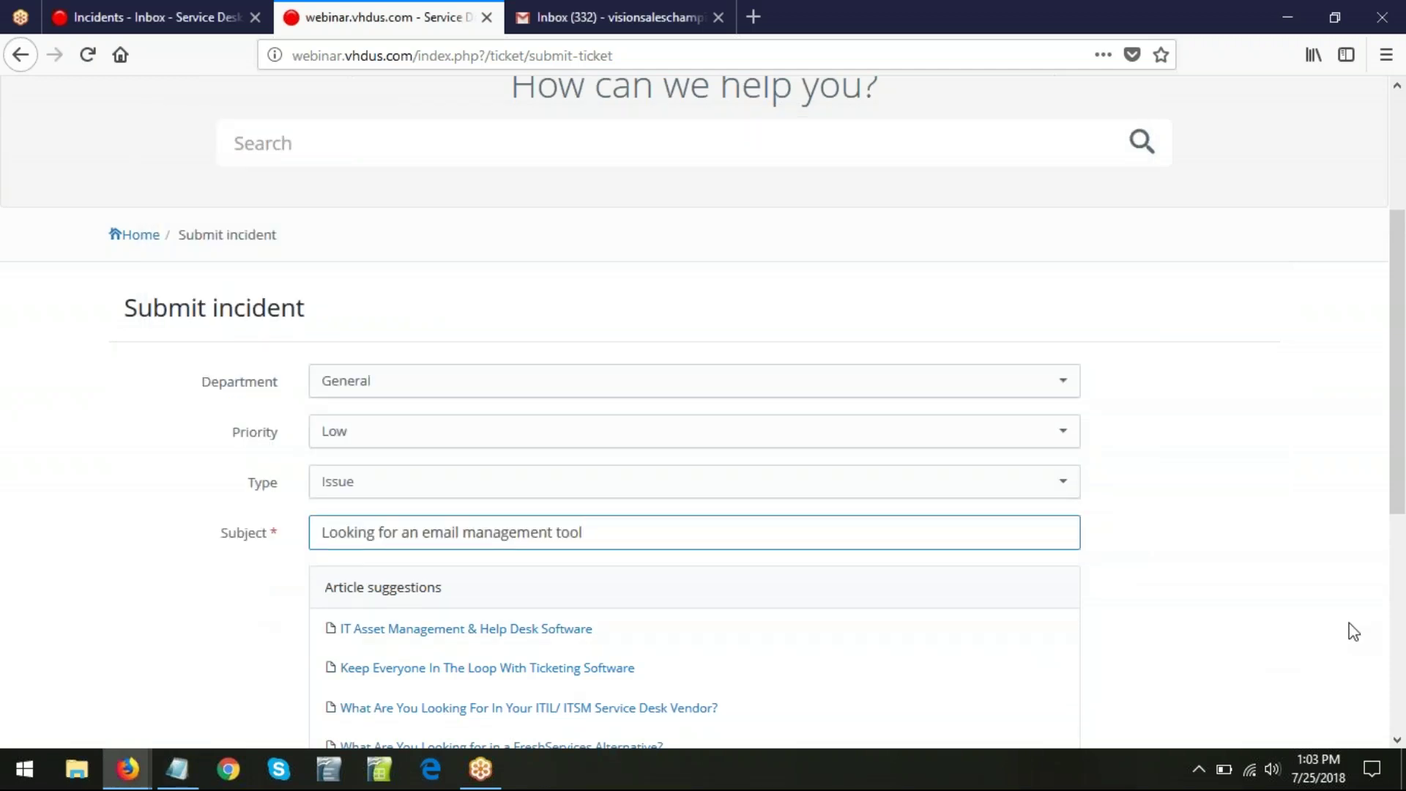
{"action": "scroll", "coordinate": [1253, 578], "scroll_direction": "down", "scroll_amount": 1}
{"action": "scroll", "coordinate": [1247, 578], "scroll_direction": "down", "scroll_amount": 3}
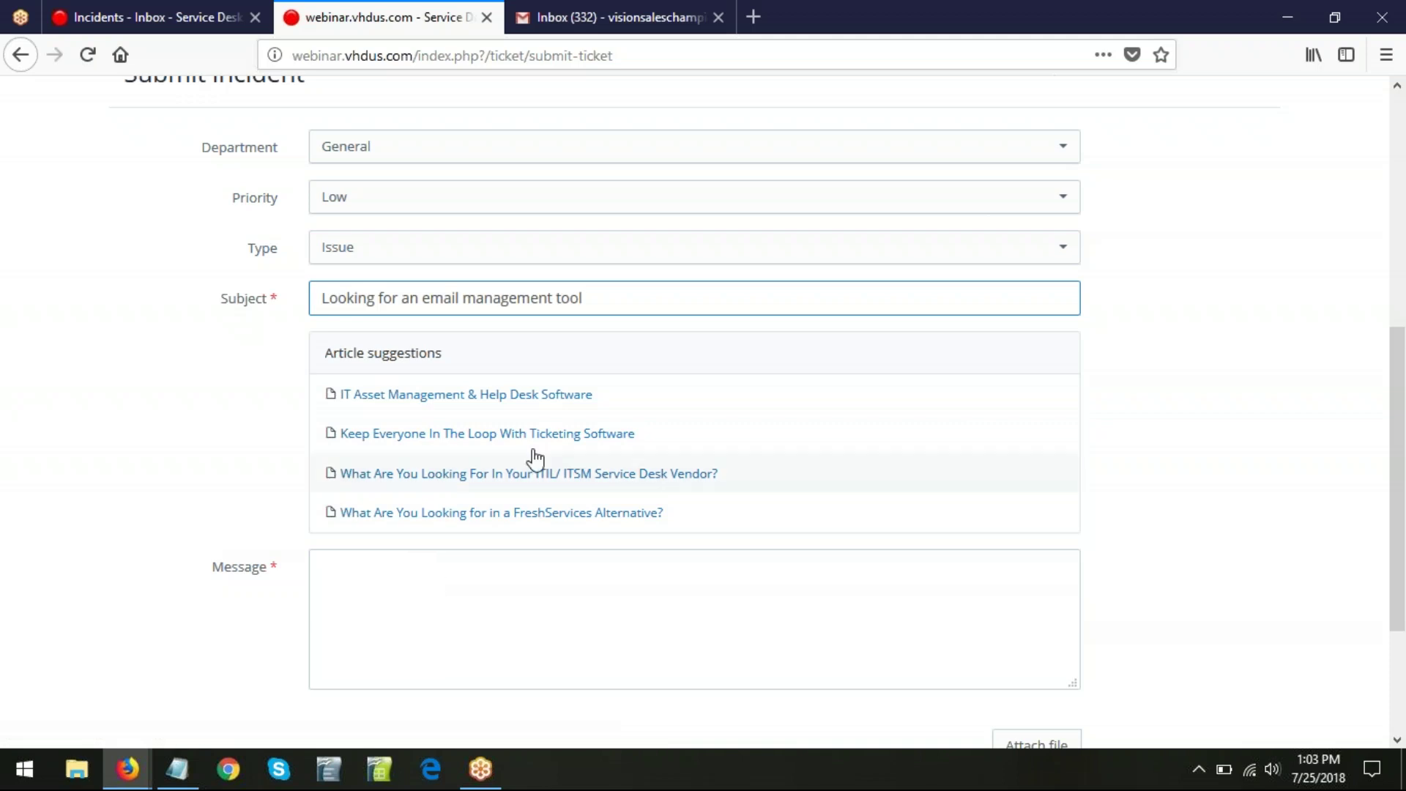
{"action": "left_click", "coordinate": [441, 591]}
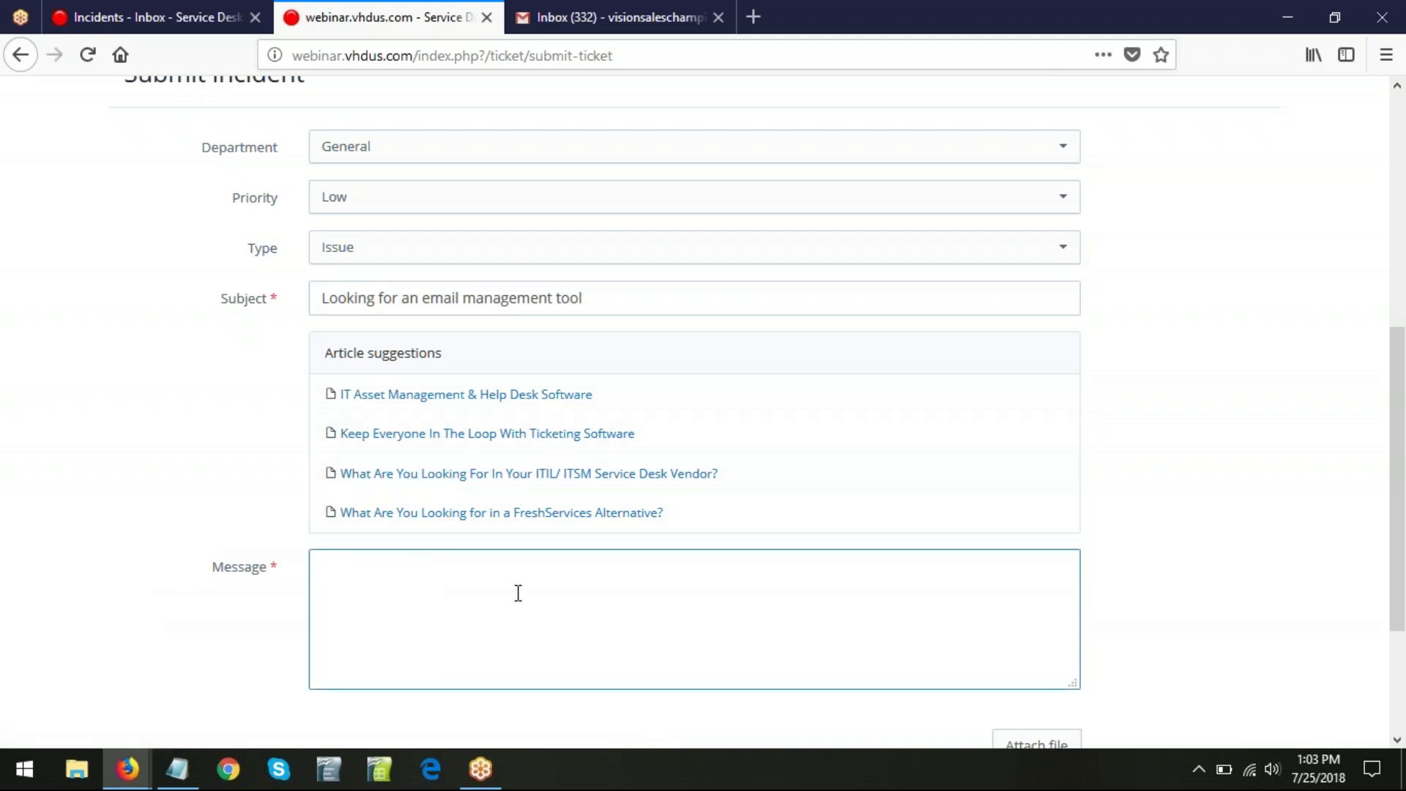
{"action": "key", "text": "ctrl+v"}
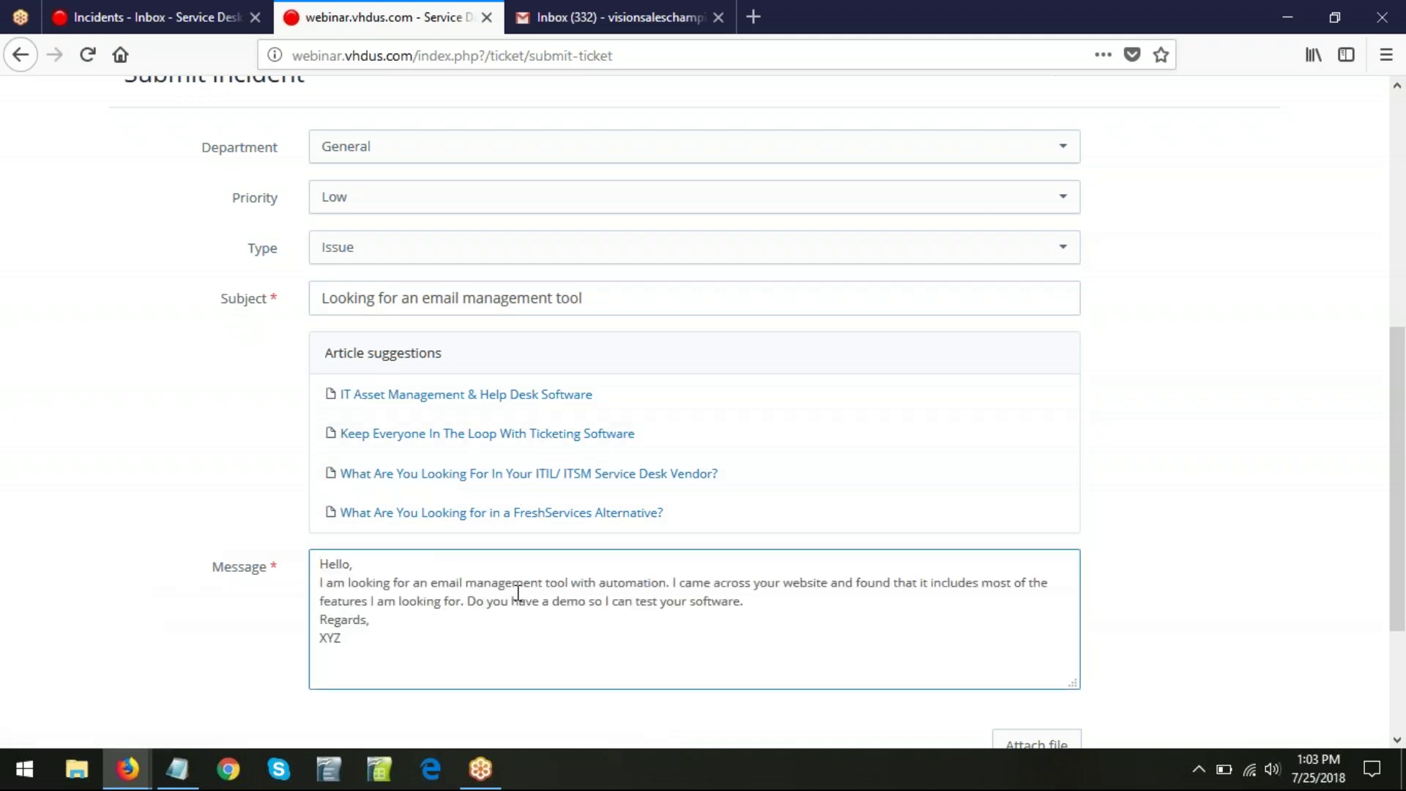
{"action": "left_click", "coordinate": [842, 599]}
{"action": "key", "text": "Return"}
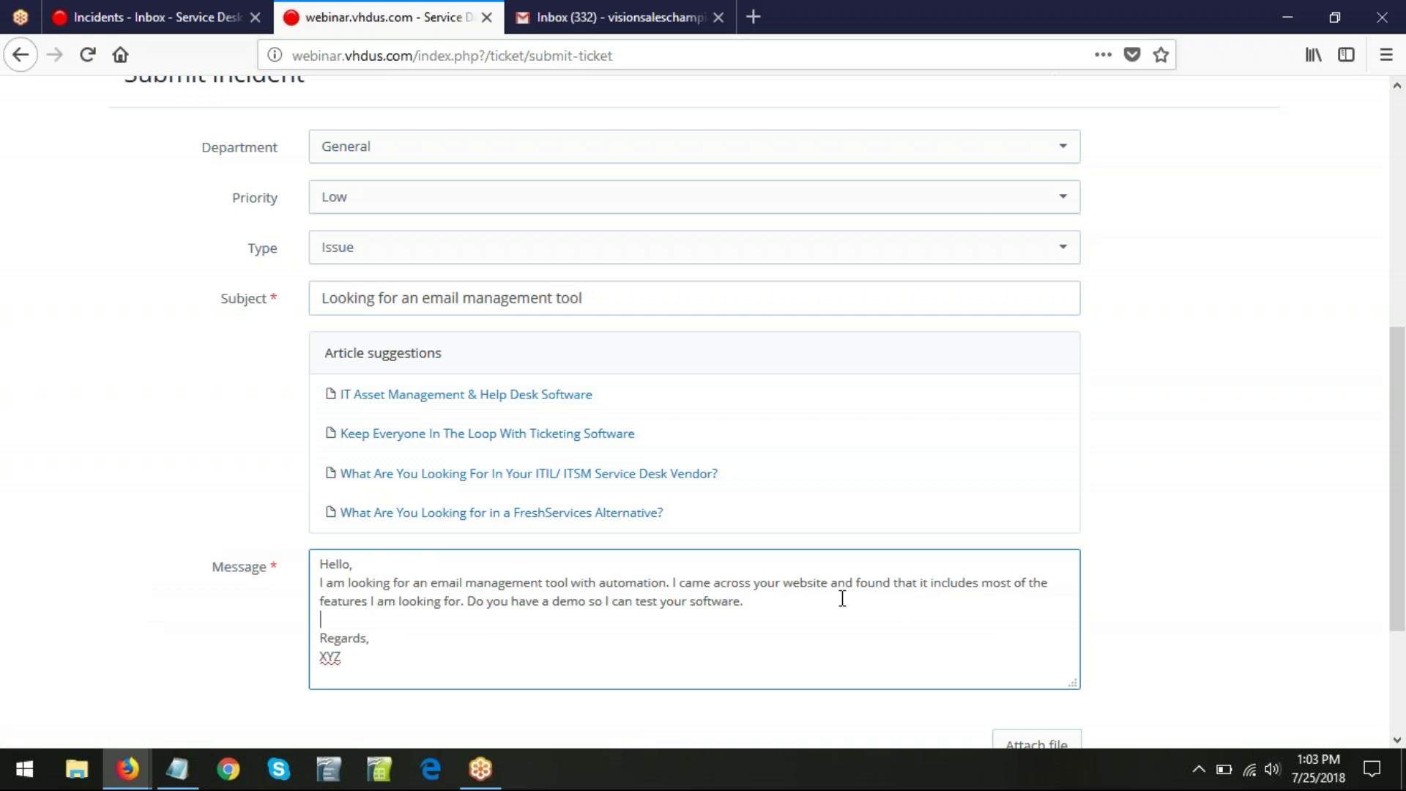
{"action": "left_click", "coordinate": [442, 565]}
{"action": "key", "text": "Return"}
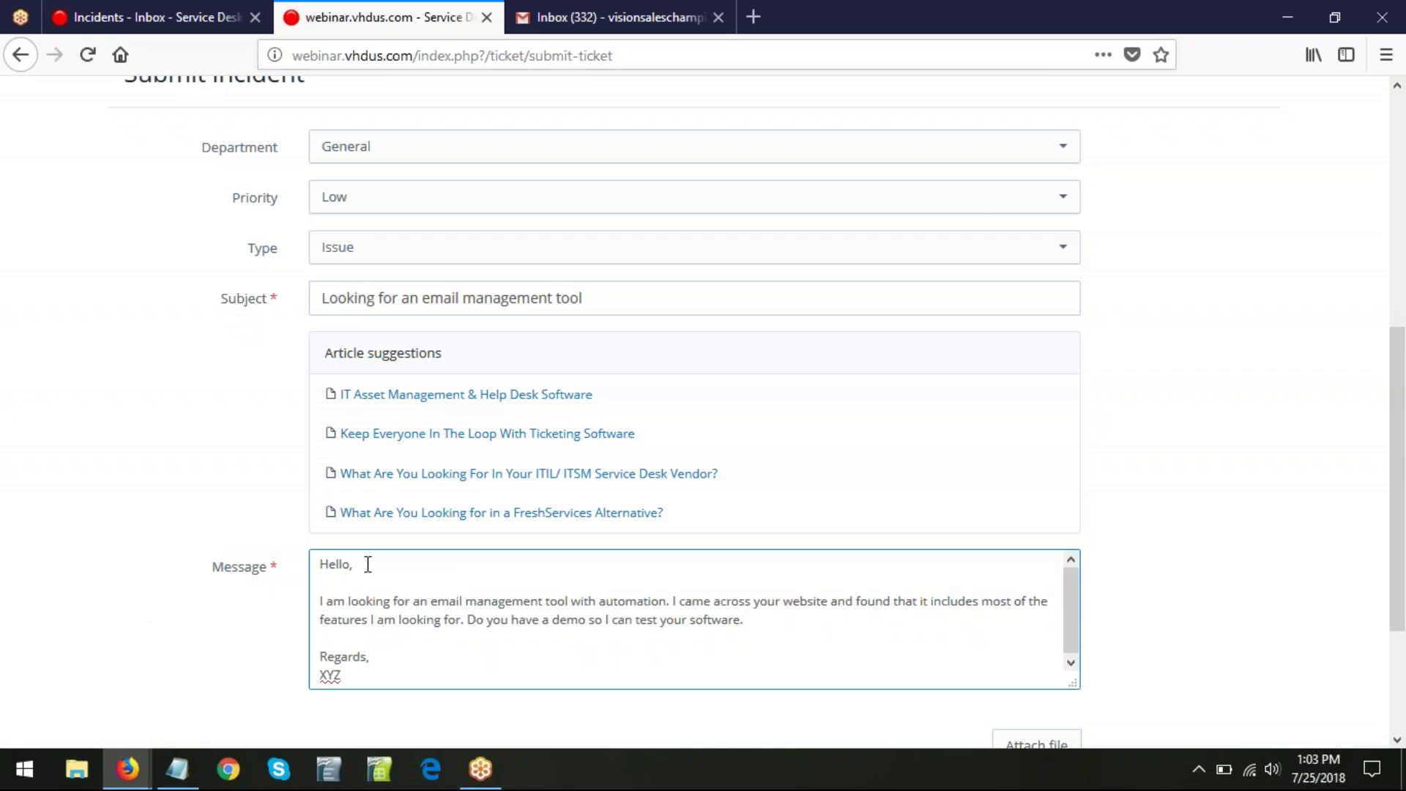
{"action": "scroll", "coordinate": [1212, 585], "scroll_direction": "down", "scroll_amount": 3}
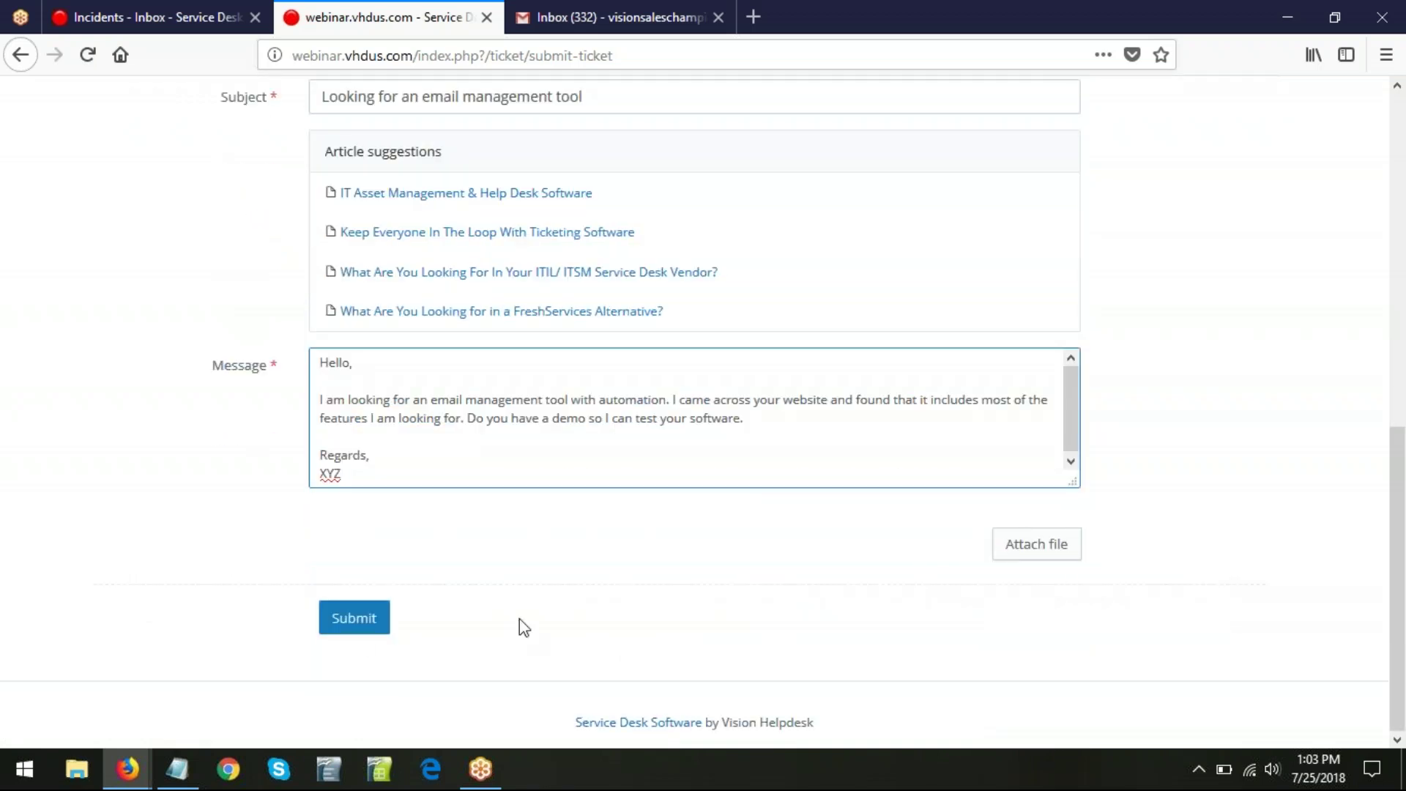
- Submit the incident, highlight the new number VVKD-067168, and return to the staff Incidents inbox
{"action": "left_click", "coordinate": [352, 621]}
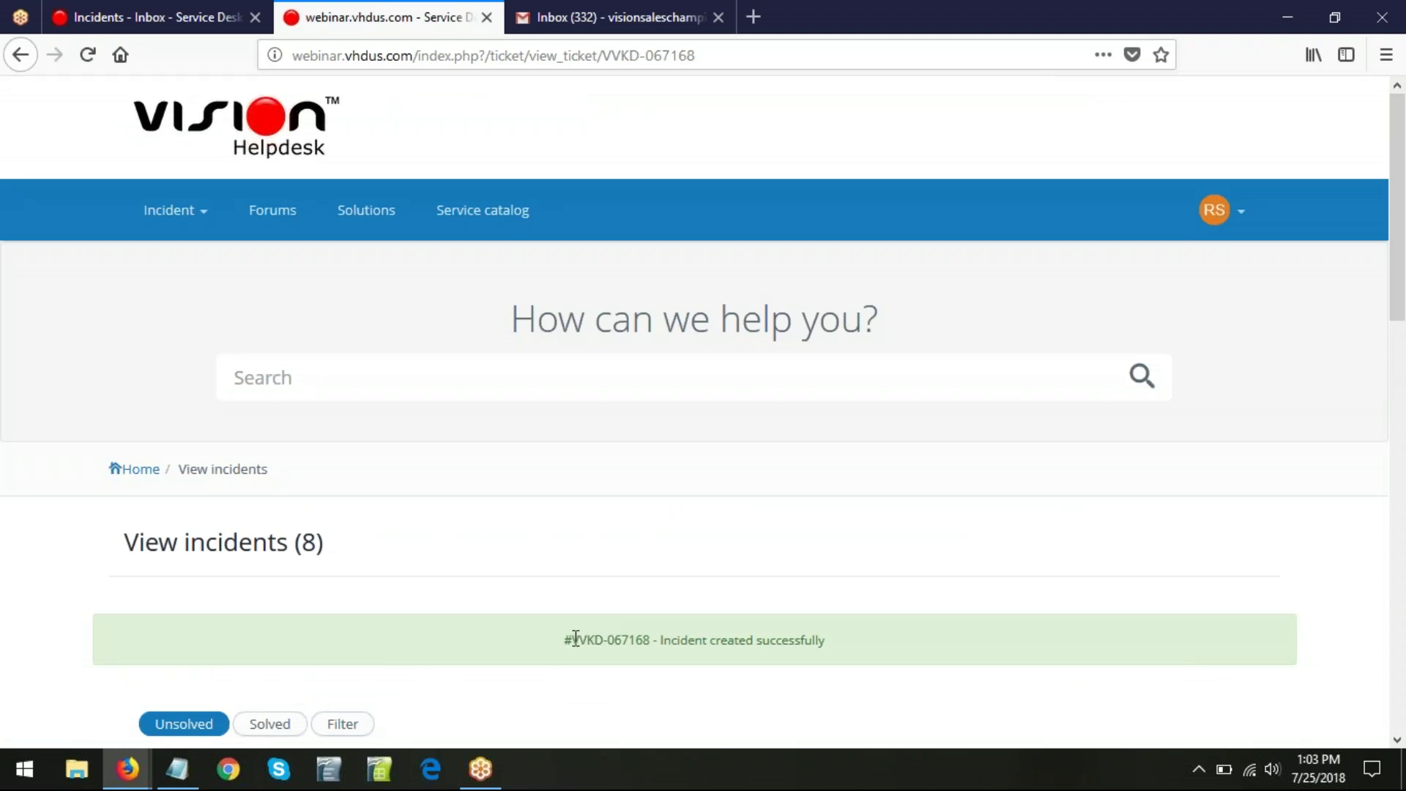
{"action": "left_click_drag", "start_coordinate": [573, 642], "coordinate": [652, 644]}
{"action": "scroll", "coordinate": [1155, 550], "scroll_direction": "down", "scroll_amount": 1}
{"action": "scroll", "coordinate": [1155, 550], "scroll_direction": "down", "scroll_amount": 4}
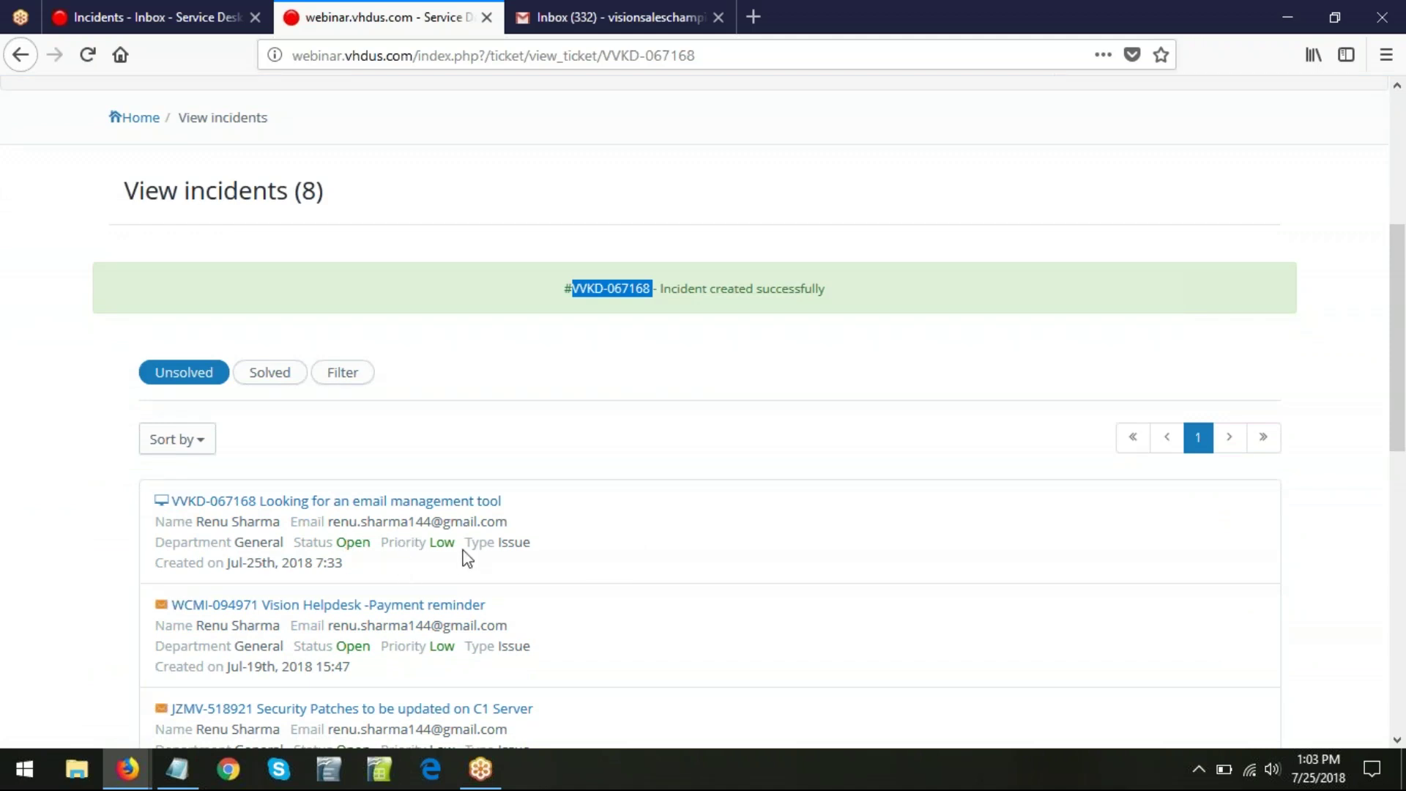
{"action": "left_click", "coordinate": [179, 7]}
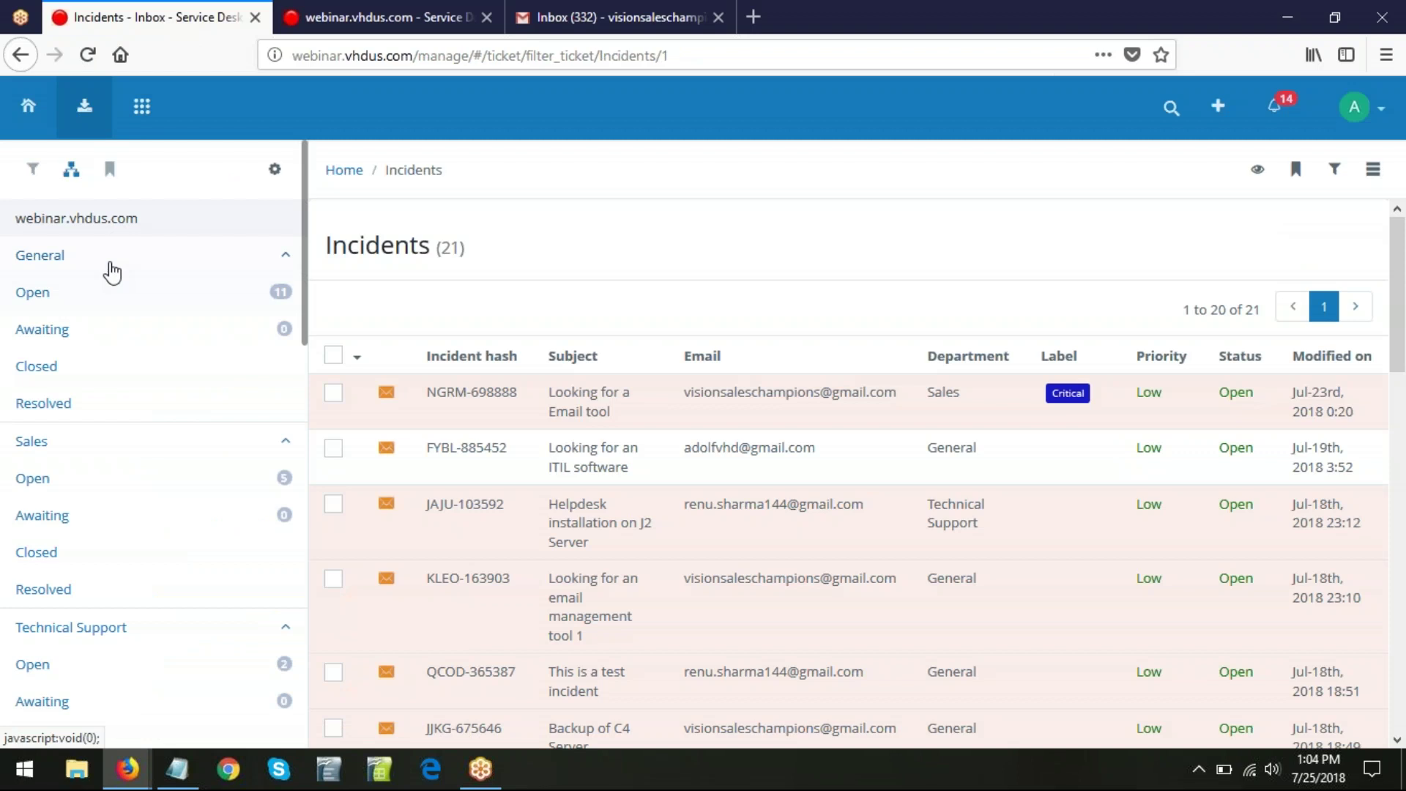
- Show the General Open queue of 15 incidents, with VVKD-067168 first, then switch to Gmail
{"action": "left_click", "coordinate": [123, 297]}
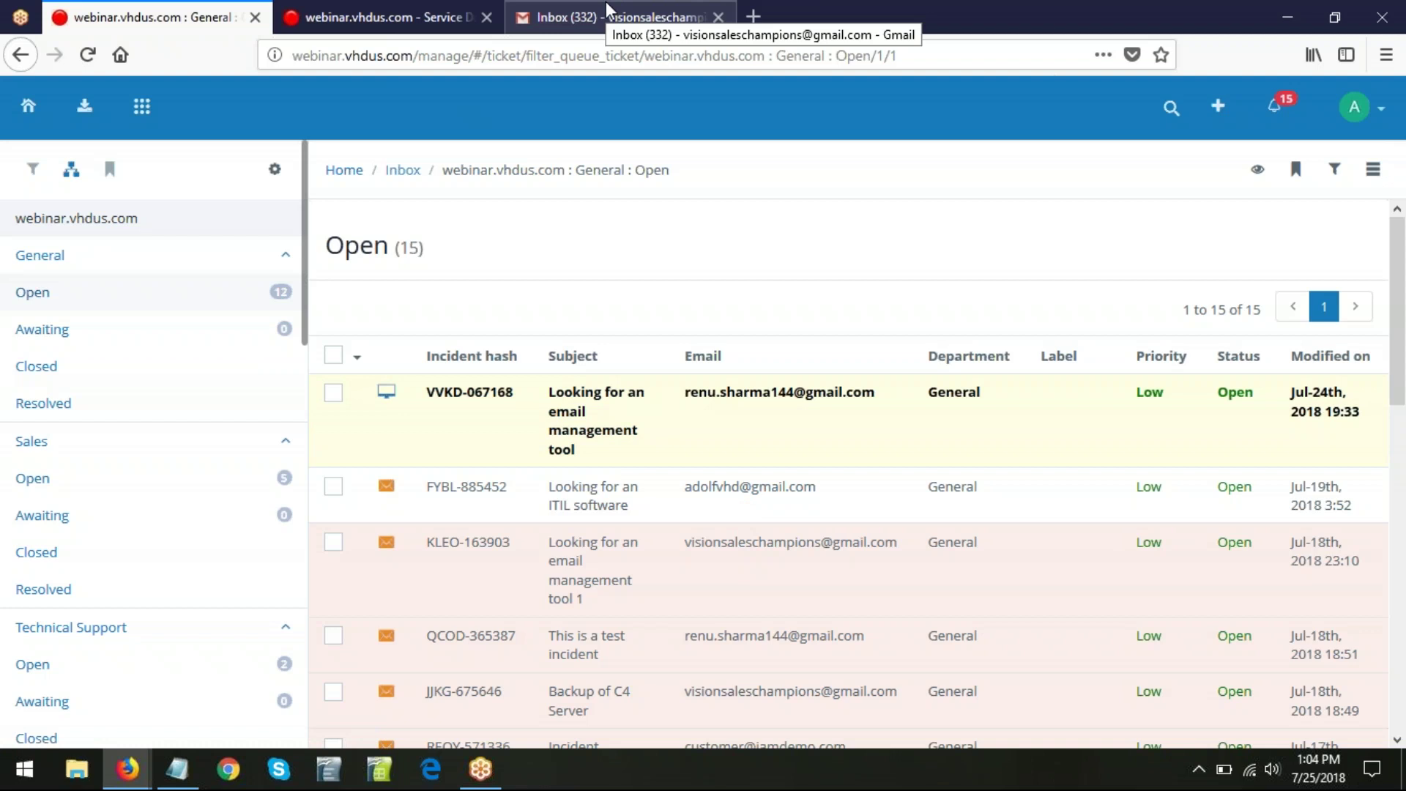
{"action": "left_click", "coordinate": [607, 9]}
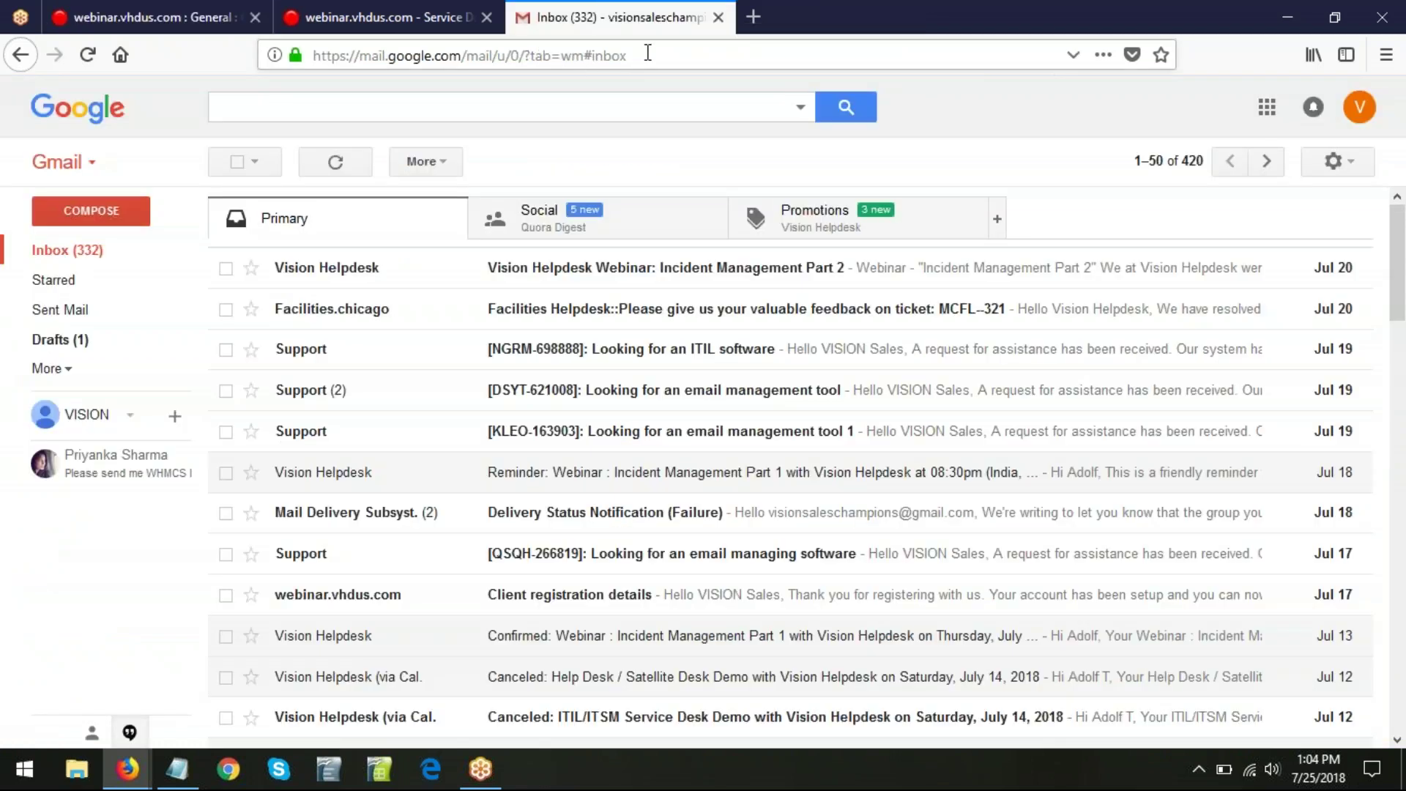
- Start a new Gmail message addressed to the helpdesk support address copied from the notes
{"action": "left_click", "coordinate": [87, 214]}
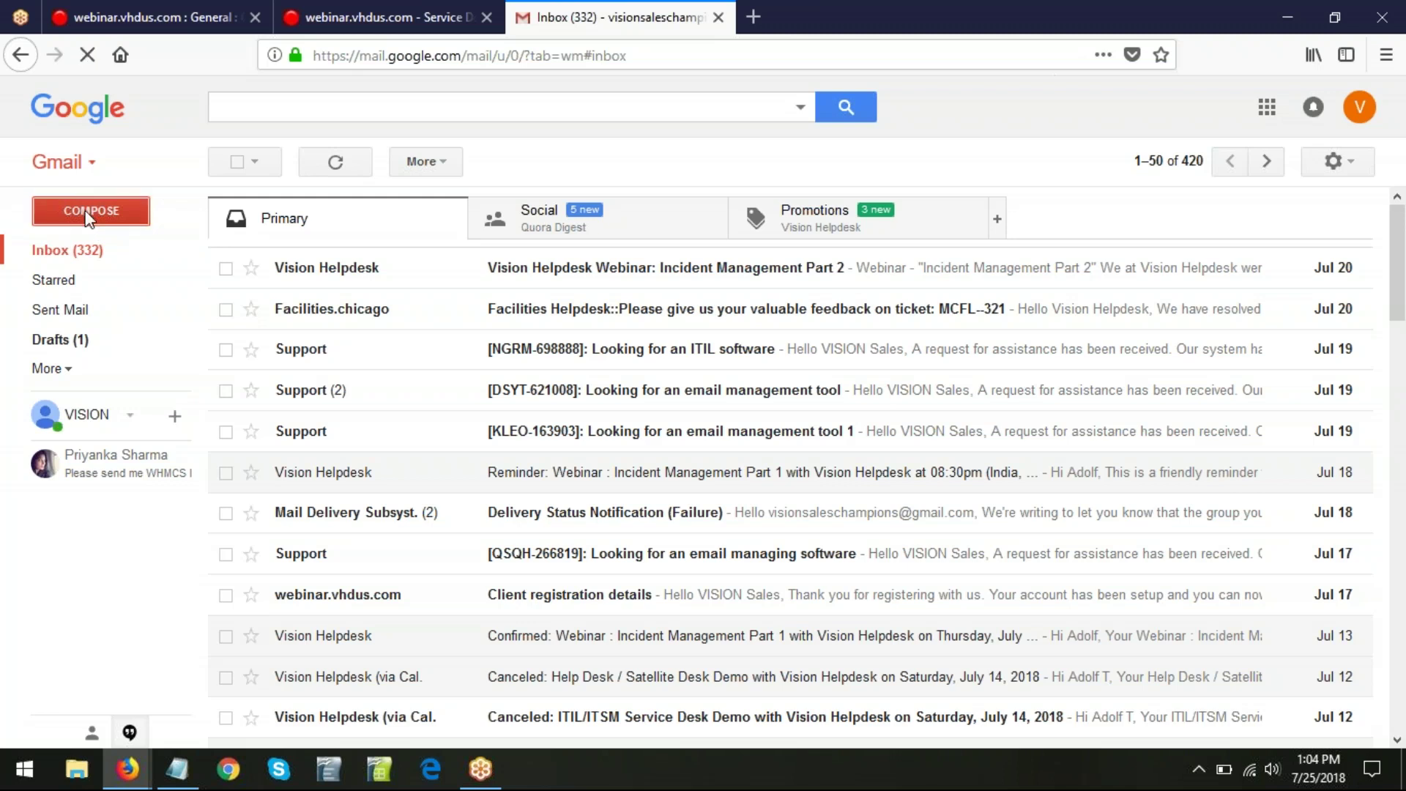
{"action": "mouse_move", "coordinate": [176, 776]}
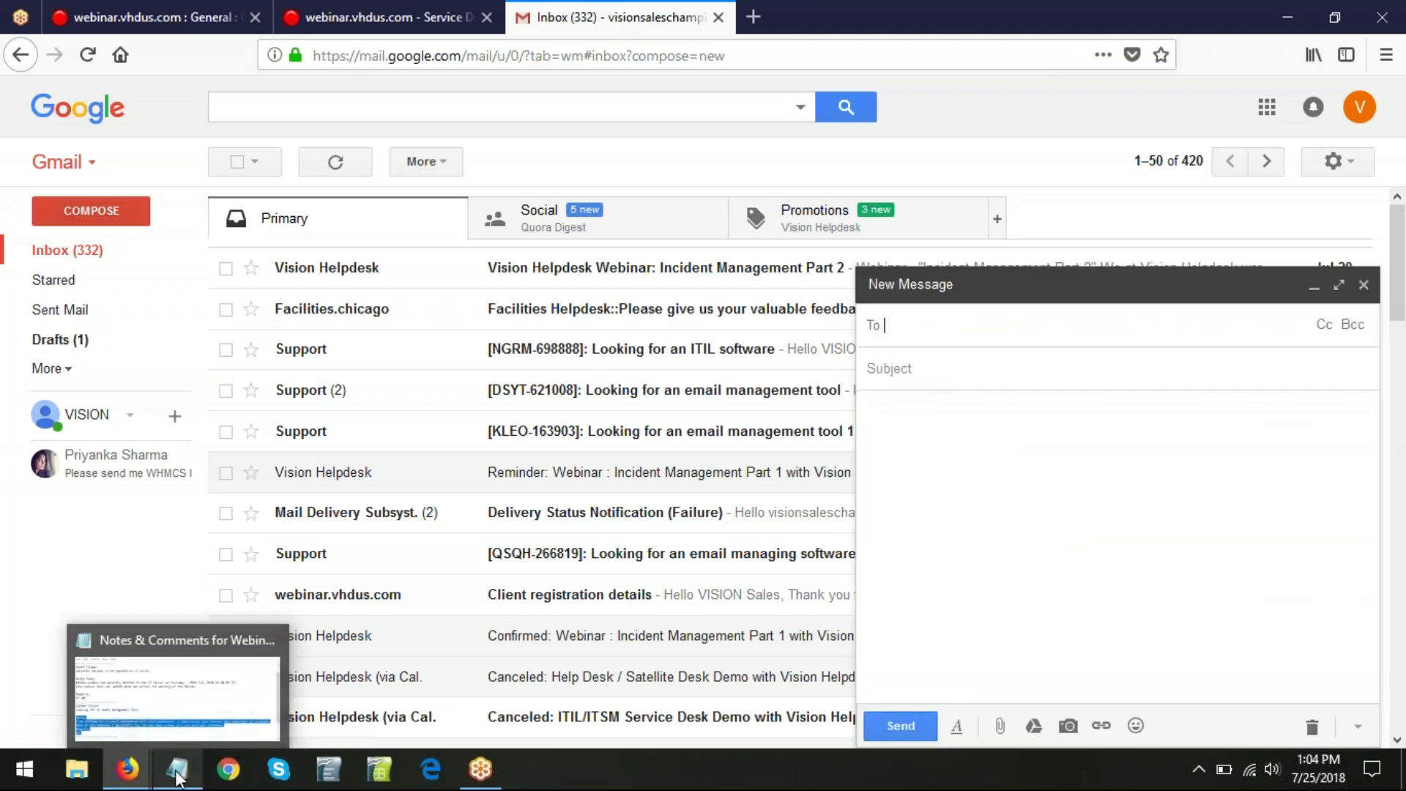
{"action": "left_click", "coordinate": [209, 670]}
{"action": "left_click", "coordinate": [423, 465]}
{"action": "scroll", "coordinate": [423, 461], "scroll_direction": "down", "scroll_amount": 2}
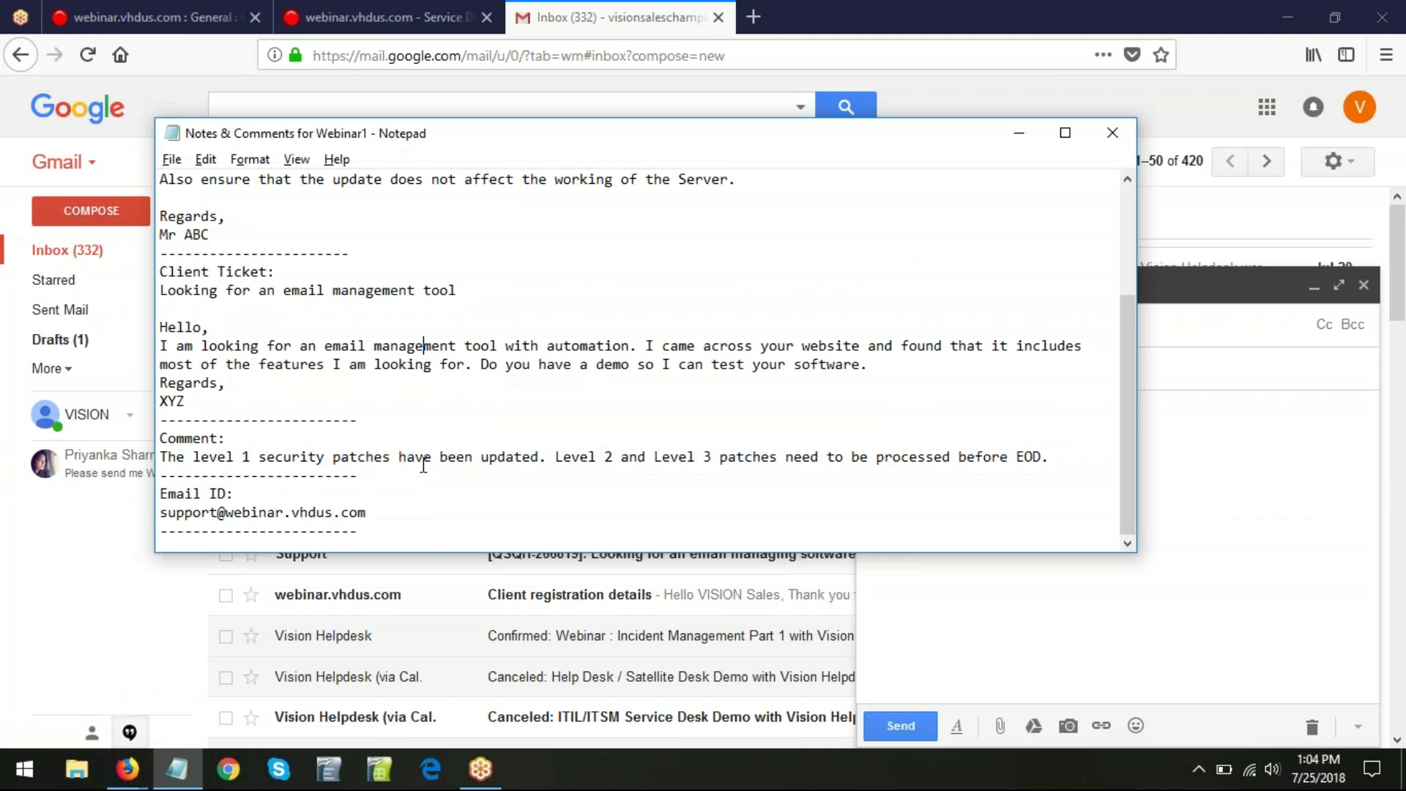
{"action": "left_click_drag", "start_coordinate": [372, 512], "coordinate": [162, 516]}
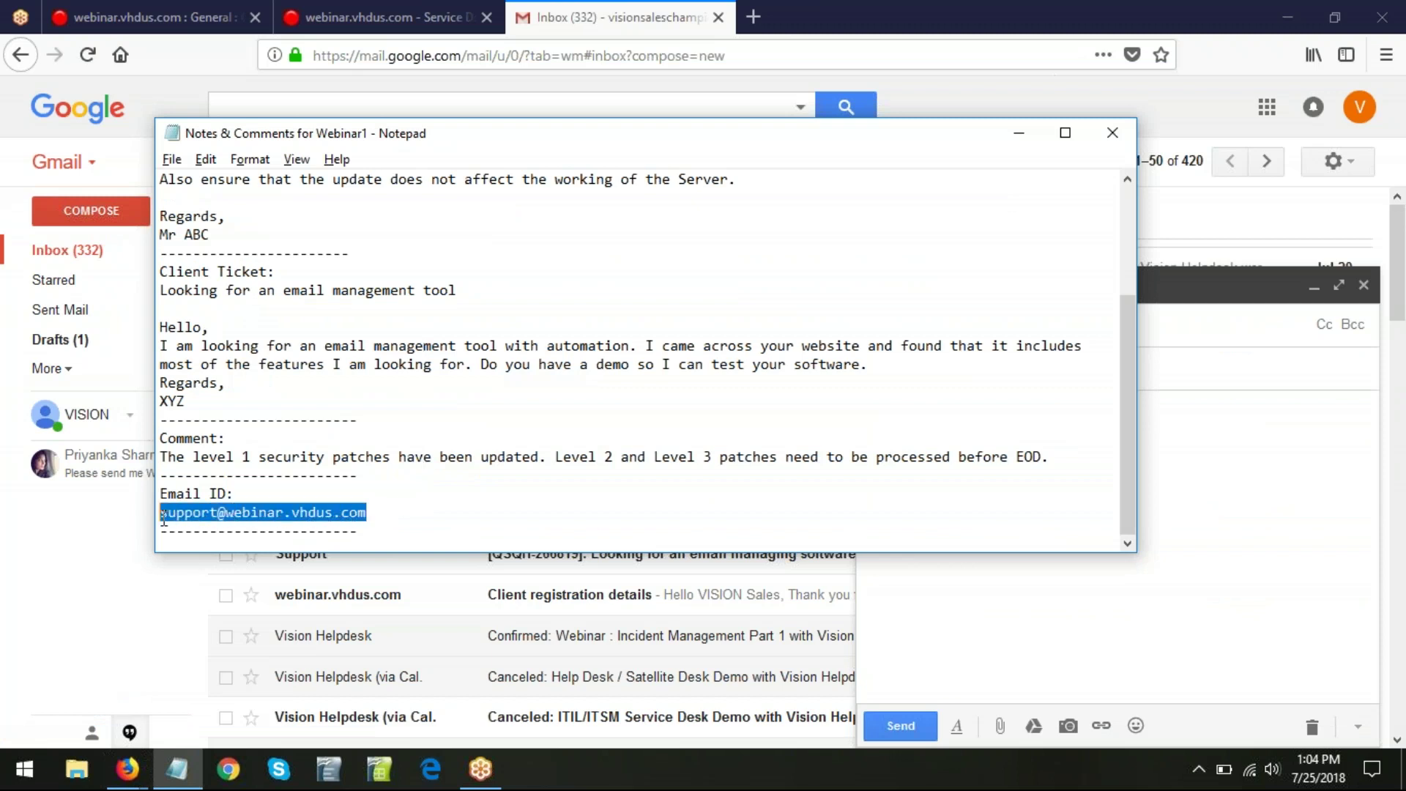
{"action": "right_click", "coordinate": [260, 519]}
{"action": "left_click", "coordinate": [282, 300]}
{"action": "left_click", "coordinate": [1017, 134]}
{"action": "left_click", "coordinate": [921, 322]}
{"action": "key", "text": "ctrl+v"}
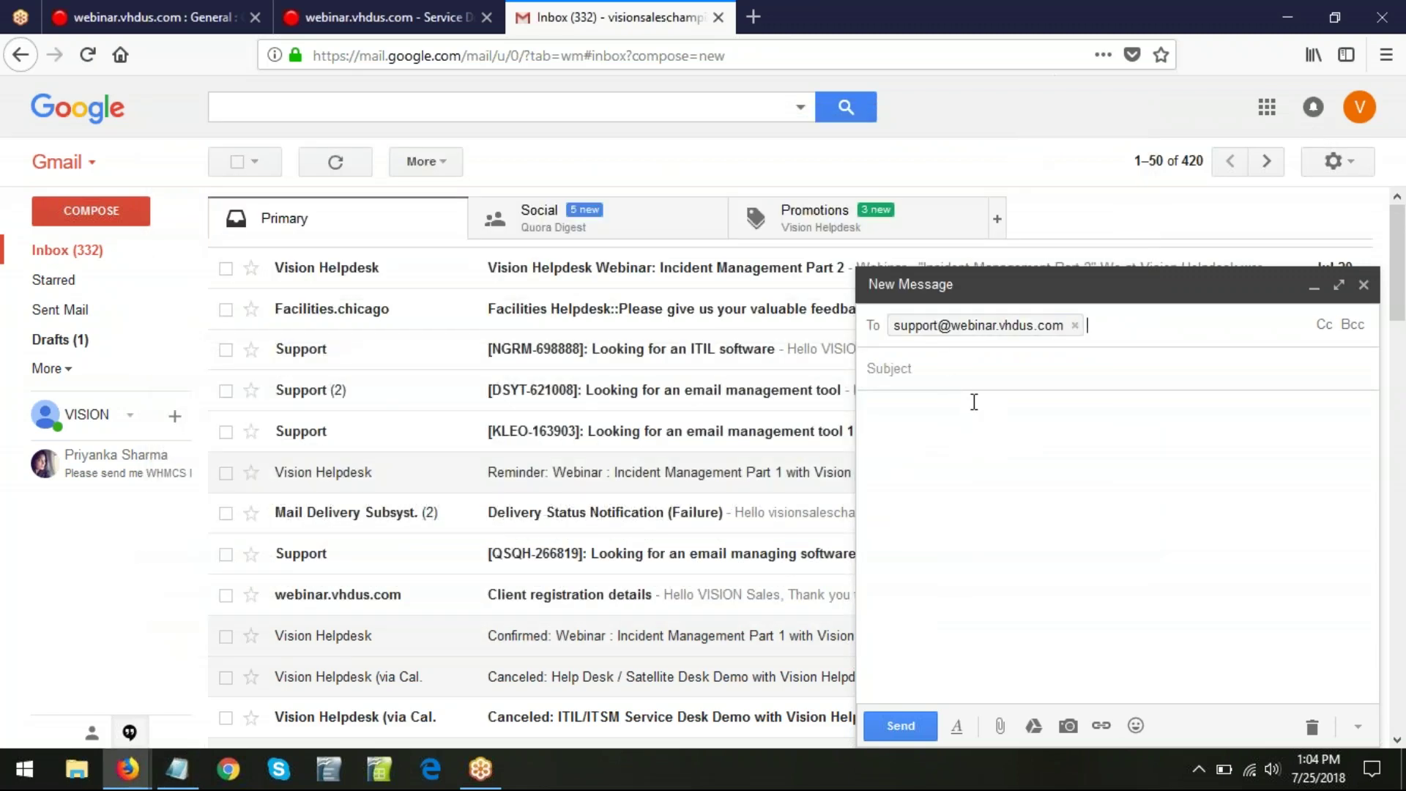
- Copy the client ticket's subject line from the notes into the email subject
{"action": "key", "text": "alt+Tab"}
{"action": "left_click_drag", "start_coordinate": [527, 287], "coordinate": [160, 290]}
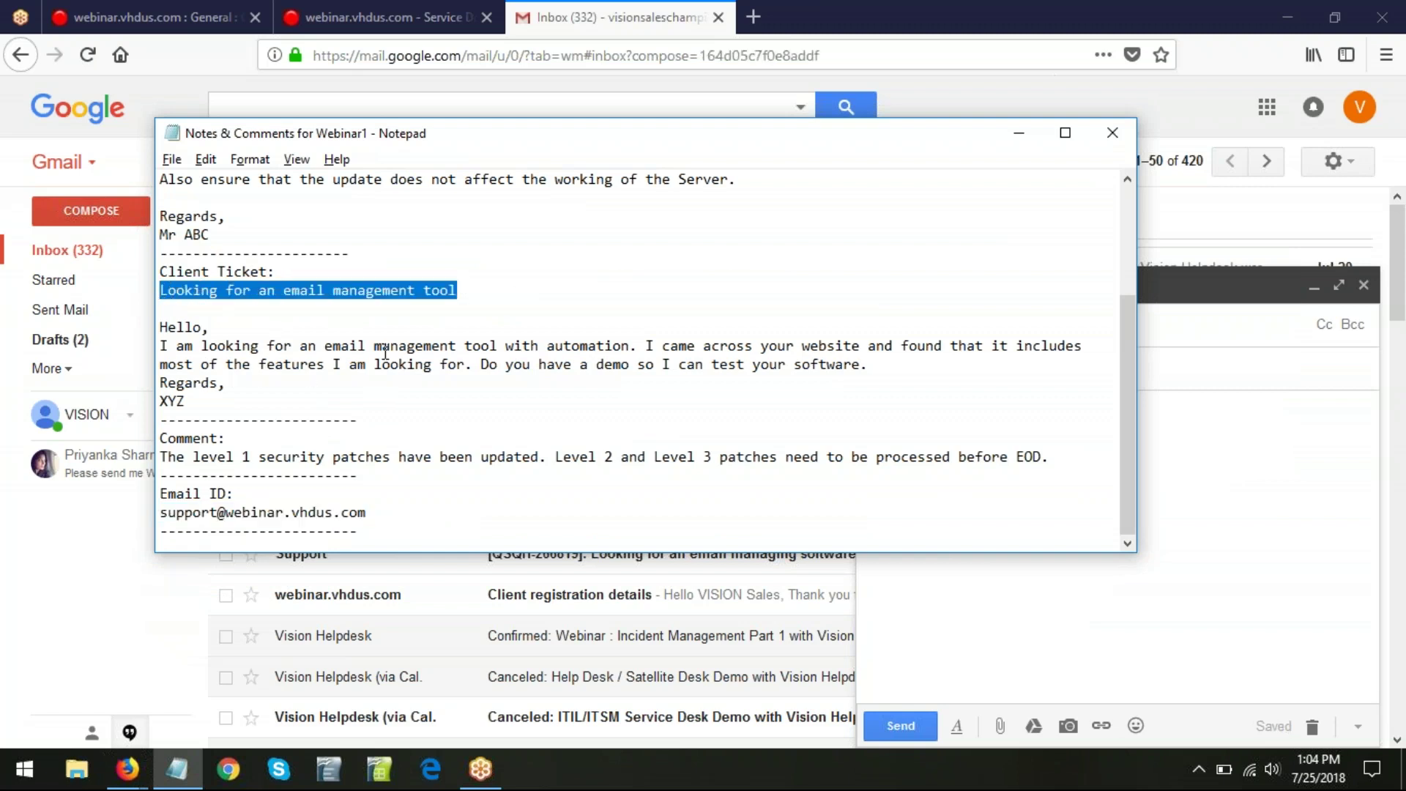
{"action": "key", "text": "alt+Tab"}
{"action": "left_click", "coordinate": [953, 373]}
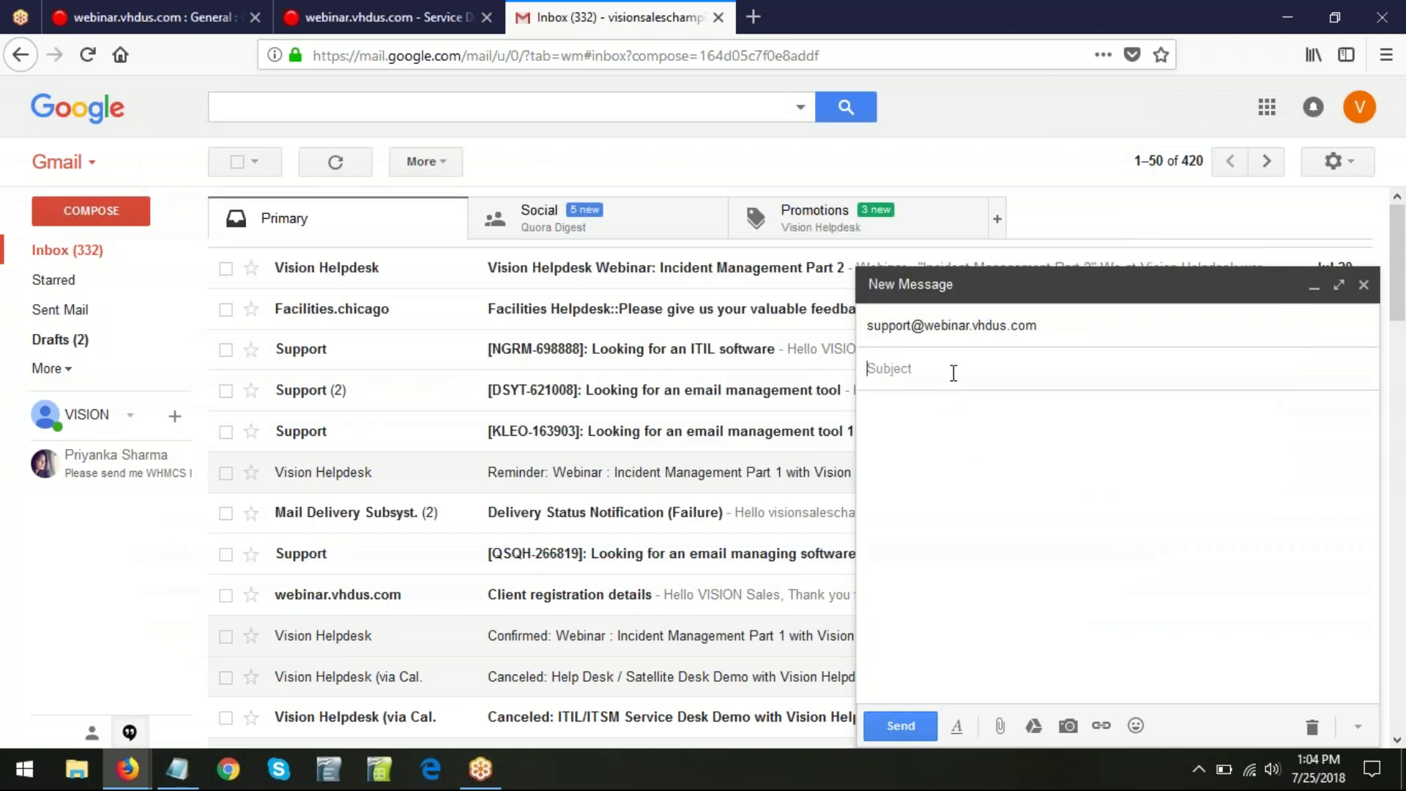
{"action": "key", "text": "ctrl+v"}
- Paste the Hello … XYZ message into the body, send the email, and return to the helpdesk
{"action": "key", "text": "alt+Tab"}
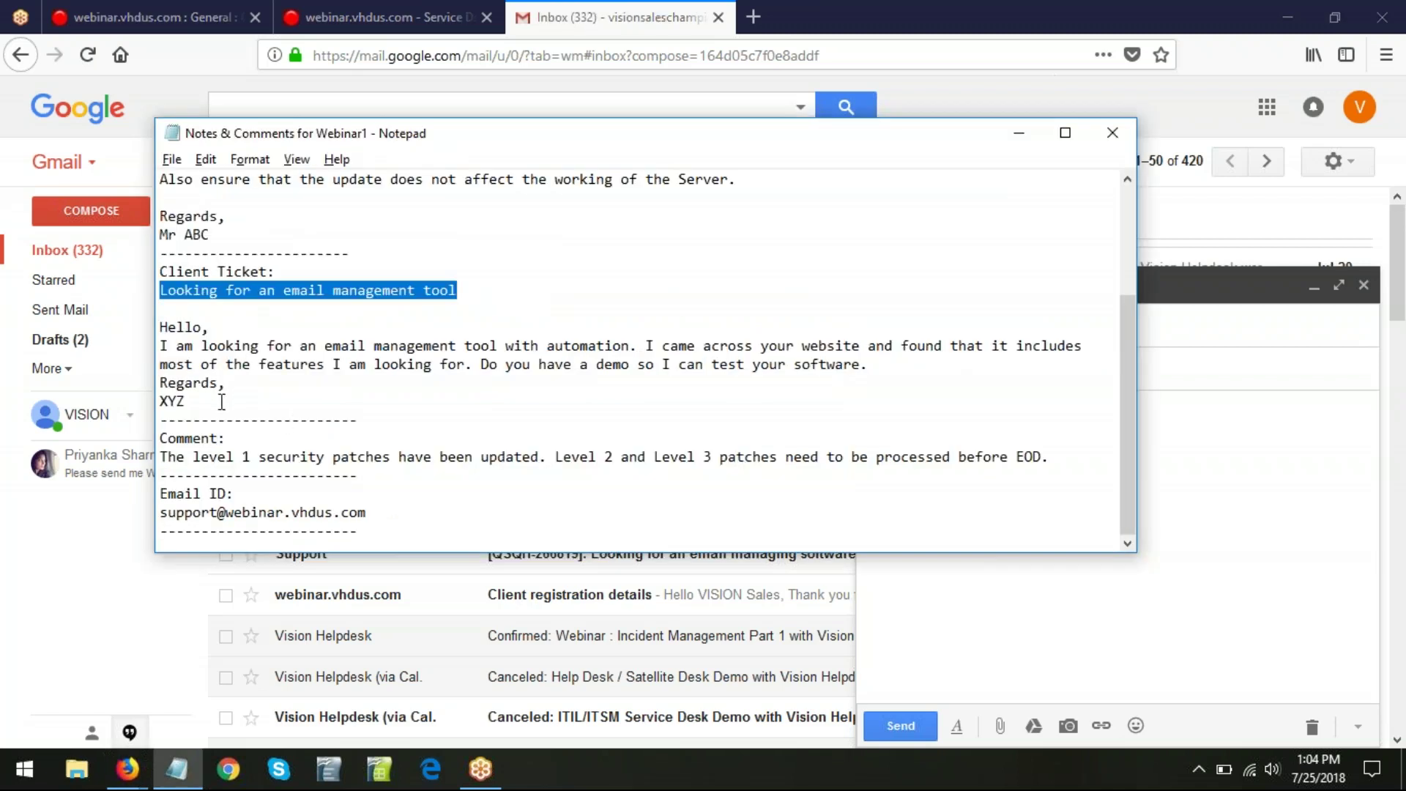
{"action": "left_click_drag", "start_coordinate": [221, 402], "coordinate": [159, 327]}
{"action": "key", "text": "alt+Tab"}
{"action": "left_click", "coordinate": [1119, 514]}
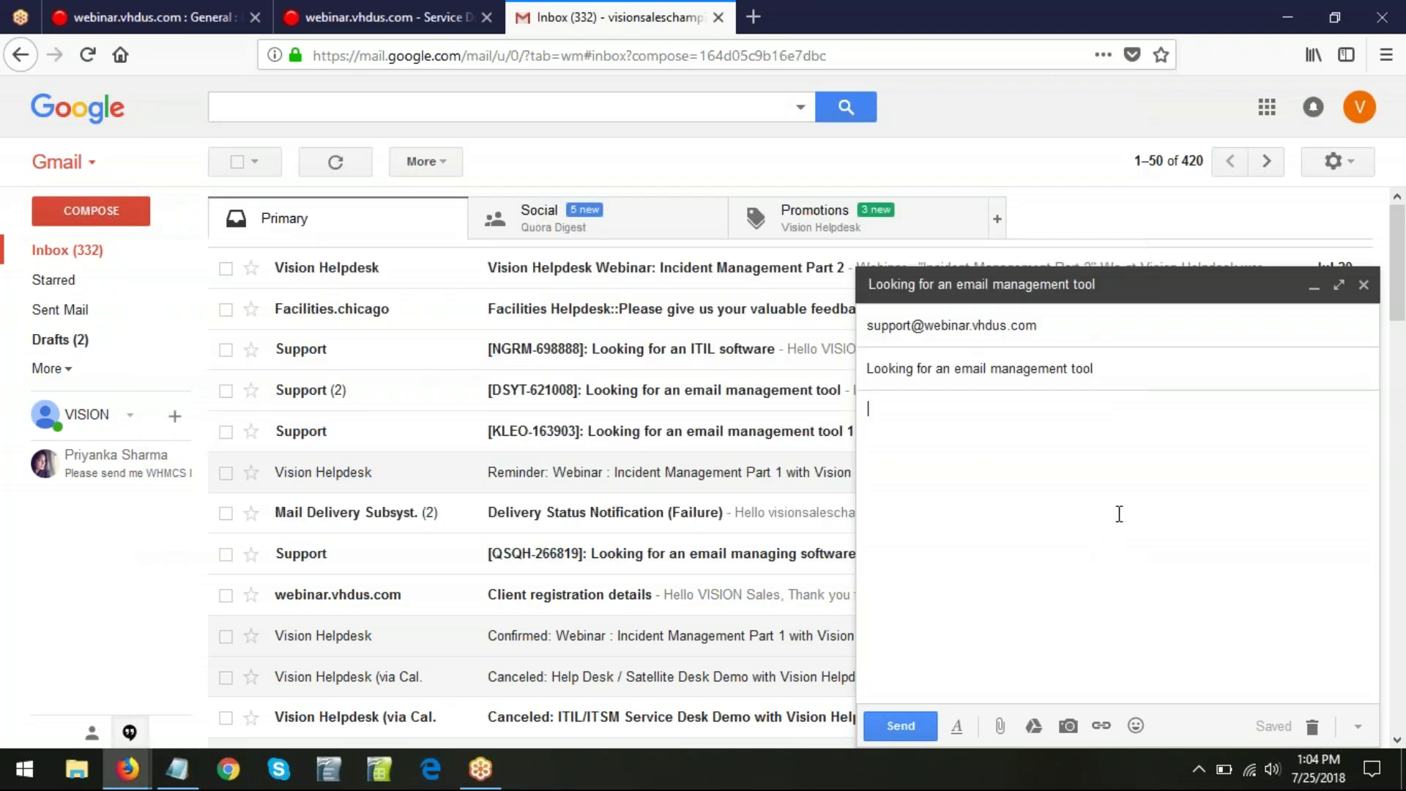
{"action": "key", "text": "ctrl+v"}
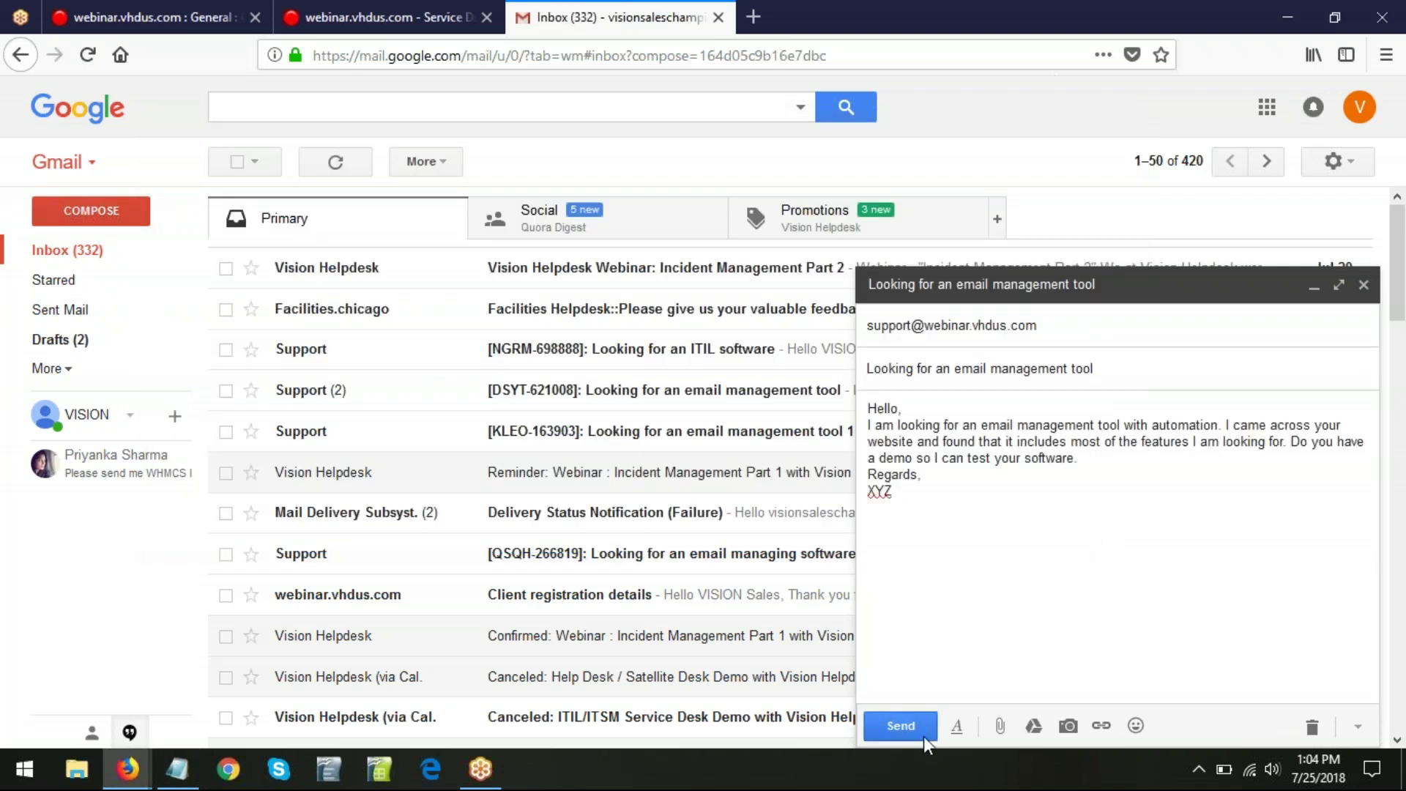
{"action": "left_click", "coordinate": [903, 726]}
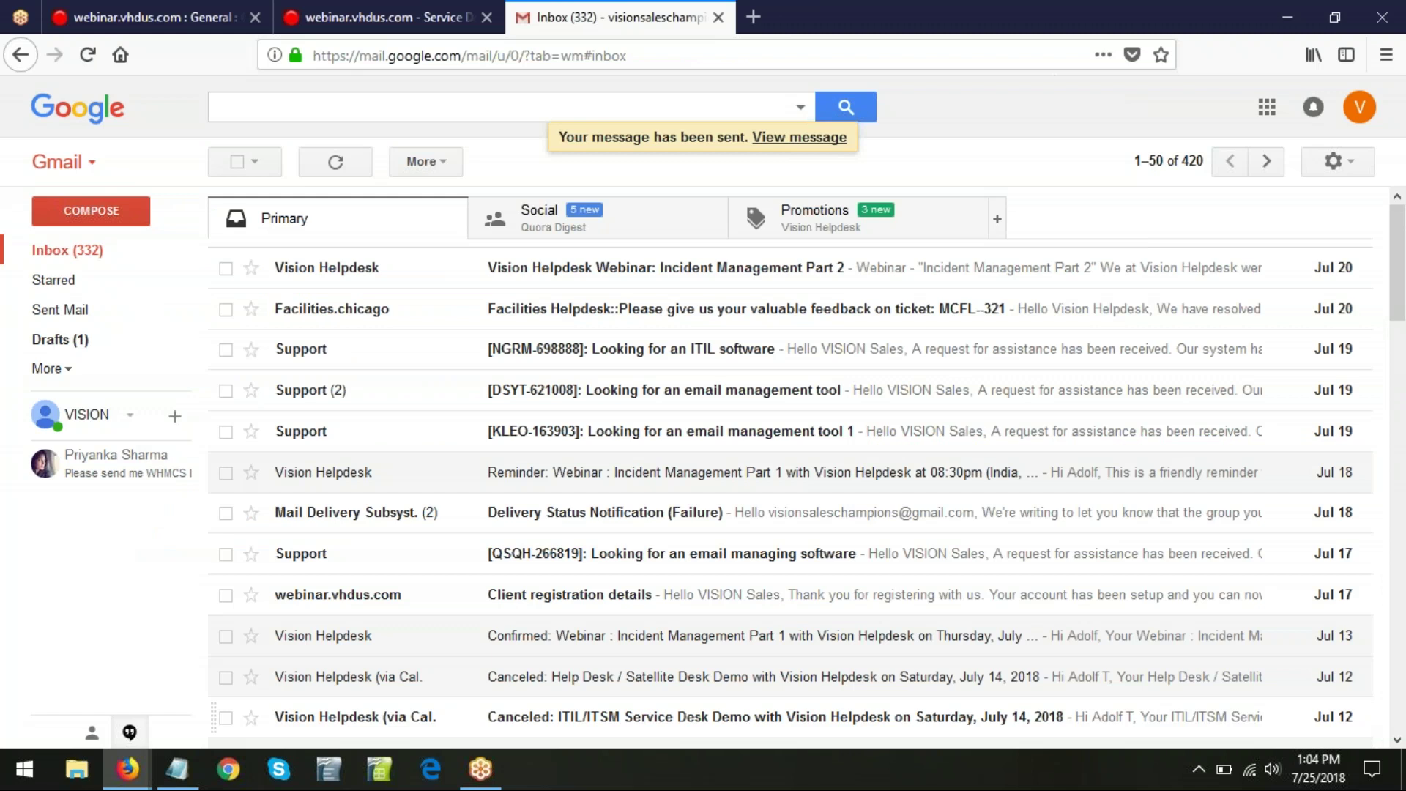
{"action": "left_click", "coordinate": [122, 22]}
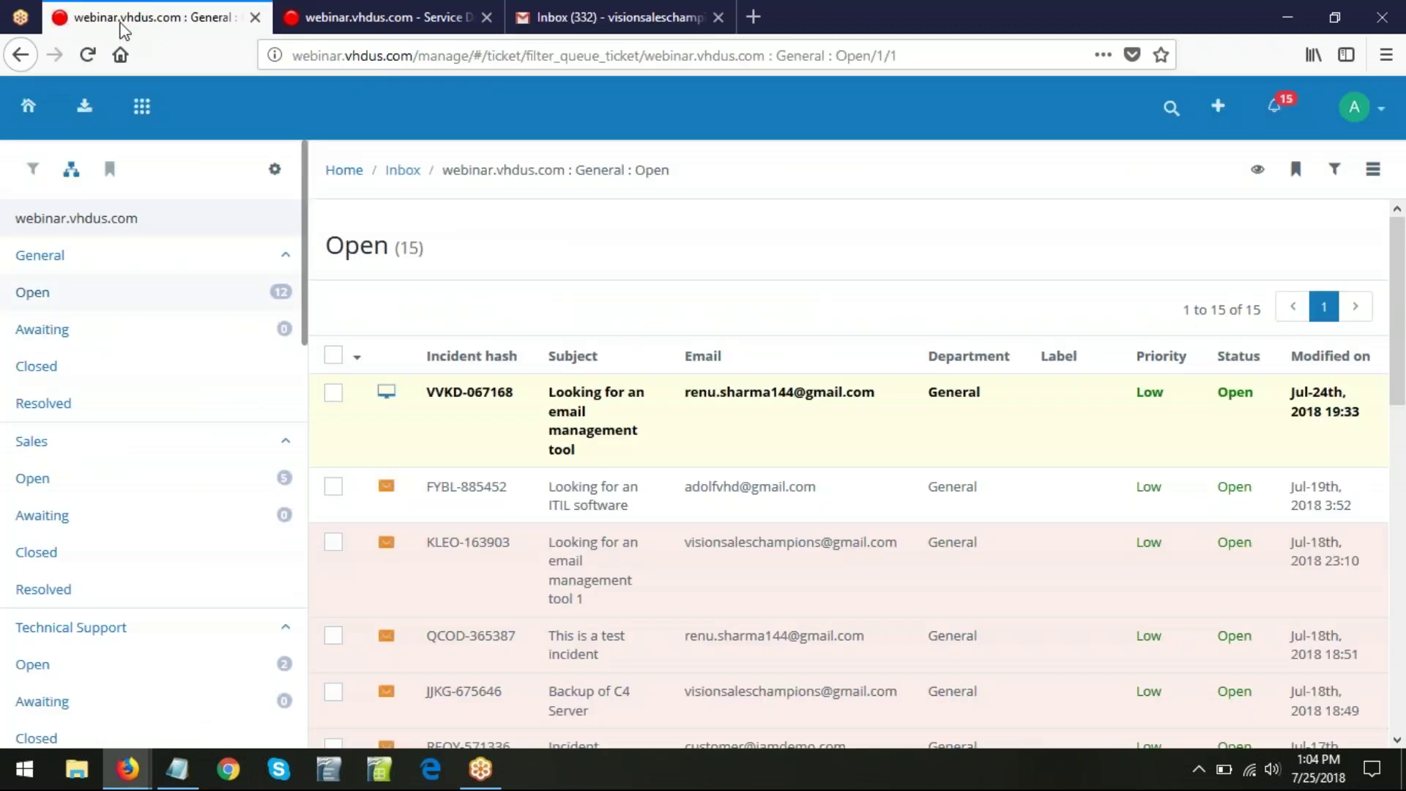
- List all 23 incidents, where the emailed request appears as ZLGT-241054 in General
{"action": "left_click", "coordinate": [84, 108]}
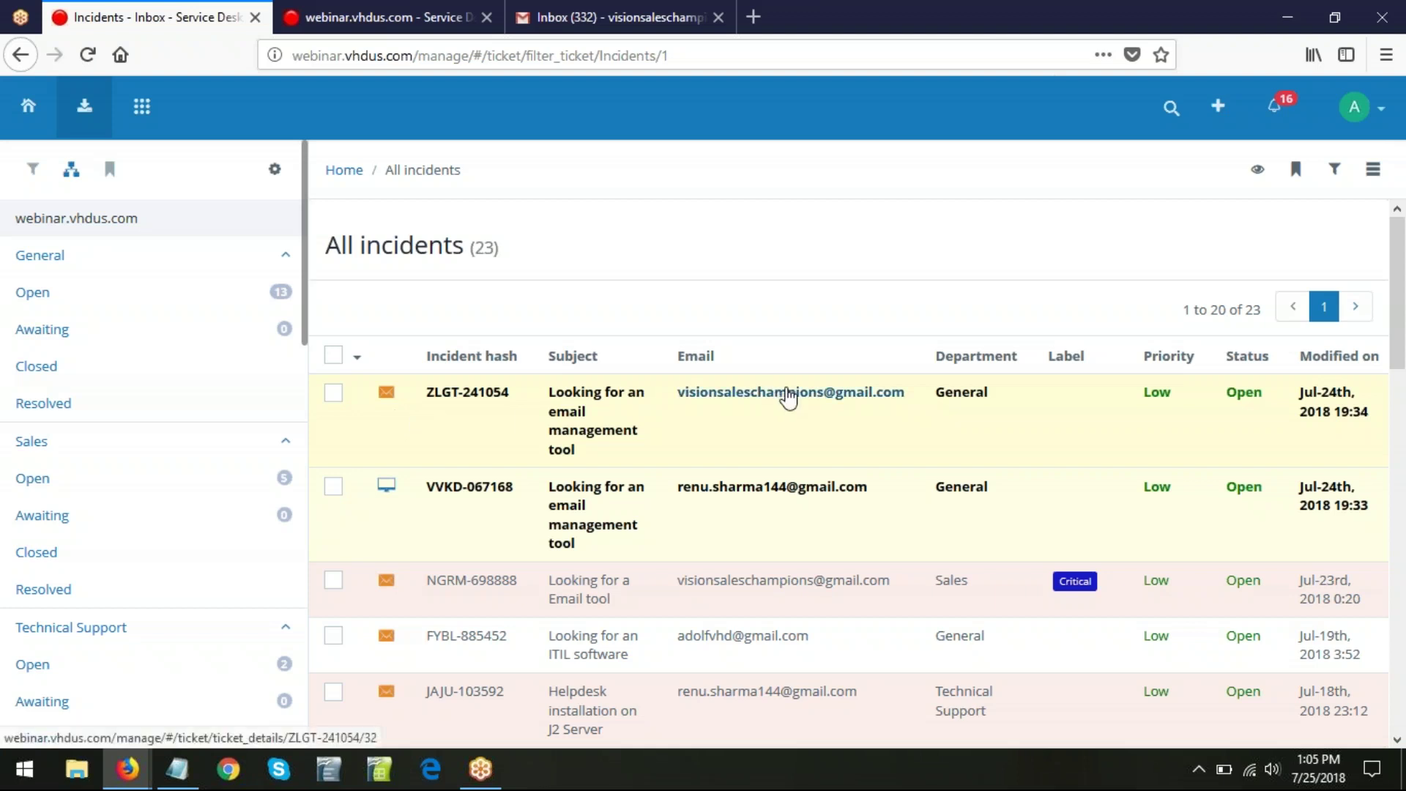
{"action": "left_click", "coordinate": [1217, 110]}
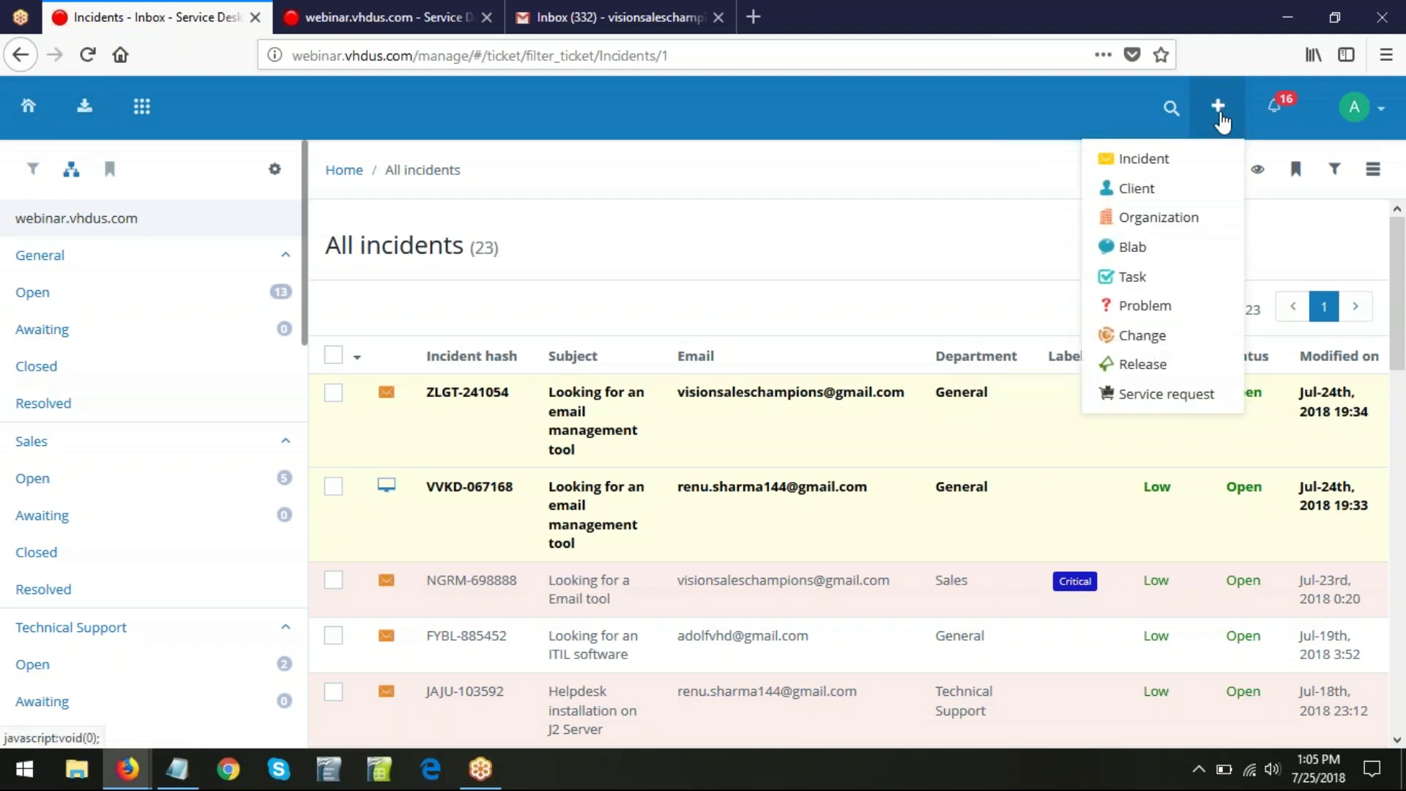
- Start a new Incident for the General department on the Email channel and continue to the form
{"action": "left_click", "coordinate": [1170, 161]}
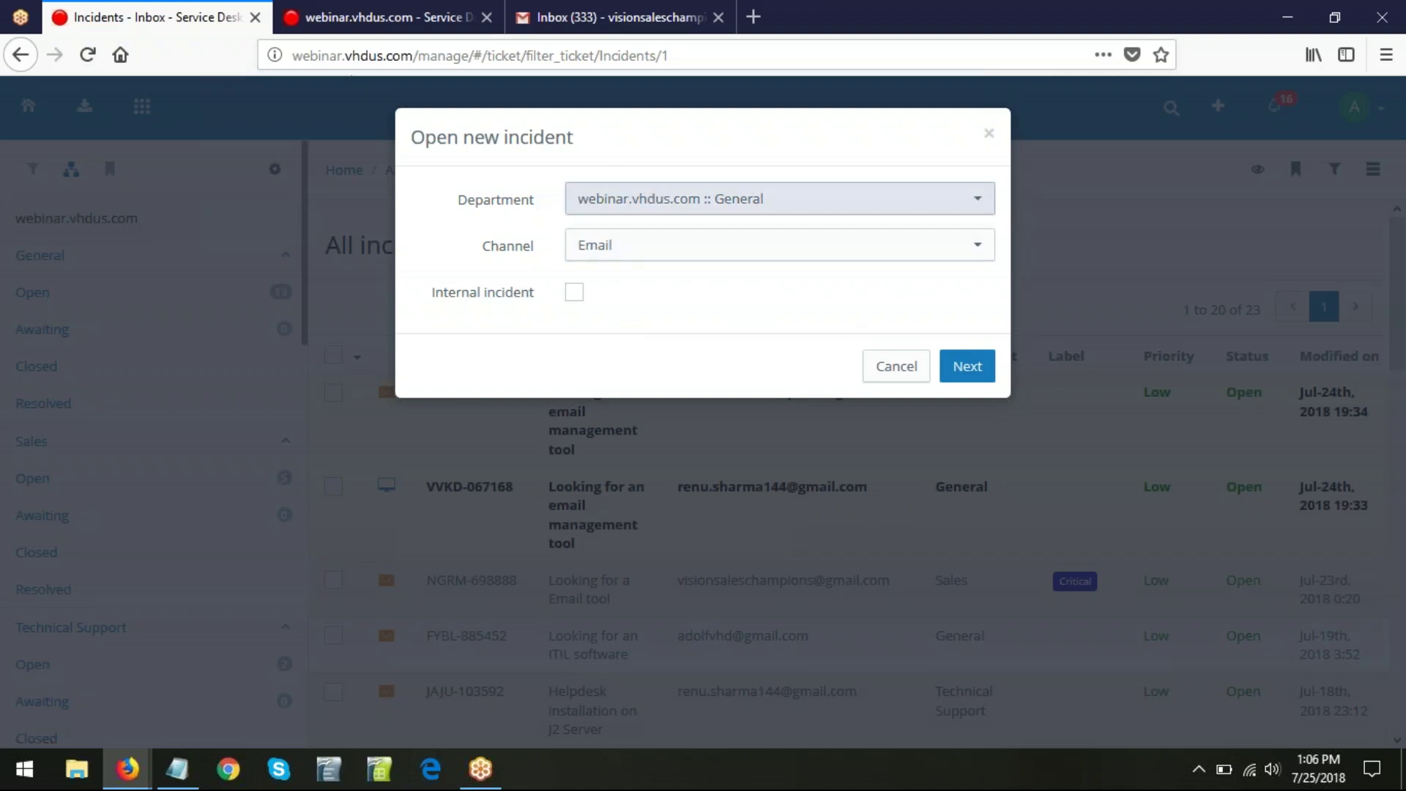
{"action": "left_click", "coordinate": [946, 205]}
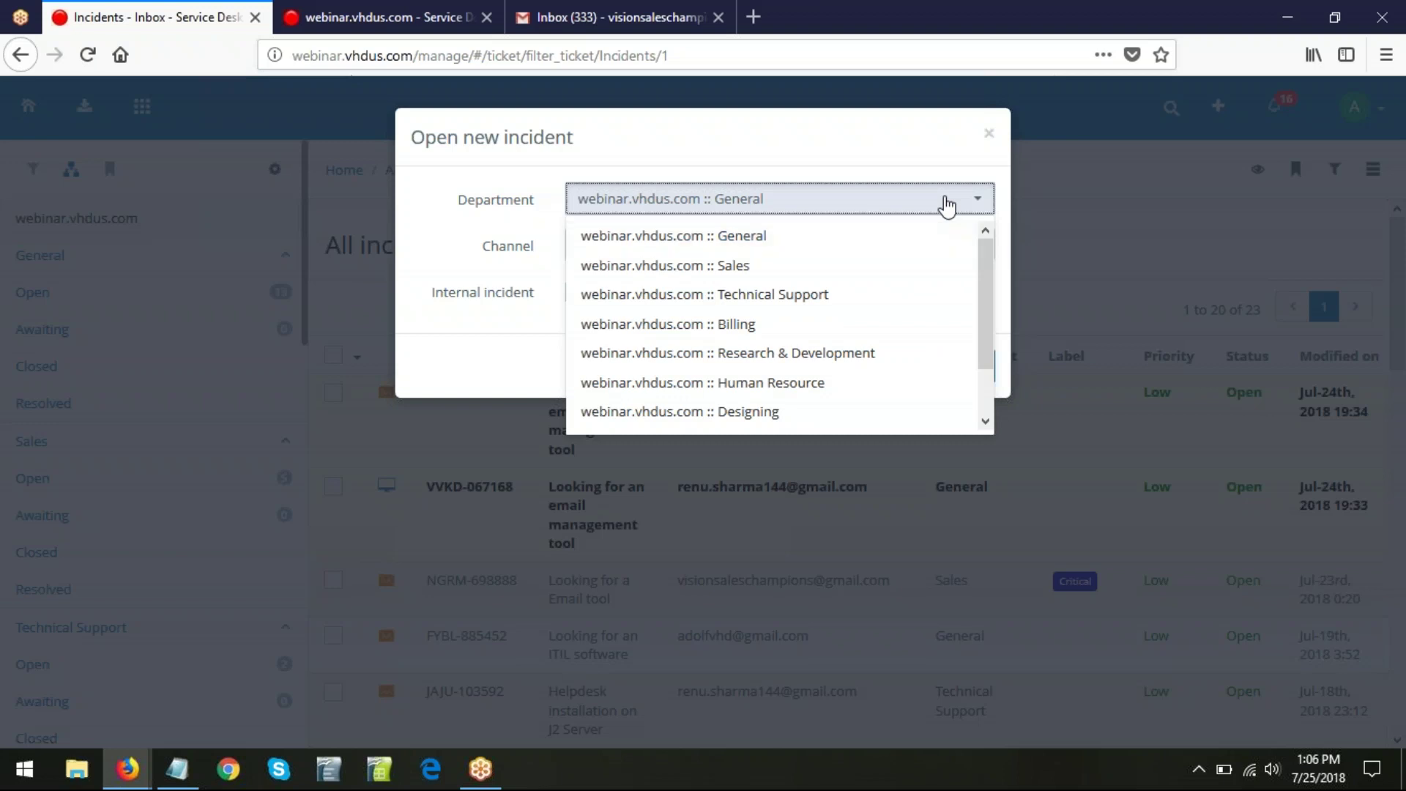
{"action": "left_click", "coordinate": [946, 205]}
{"action": "left_click", "coordinate": [963, 374]}
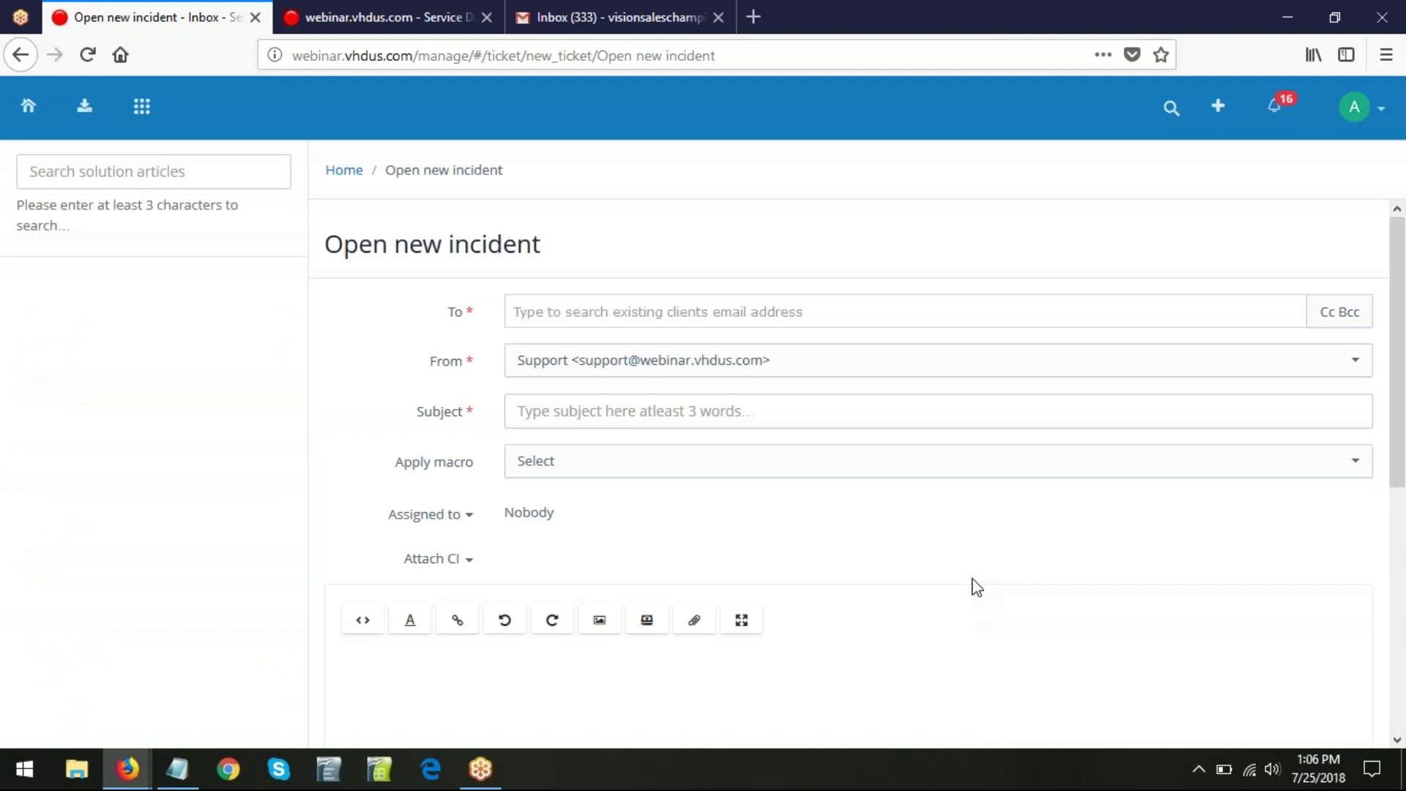
- Set the incident's recipient to the suggested client
{"action": "scroll", "coordinate": [970, 565], "scroll_direction": "down", "scroll_amount": 5}
{"action": "scroll", "coordinate": [970, 557], "scroll_direction": "up", "scroll_amount": 5}
{"action": "left_click", "coordinate": [565, 317]}
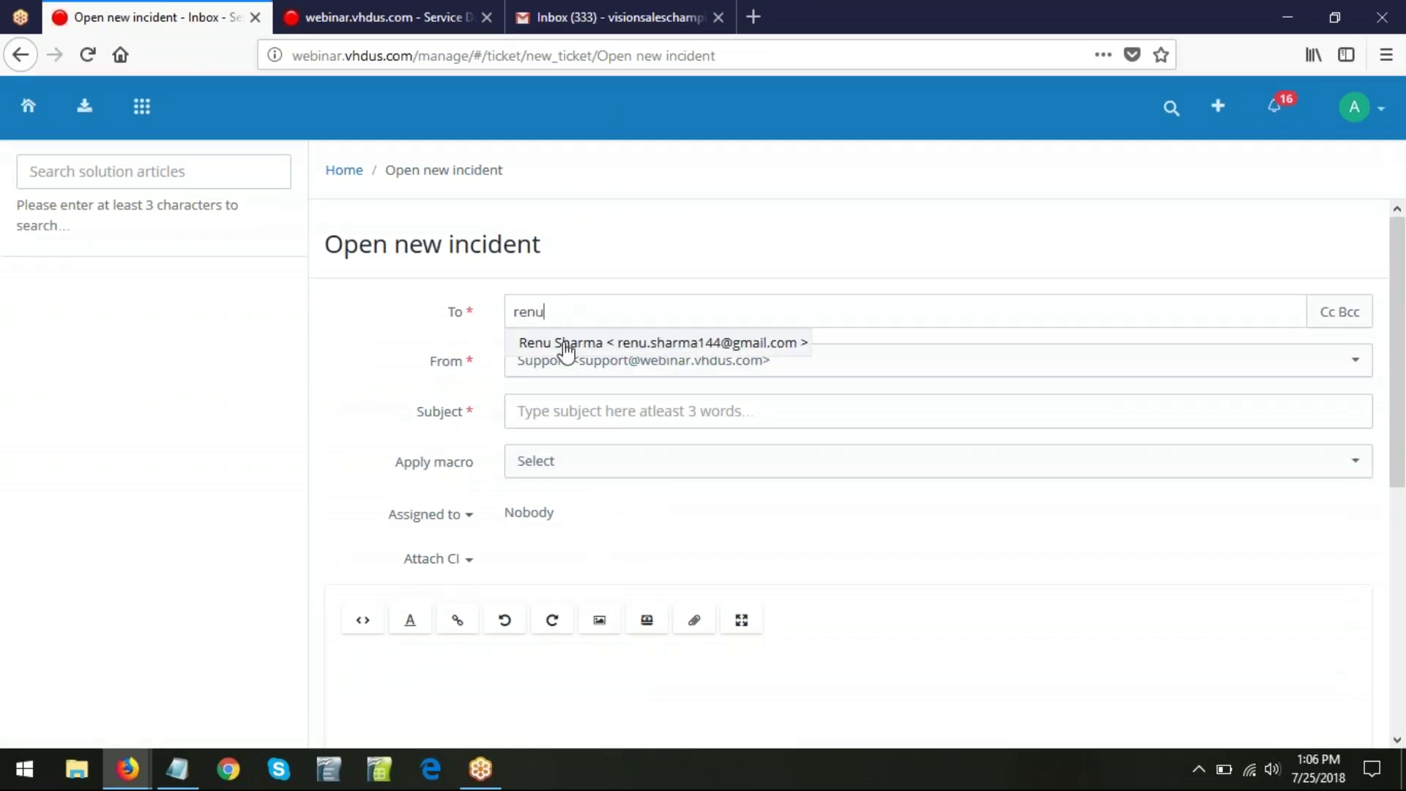
{"action": "left_click", "coordinate": [565, 342]}
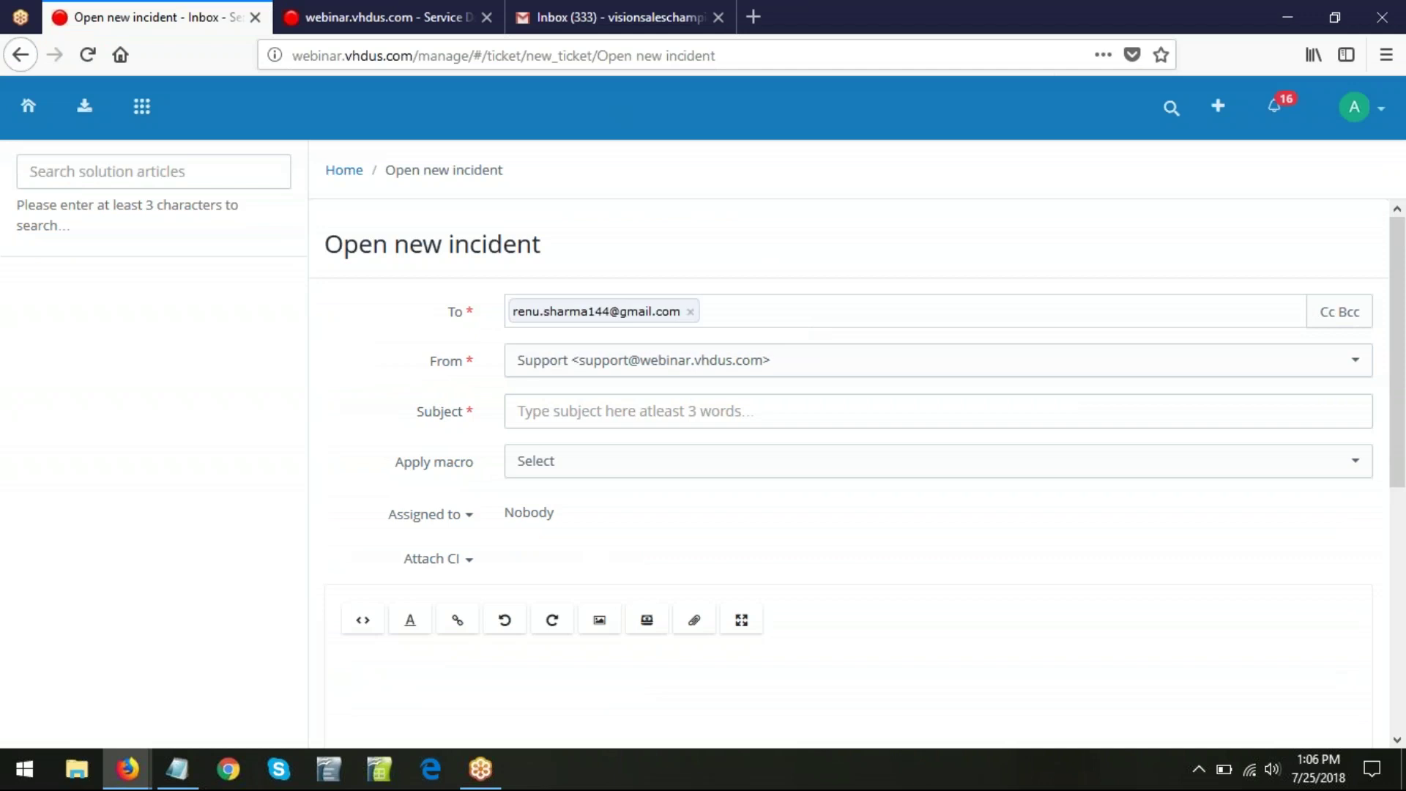
- Paste the subject 'Security Patches to be updated on C1 Server' from the notes
{"action": "left_click", "coordinate": [581, 409]}
{"action": "key", "text": "alt+Tab"}
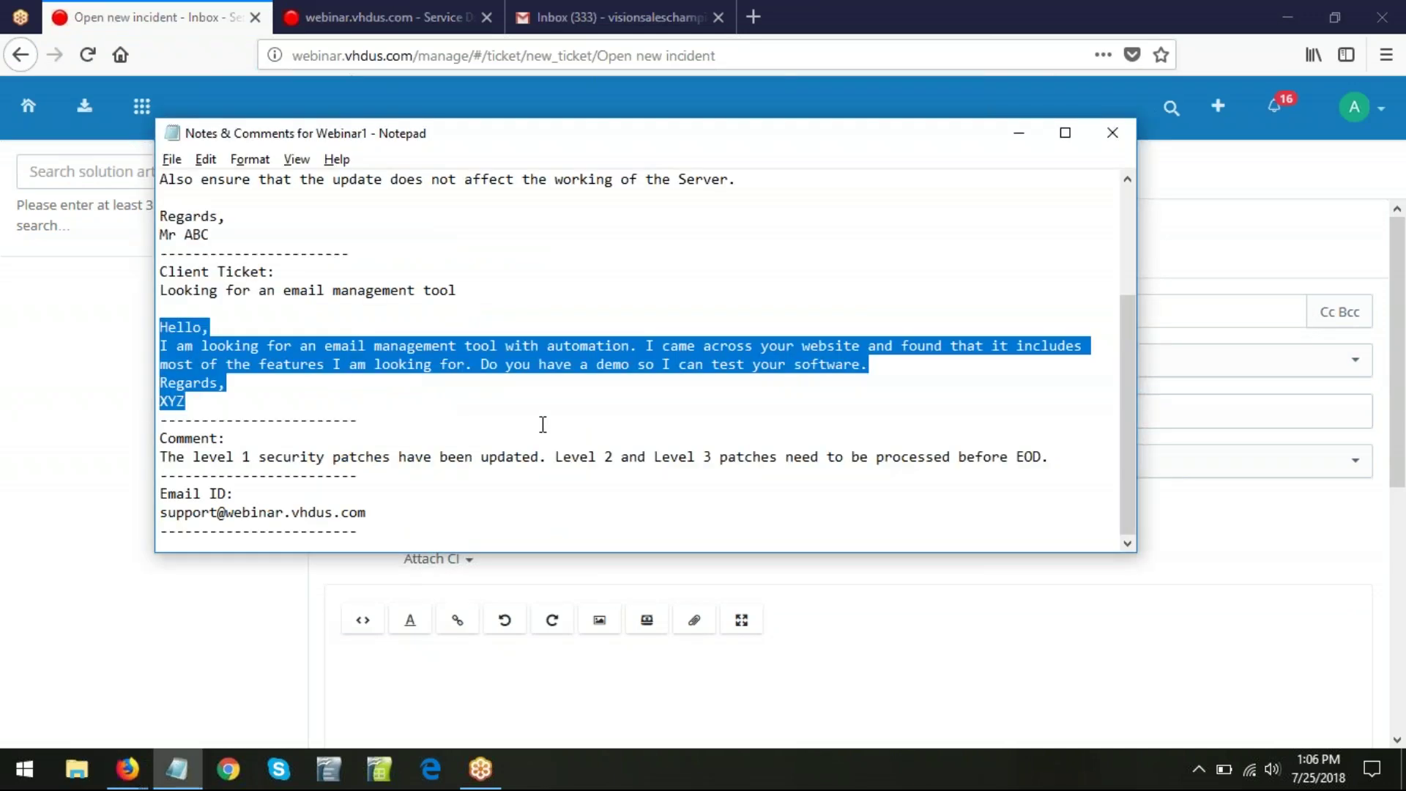
{"action": "left_click", "coordinate": [543, 423]}
{"action": "scroll", "coordinate": [543, 492], "scroll_direction": "up", "scroll_amount": 2}
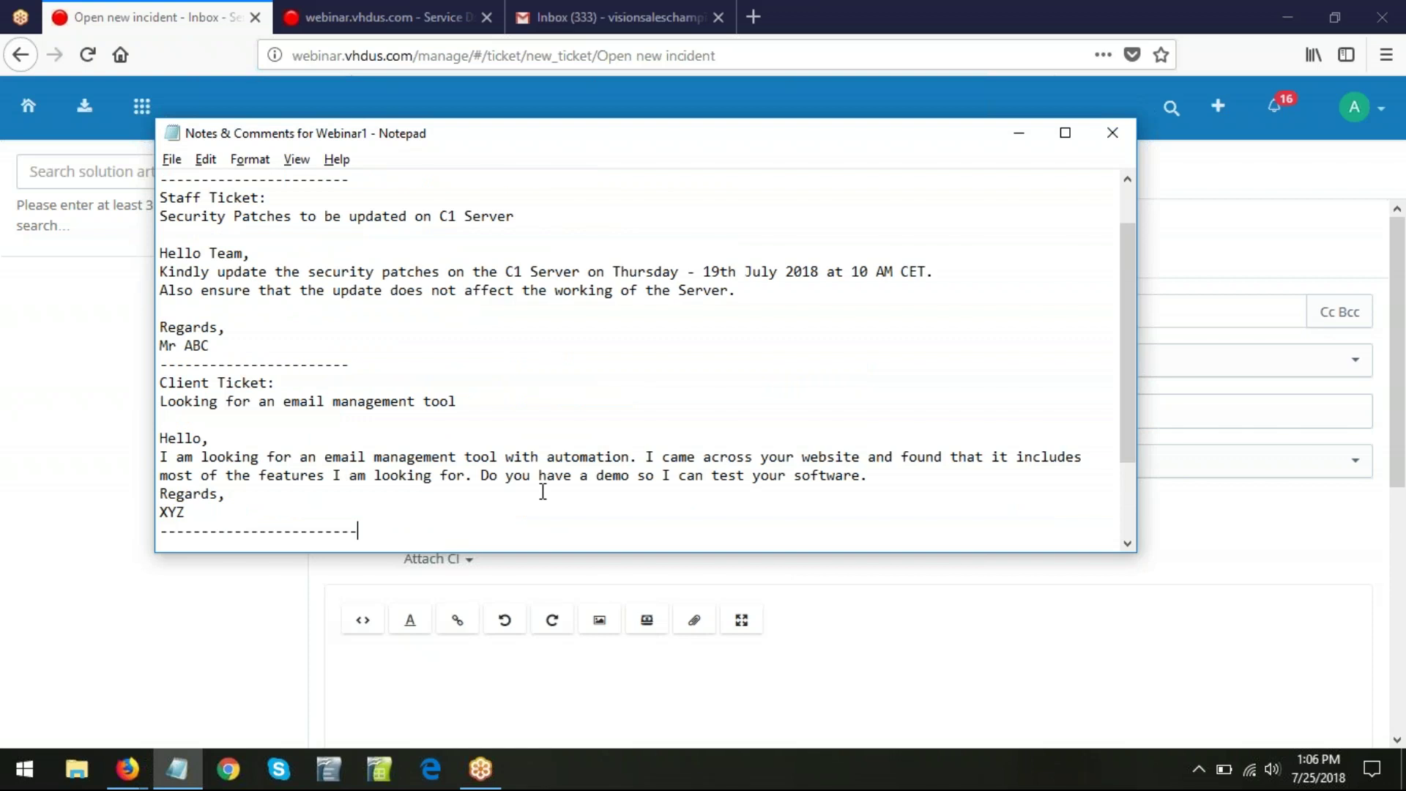
{"action": "scroll", "coordinate": [542, 491], "scroll_direction": "up", "scroll_amount": 1}
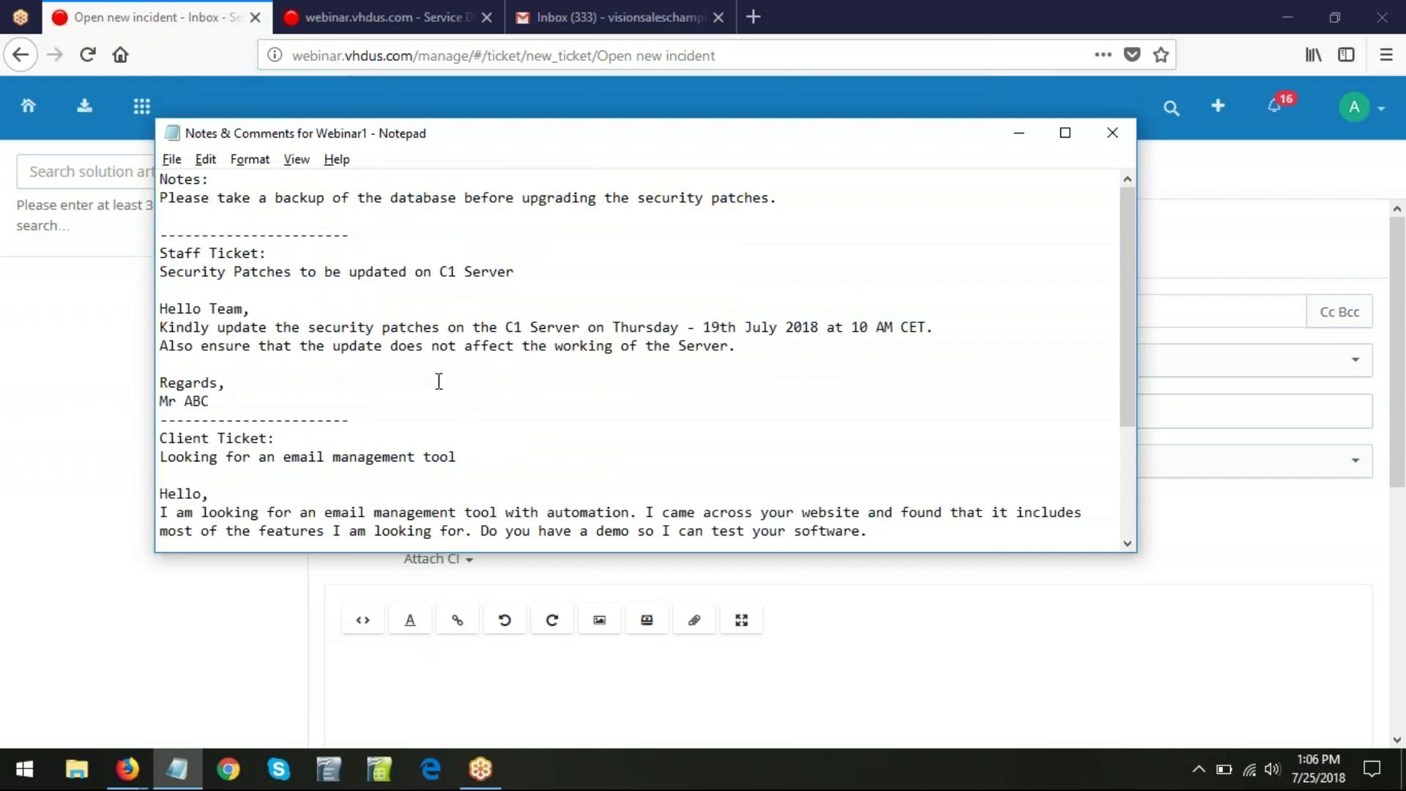
{"action": "left_click_drag", "start_coordinate": [545, 272], "coordinate": [157, 270]}
{"action": "key", "text": "ctrl+c"}
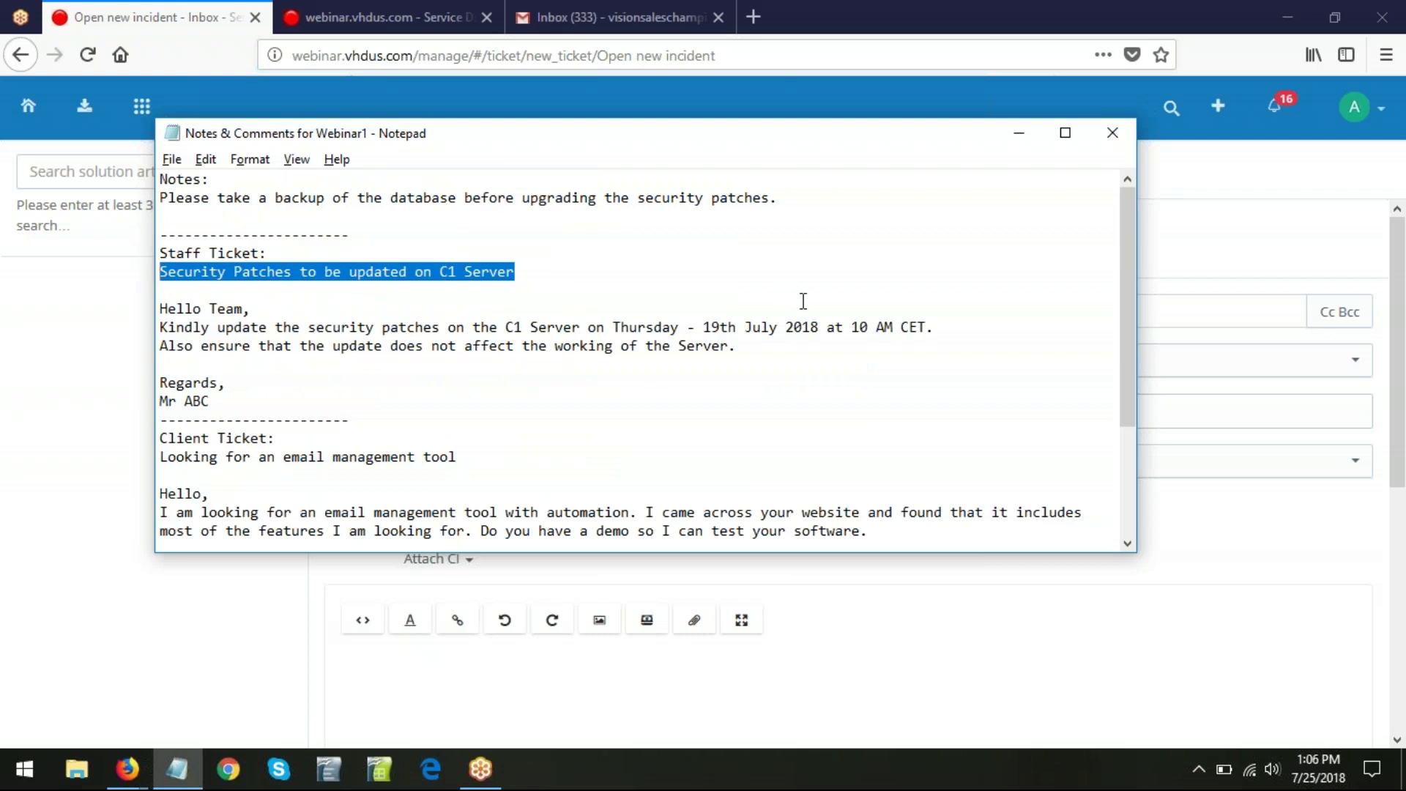
{"action": "key", "text": "alt+Tab"}
{"action": "key", "text": "ctrl+v"}
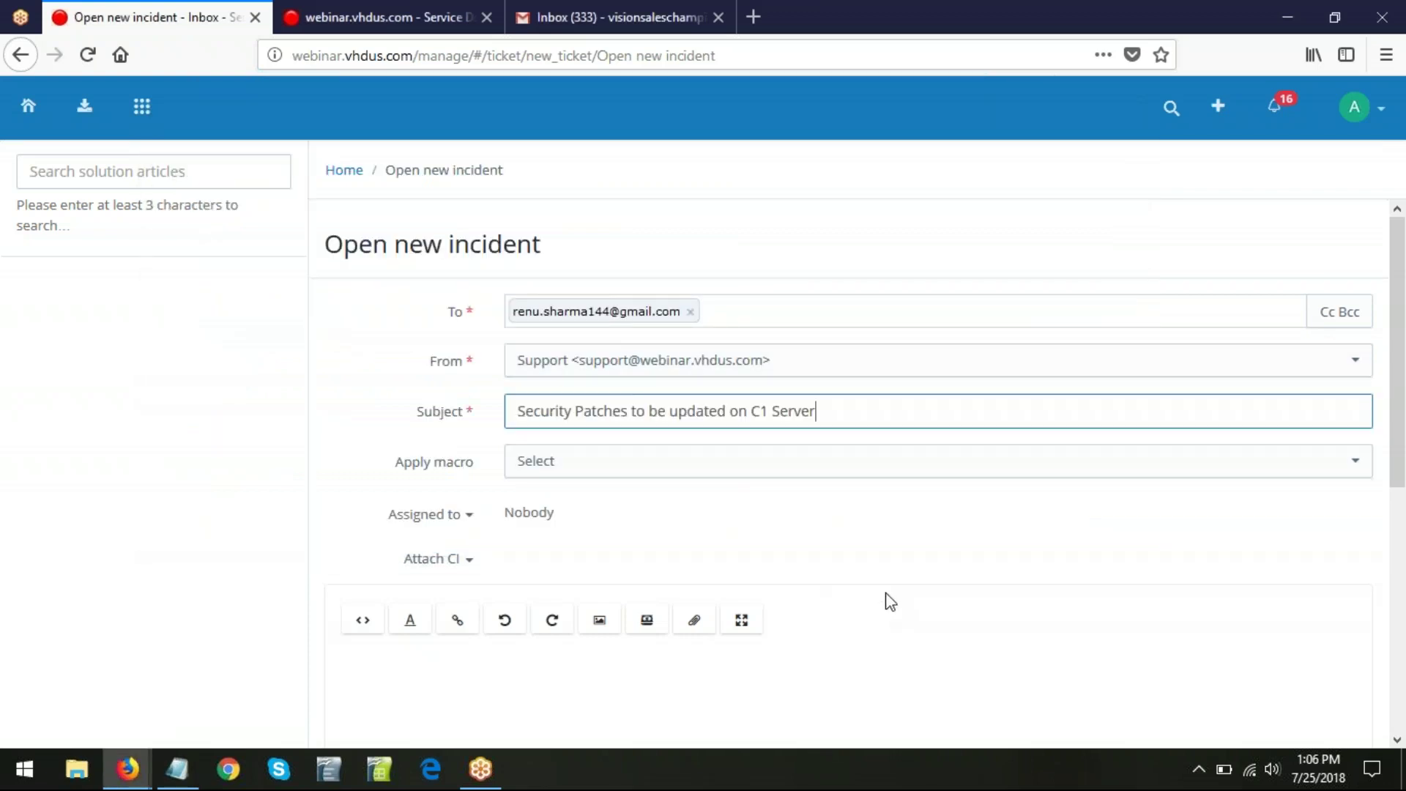
- Copy the Hello Team … Mr ABC message from the notes into the incident body
{"action": "key", "text": "alt+Tab"}
{"action": "left_click_drag", "start_coordinate": [159, 308], "coordinate": [263, 399]}
{"action": "key", "text": "ctrl+c"}
{"action": "key", "text": "alt+Tab"}
{"action": "left_click", "coordinate": [447, 662]}
{"action": "key", "text": "ctrl+v"}
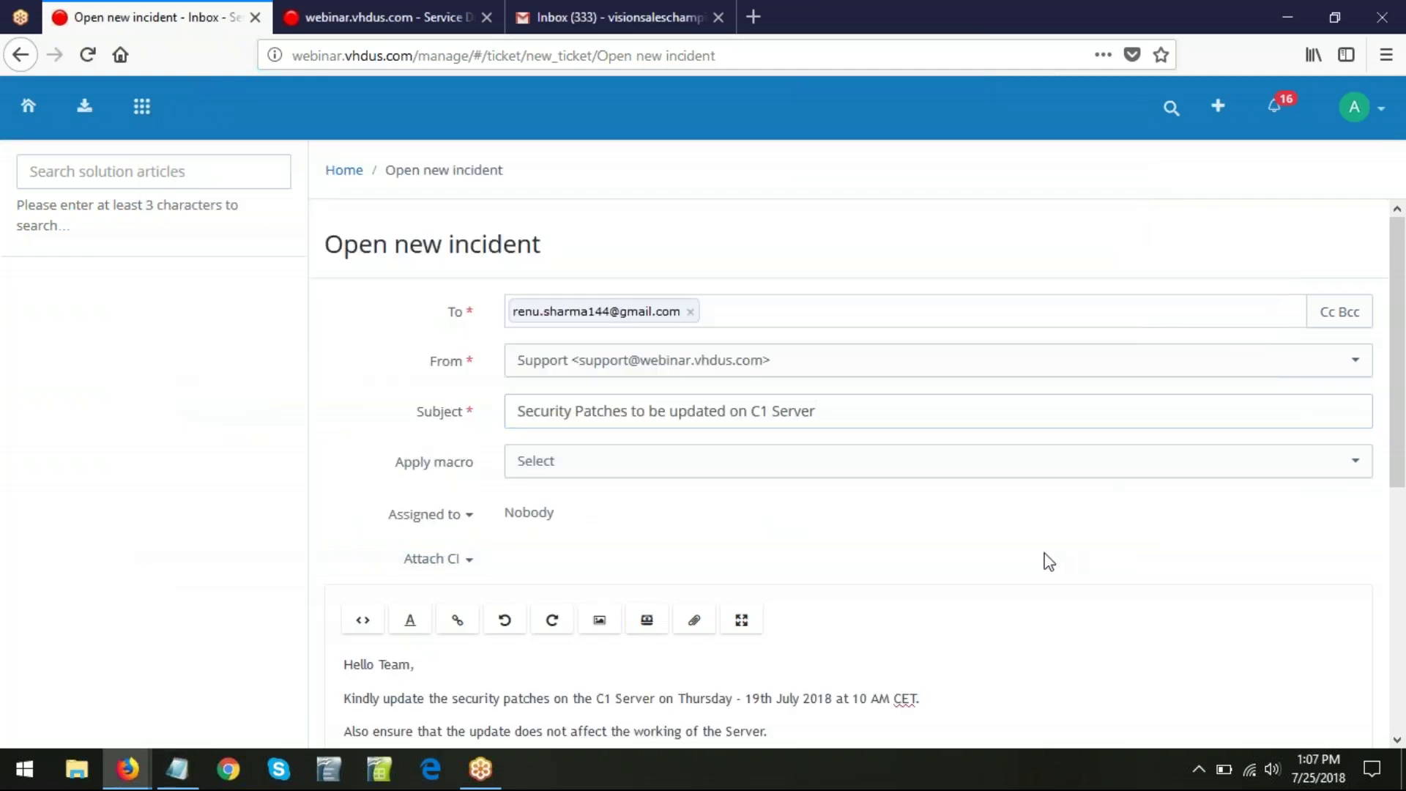
{"action": "scroll", "coordinate": [1048, 562], "scroll_direction": "down", "scroll_amount": 5}
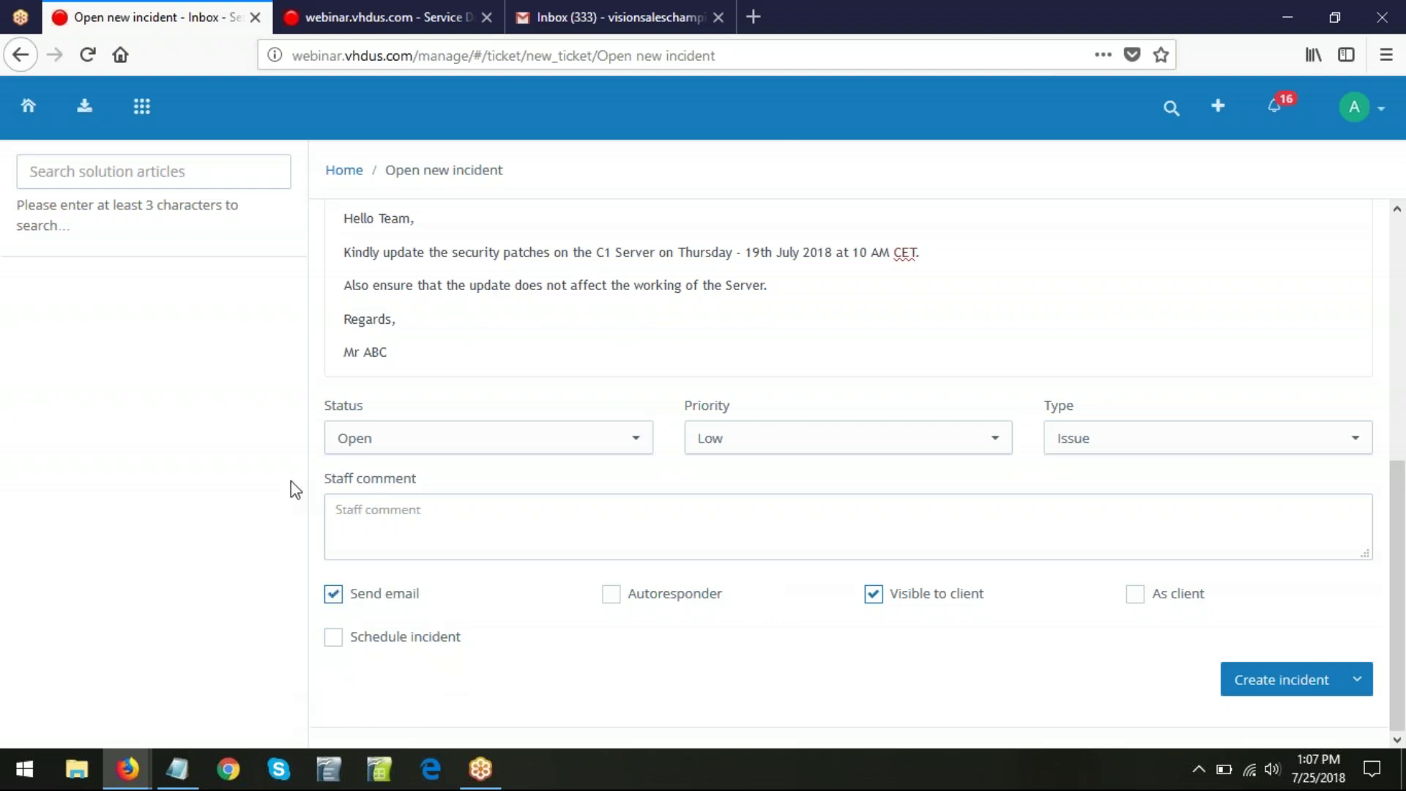
- Log the incident as the client, with Send email off and Autoresponder on
{"action": "left_click", "coordinate": [446, 528]}
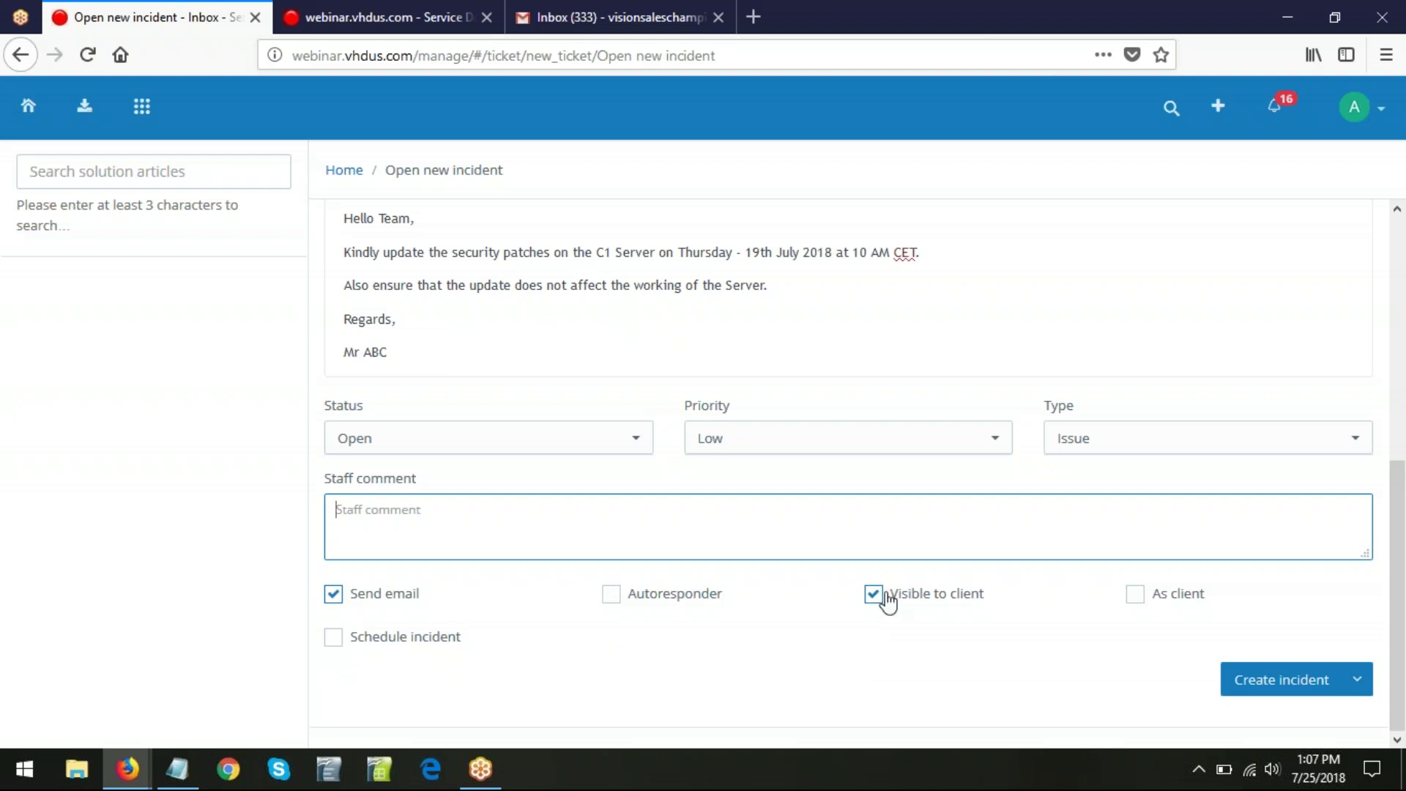
{"action": "left_click", "coordinate": [1136, 597]}
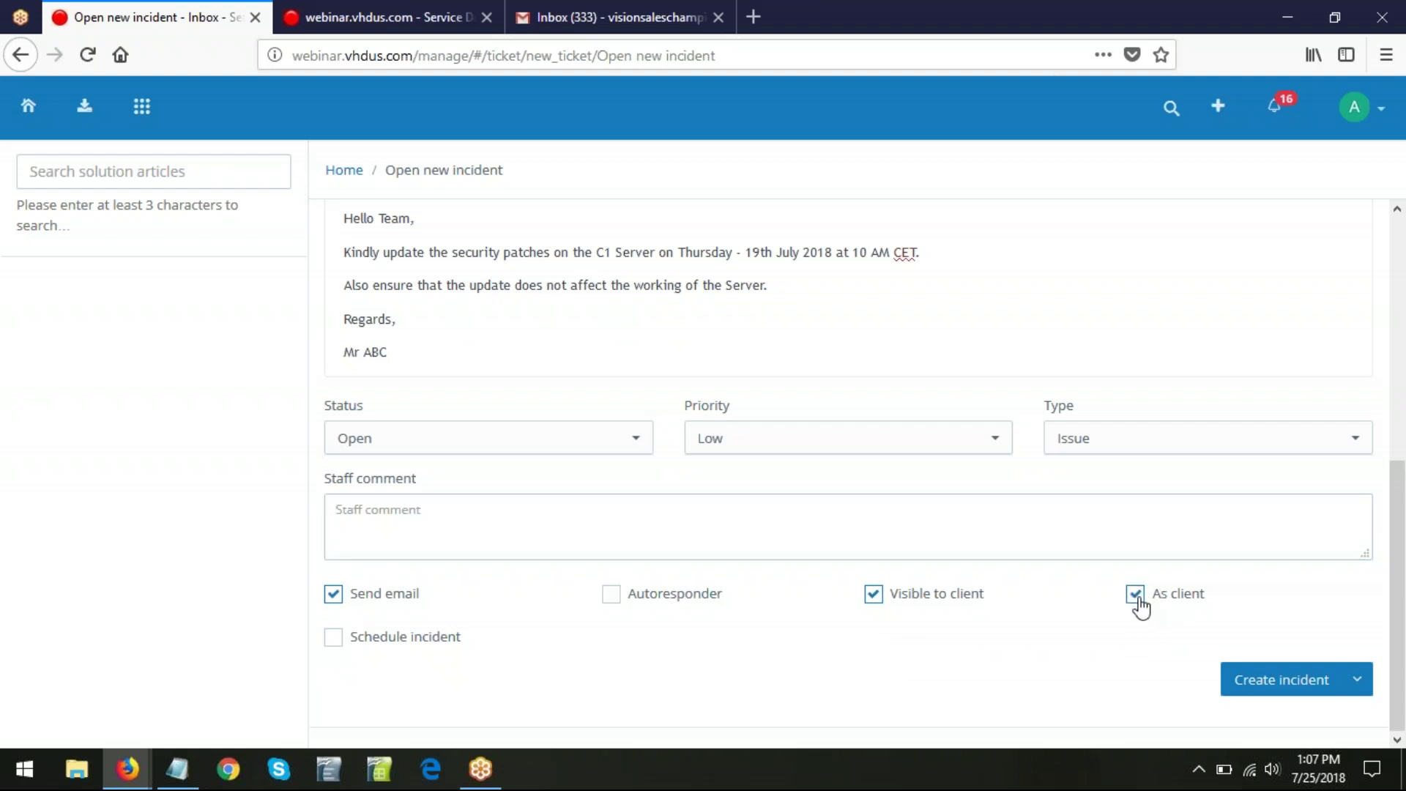
{"action": "left_click", "coordinate": [333, 597]}
{"action": "left_click", "coordinate": [612, 597]}
- Create the security patches incident, briefly show the webinar slides, then open ZPGT-702989
{"action": "left_click", "coordinate": [1291, 681]}
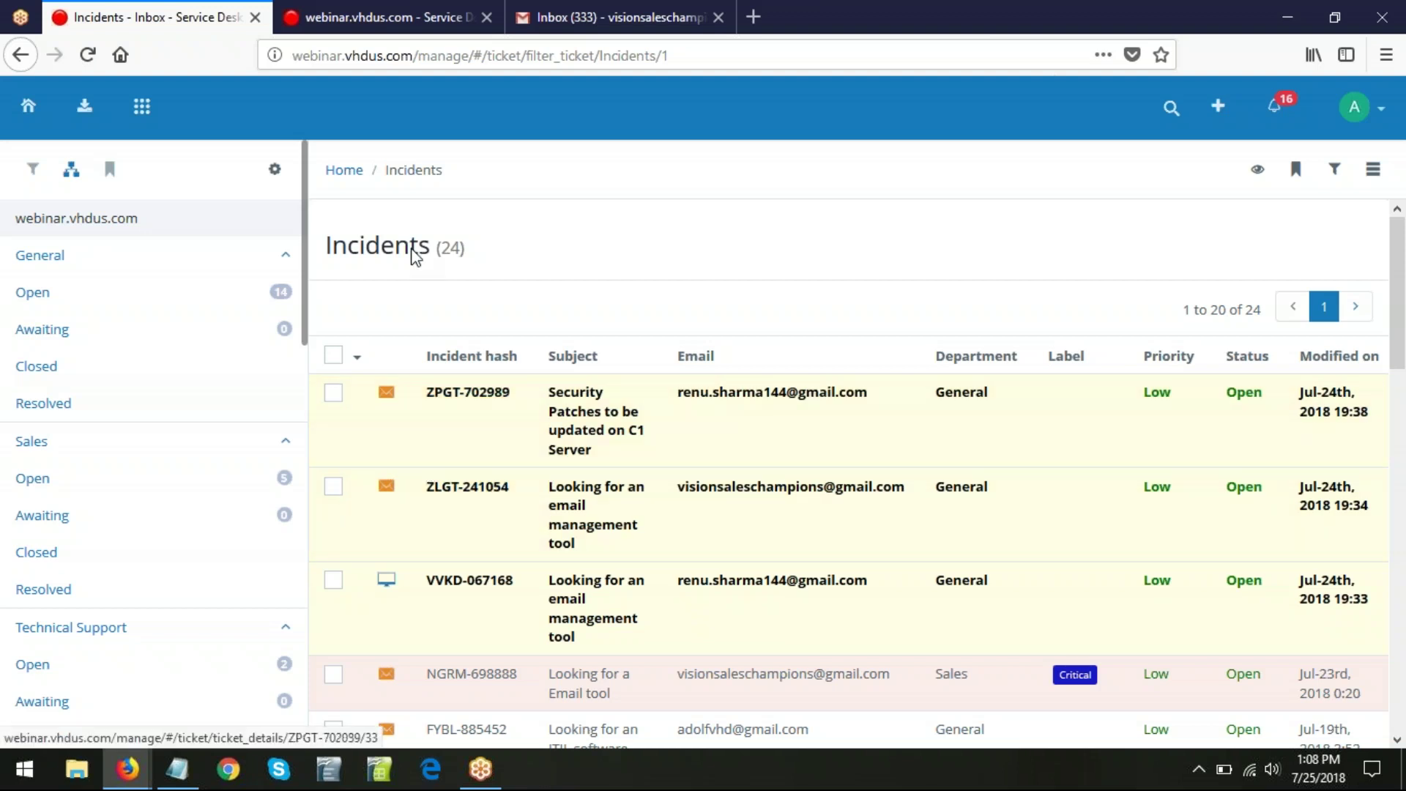
{"action": "left_click", "coordinate": [130, 771]}
{"action": "left_click", "coordinate": [357, 699]}
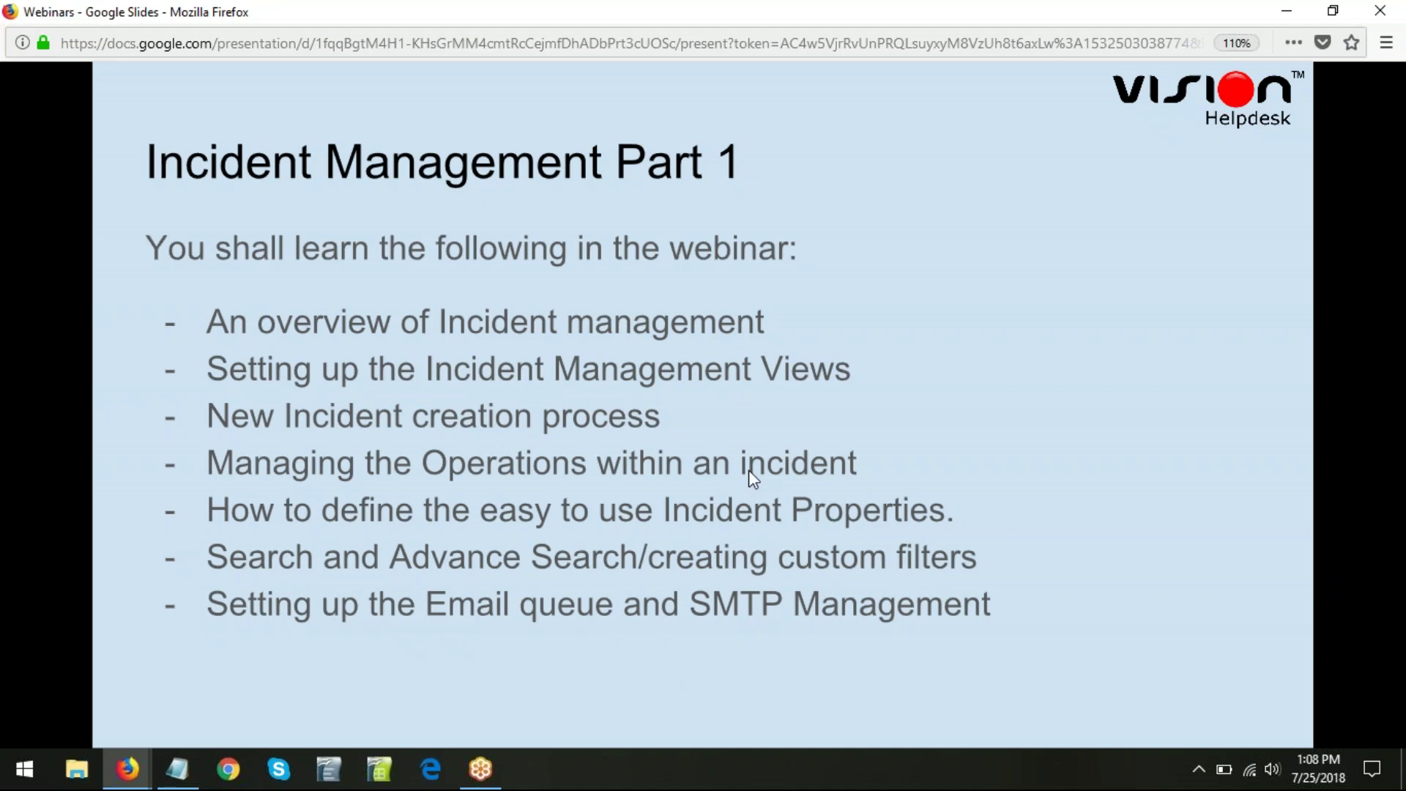
{"action": "left_click", "coordinate": [1283, 7]}
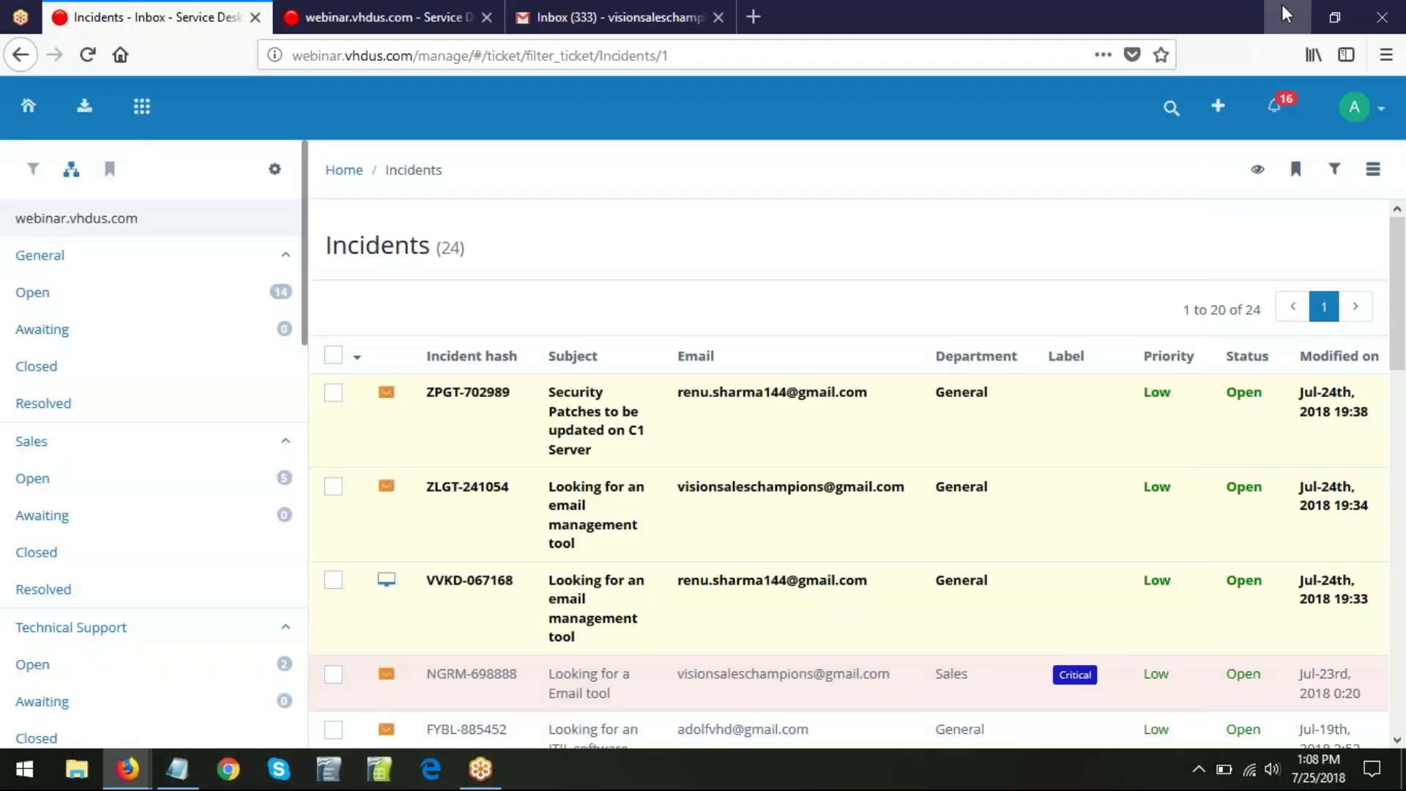
{"action": "left_click", "coordinate": [462, 396]}
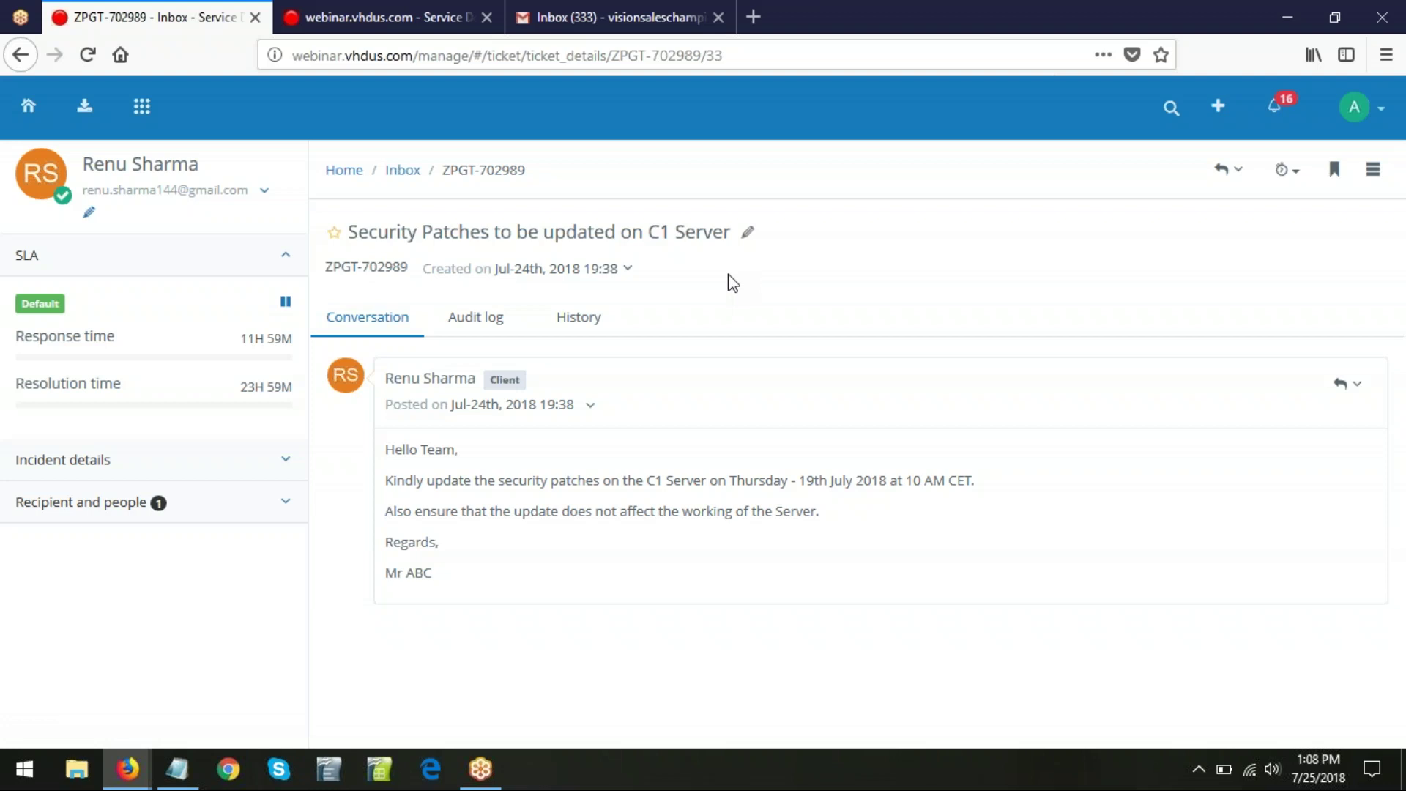
- Expand ZPGT-702989's incident details, check the assignee list, and view its three-entry audit log
{"action": "left_click_drag", "start_coordinate": [328, 266], "coordinate": [409, 267]}
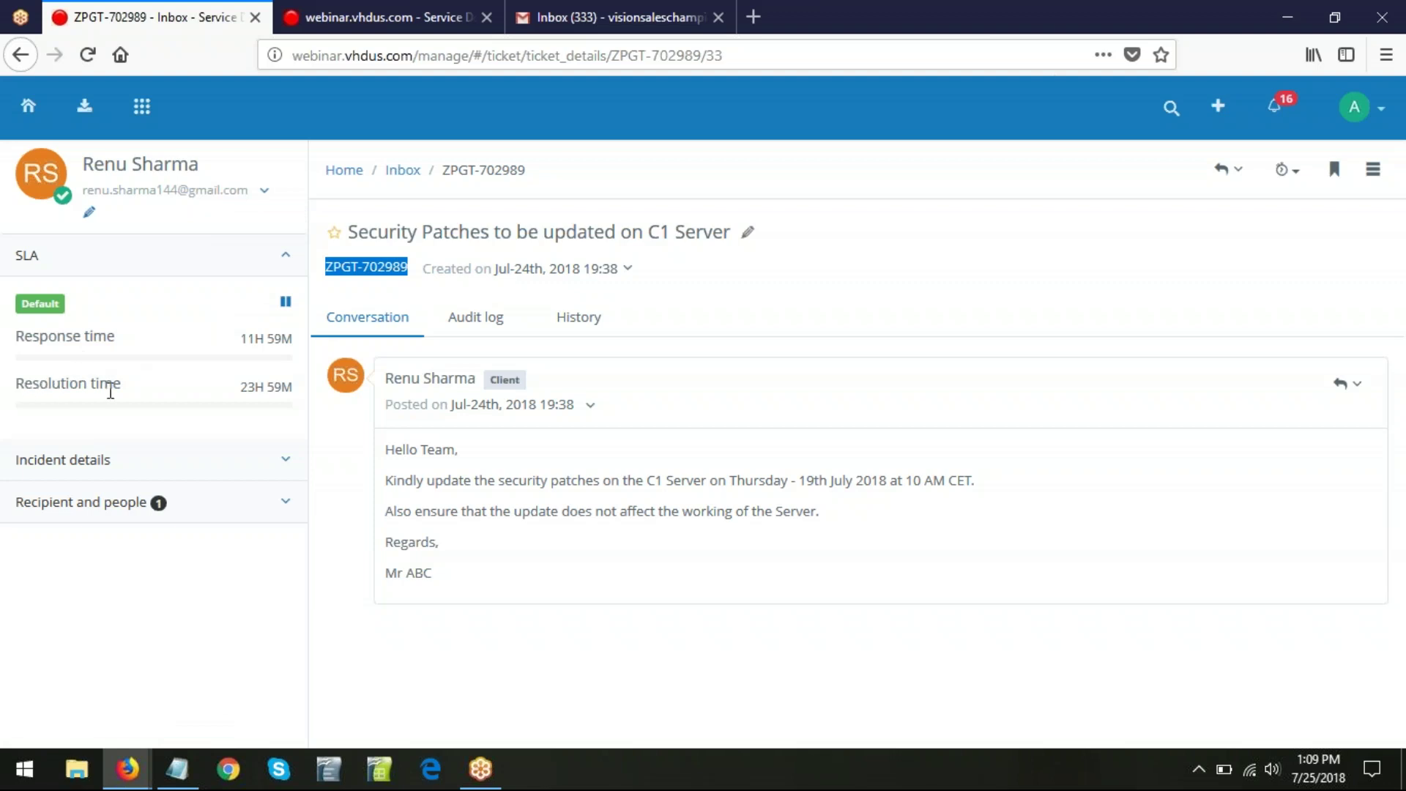
{"action": "left_click", "coordinate": [285, 461]}
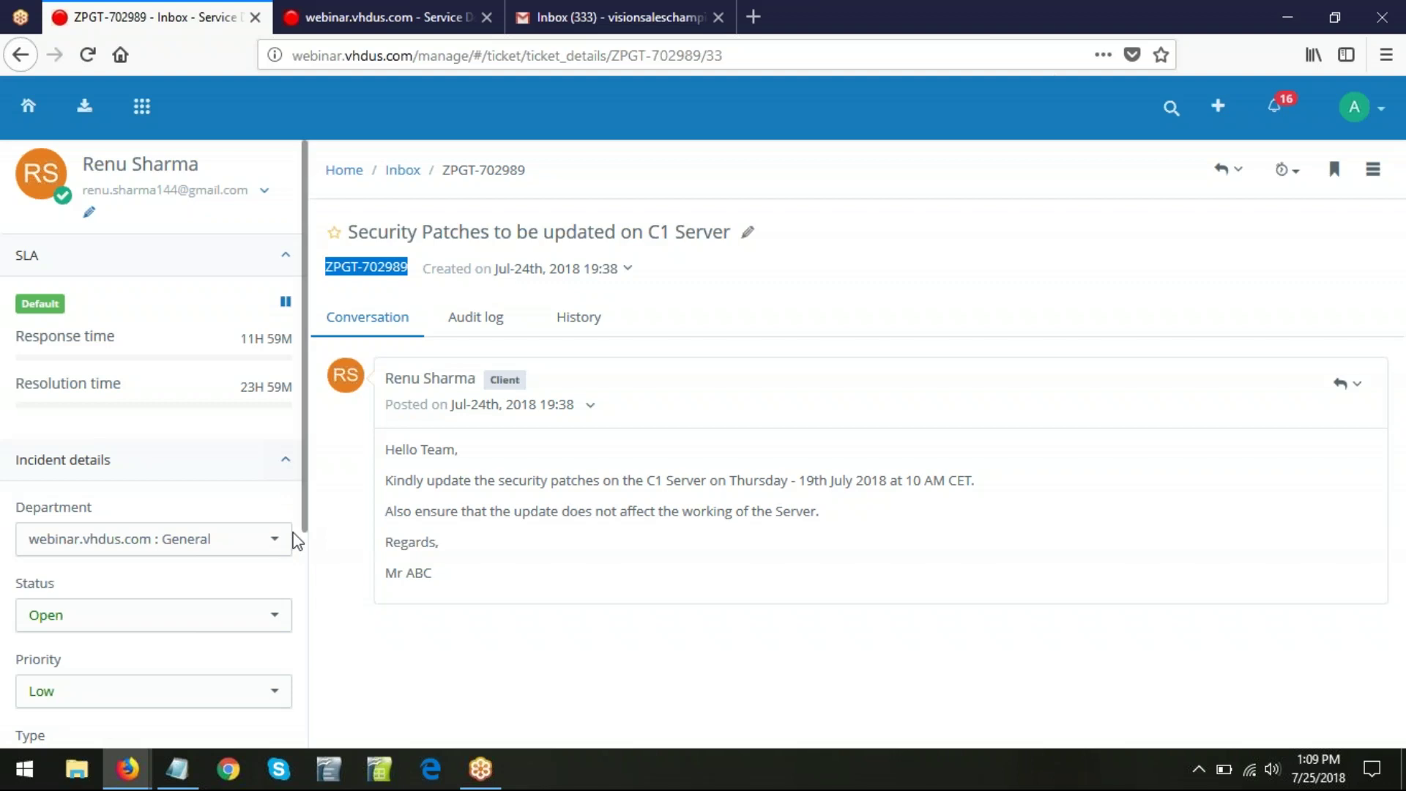
{"action": "scroll", "coordinate": [251, 581], "scroll_direction": "down", "scroll_amount": 5}
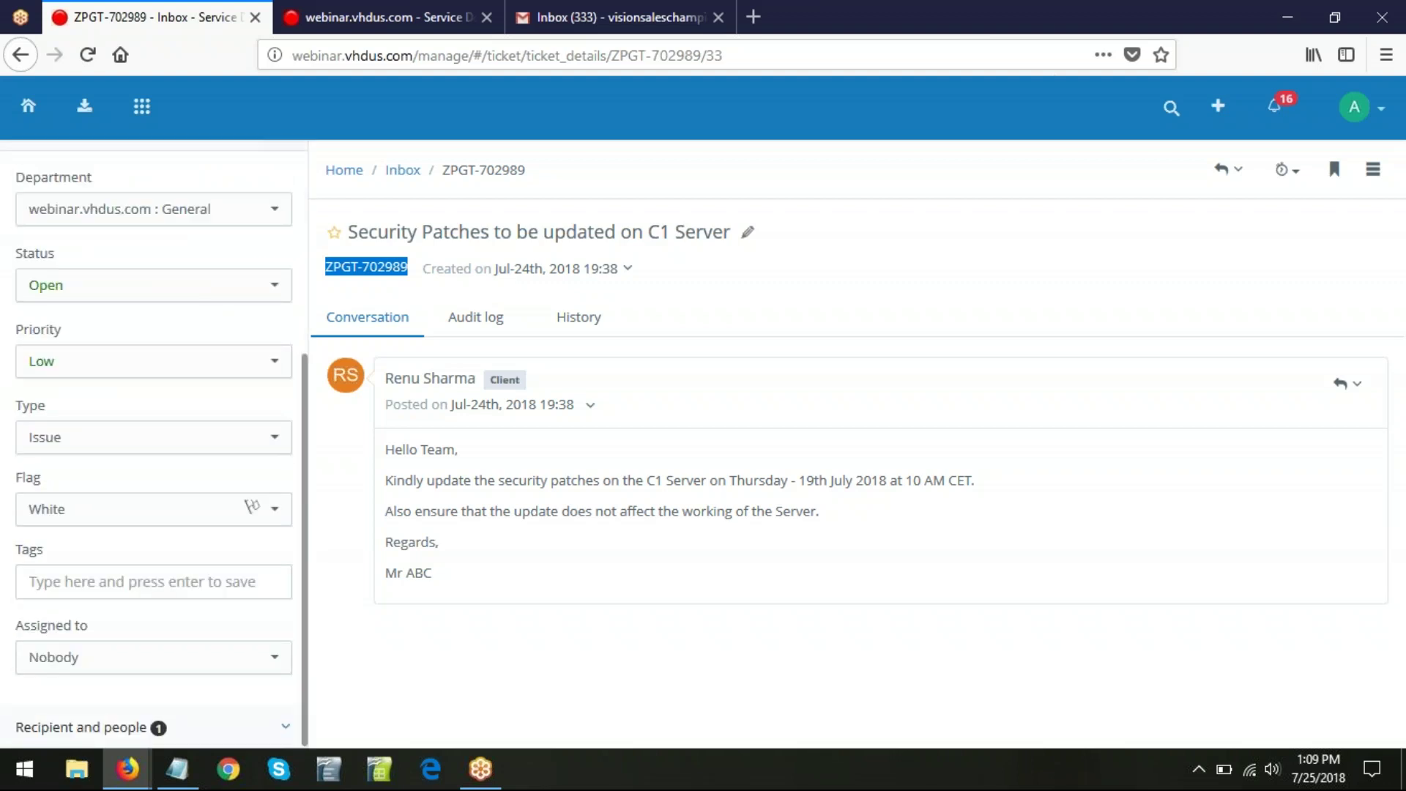
{"action": "left_click", "coordinate": [256, 668]}
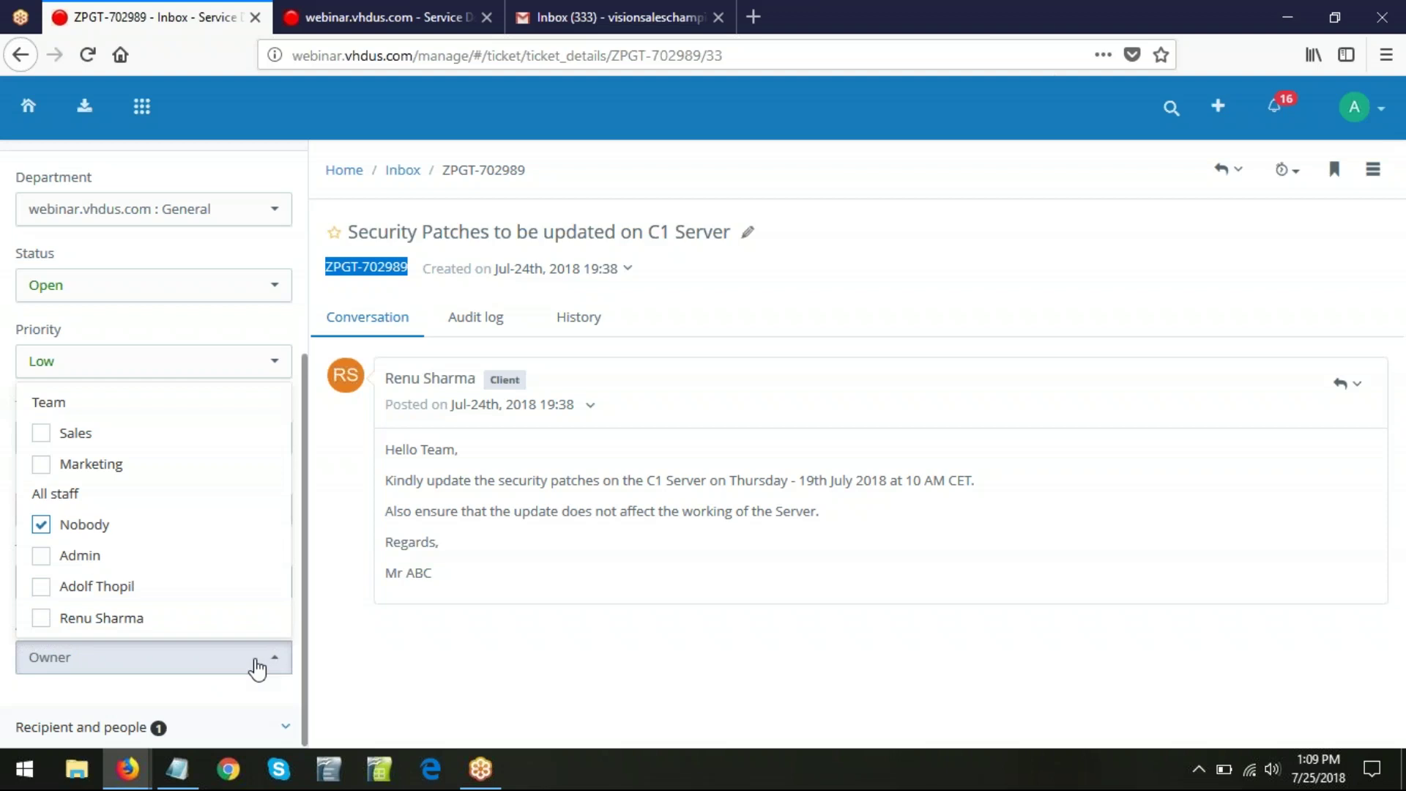
{"action": "left_click", "coordinate": [522, 654]}
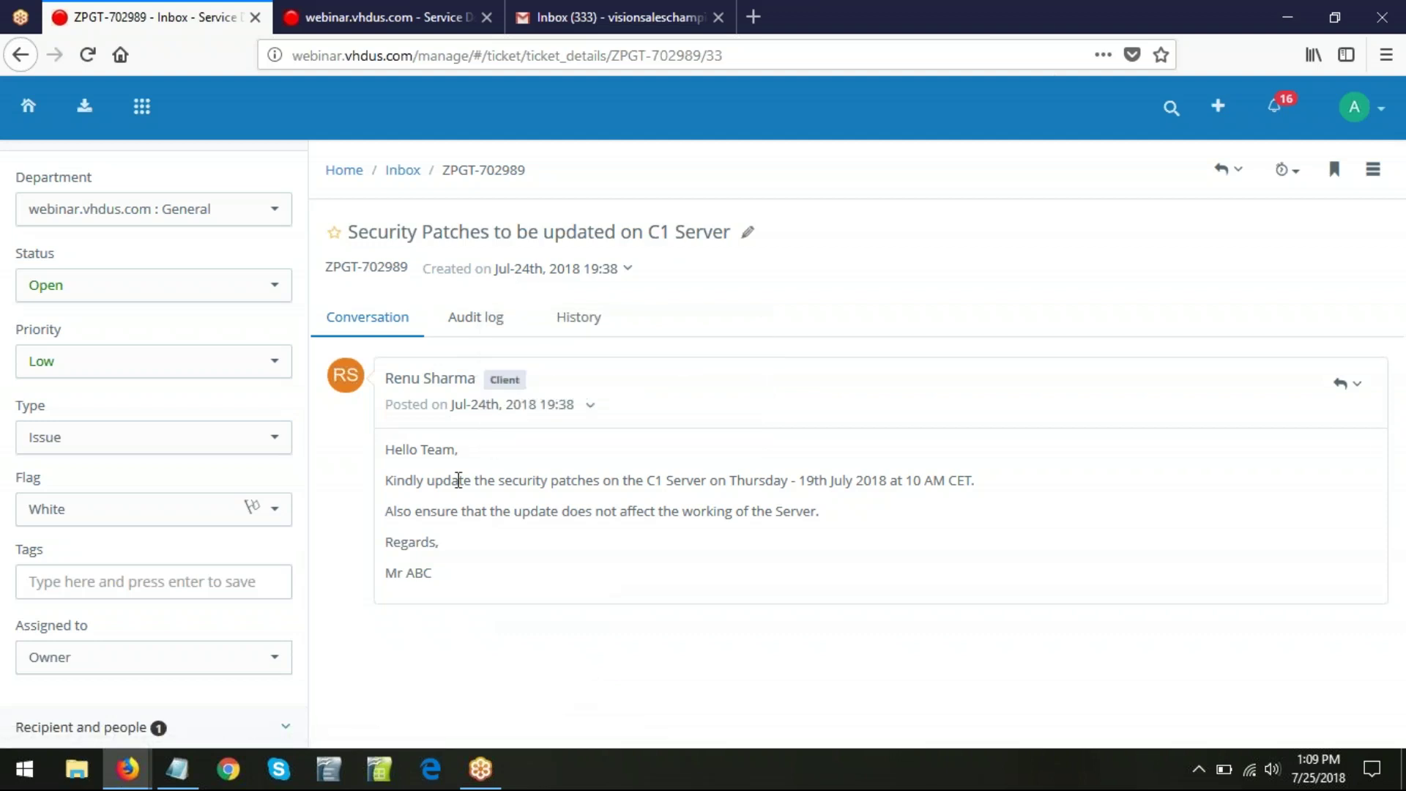
{"action": "left_click", "coordinate": [477, 317]}
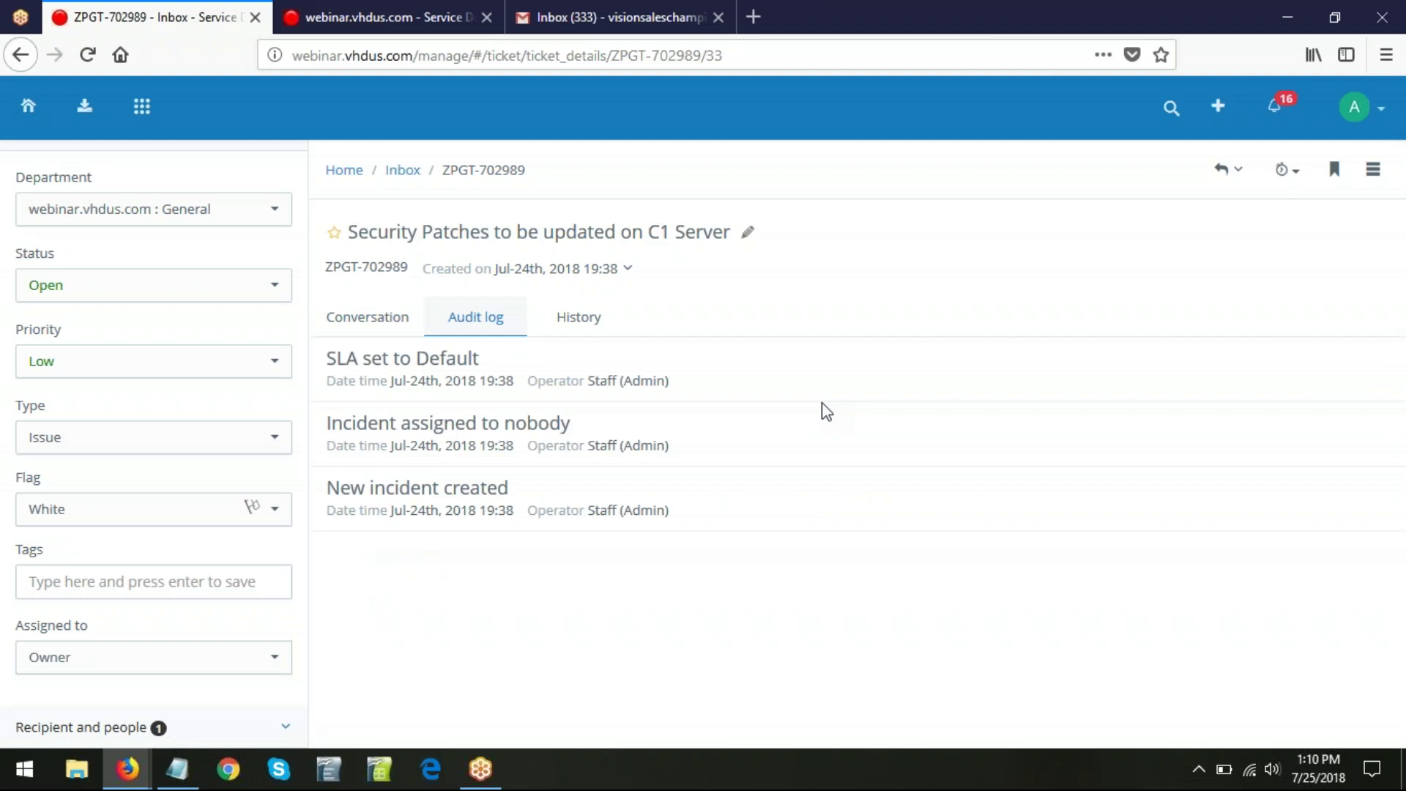
- Check the History tab, go back to Conversation, and browse the reply and time-tracking options
{"action": "left_click", "coordinate": [599, 330]}
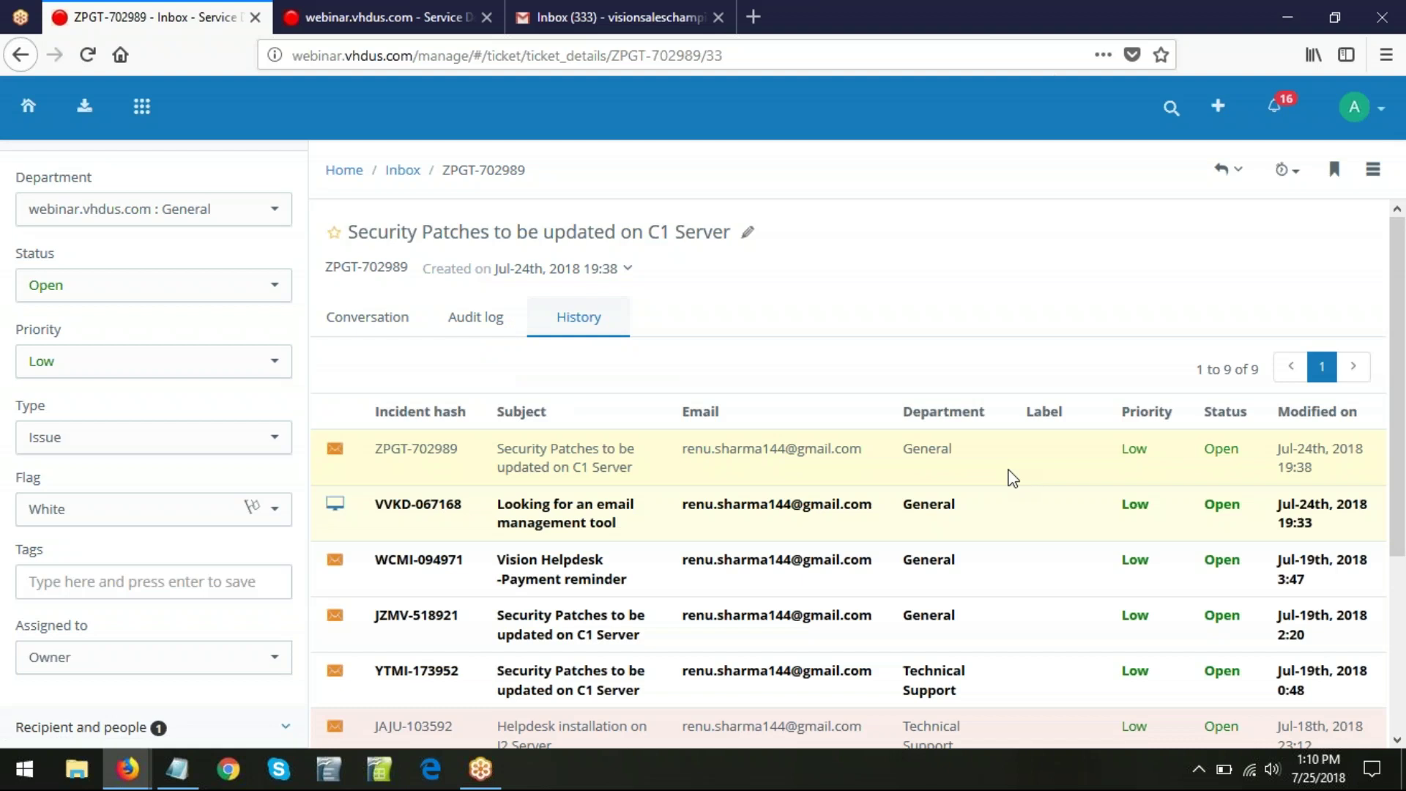
{"action": "left_click", "coordinate": [363, 316]}
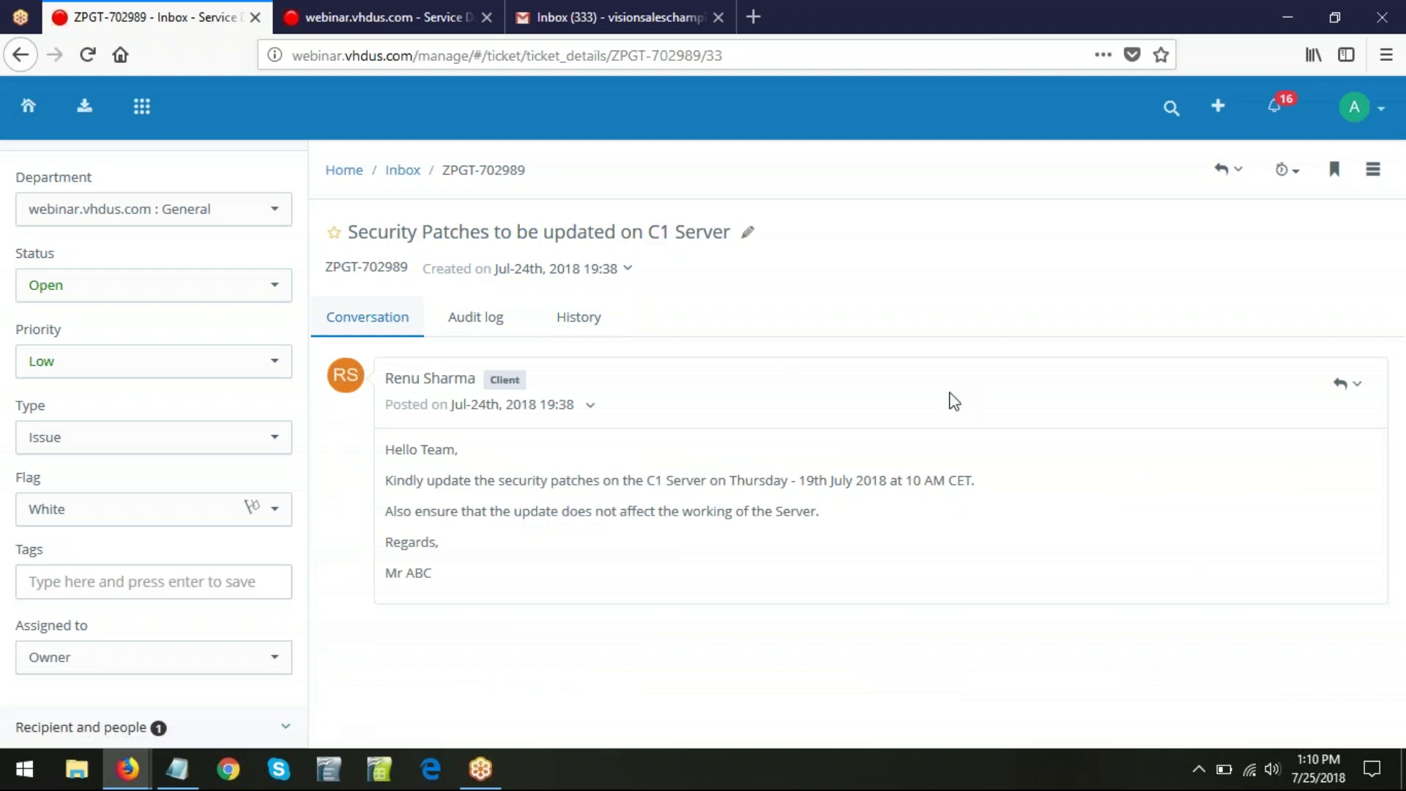
{"action": "left_click", "coordinate": [1235, 176]}
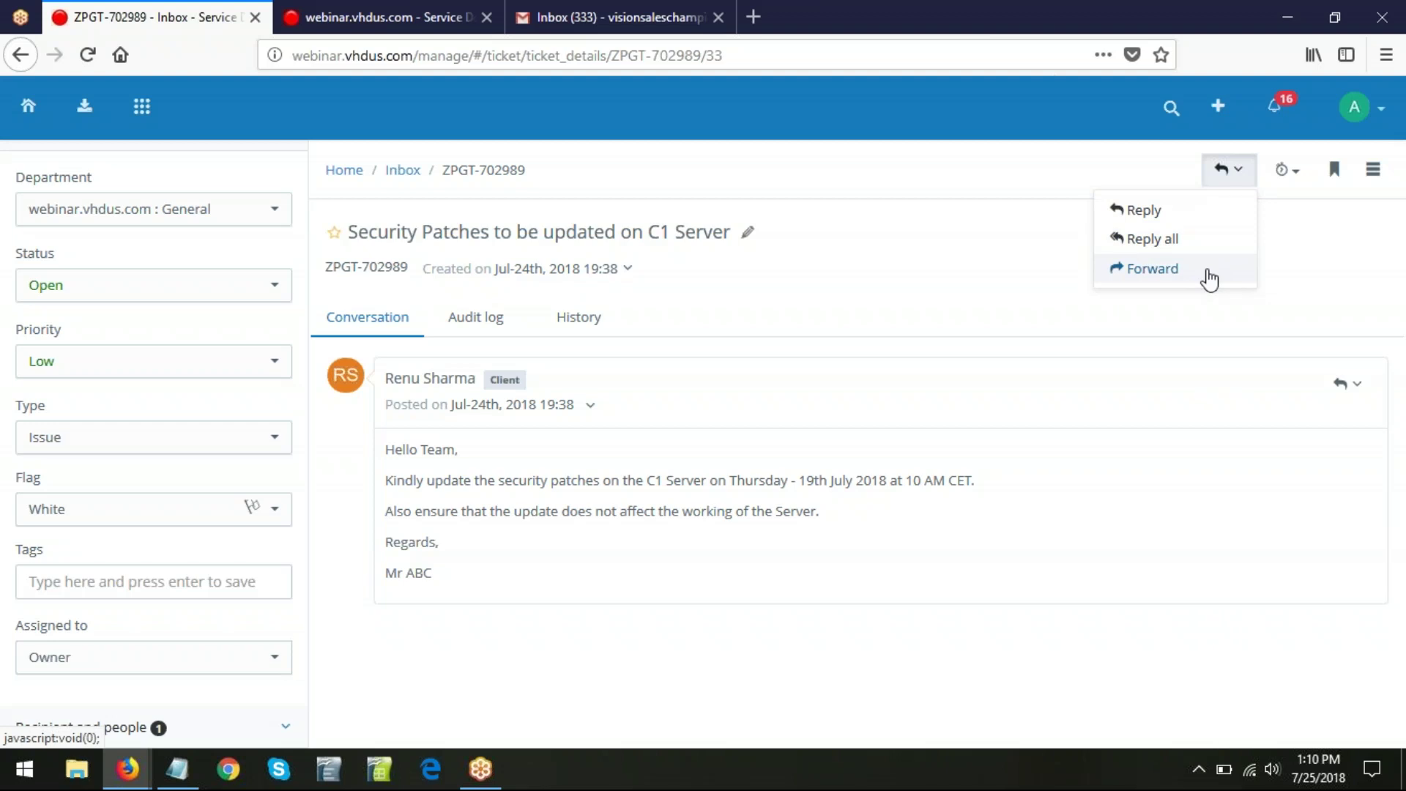
{"action": "left_click", "coordinate": [1298, 300]}
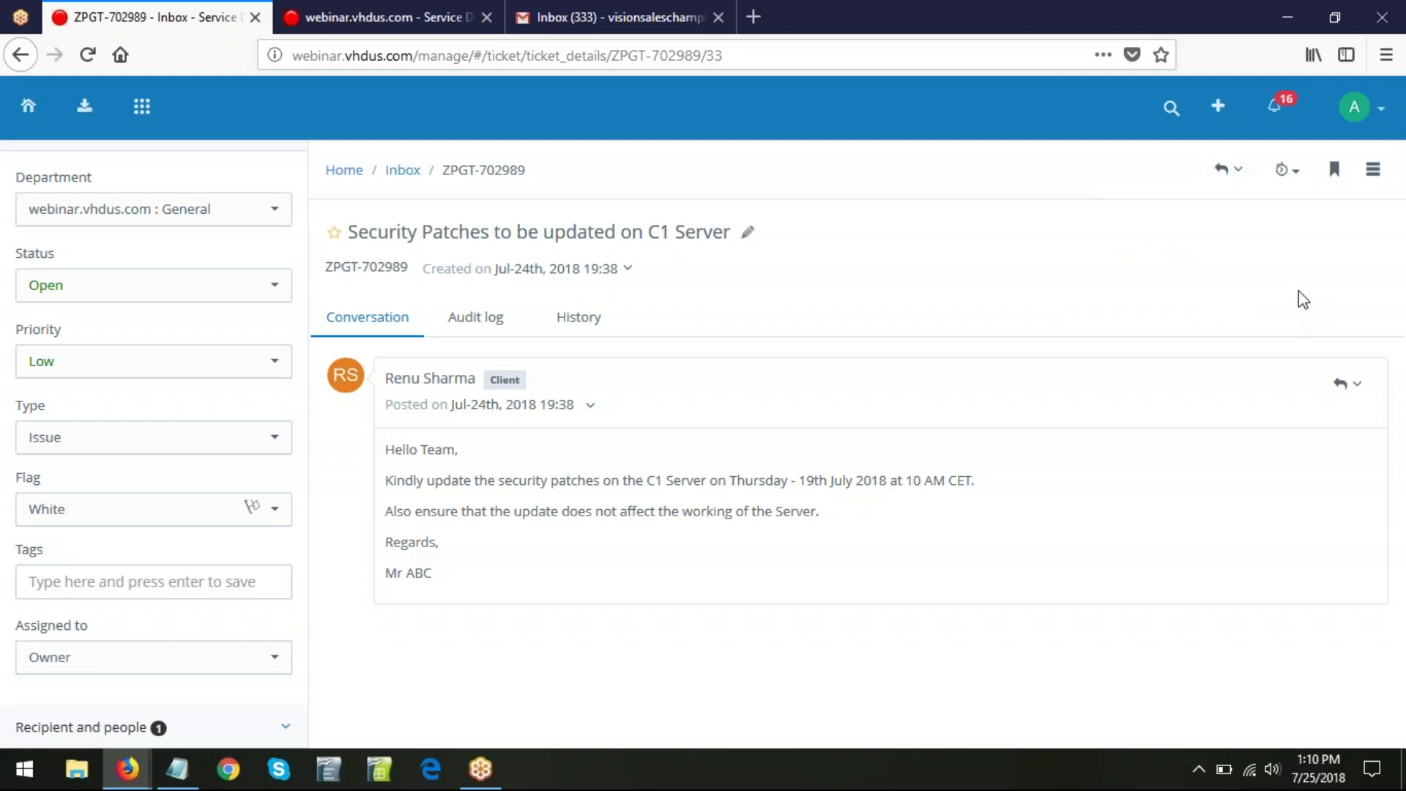
{"action": "left_click", "coordinate": [1295, 186]}
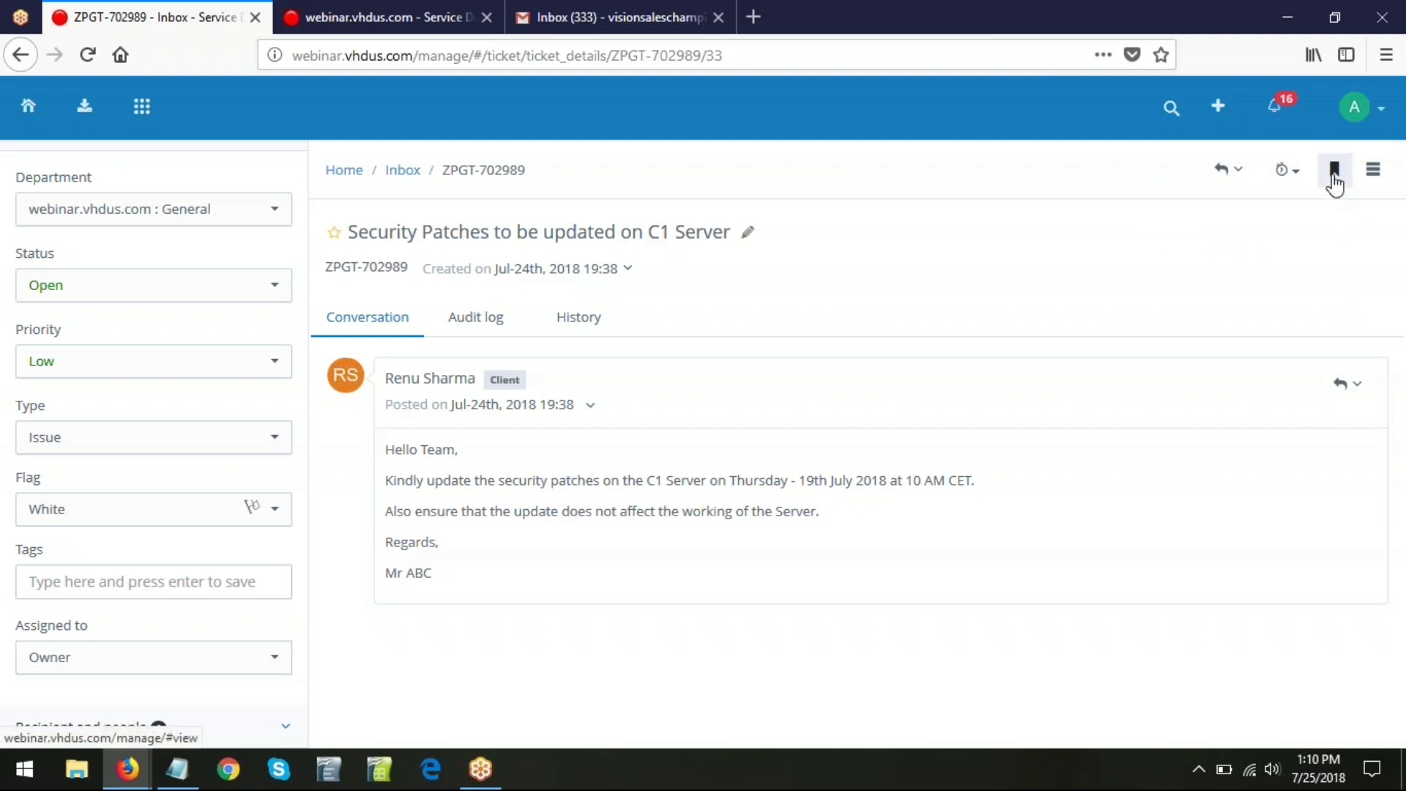
- Label ZPGT-702989 as Sales Lead and bring up its incident actions menu
{"action": "left_click", "coordinate": [1334, 174]}
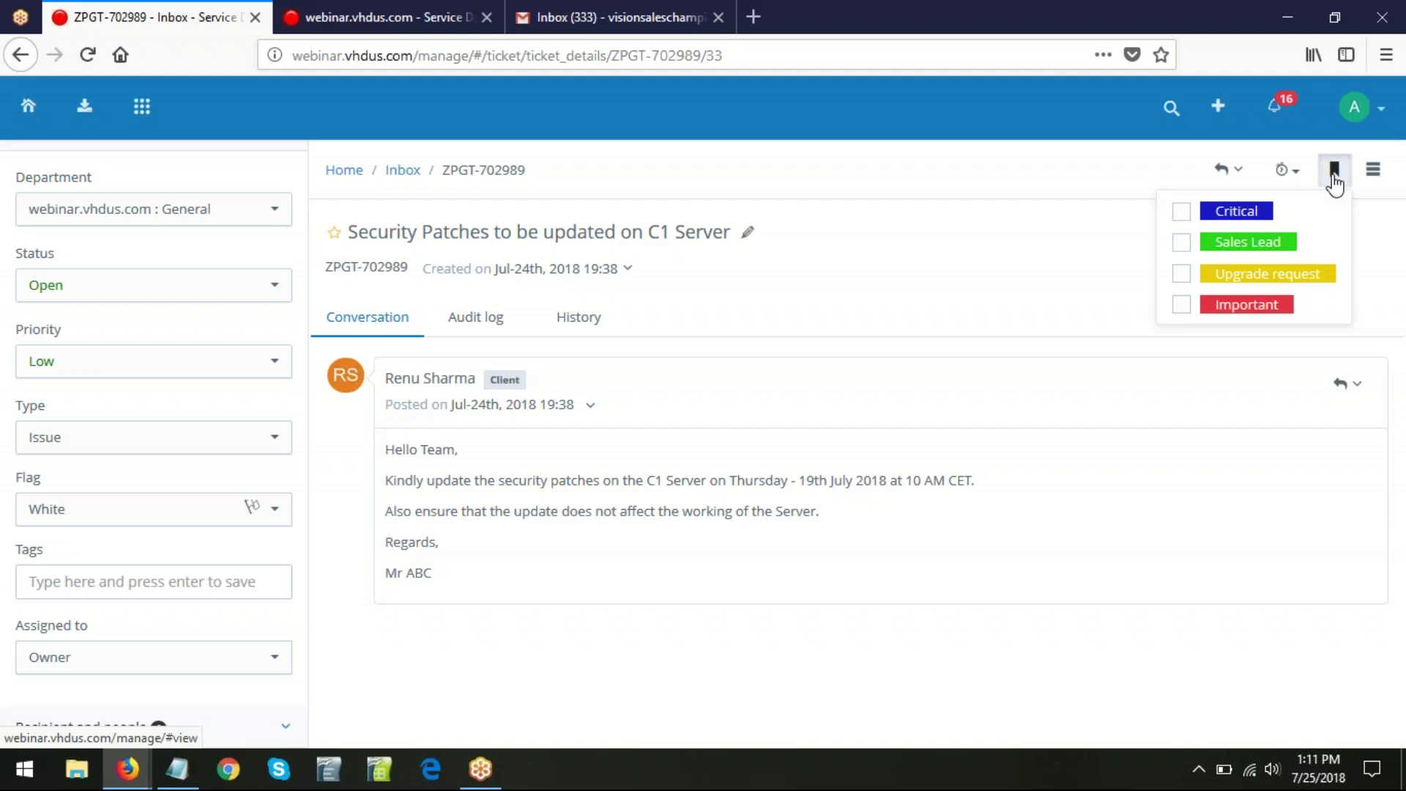
{"action": "left_click", "coordinate": [1181, 244]}
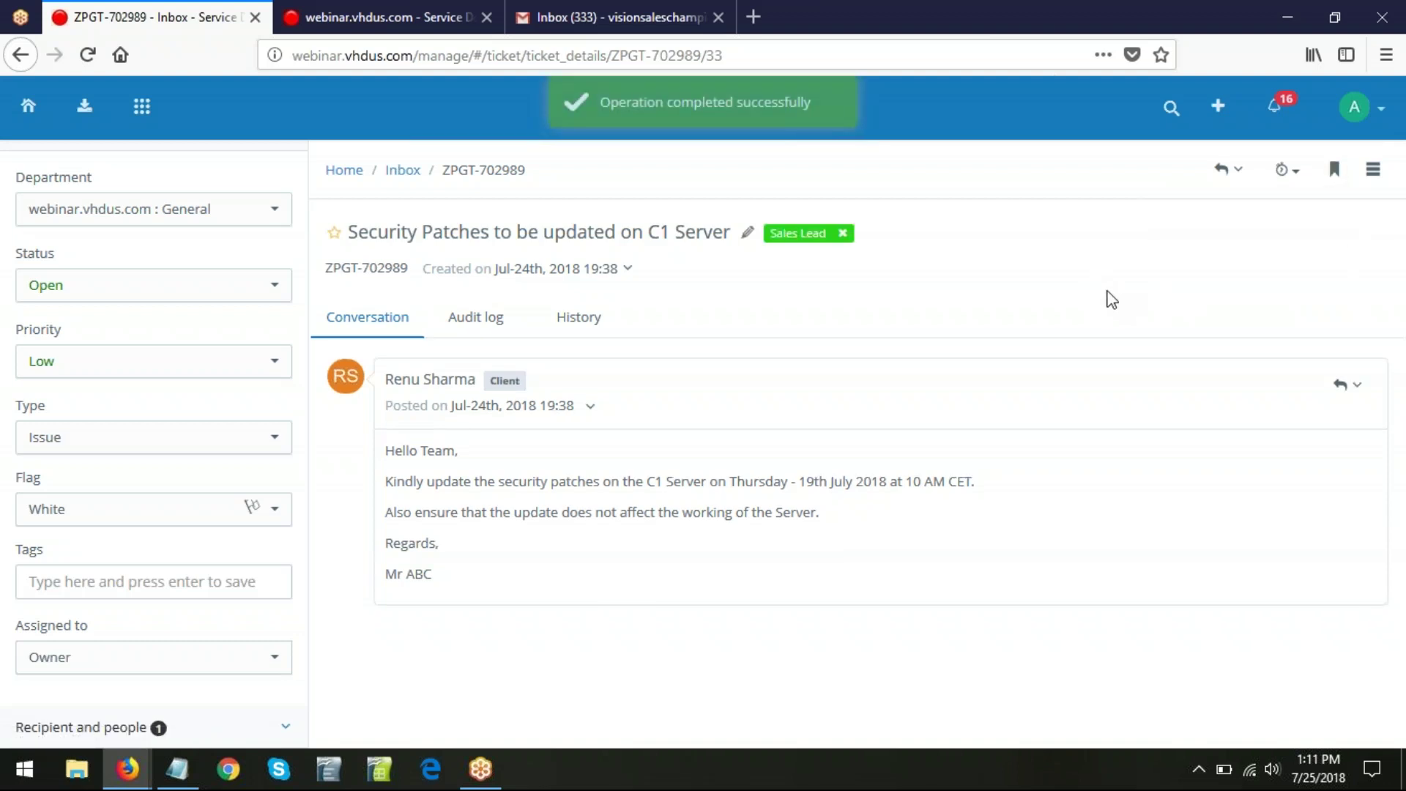
{"action": "left_click", "coordinate": [1379, 188]}
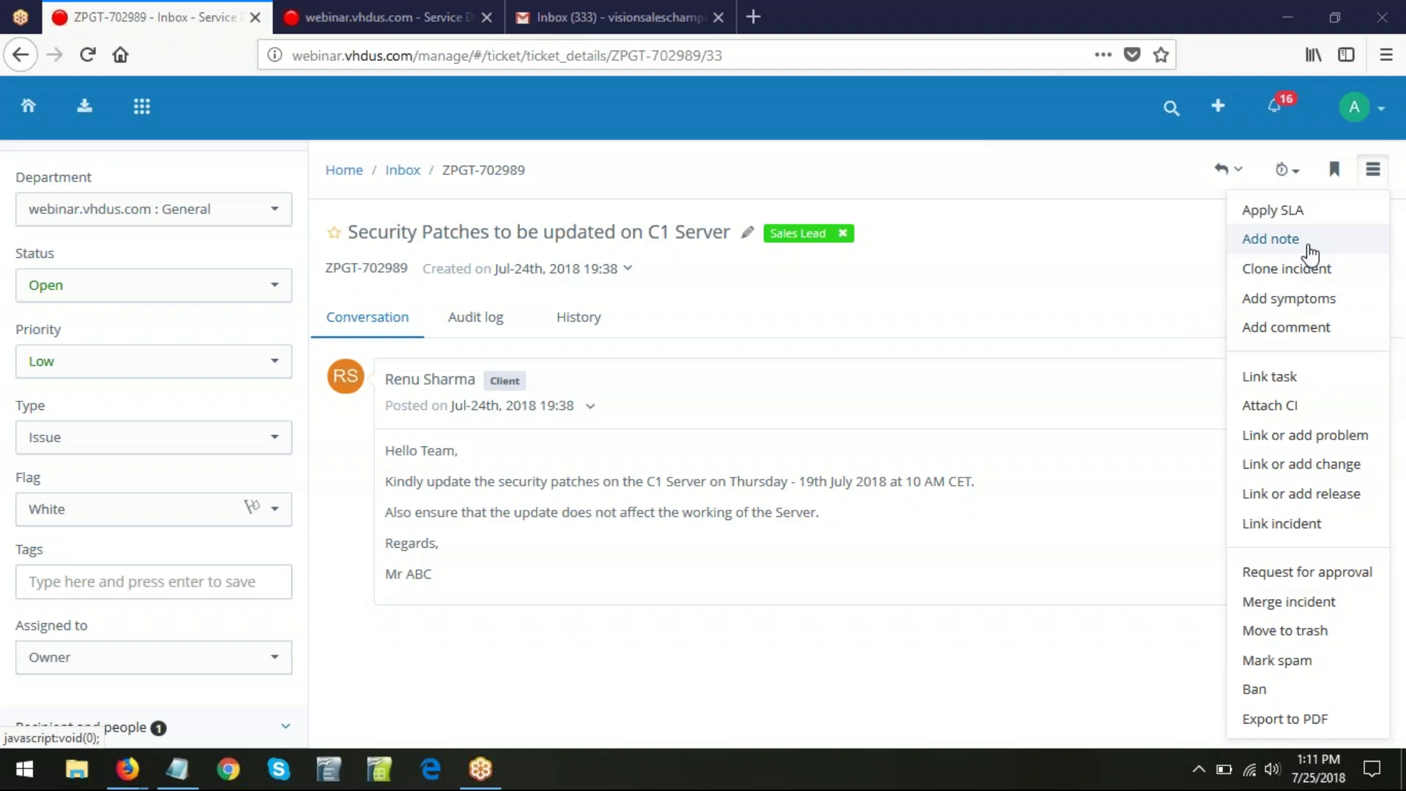
- Start a new note on ZPGT-702989, keeping it as an incident note rather than a client note
{"action": "left_click", "coordinate": [1308, 243]}
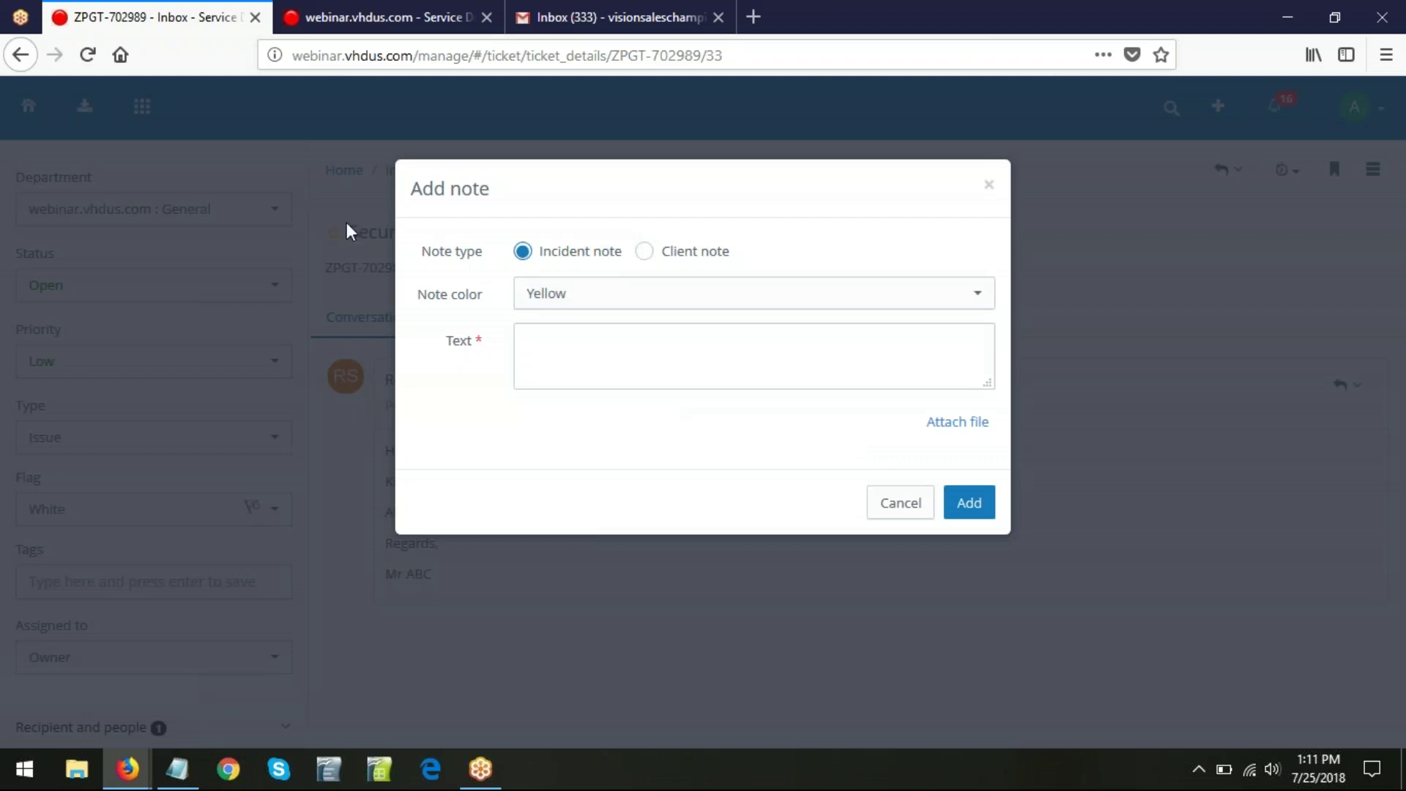
{"action": "left_click", "coordinate": [646, 256]}
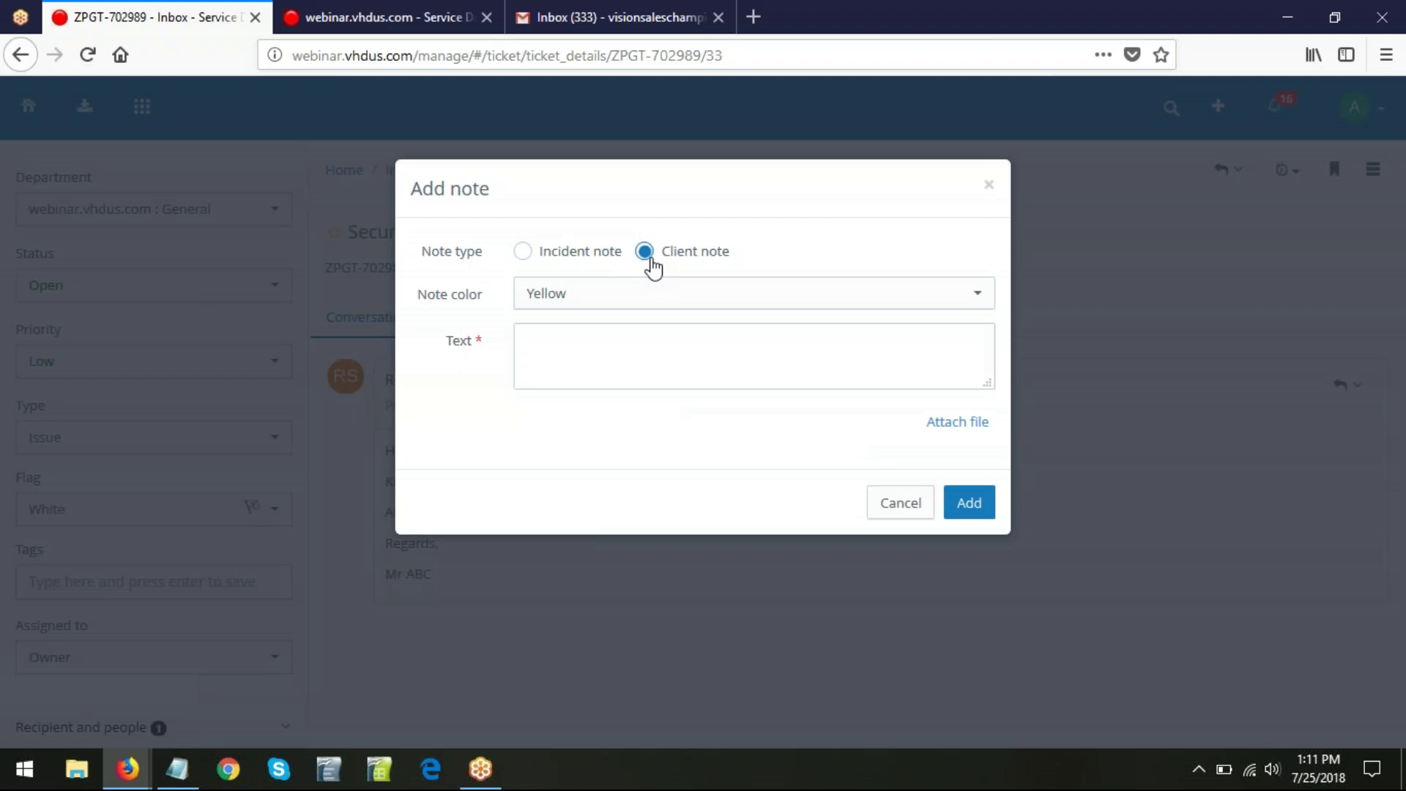
{"action": "left_click", "coordinate": [521, 254]}
{"action": "left_click", "coordinate": [586, 370]}
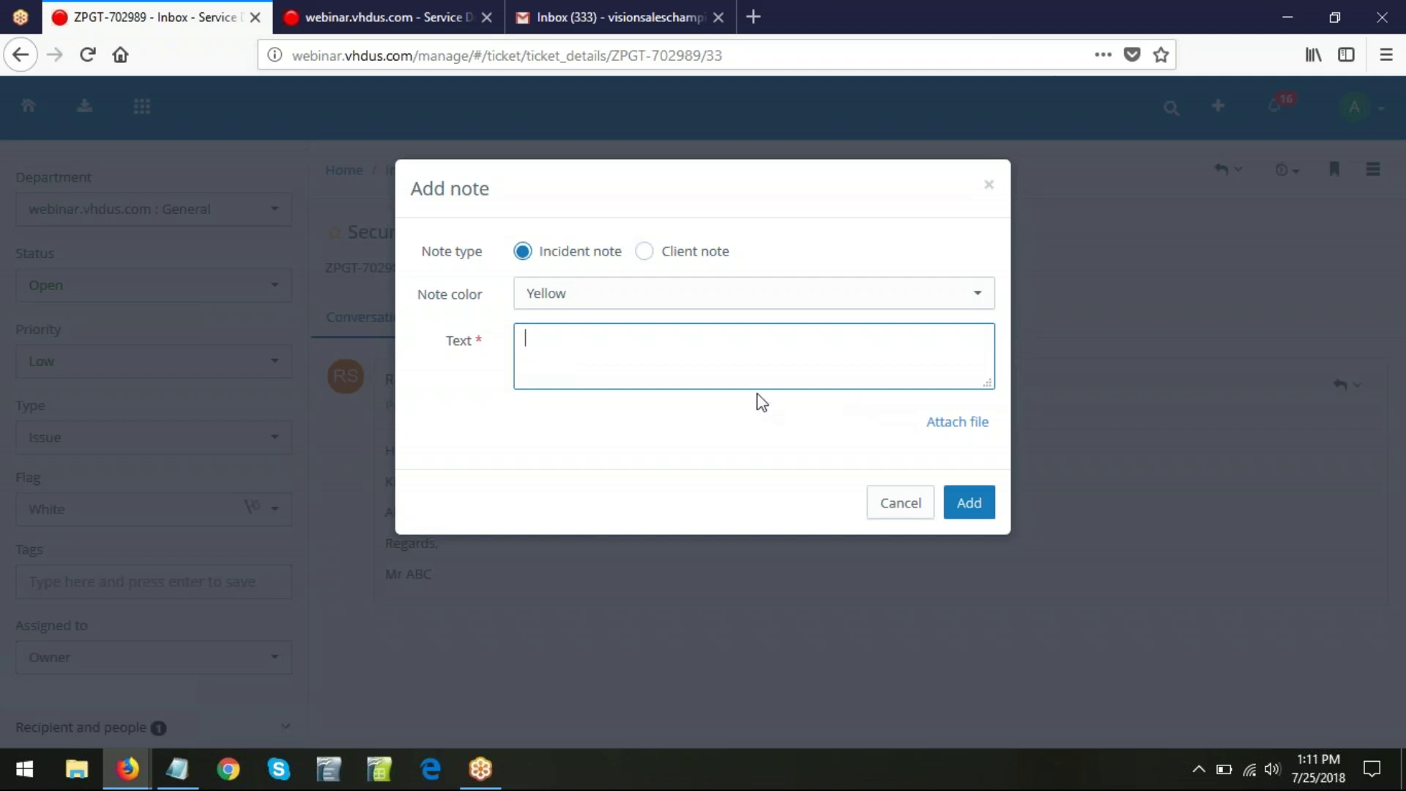
- Paste the database backup reminder from the notes file into the note text
{"action": "left_click", "coordinate": [176, 782]}
{"action": "scroll", "coordinate": [432, 402], "scroll_direction": "down", "scroll_amount": 3}
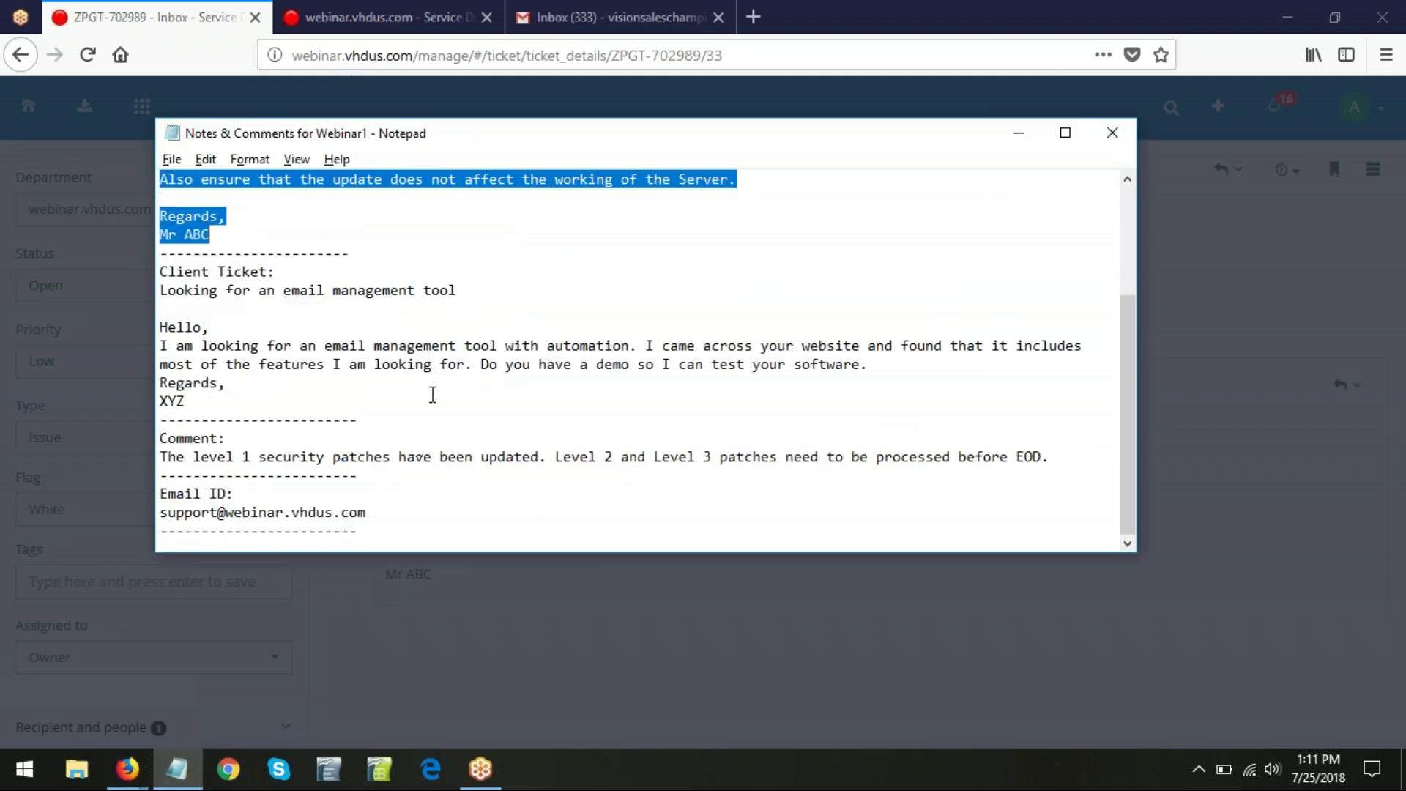
{"action": "scroll", "coordinate": [648, 487], "scroll_direction": "up", "scroll_amount": 3}
{"action": "left_click_drag", "start_coordinate": [803, 197], "coordinate": [163, 195]}
{"action": "key", "text": "ctrl+c"}
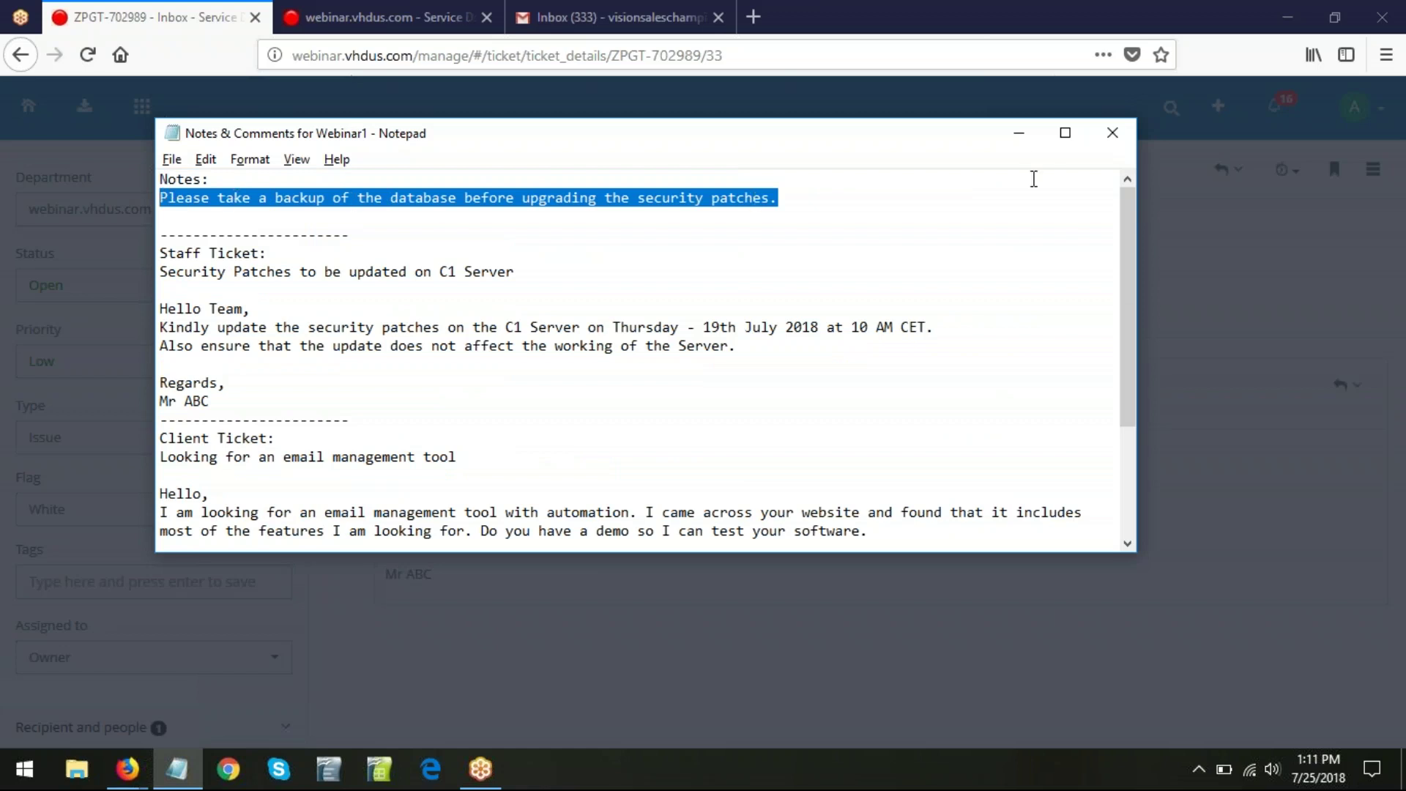
{"action": "left_click", "coordinate": [1019, 133]}
{"action": "key", "text": "ctrl+v"}
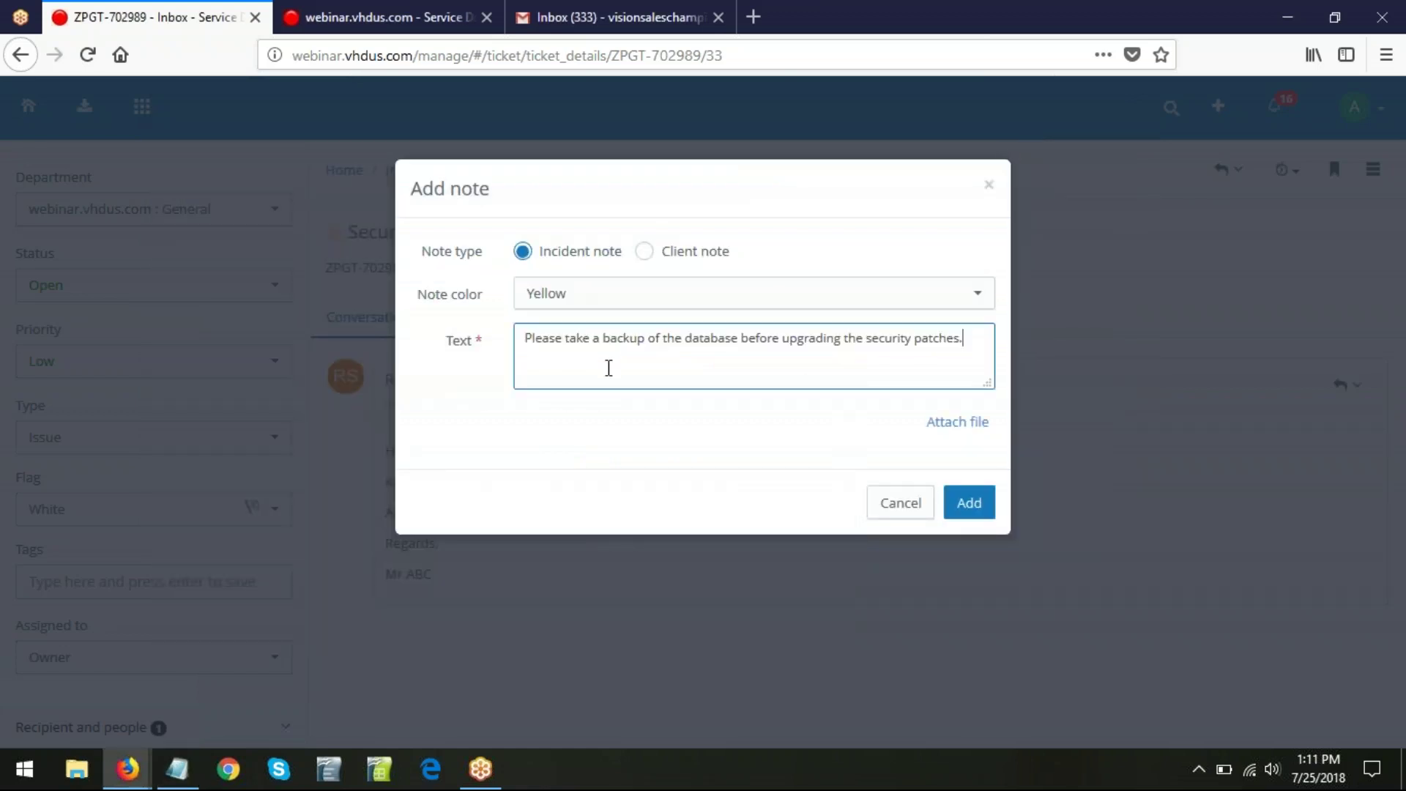
- Make the note green, add it, then return to the conversation thread's actions menu
{"action": "left_click", "coordinate": [955, 299]}
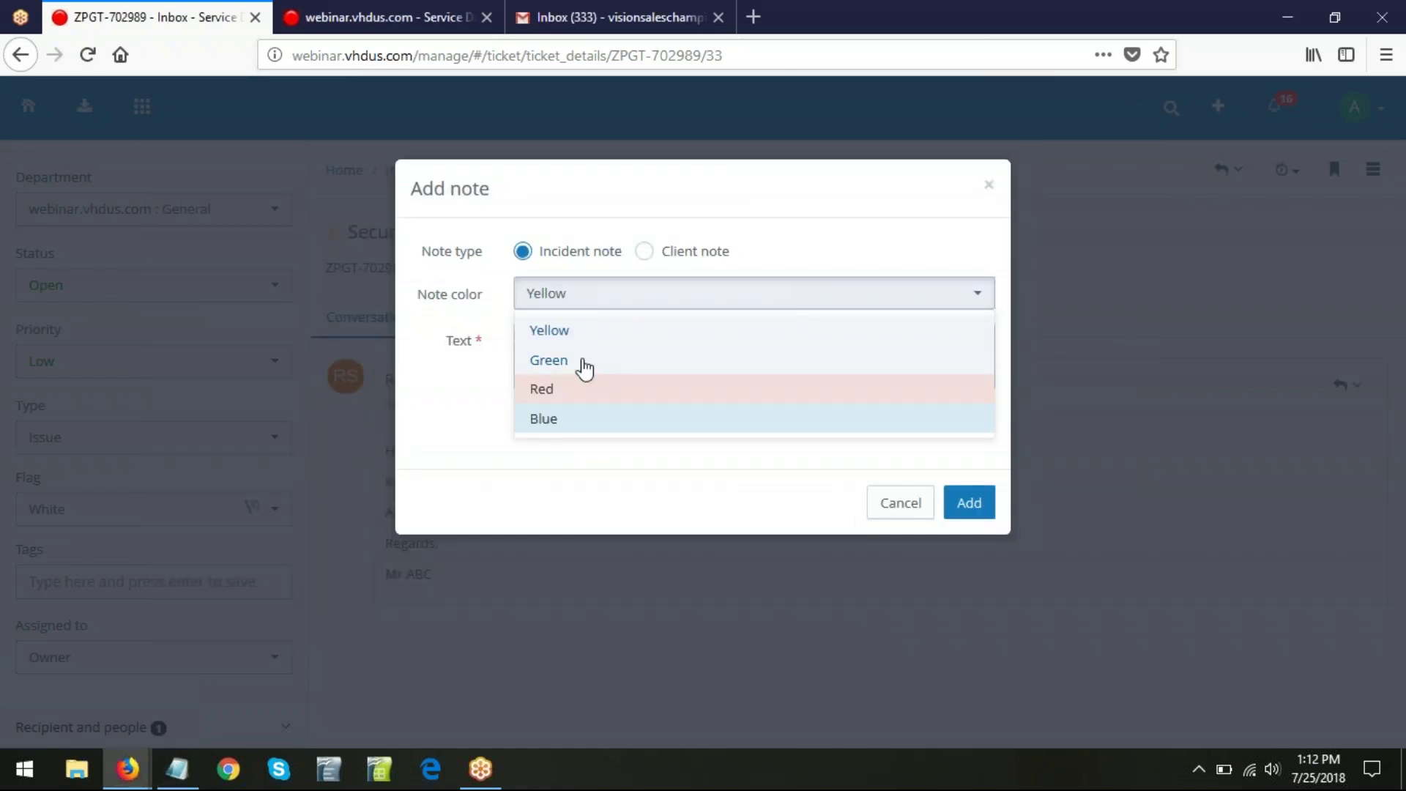
{"action": "left_click", "coordinate": [578, 359]}
{"action": "left_click", "coordinate": [963, 515]}
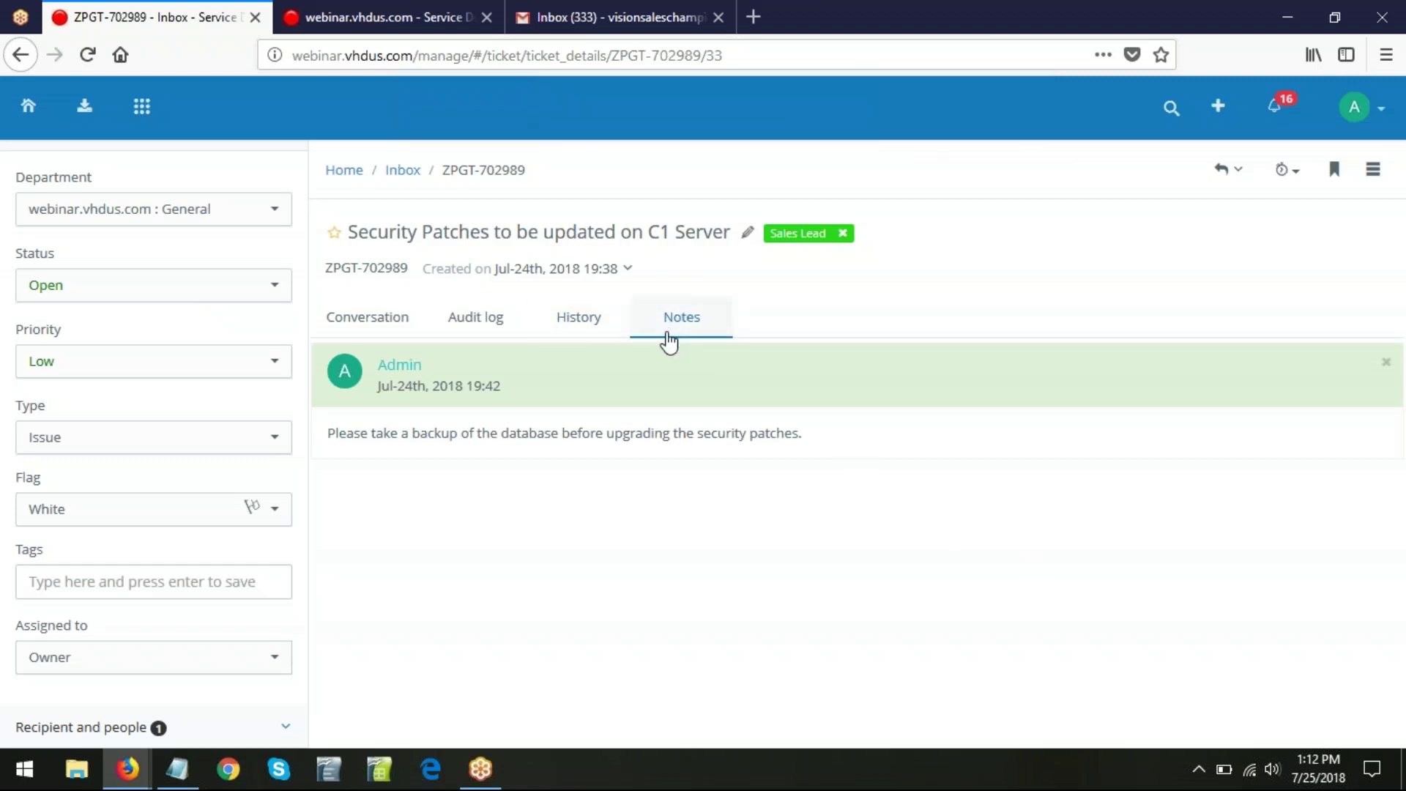
{"action": "left_click", "coordinate": [382, 336]}
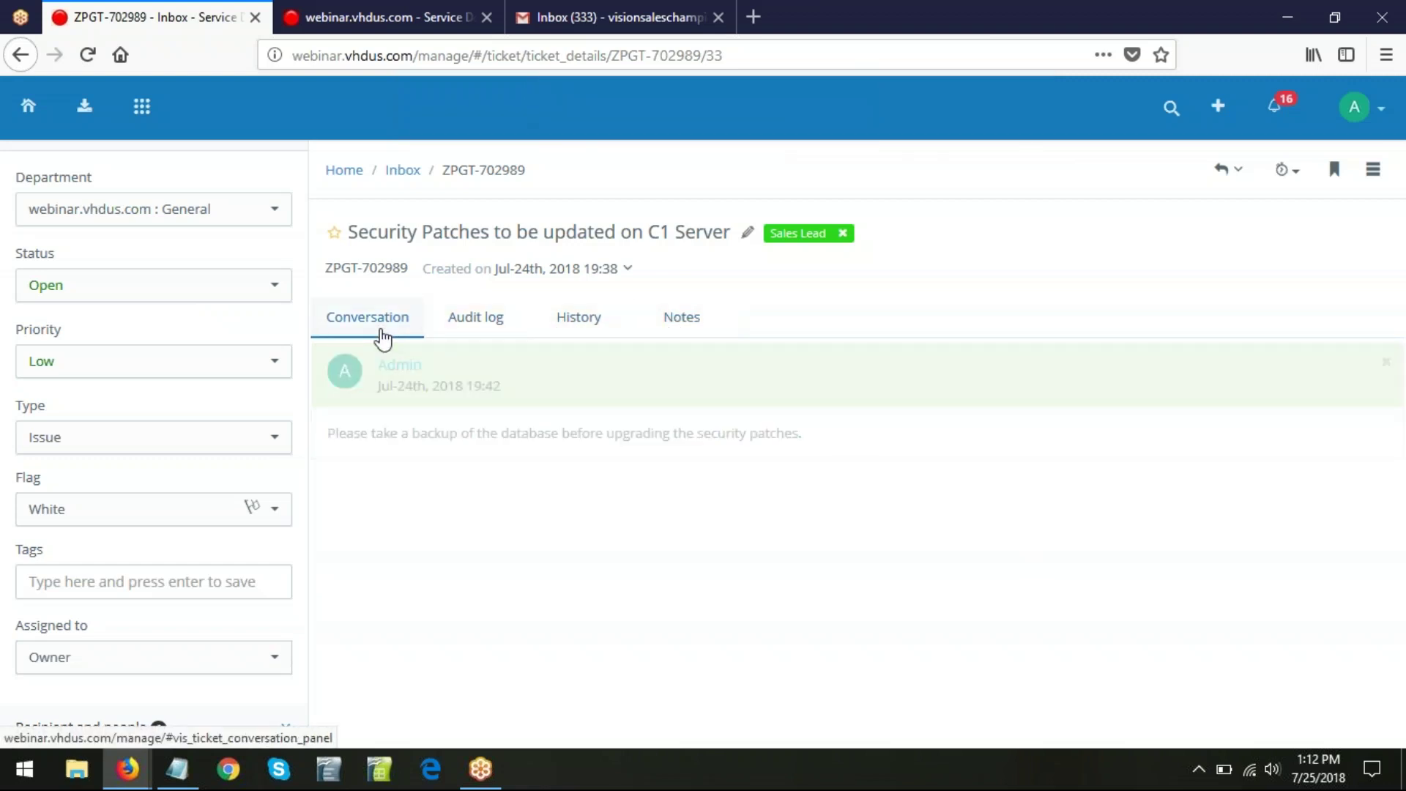
{"action": "left_click", "coordinate": [1372, 170]}
- Paste the prepared 'level 1 security patches updated' line from Notepad into the comment box
{"action": "left_click", "coordinate": [1287, 330]}
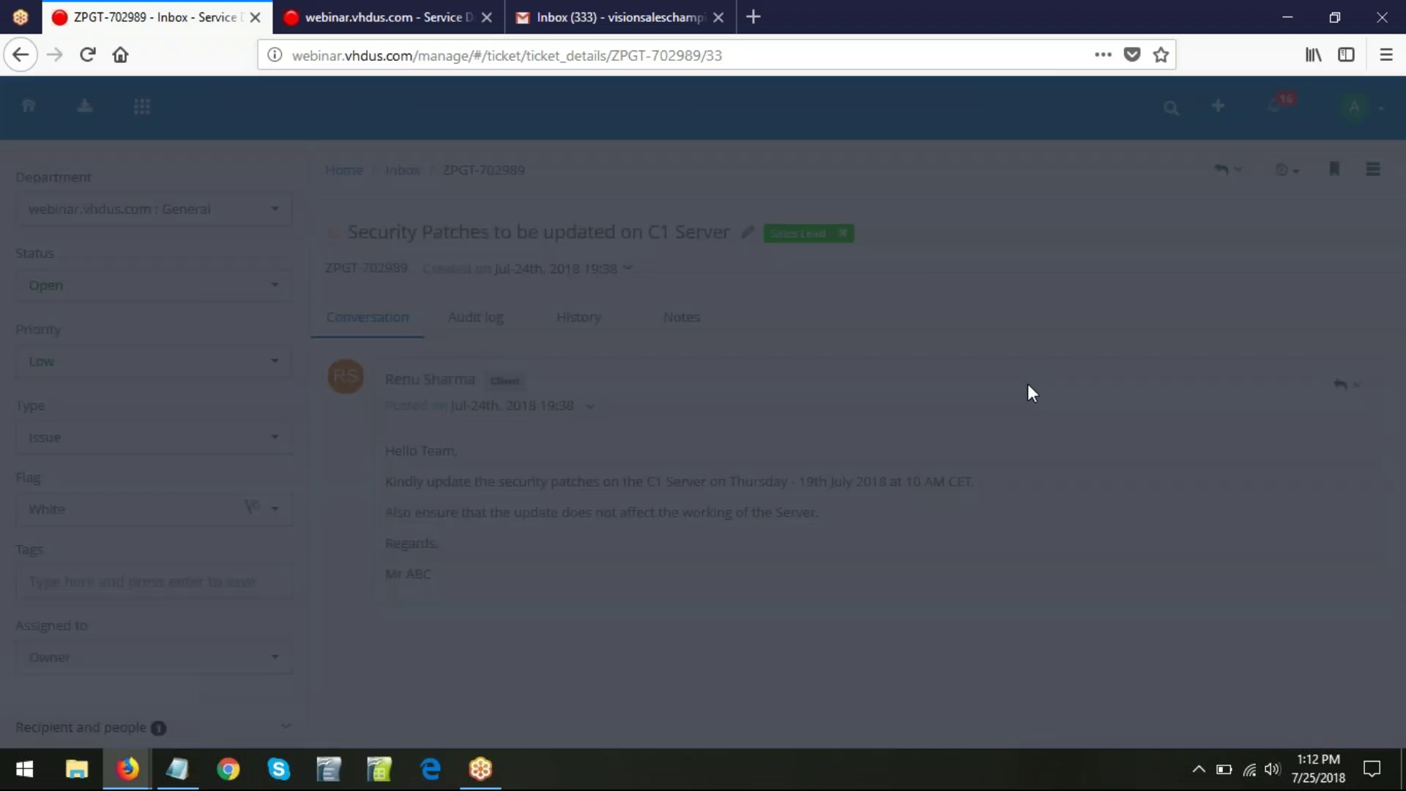
{"action": "left_click", "coordinate": [532, 212]}
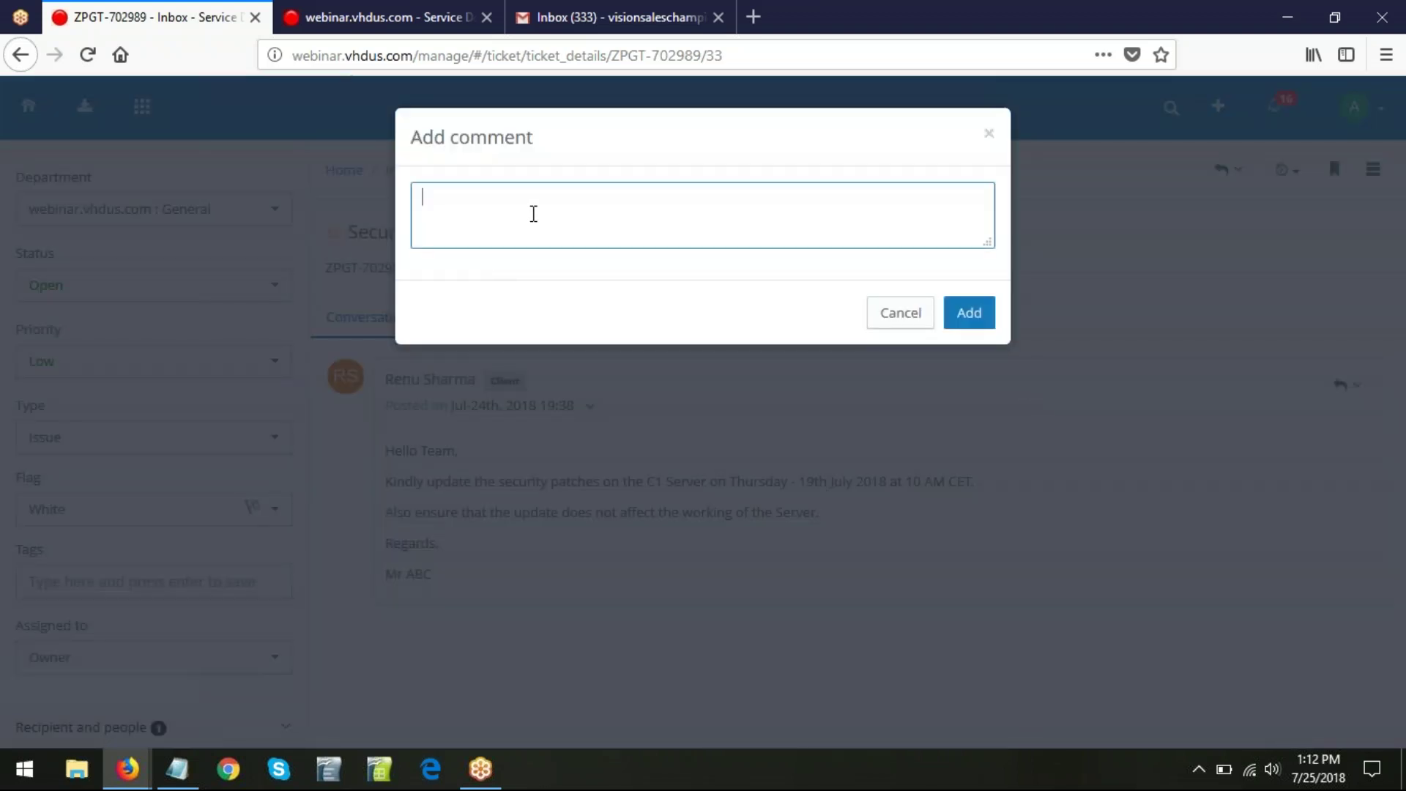
{"action": "left_click", "coordinate": [177, 769]}
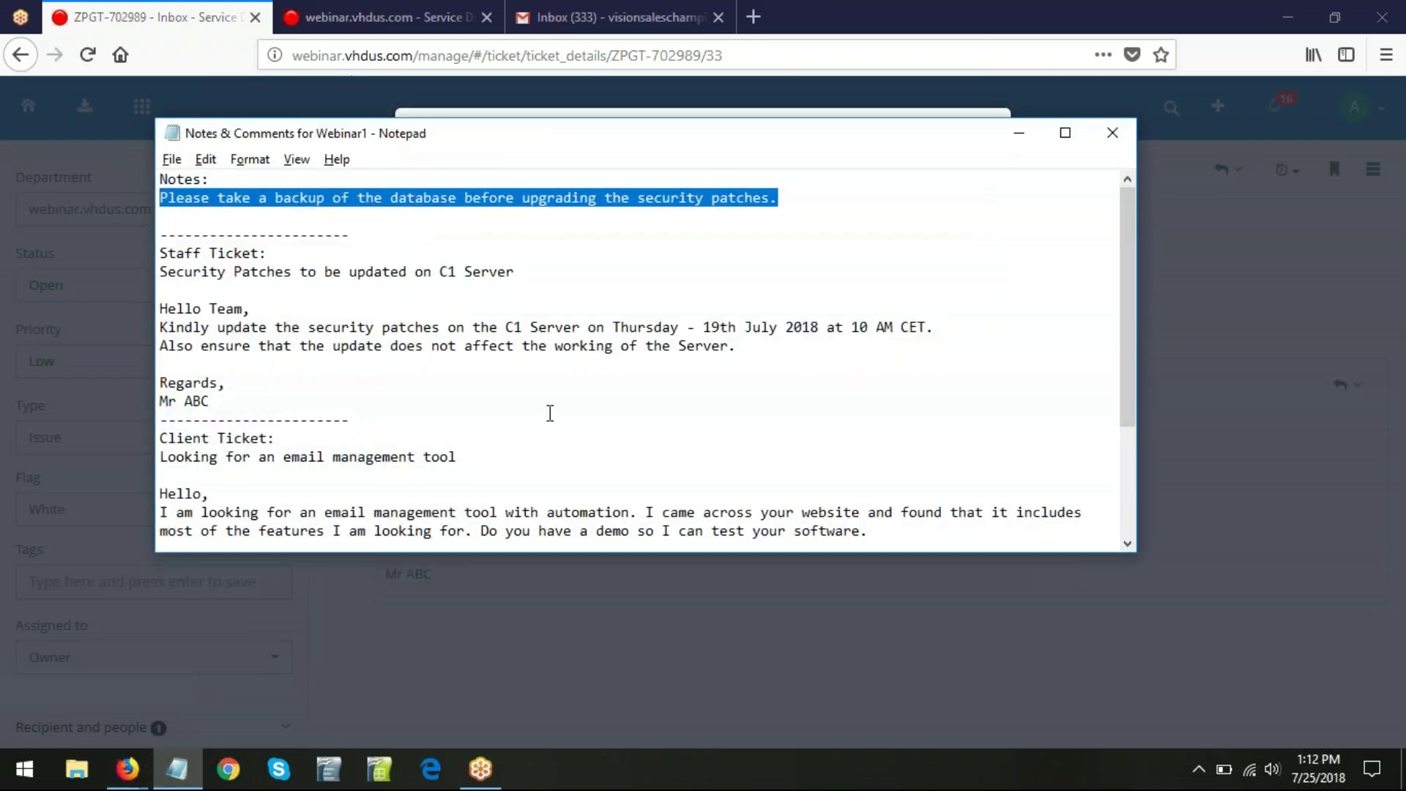
{"action": "scroll", "coordinate": [714, 449], "scroll_direction": "down", "scroll_amount": 3}
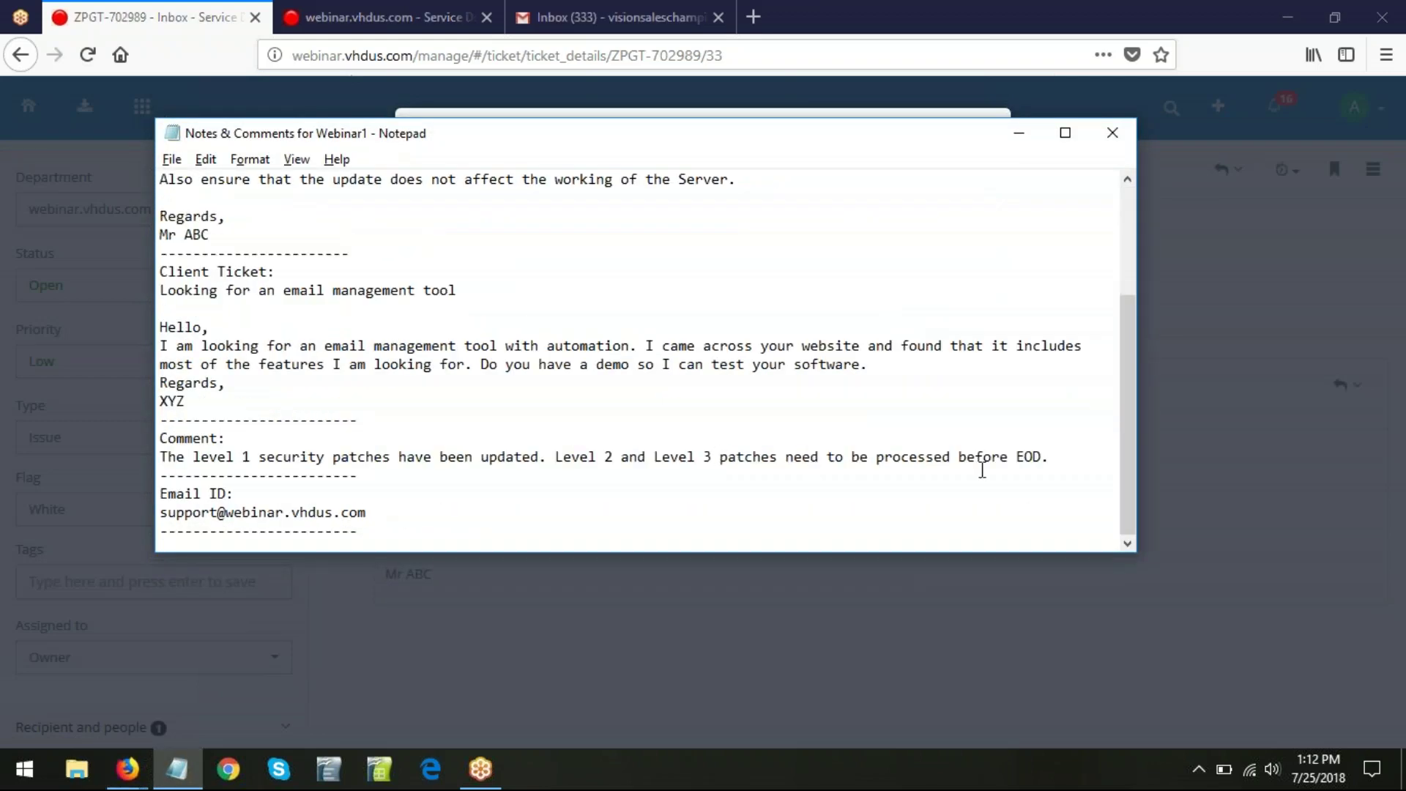
{"action": "left_click_drag", "start_coordinate": [1054, 458], "coordinate": [99, 454]}
{"action": "key", "text": "ctrl+c"}
{"action": "left_click", "coordinate": [145, 477]}
{"action": "left_click", "coordinate": [559, 232]}
{"action": "key", "text": "ctrl+v"}
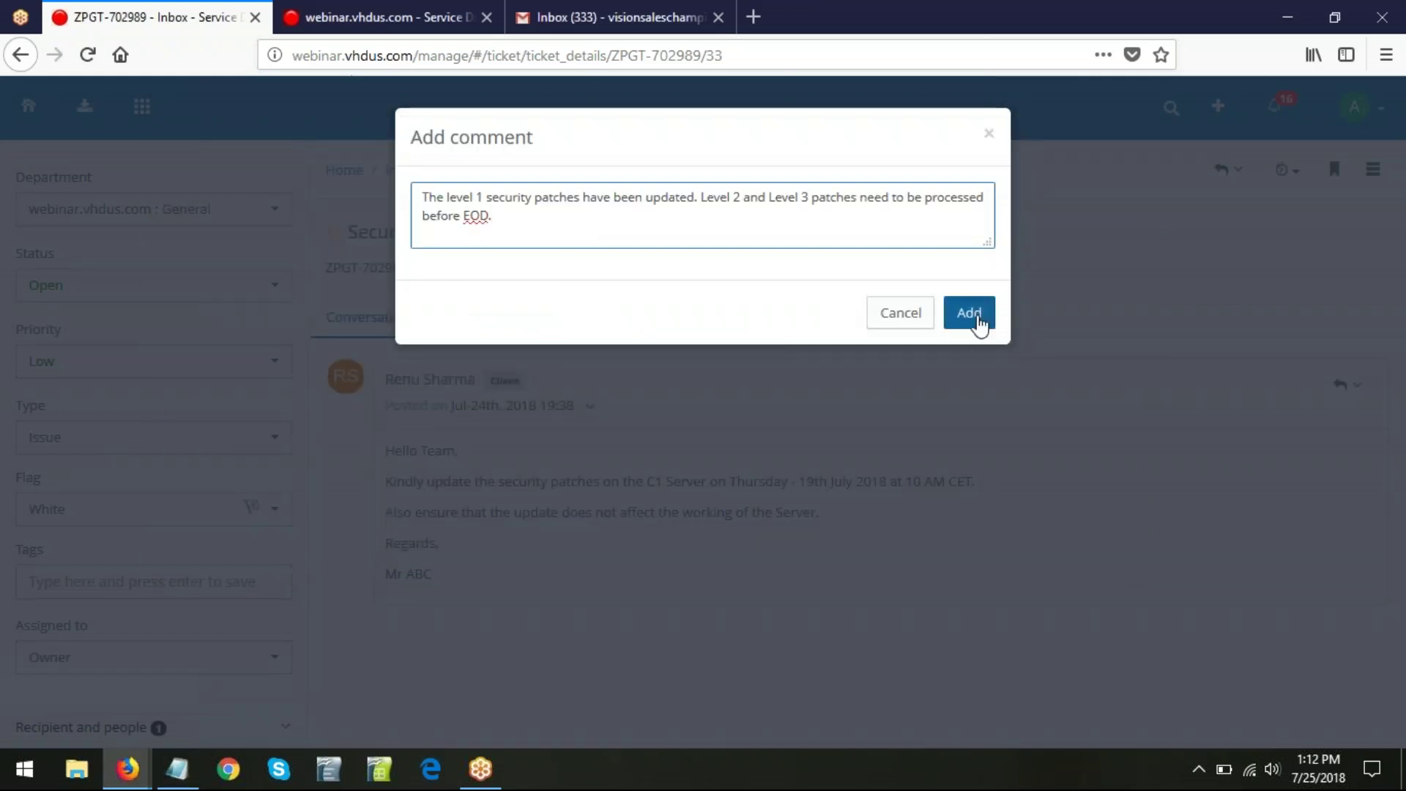
- Post the Admin comment, then check it under the Notes and Conversation tabs
{"action": "left_click", "coordinate": [976, 317]}
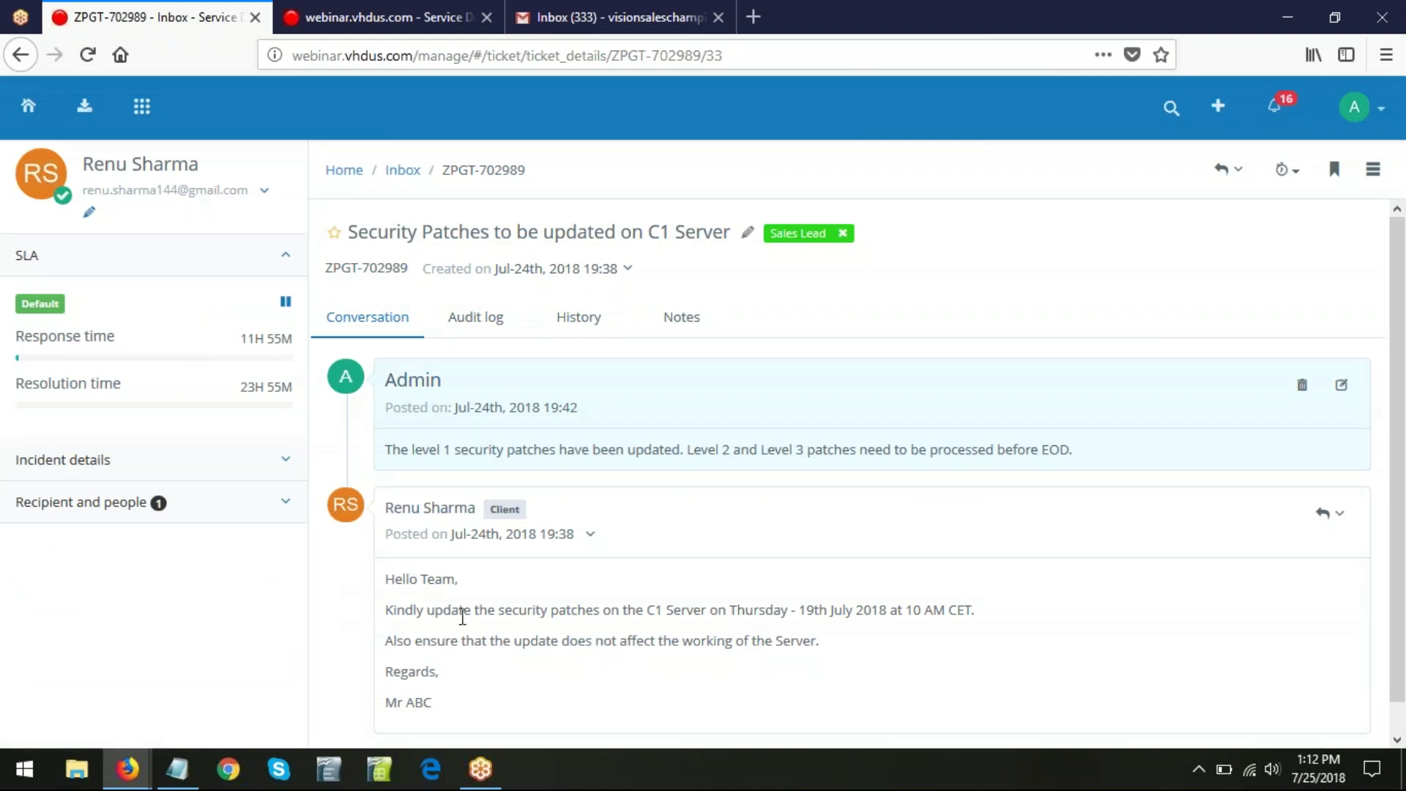
{"action": "left_click", "coordinate": [683, 322]}
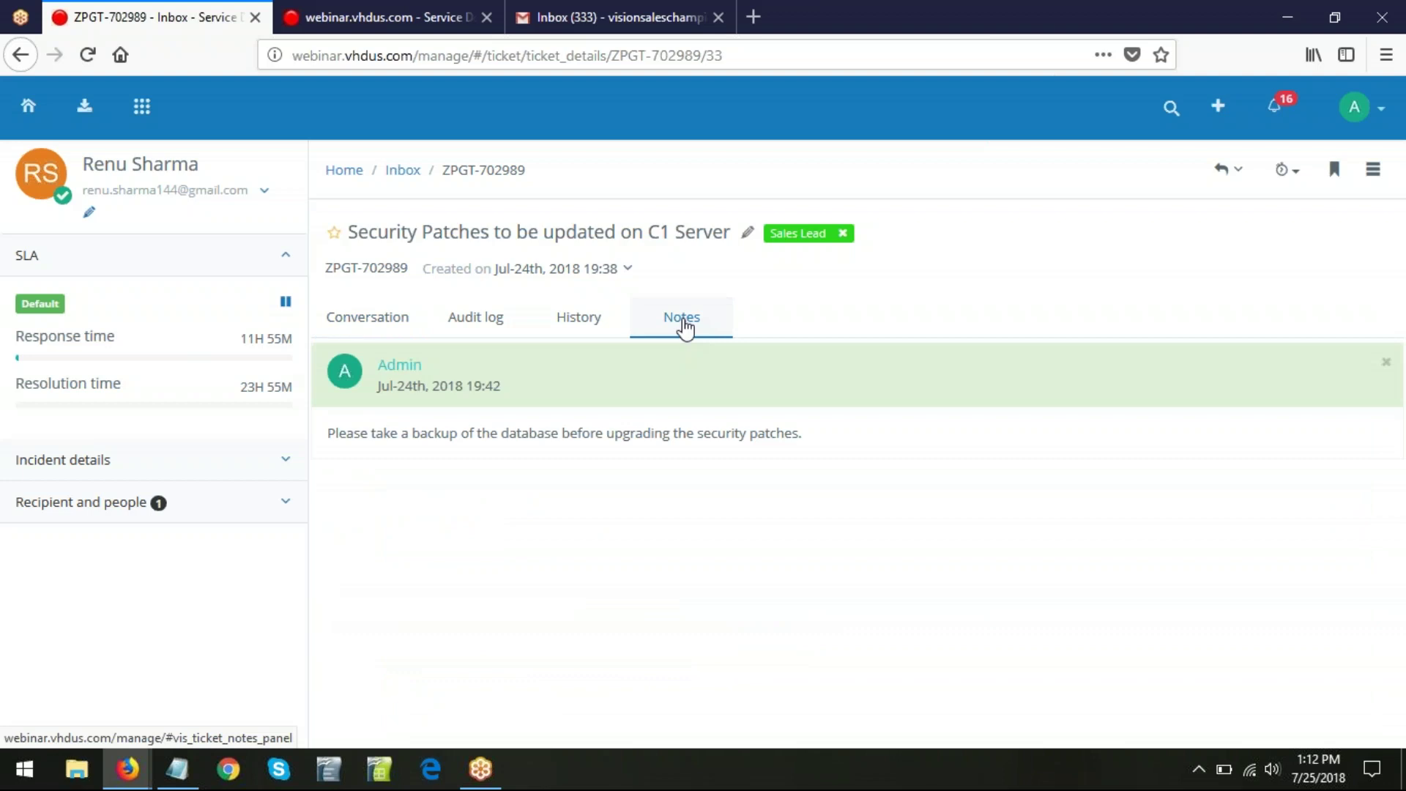
{"action": "left_click", "coordinate": [367, 319]}
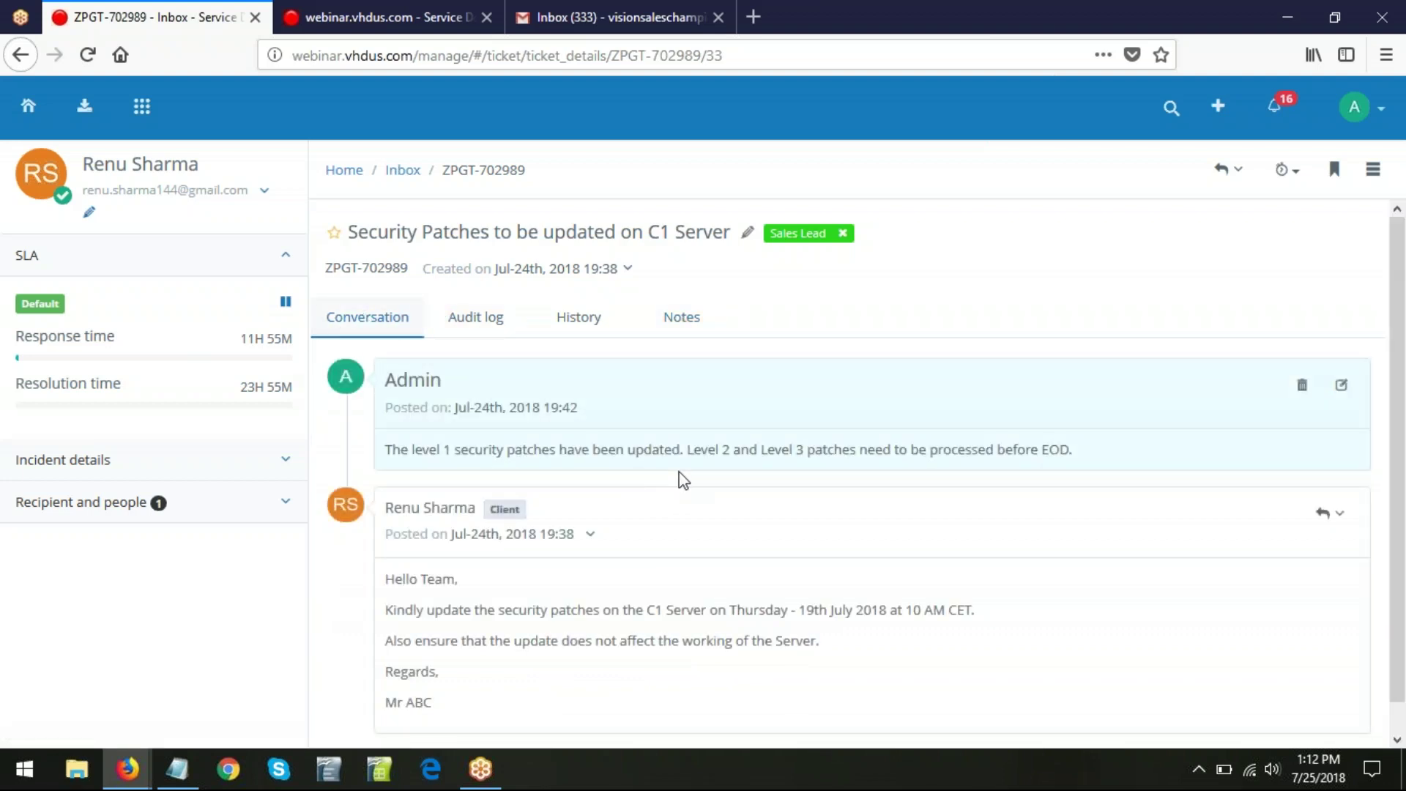
{"action": "left_click", "coordinate": [1373, 172]}
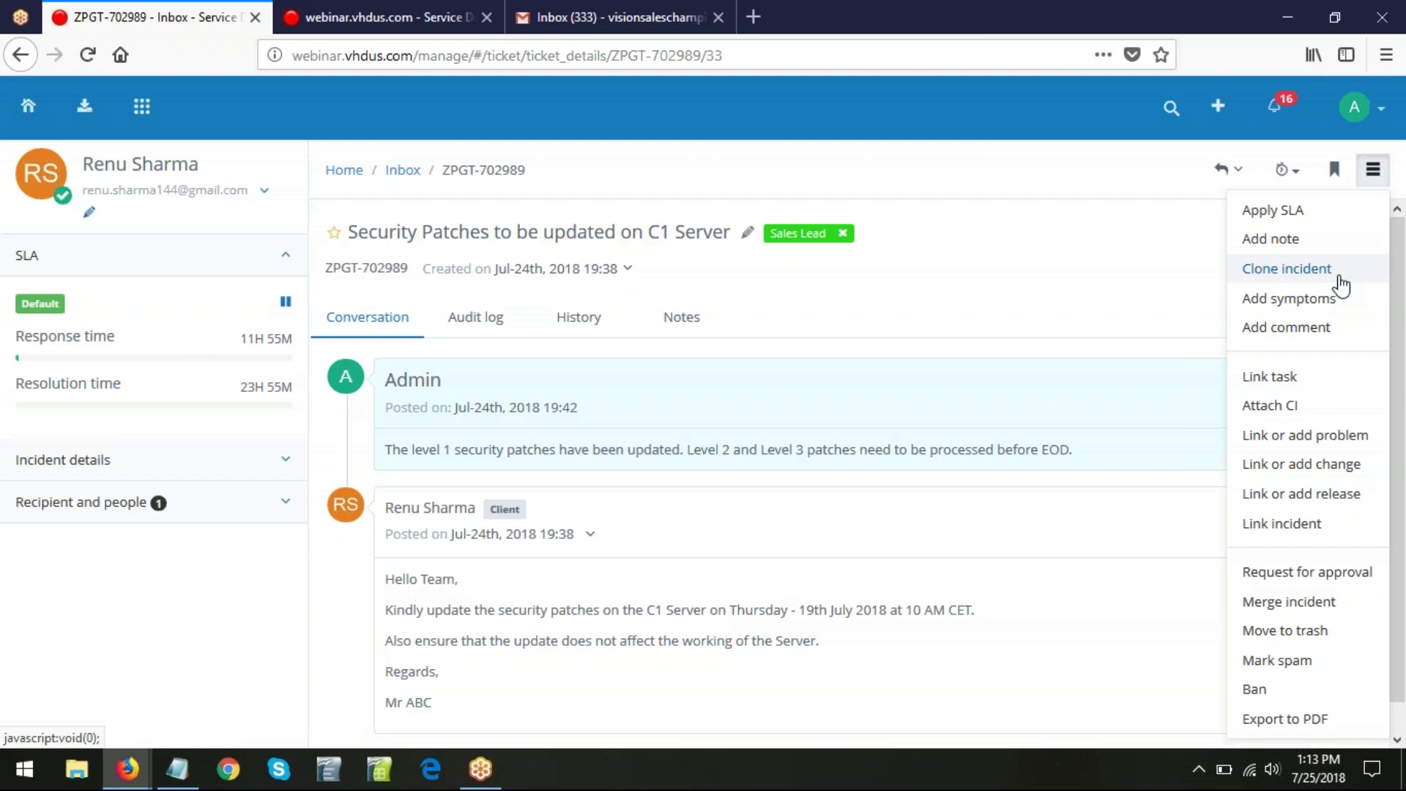
- Clone the incident with all posts under a new client email, then view clone BFLE-603622 in a new tab
{"action": "left_click", "coordinate": [1323, 282]}
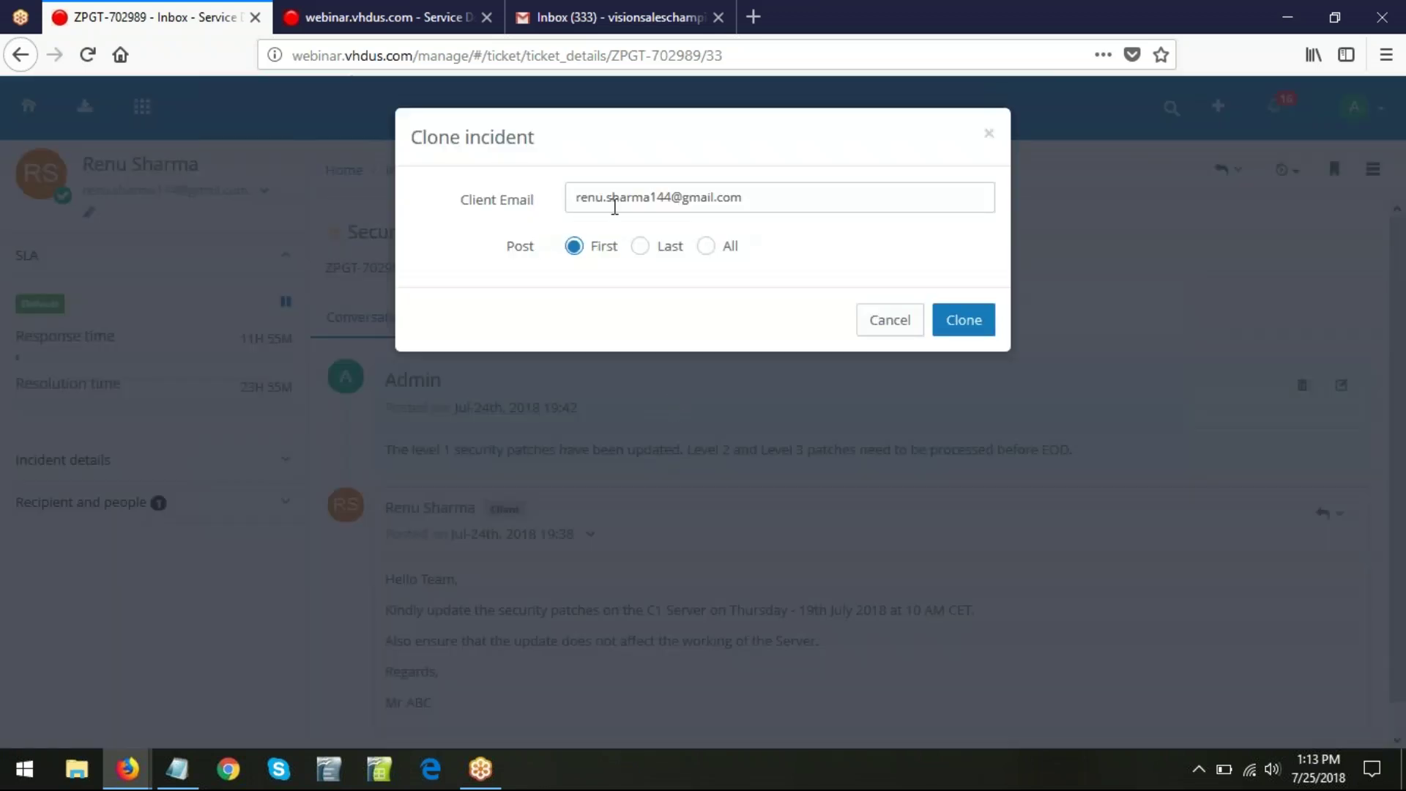
{"action": "left_click_drag", "start_coordinate": [672, 196], "coordinate": [283, 196]}
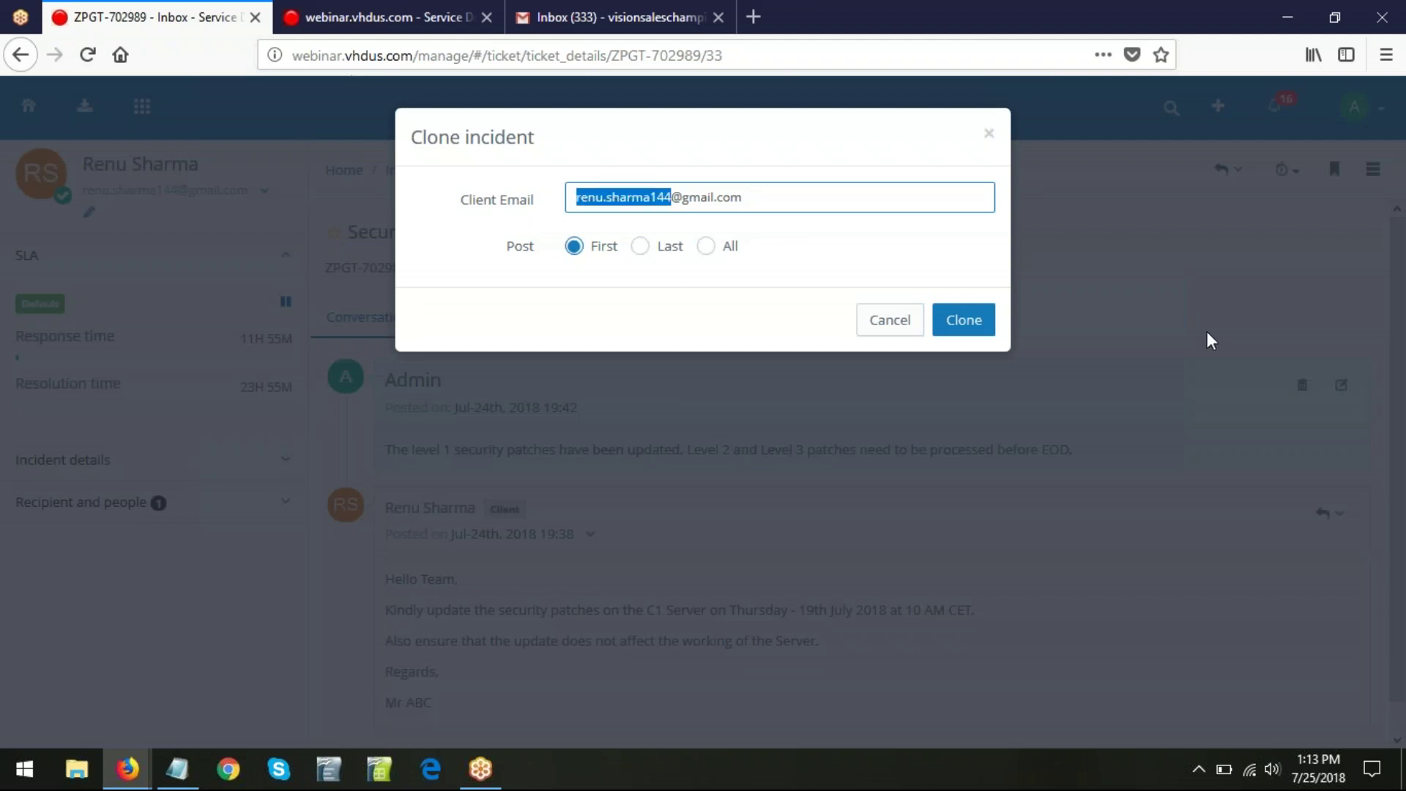
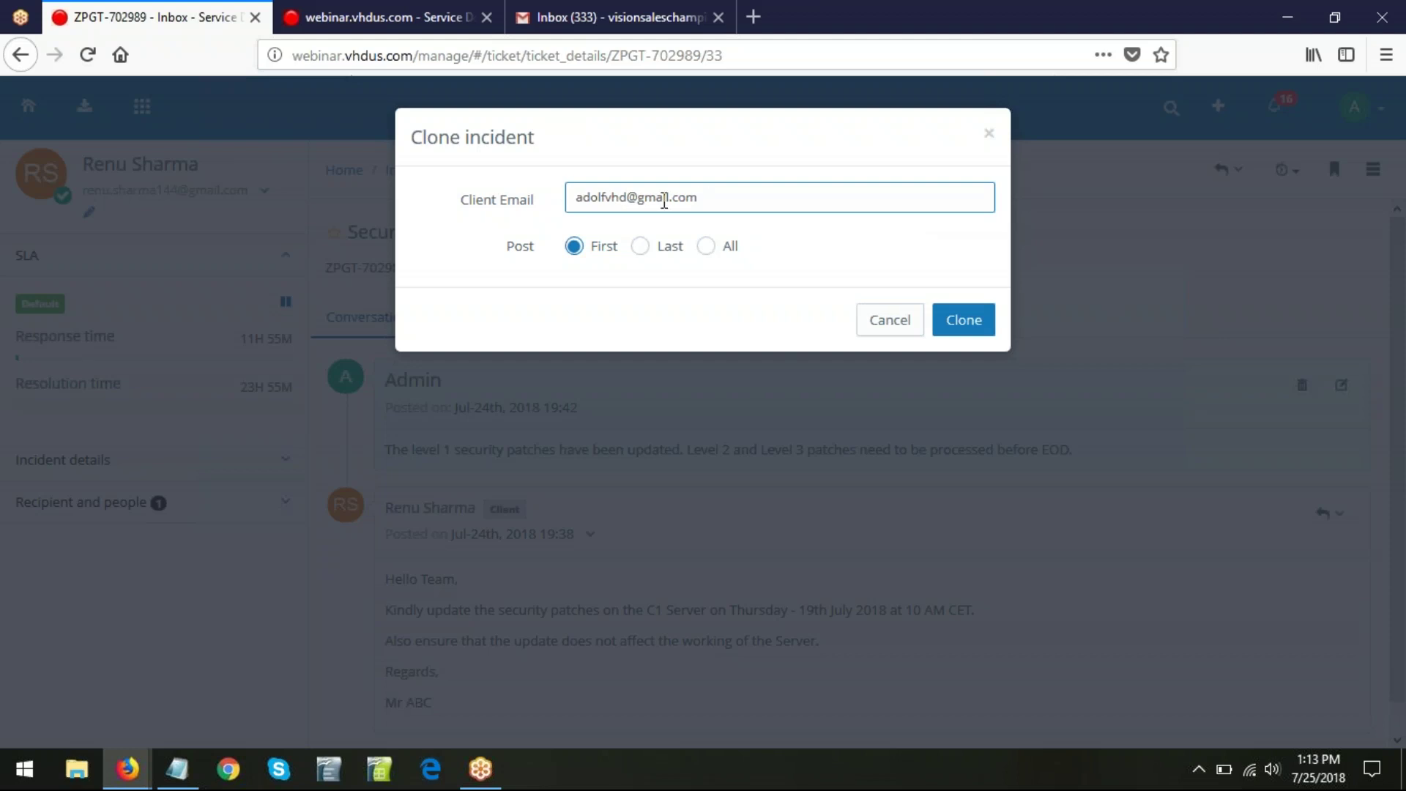
{"action": "left_click", "coordinate": [706, 246]}
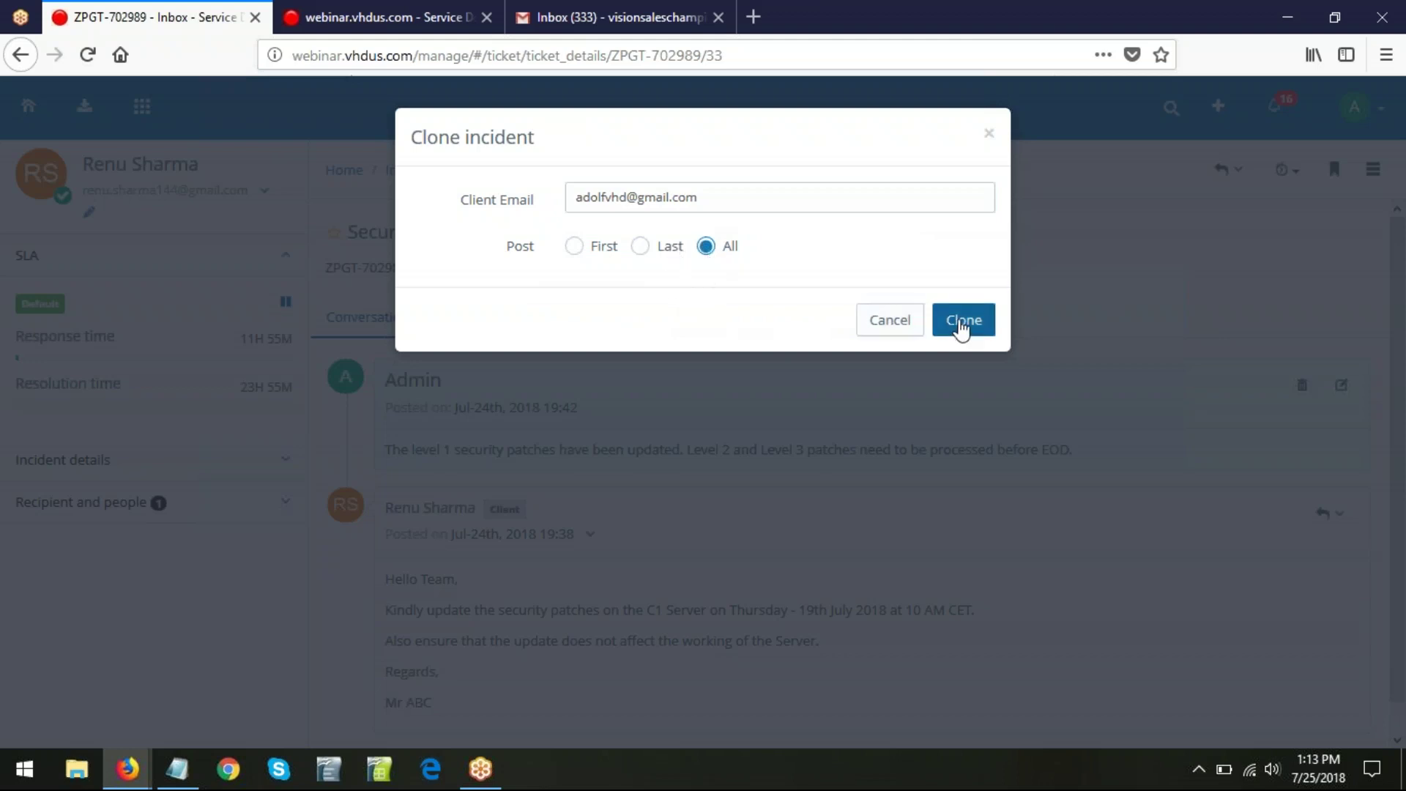
{"action": "left_click", "coordinate": [961, 320]}
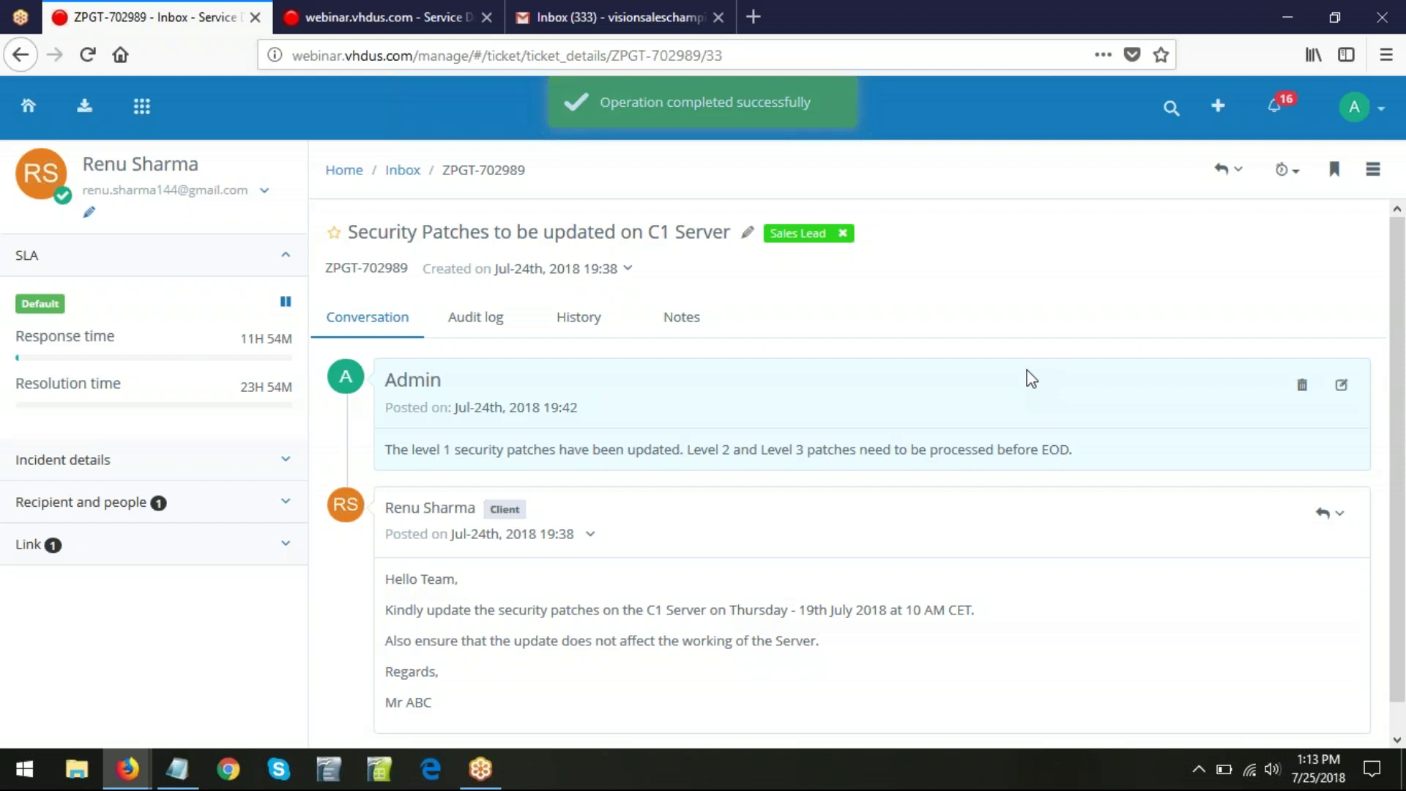
{"action": "left_click", "coordinate": [289, 551]}
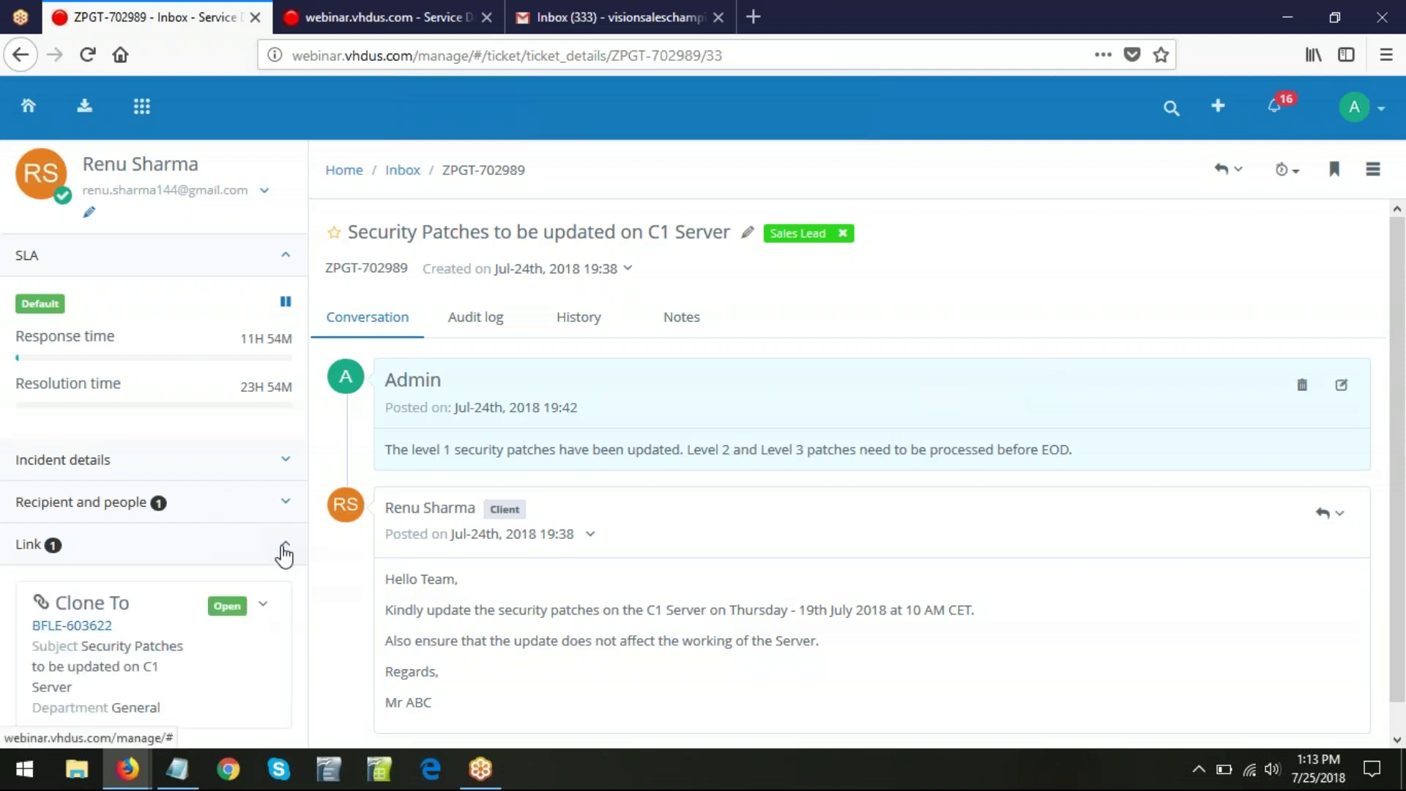
{"action": "middle_click", "coordinate": [66, 631]}
- Review clone BFLE-603622 in its tab, close it, and bring up the original ticket's actions menu
{"action": "left_click", "coordinate": [360, 11]}
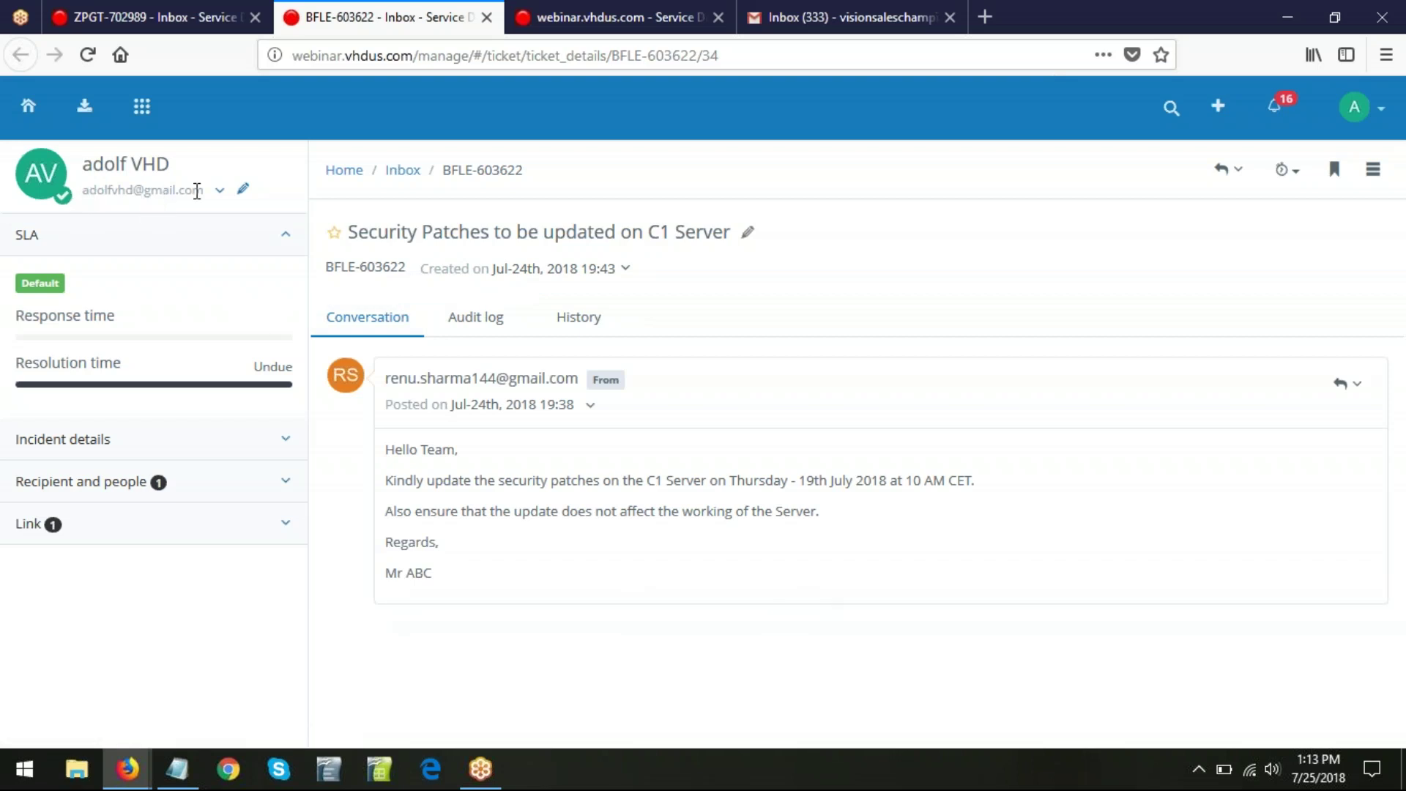
{"action": "left_click", "coordinate": [487, 17]}
{"action": "left_click", "coordinate": [1375, 169]}
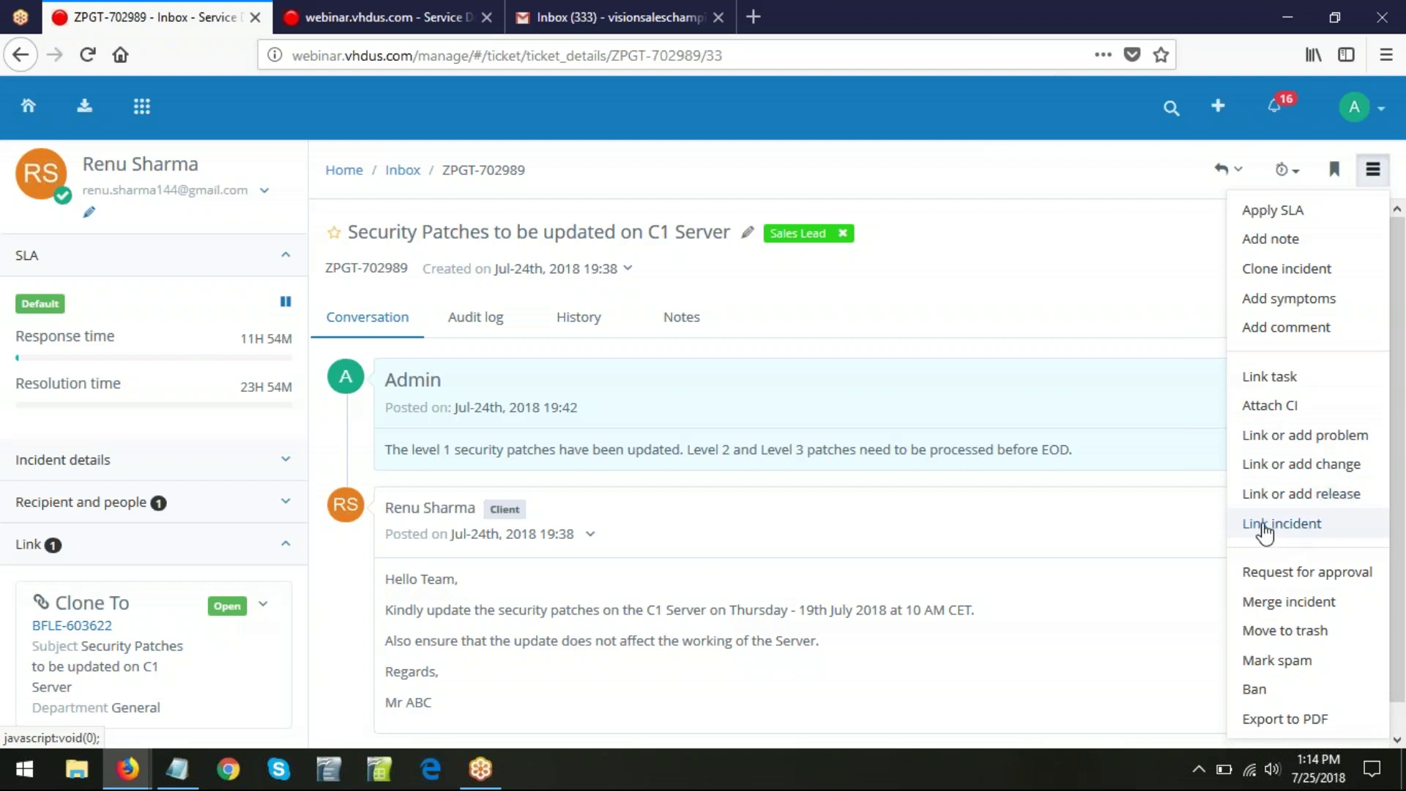
{"action": "left_click", "coordinate": [1310, 532]}
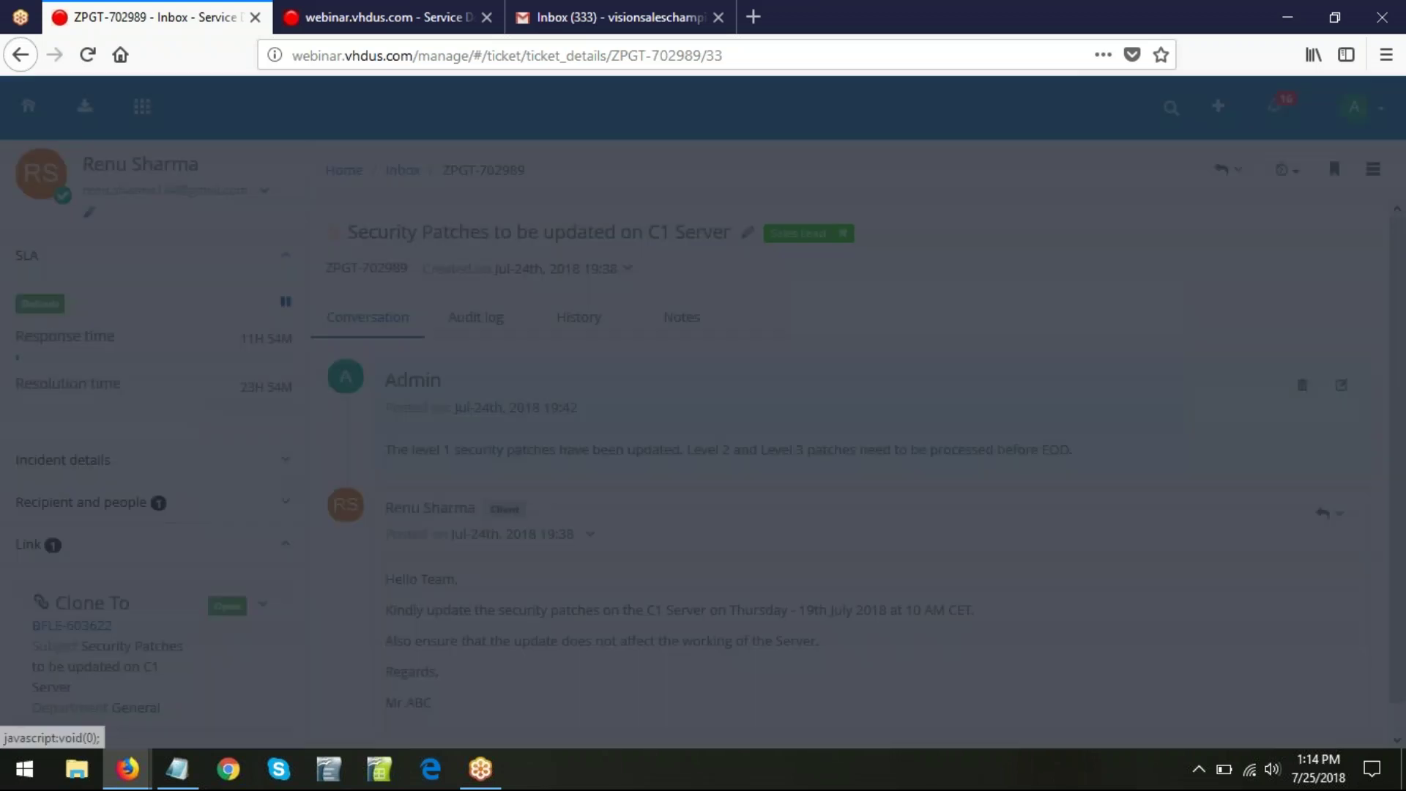
{"action": "left_click", "coordinate": [936, 210]}
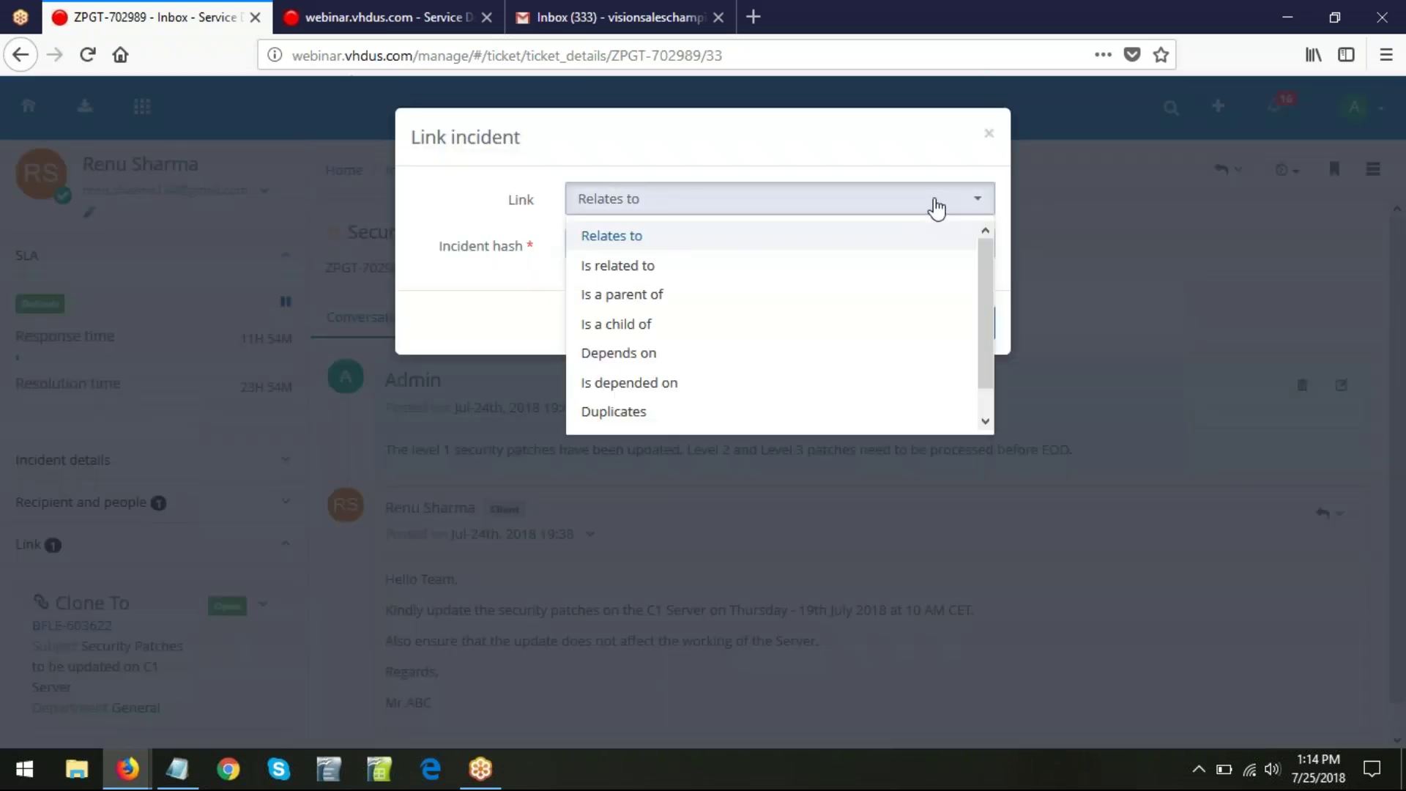
{"action": "left_click", "coordinate": [721, 296]}
{"action": "left_click", "coordinate": [667, 253]}
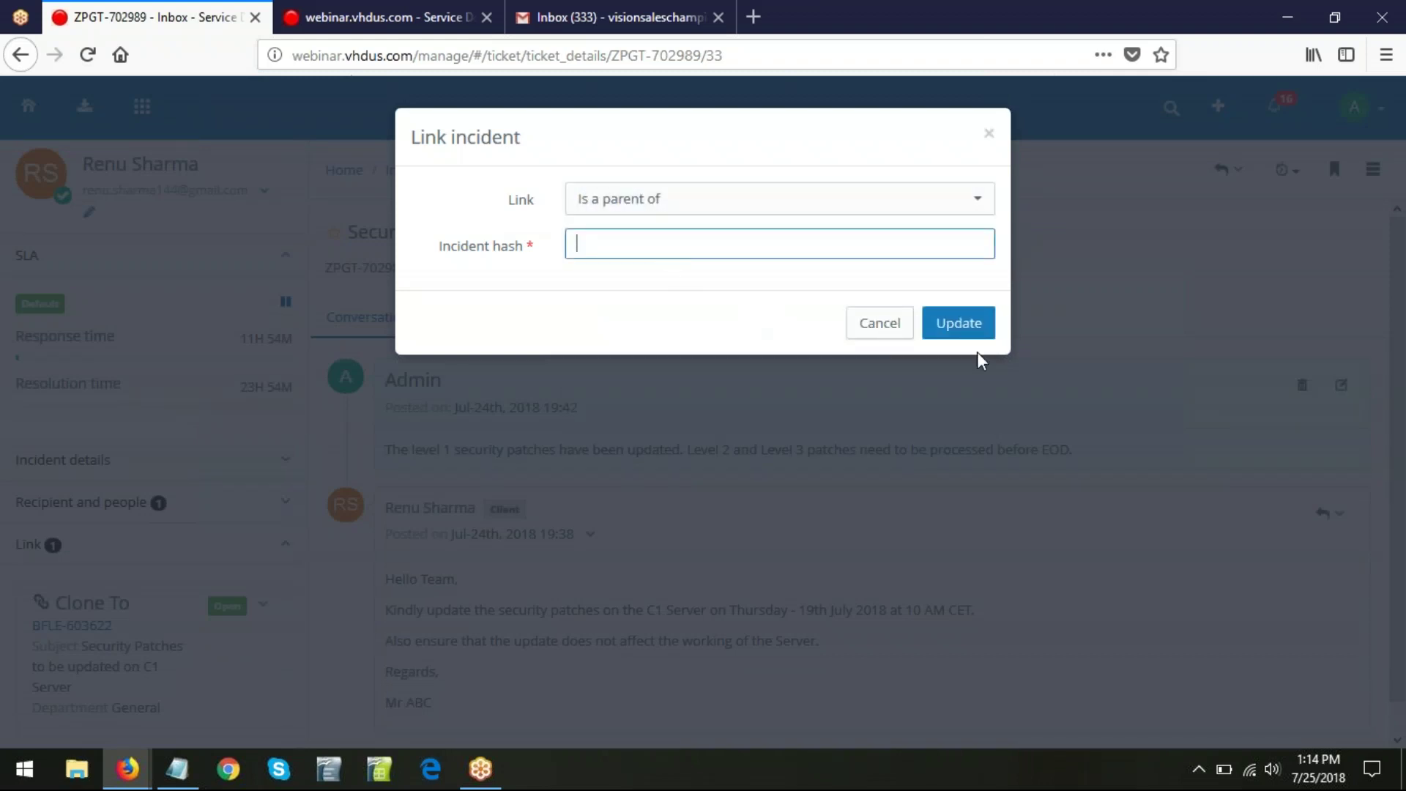
{"action": "left_click", "coordinate": [874, 334]}
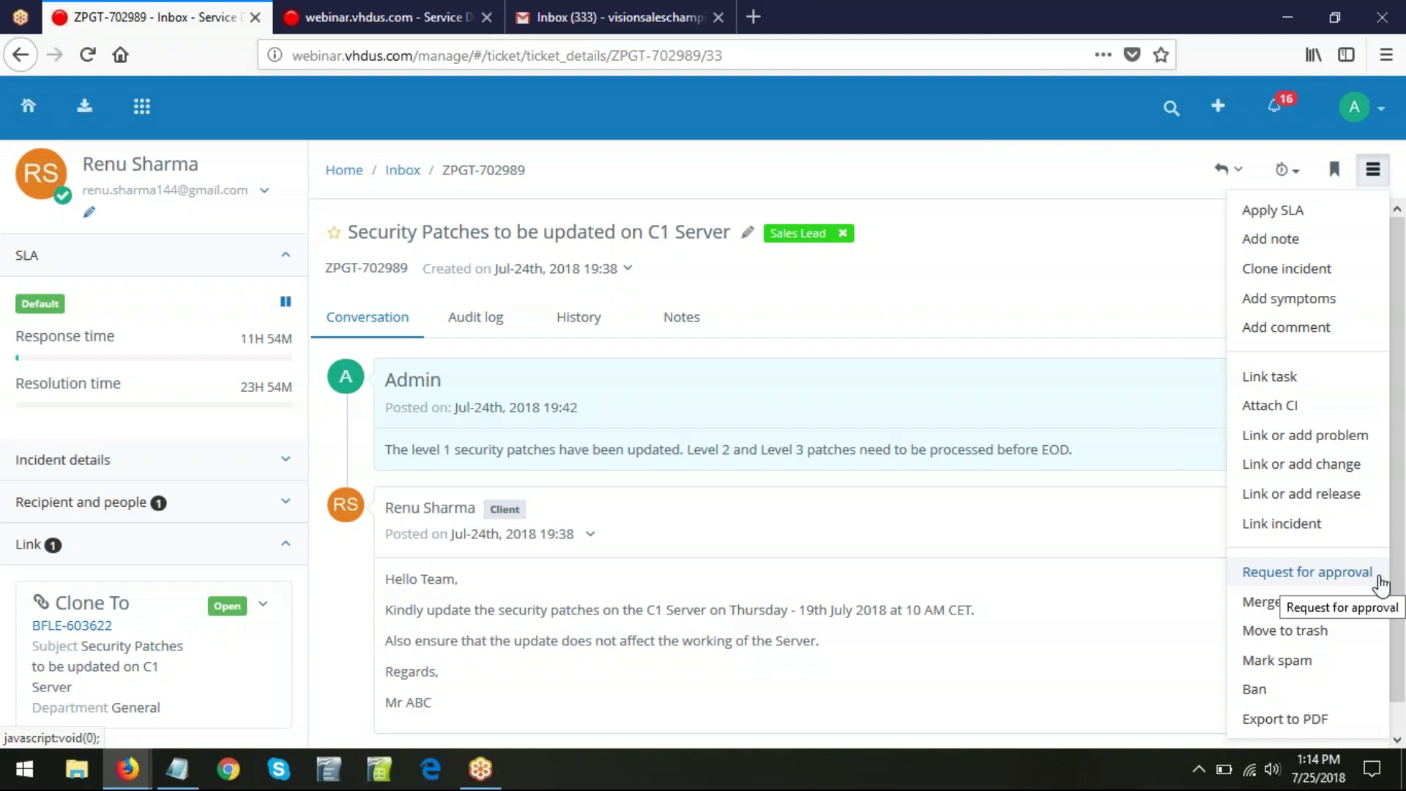
{"action": "left_click", "coordinate": [1276, 576]}
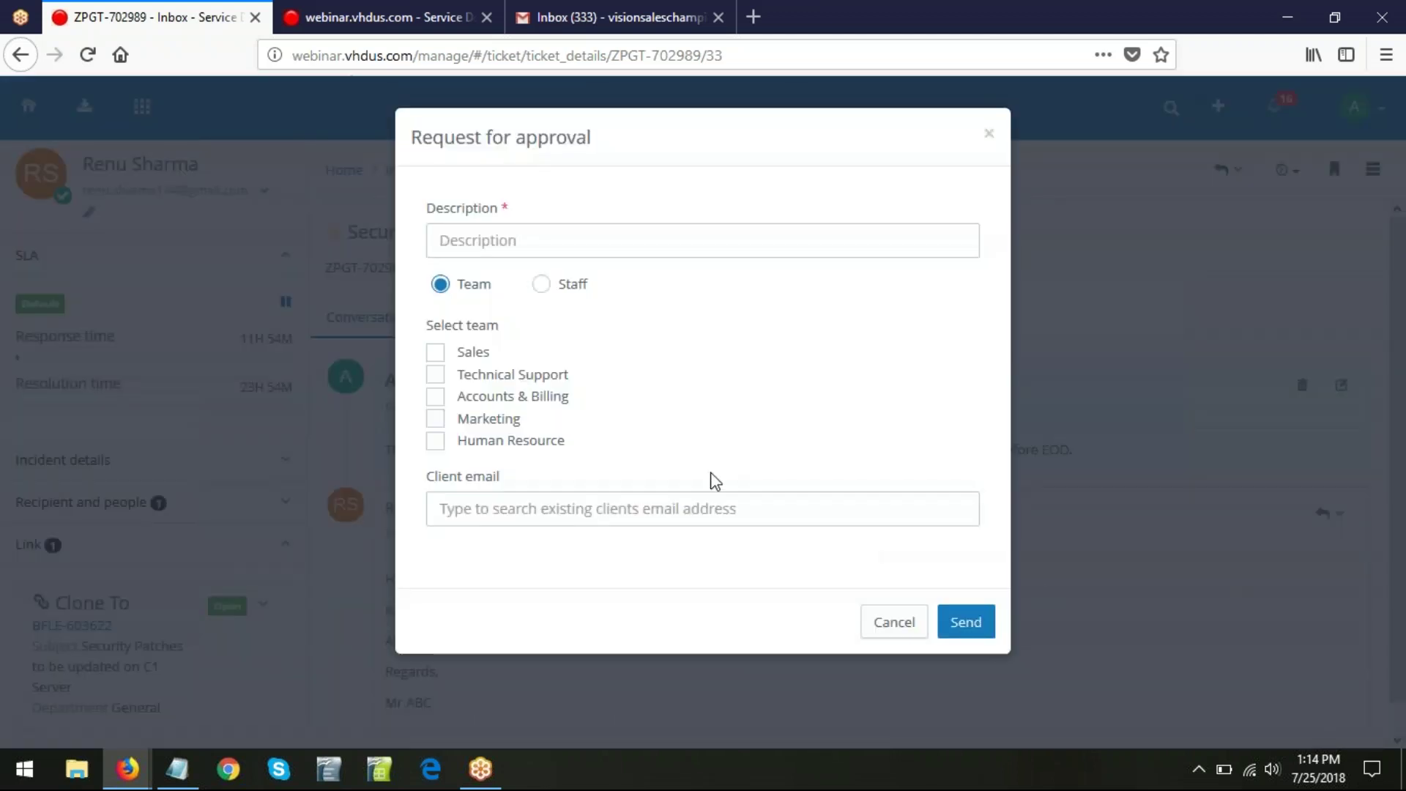
{"action": "left_click", "coordinate": [474, 239]}
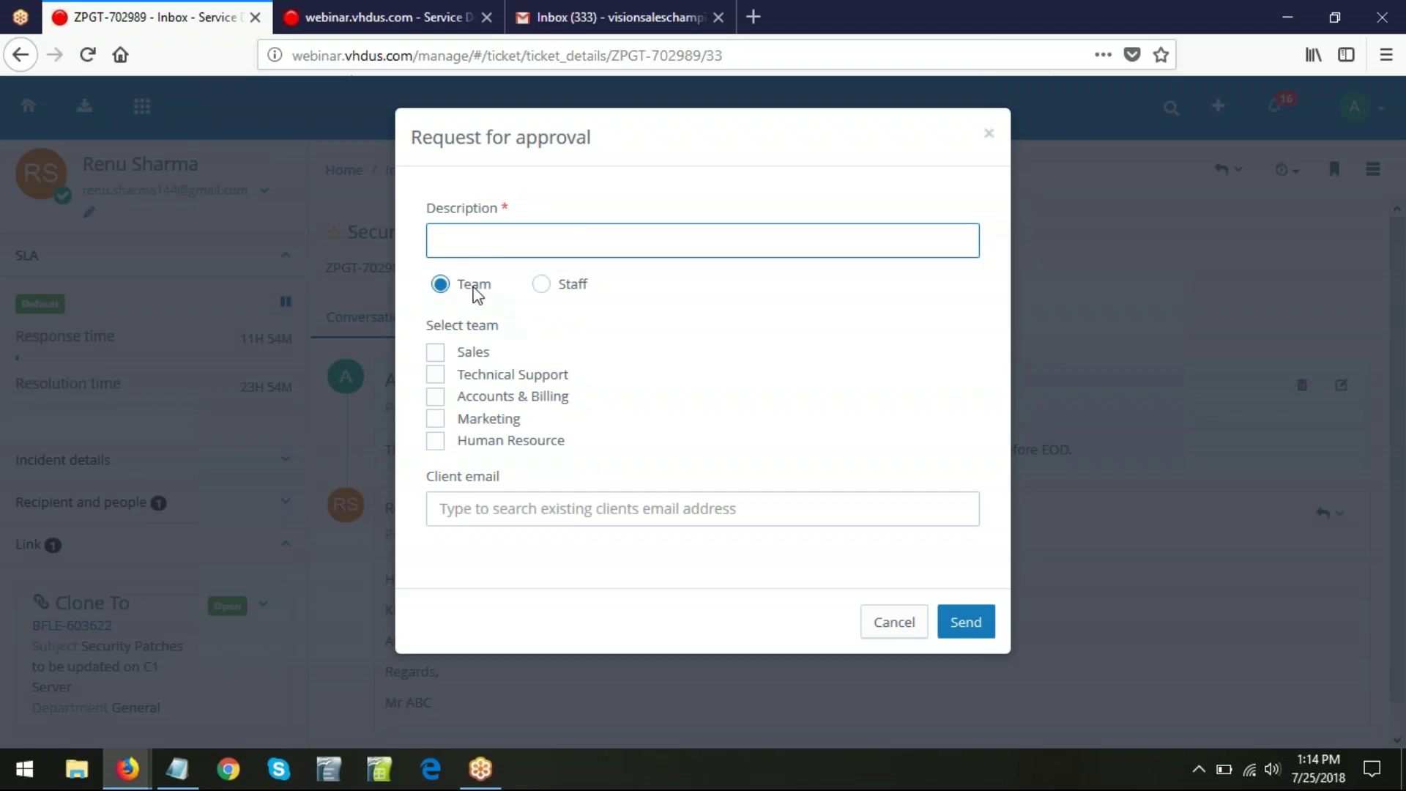
{"action": "left_click", "coordinate": [542, 278]}
{"action": "left_click", "coordinate": [435, 353]}
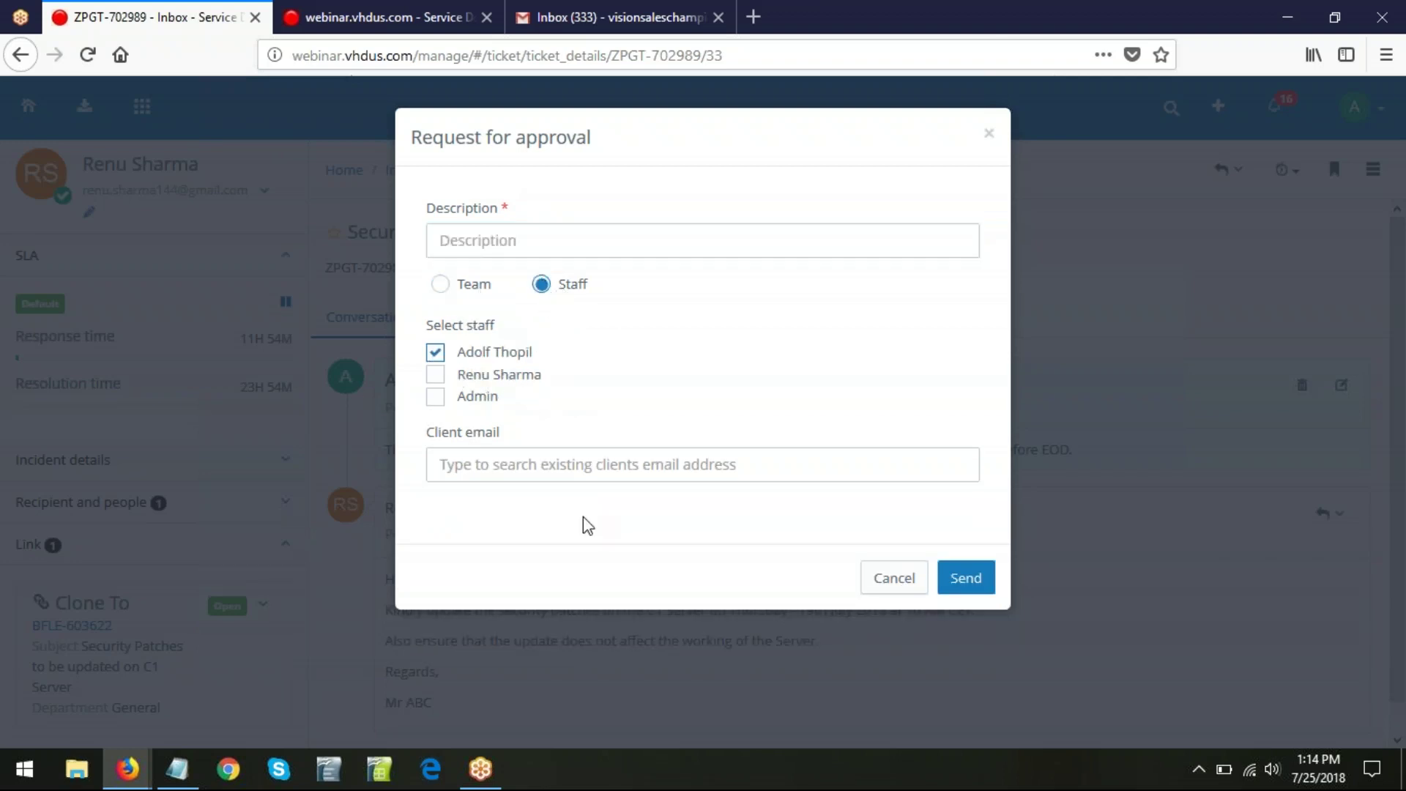
{"action": "left_click", "coordinate": [967, 580]}
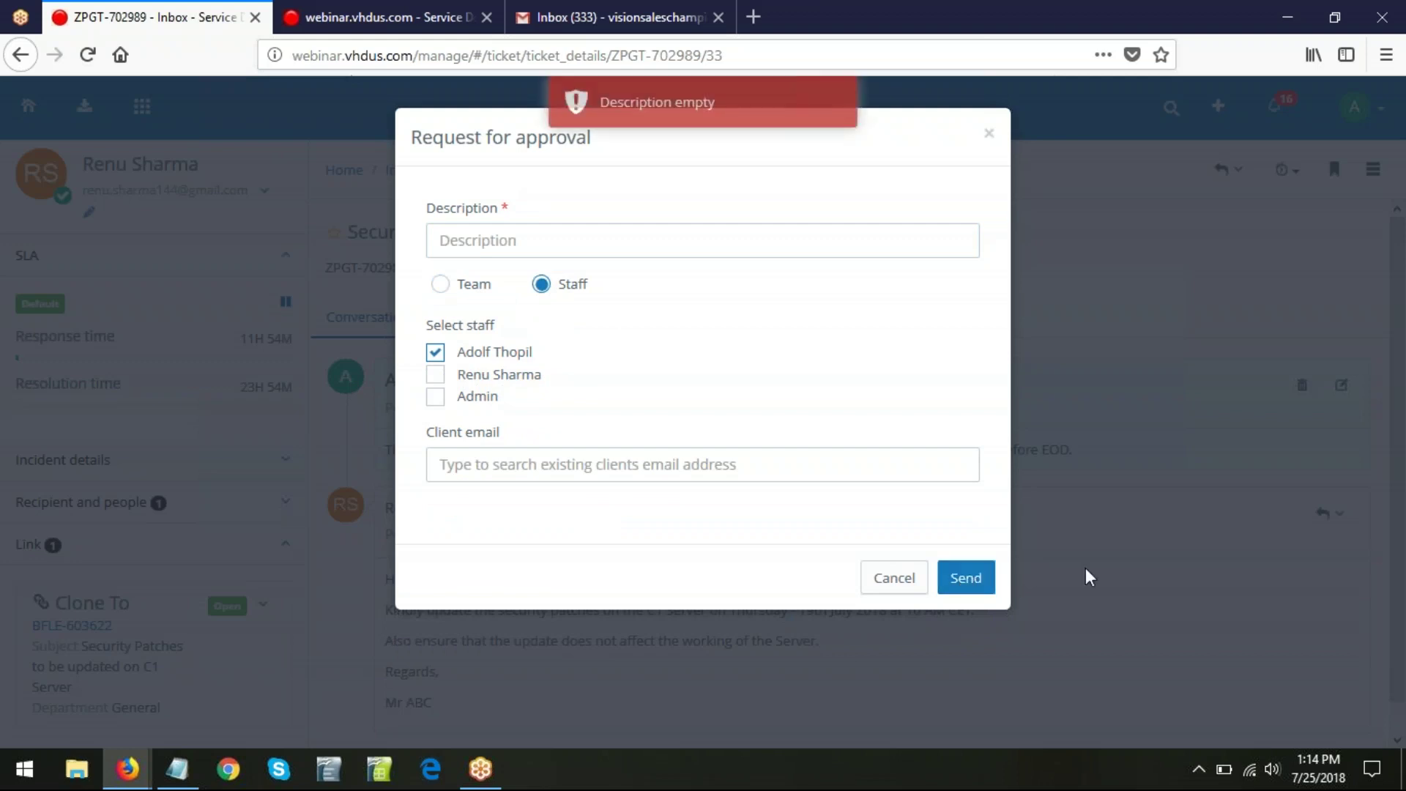
{"action": "left_click", "coordinate": [919, 577]}
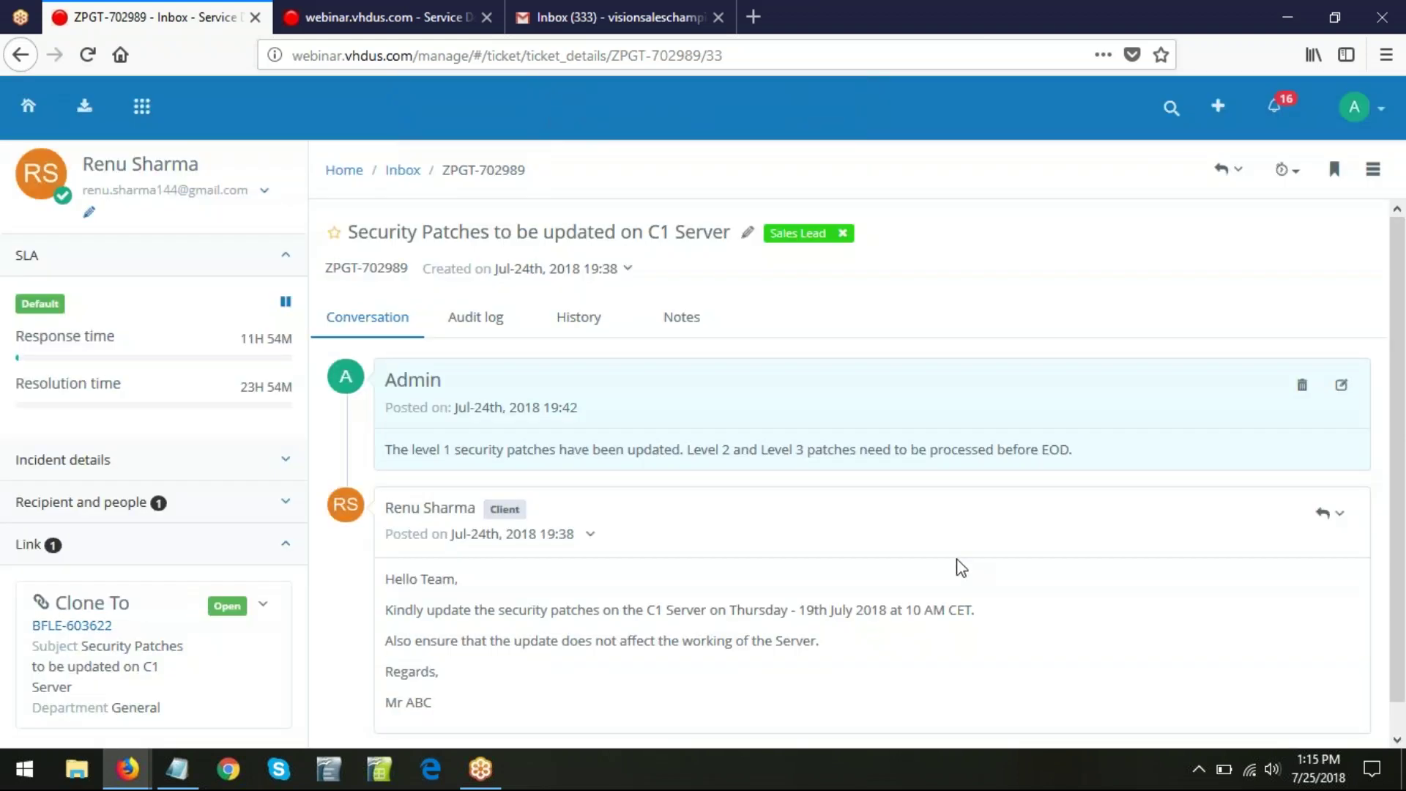
{"action": "left_click", "coordinate": [1371, 171]}
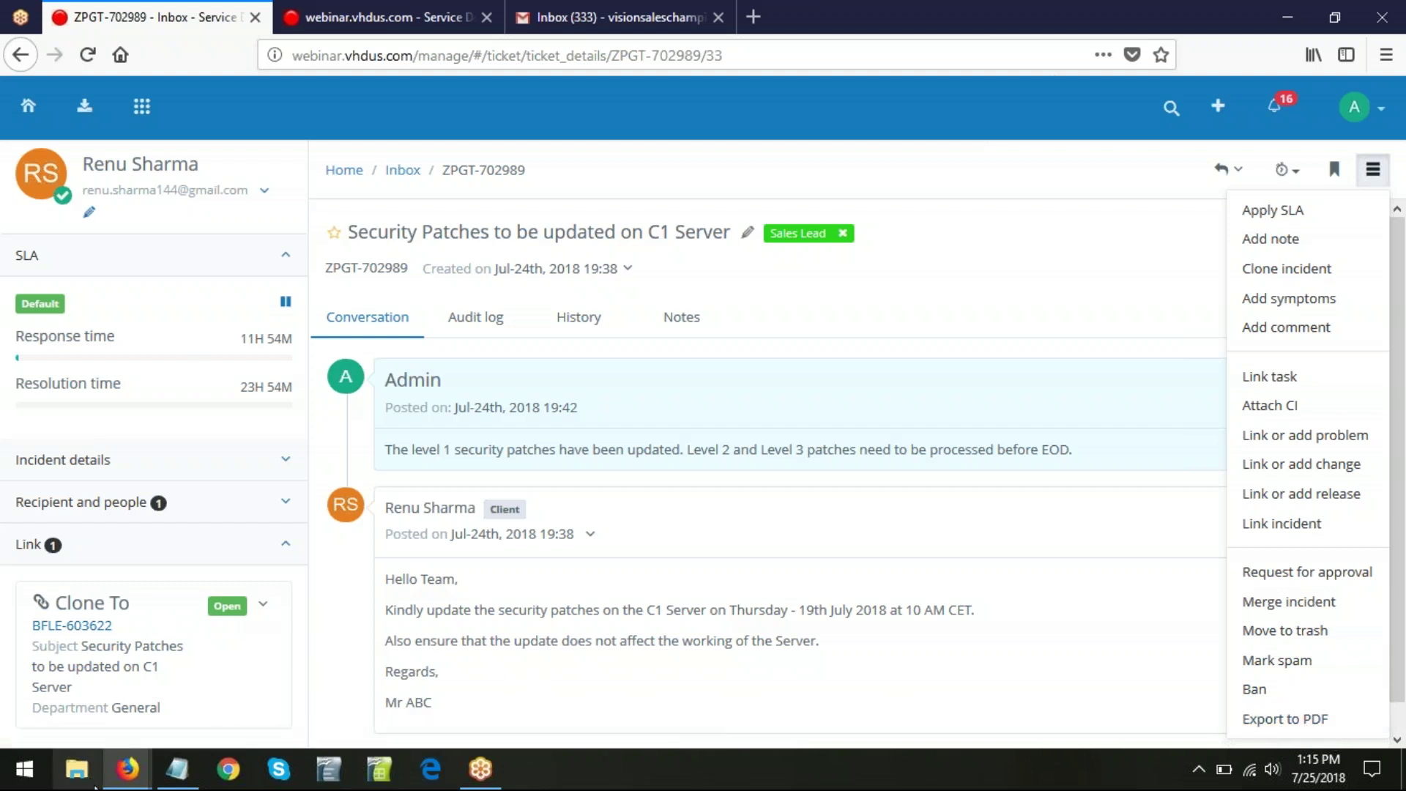
- Briefly view the Webinars presentation, then minimize Firefox to get back to the helpdesk ticket
{"action": "mouse_move", "coordinate": [127, 769]}
{"action": "left_click", "coordinate": [335, 662]}
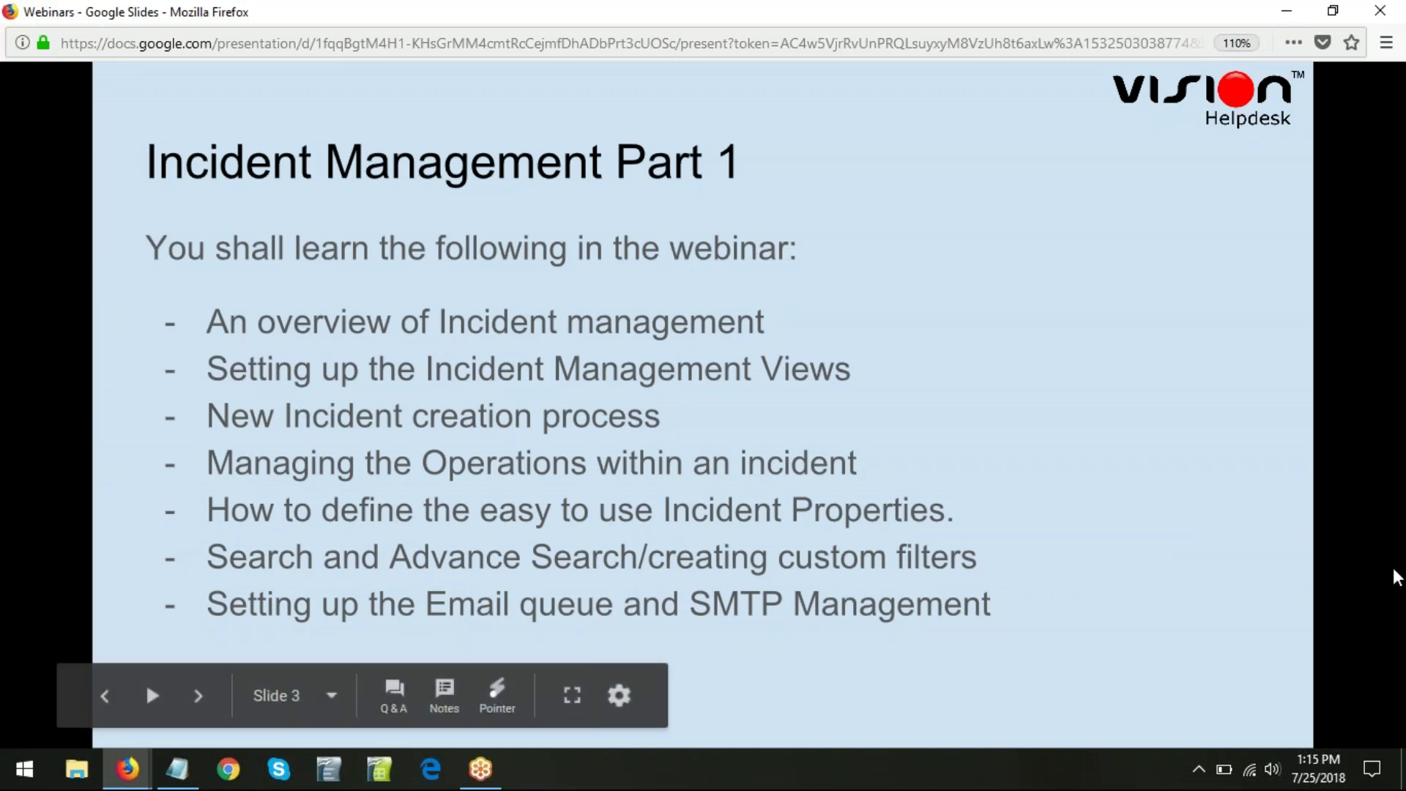
{"action": "mouse_move", "coordinate": [1224, 774]}
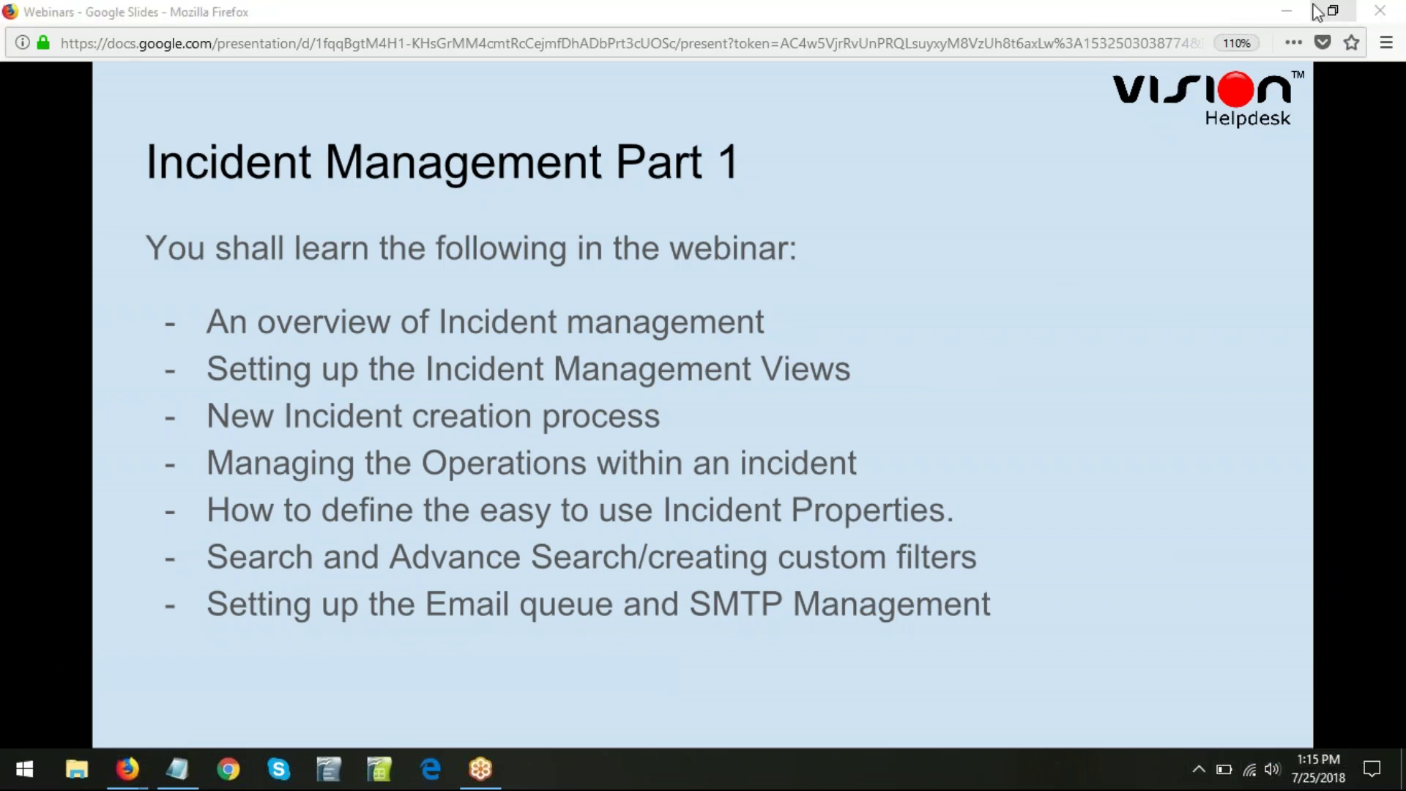
{"action": "left_click", "coordinate": [1288, 11]}
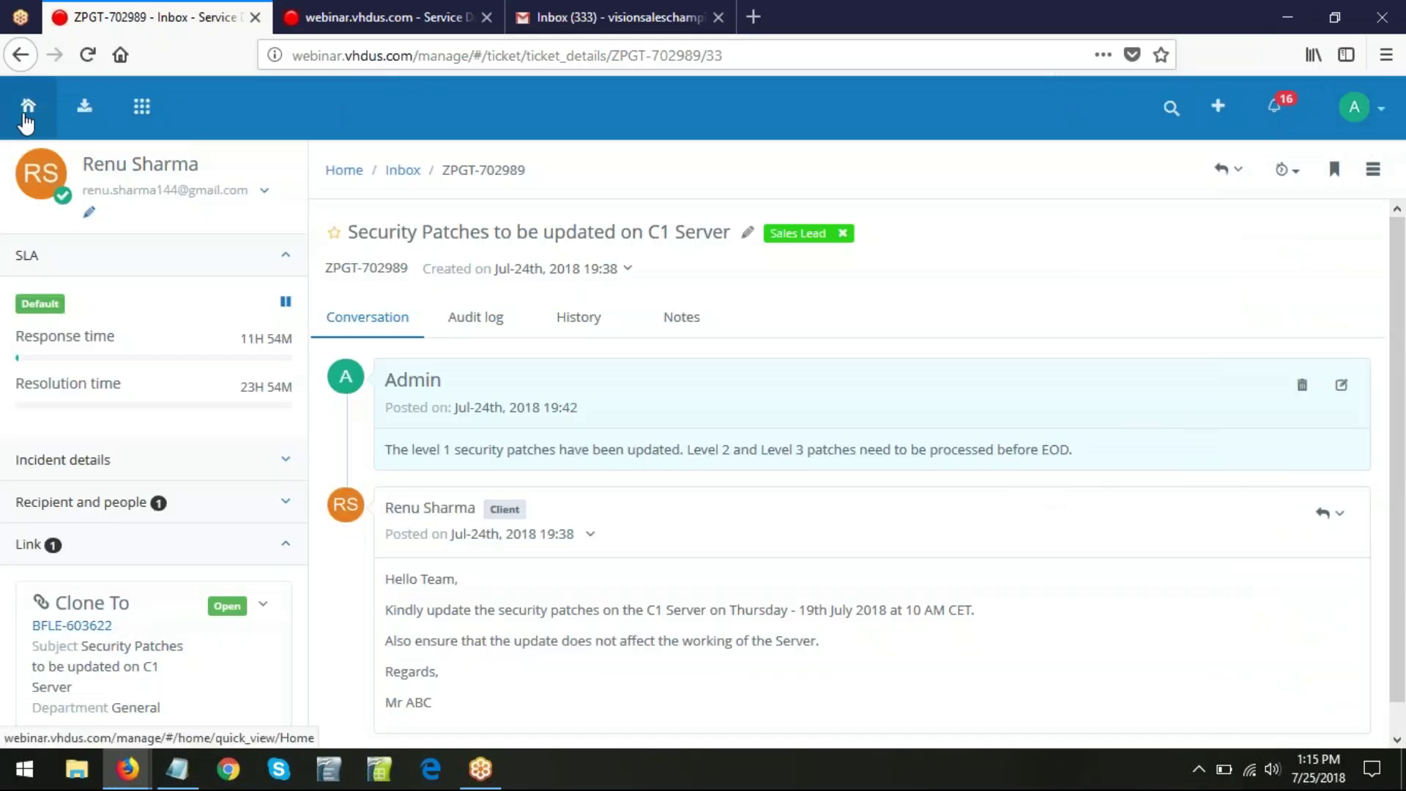
- Go from Home through the avatar menu to Settings and view the webinar.vhdus.com domain
{"action": "left_click", "coordinate": [27, 109]}
{"action": "left_click", "coordinate": [1380, 113]}
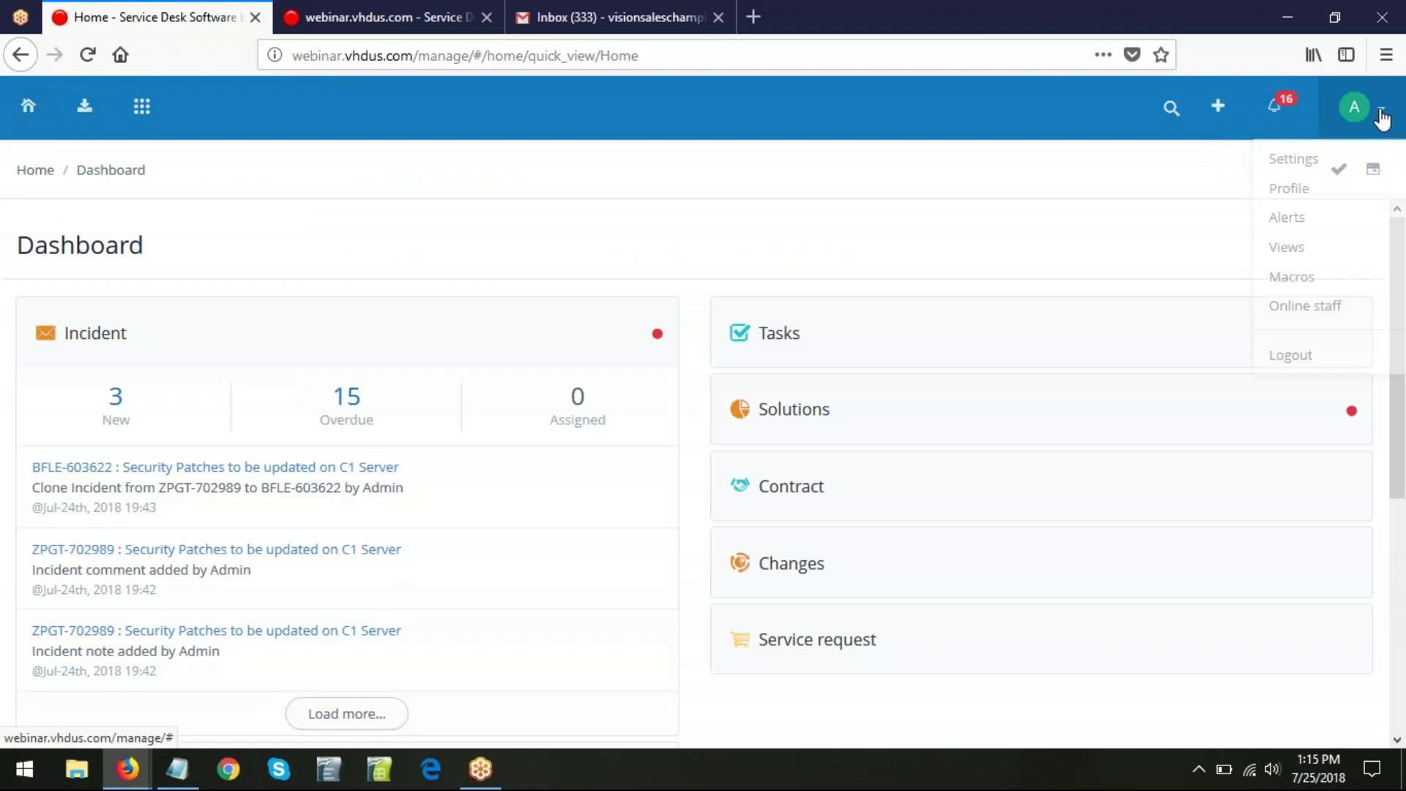
{"action": "left_click", "coordinate": [1288, 174]}
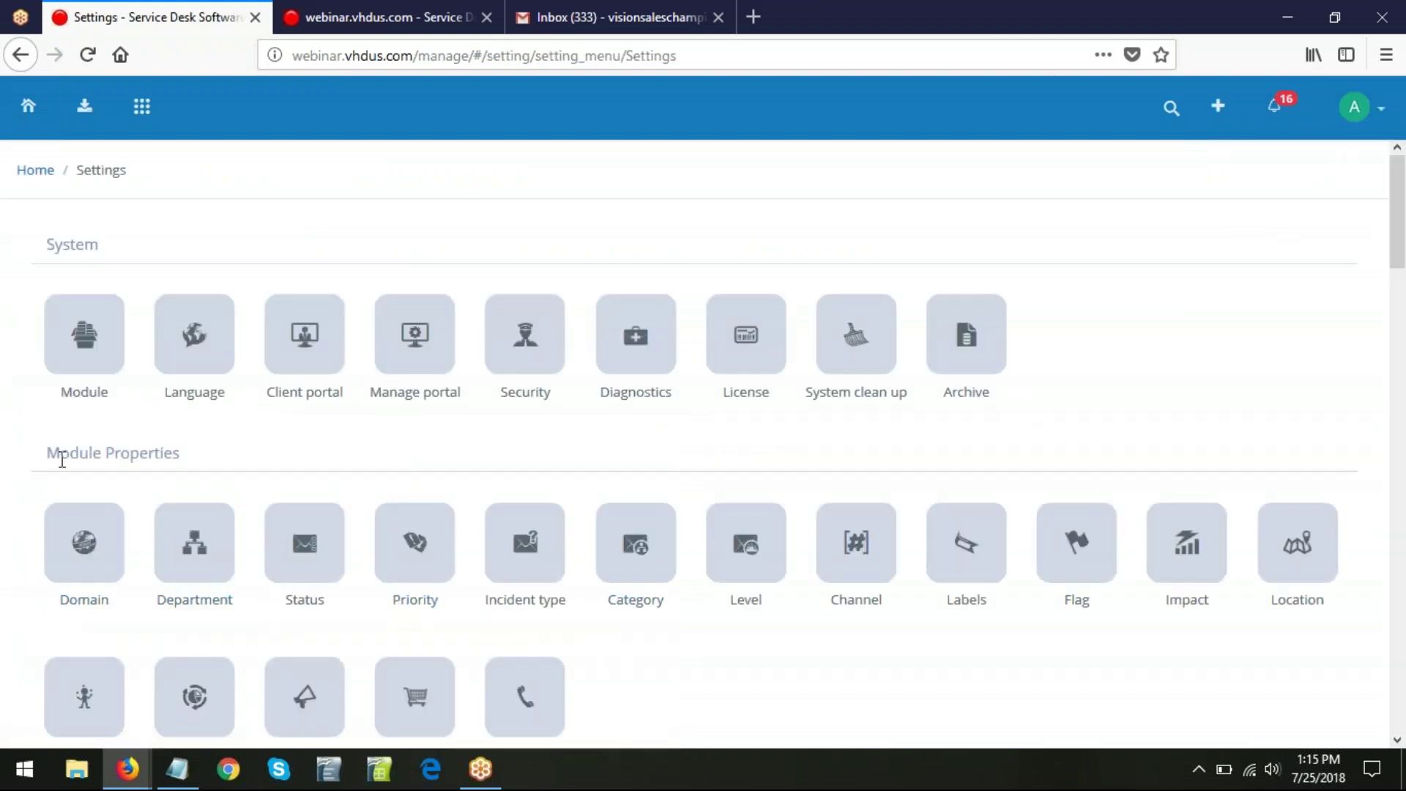
{"action": "scroll", "coordinate": [913, 595], "scroll_direction": "down", "scroll_amount": 2}
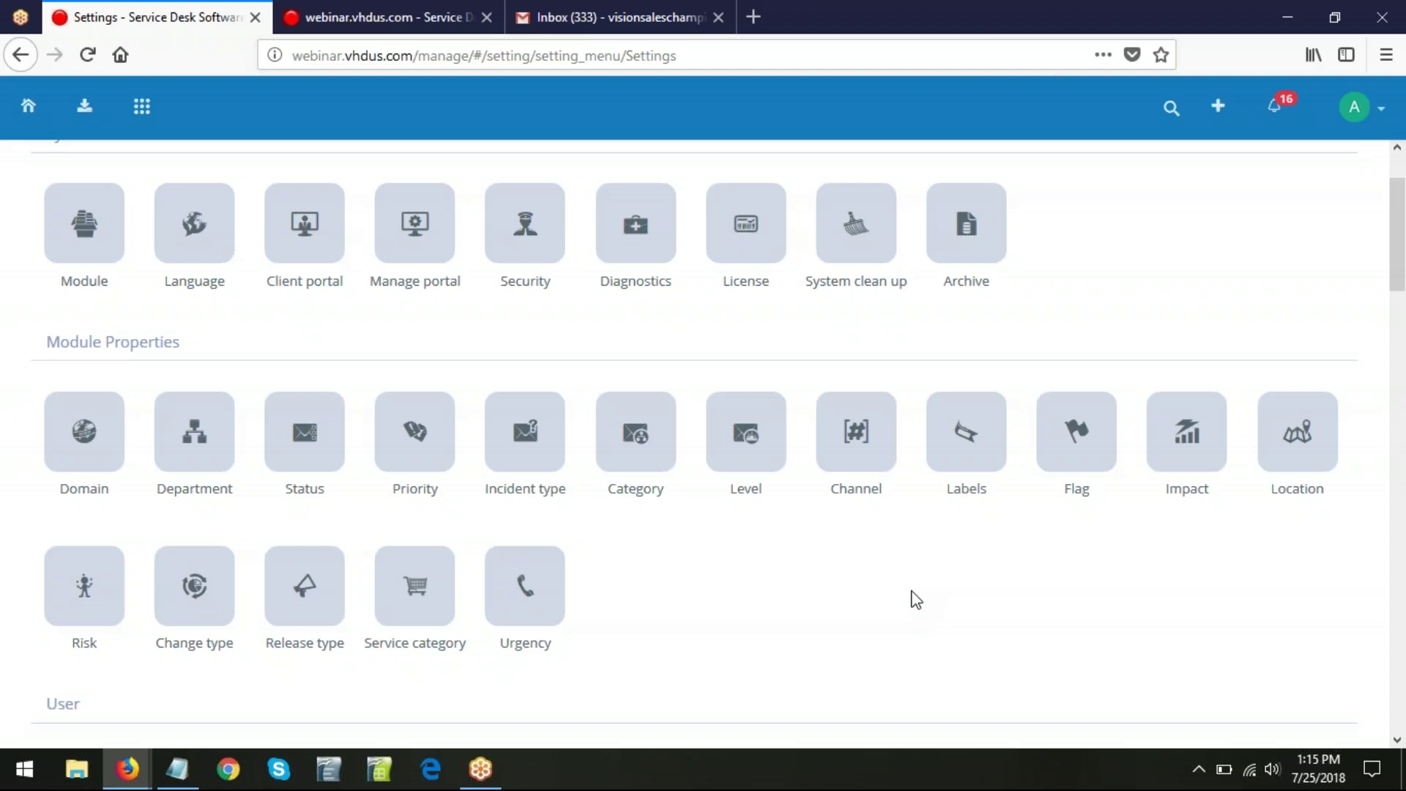
{"action": "left_click", "coordinate": [105, 431]}
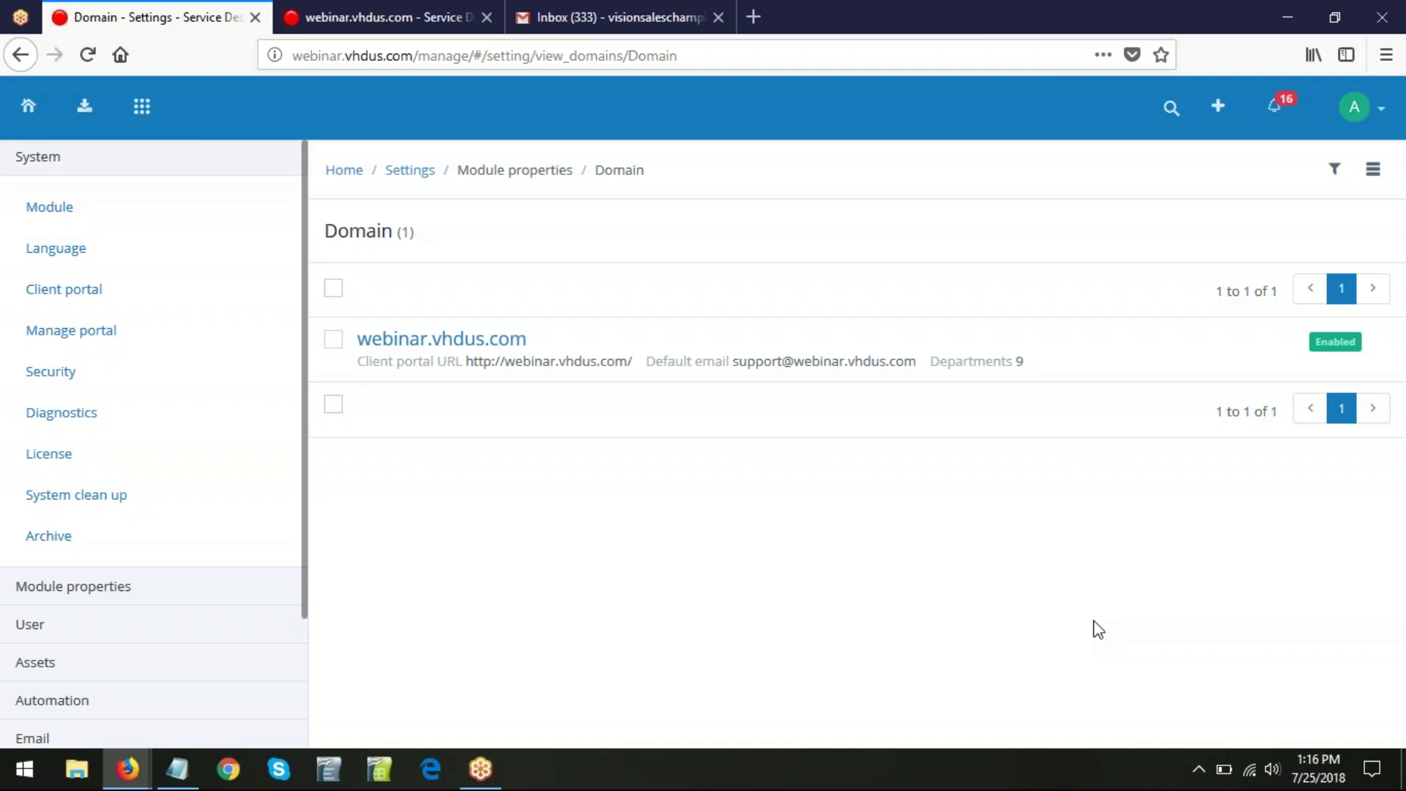
- Browse the nine-department list from General to R&D, then go back to the main Settings page
{"action": "left_click", "coordinate": [401, 172]}
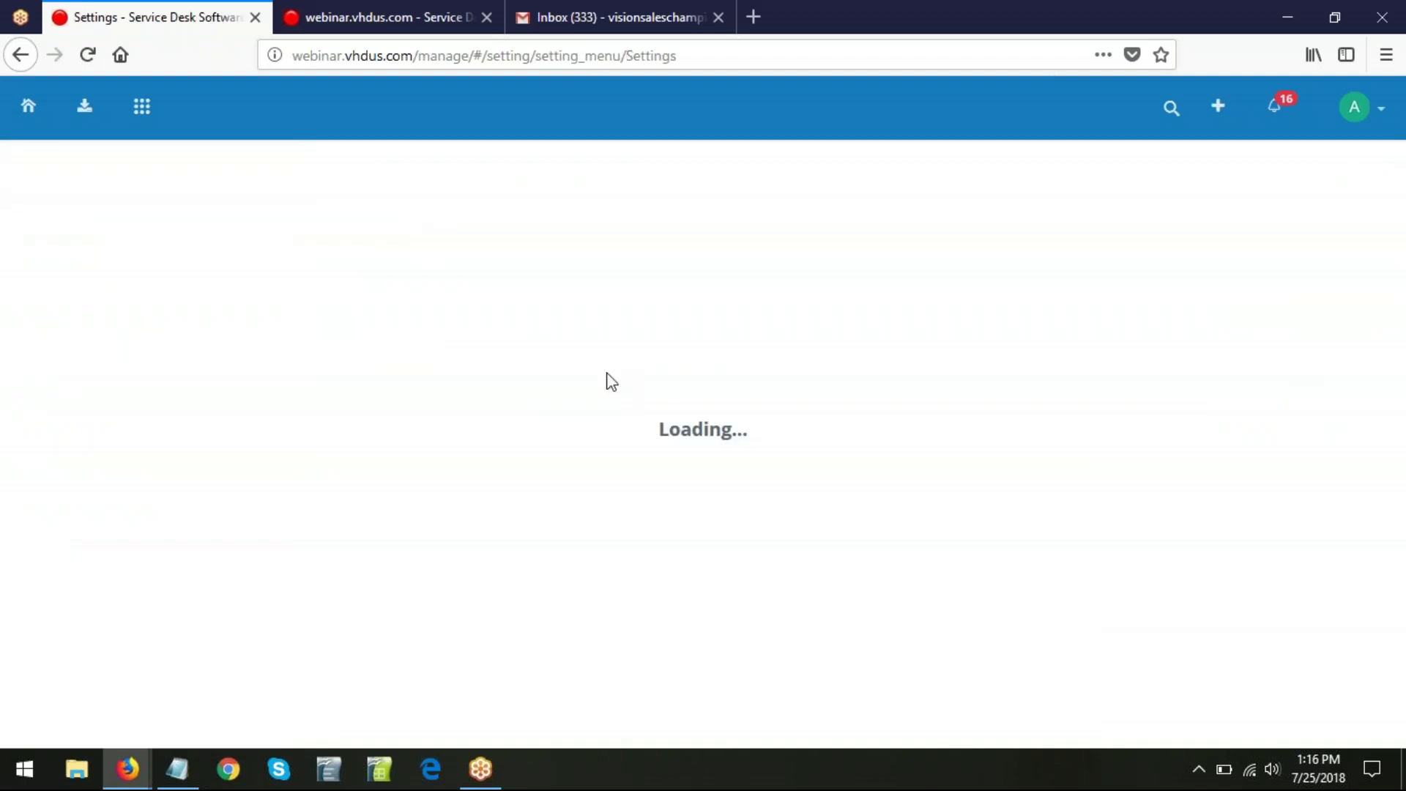
{"action": "scroll", "coordinate": [448, 470], "scroll_direction": "down", "scroll_amount": 3}
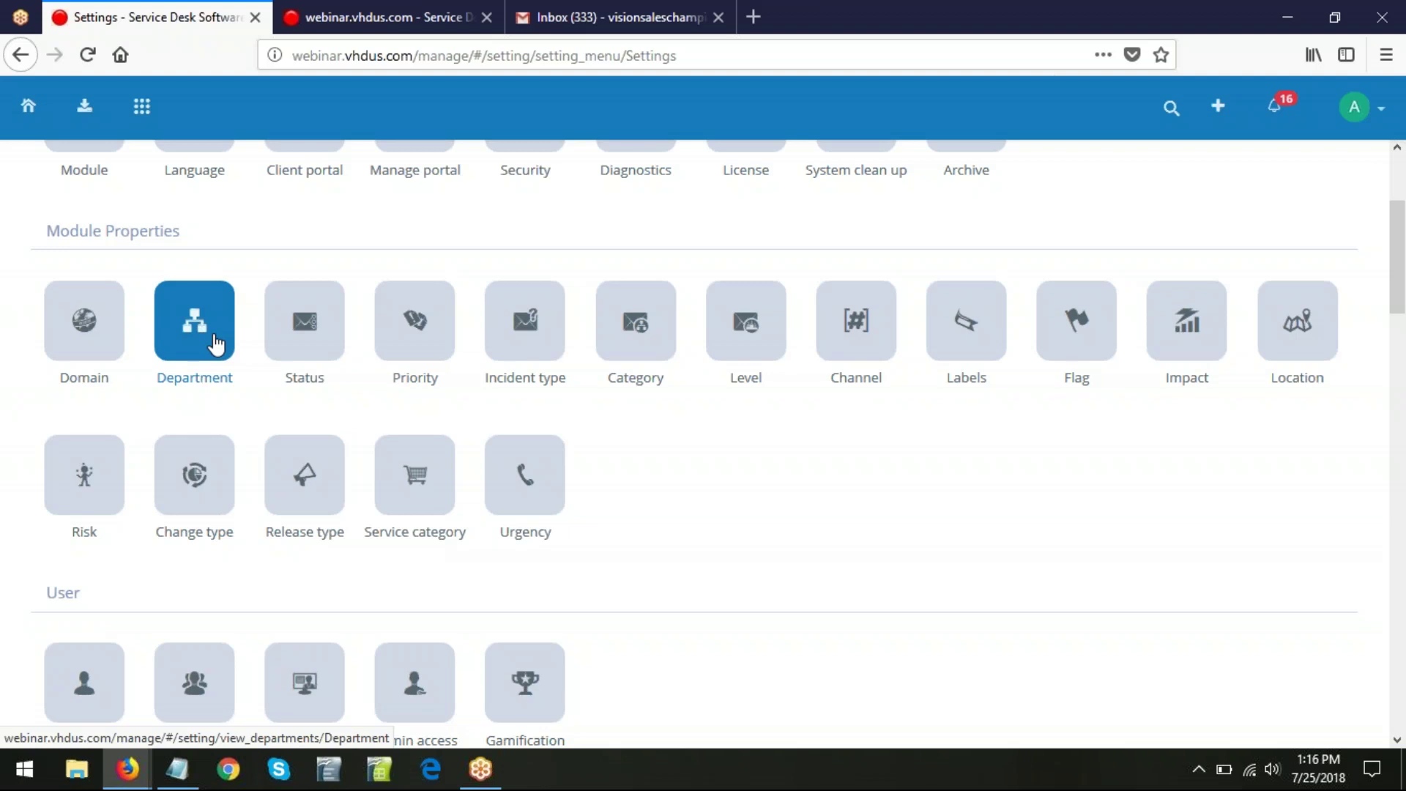
{"action": "left_click", "coordinate": [216, 345]}
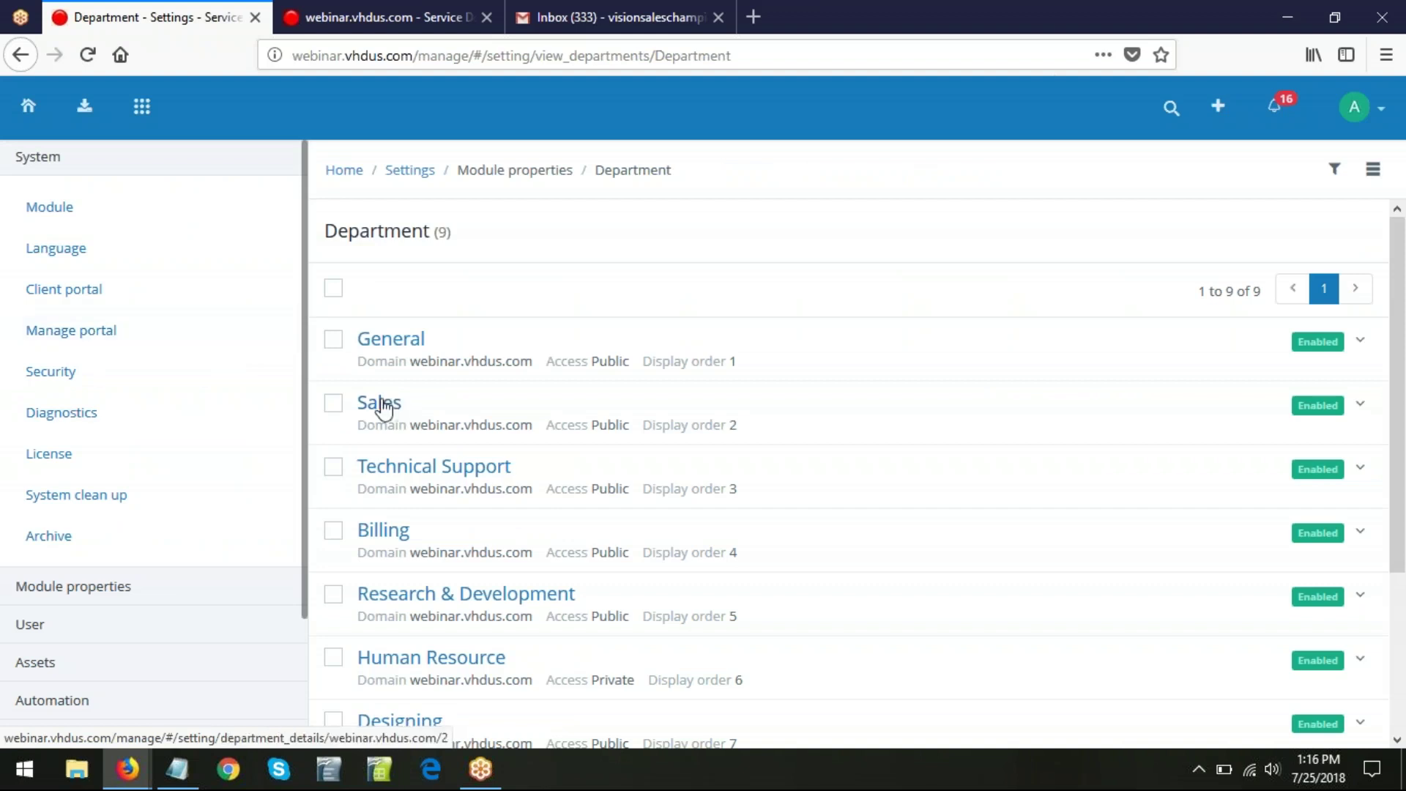
{"action": "scroll", "coordinate": [424, 361], "scroll_direction": "down", "scroll_amount": 3}
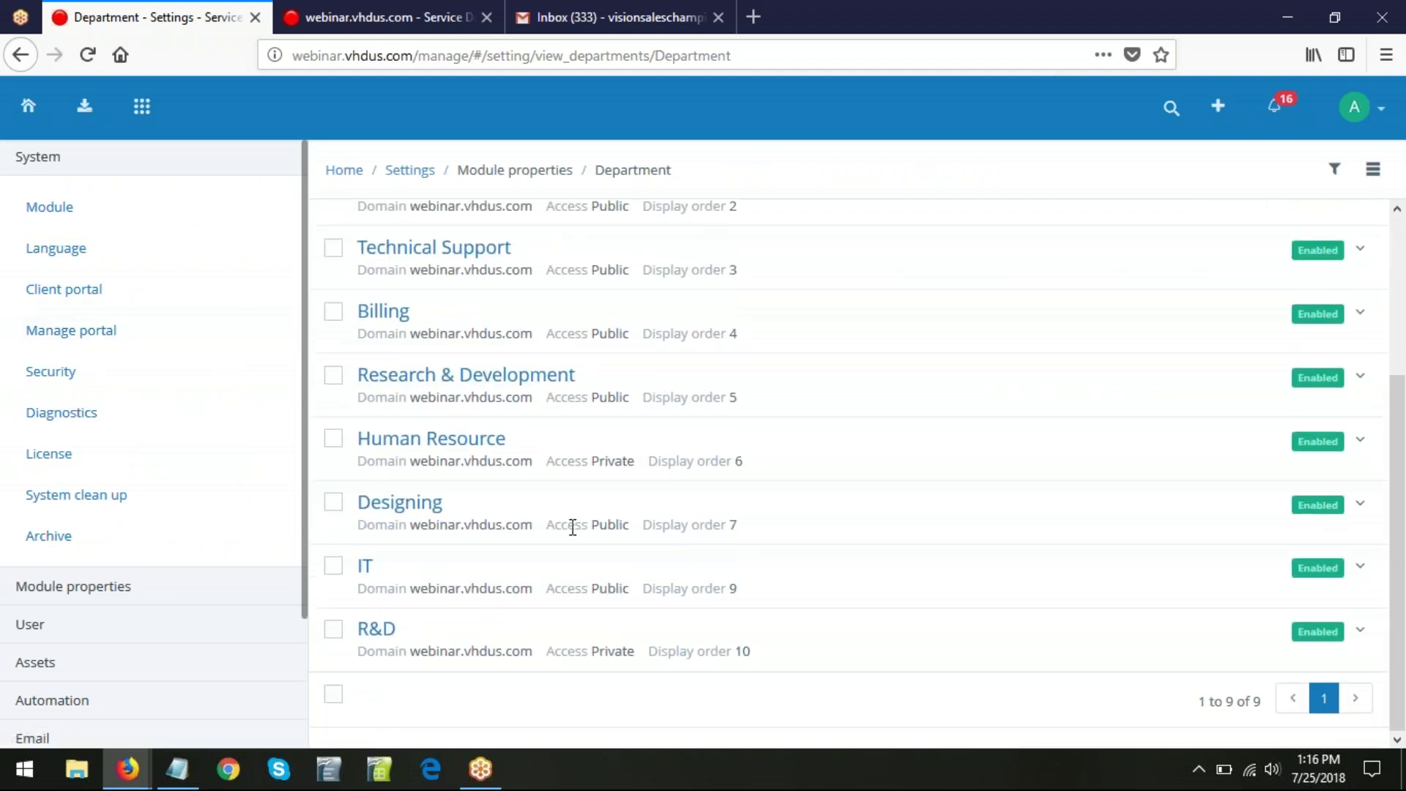
{"action": "scroll", "coordinate": [571, 527], "scroll_direction": "up", "scroll_amount": 3}
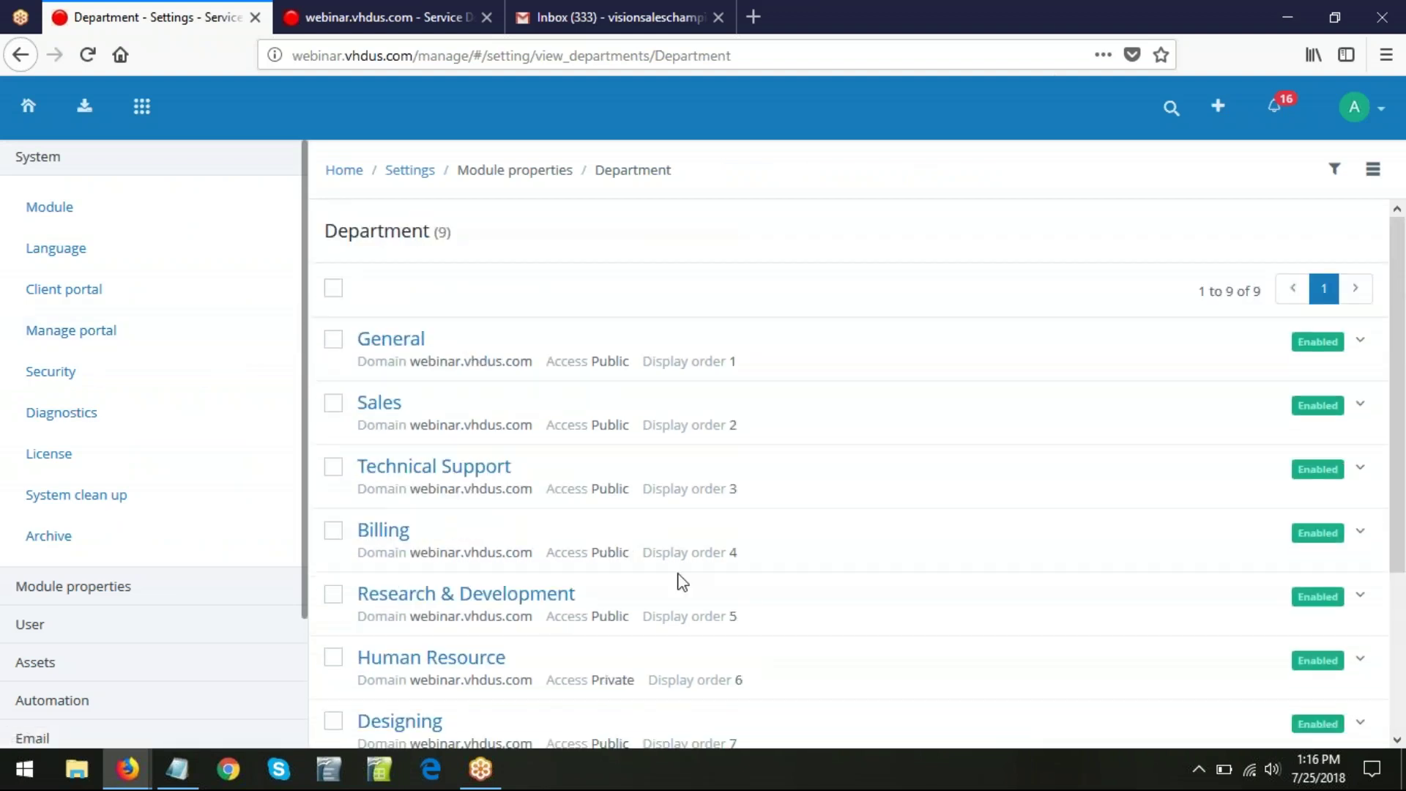
{"action": "scroll", "coordinate": [703, 630], "scroll_direction": "down", "scroll_amount": 1}
{"action": "scroll", "coordinate": [705, 634], "scroll_direction": "down", "scroll_amount": 3}
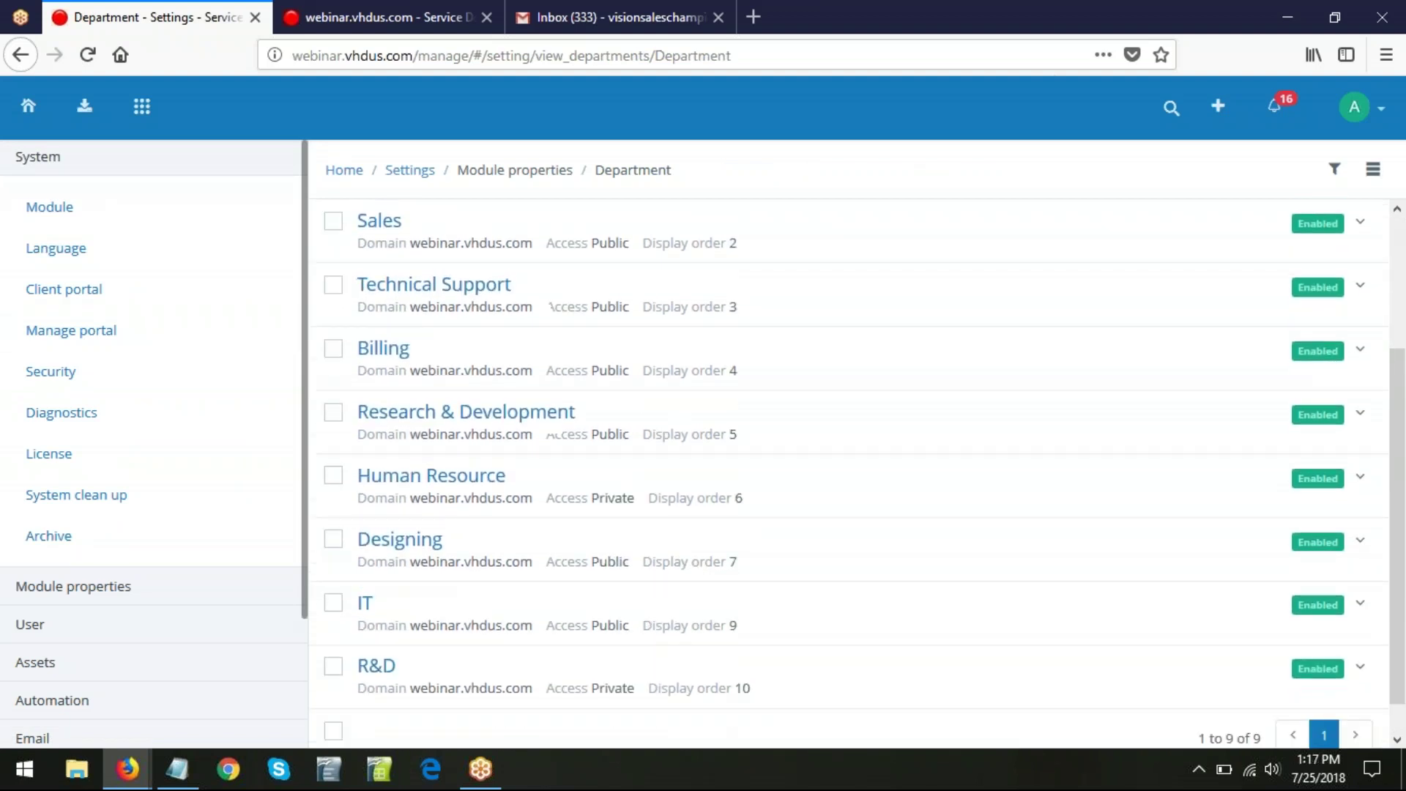
{"action": "scroll", "coordinate": [705, 634], "scroll_direction": "up", "scroll_amount": 3}
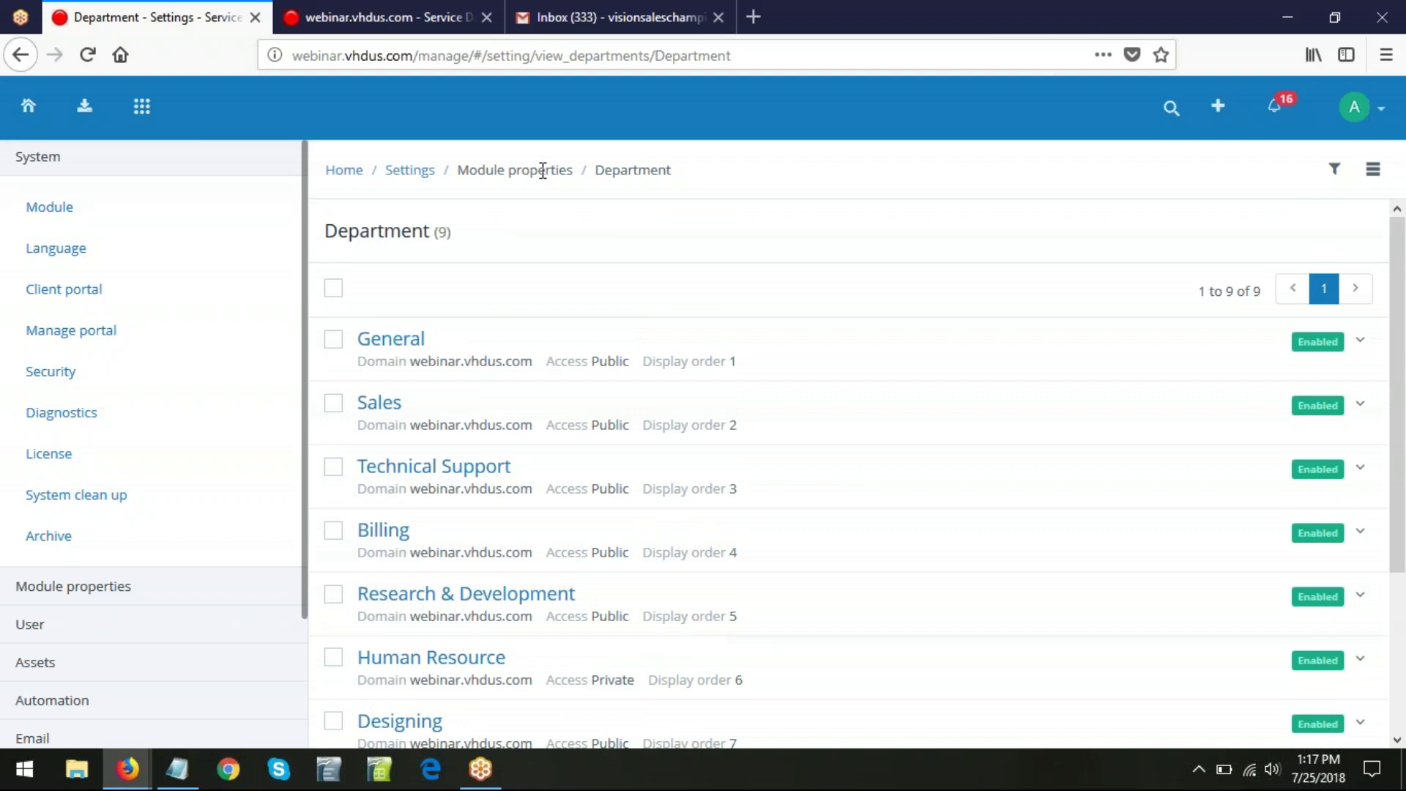
{"action": "left_click", "coordinate": [410, 170]}
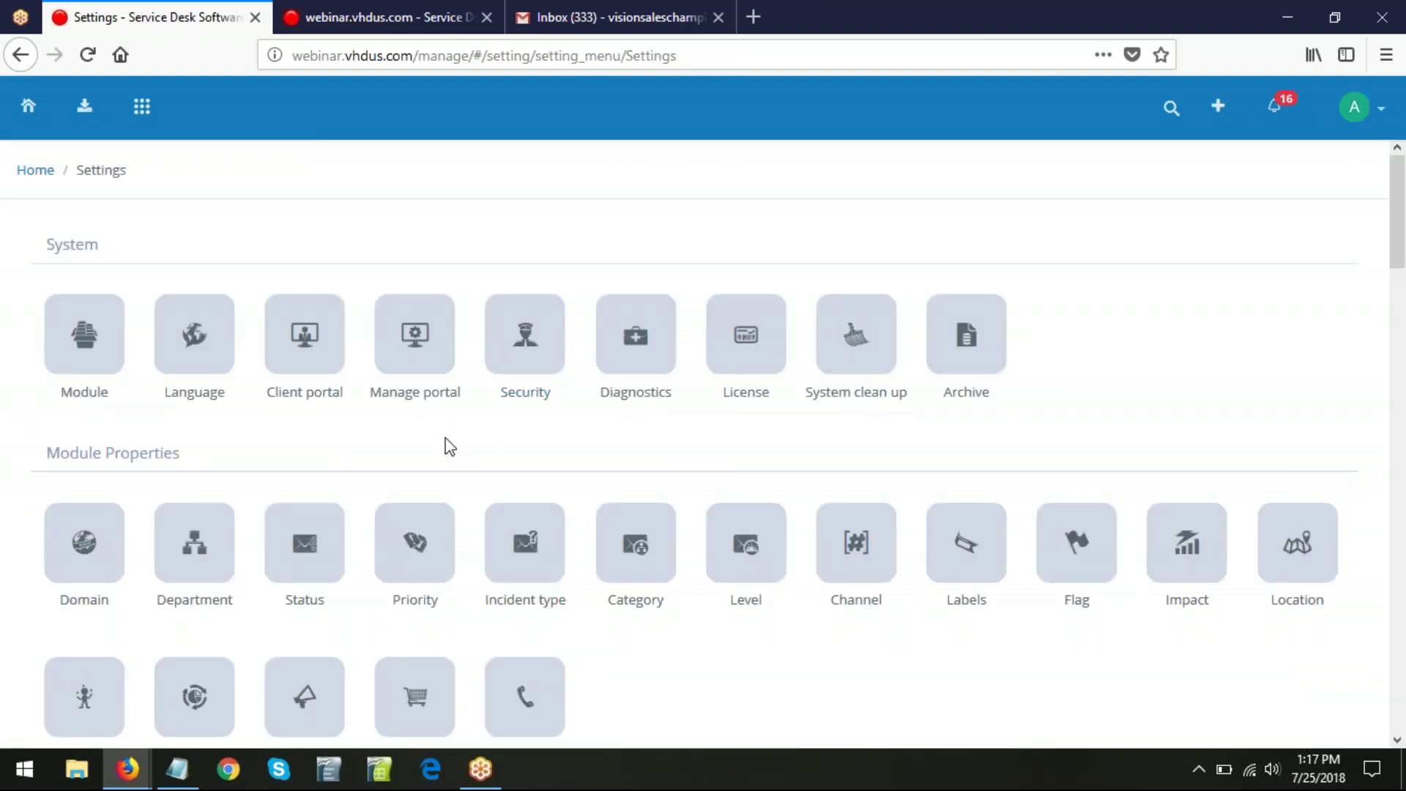
{"action": "scroll", "coordinate": [428, 439], "scroll_direction": "down", "scroll_amount": 2}
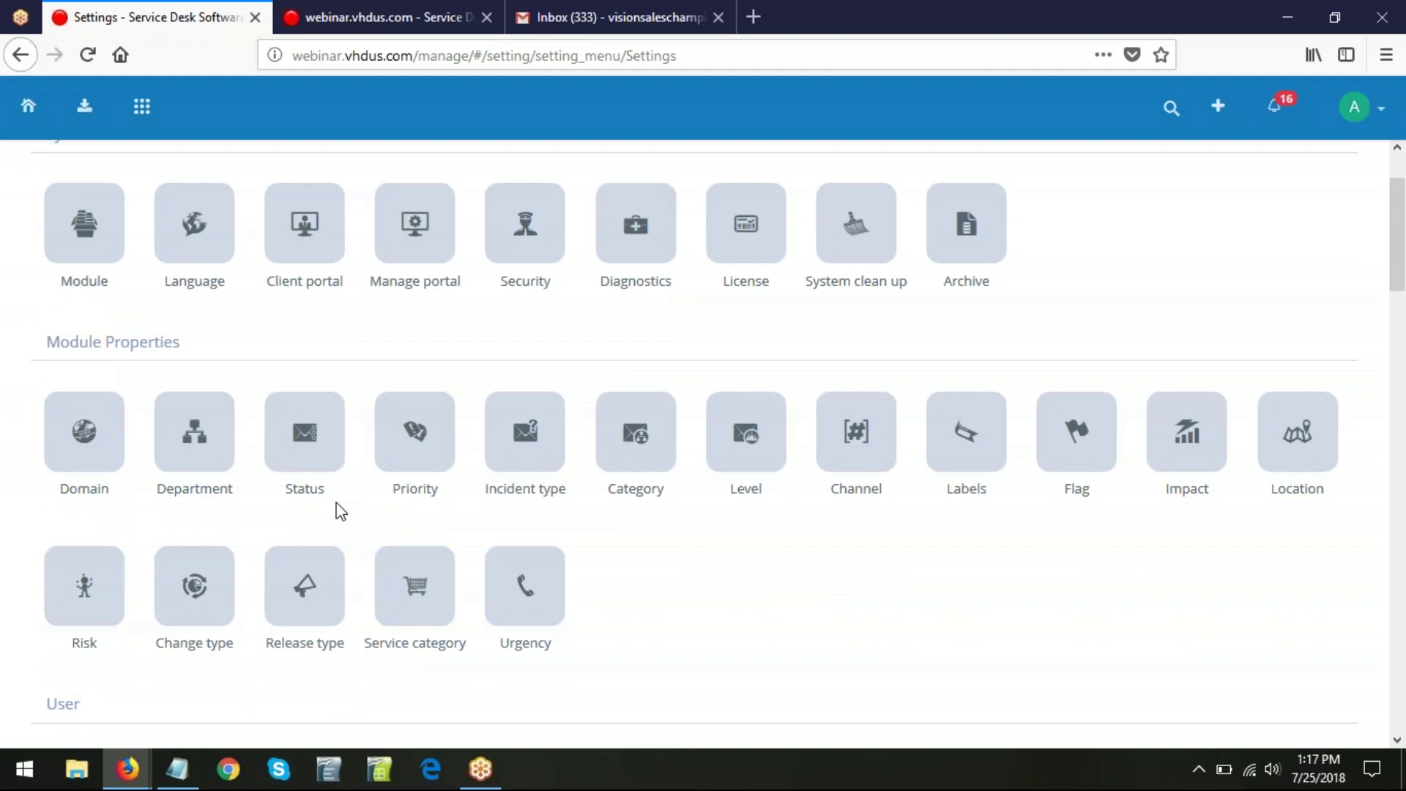
- Load Incidents in a new tab, collapse General, Sales, Technical Support, Billing and R&D, then re-expand General
{"action": "middle_click", "coordinate": [87, 112]}
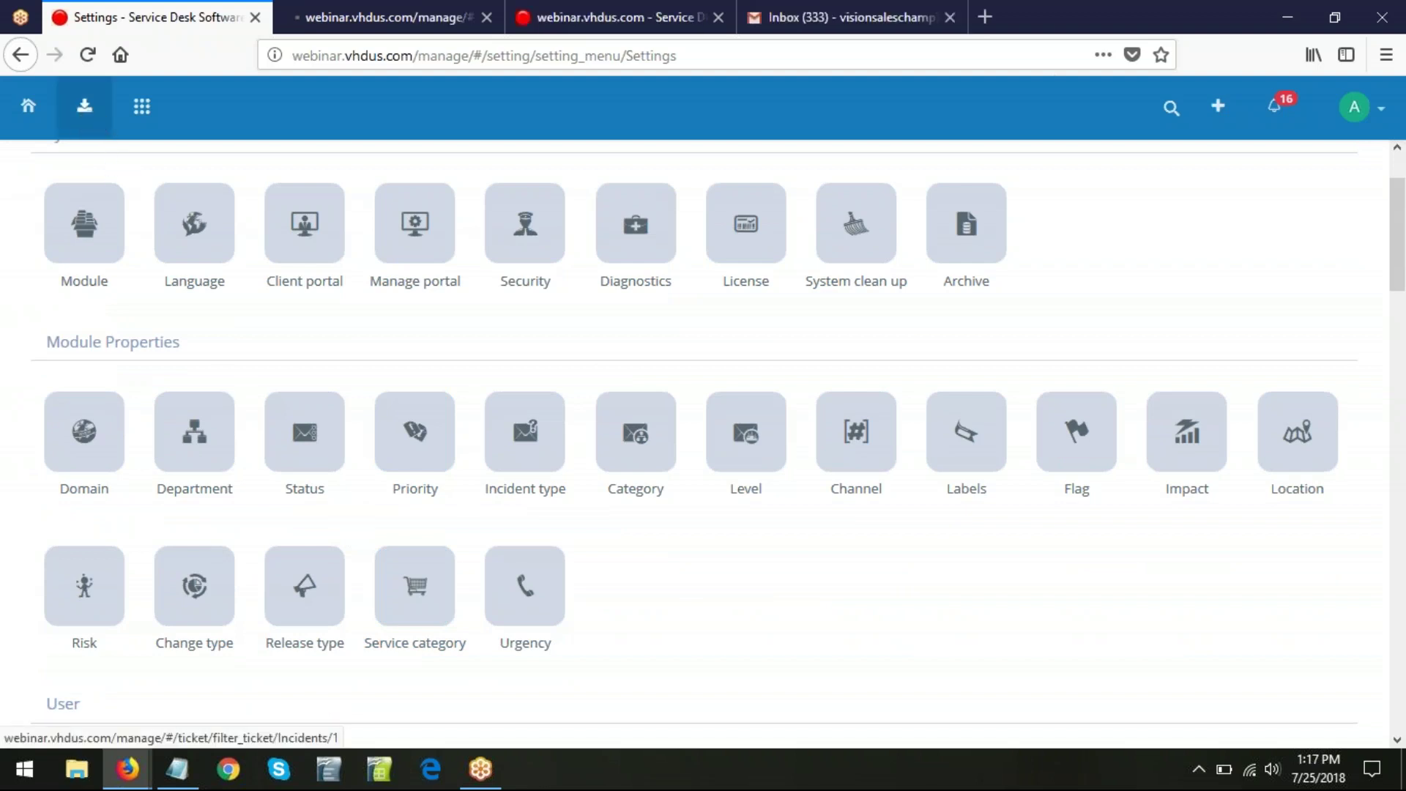
{"action": "key", "text": "ctrl+Tab"}
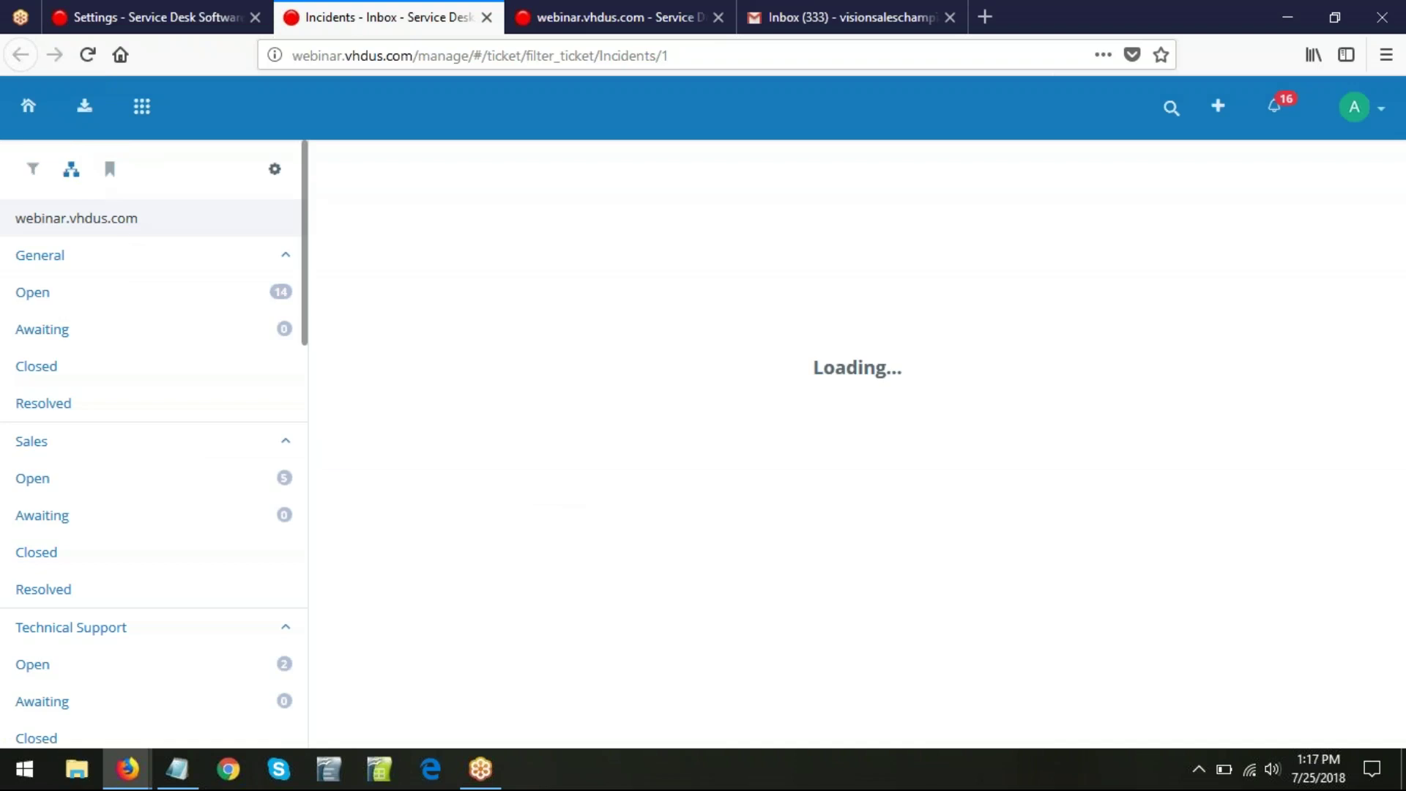
{"action": "left_click", "coordinate": [108, 264]}
{"action": "left_click", "coordinate": [104, 294]}
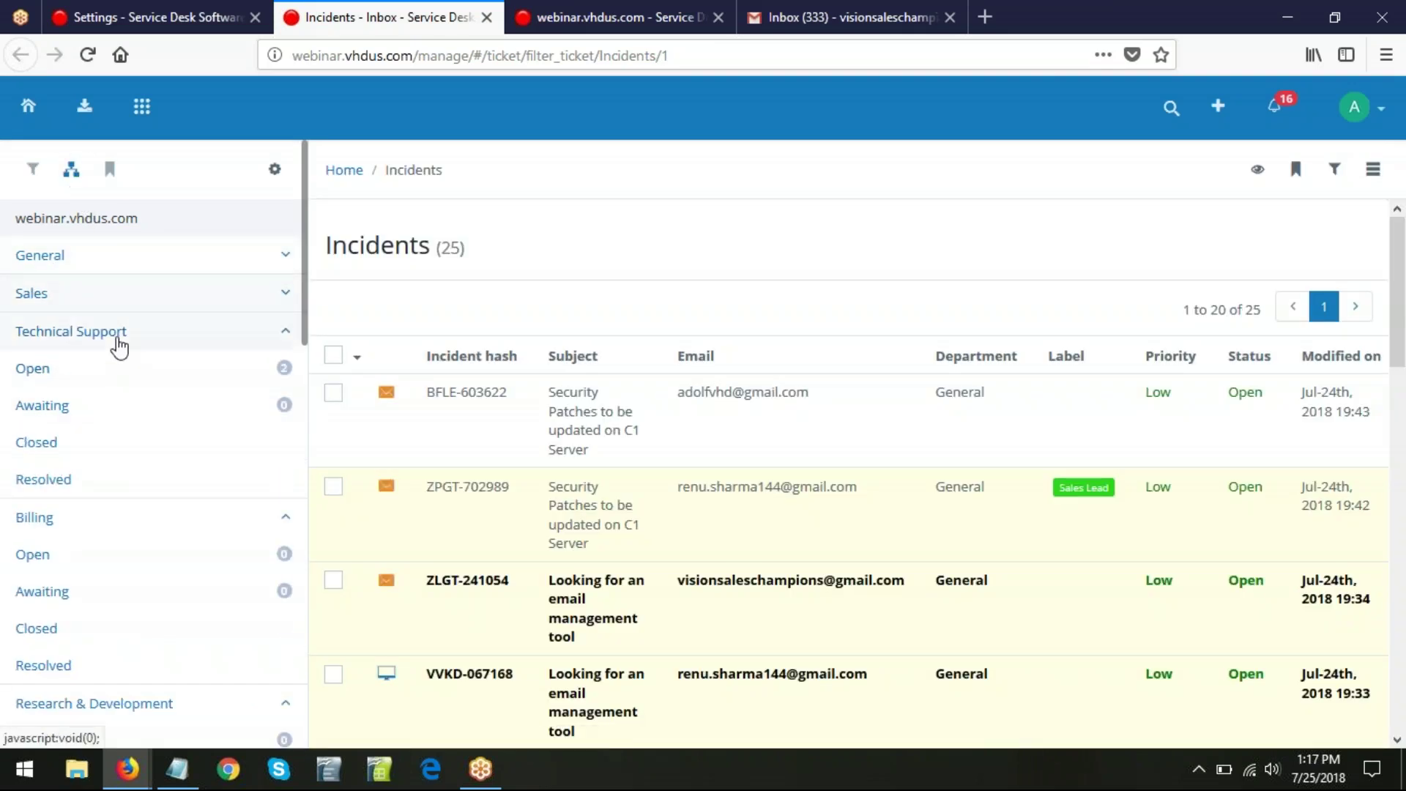
{"action": "left_click", "coordinate": [119, 344]}
{"action": "left_click", "coordinate": [112, 372]}
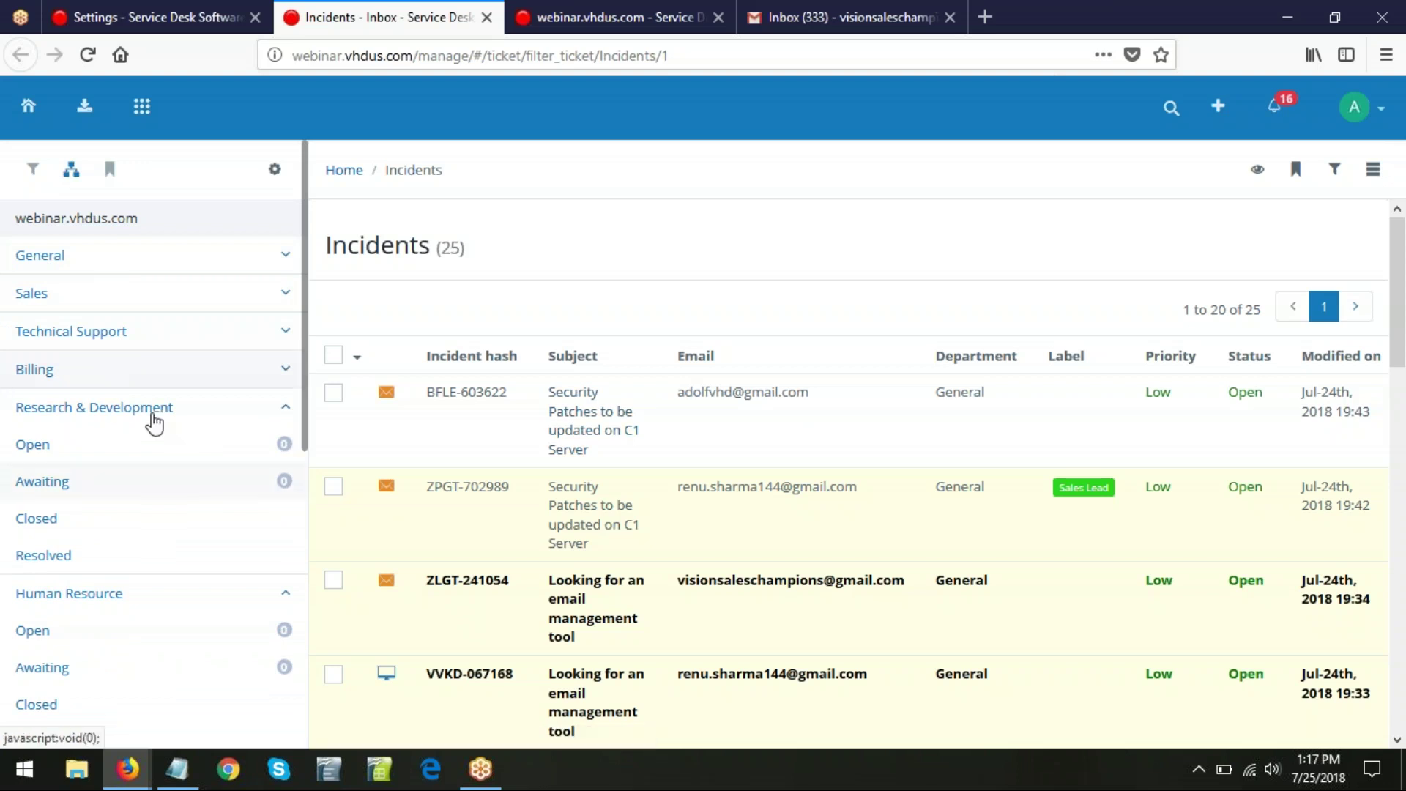
{"action": "left_click", "coordinate": [152, 408]}
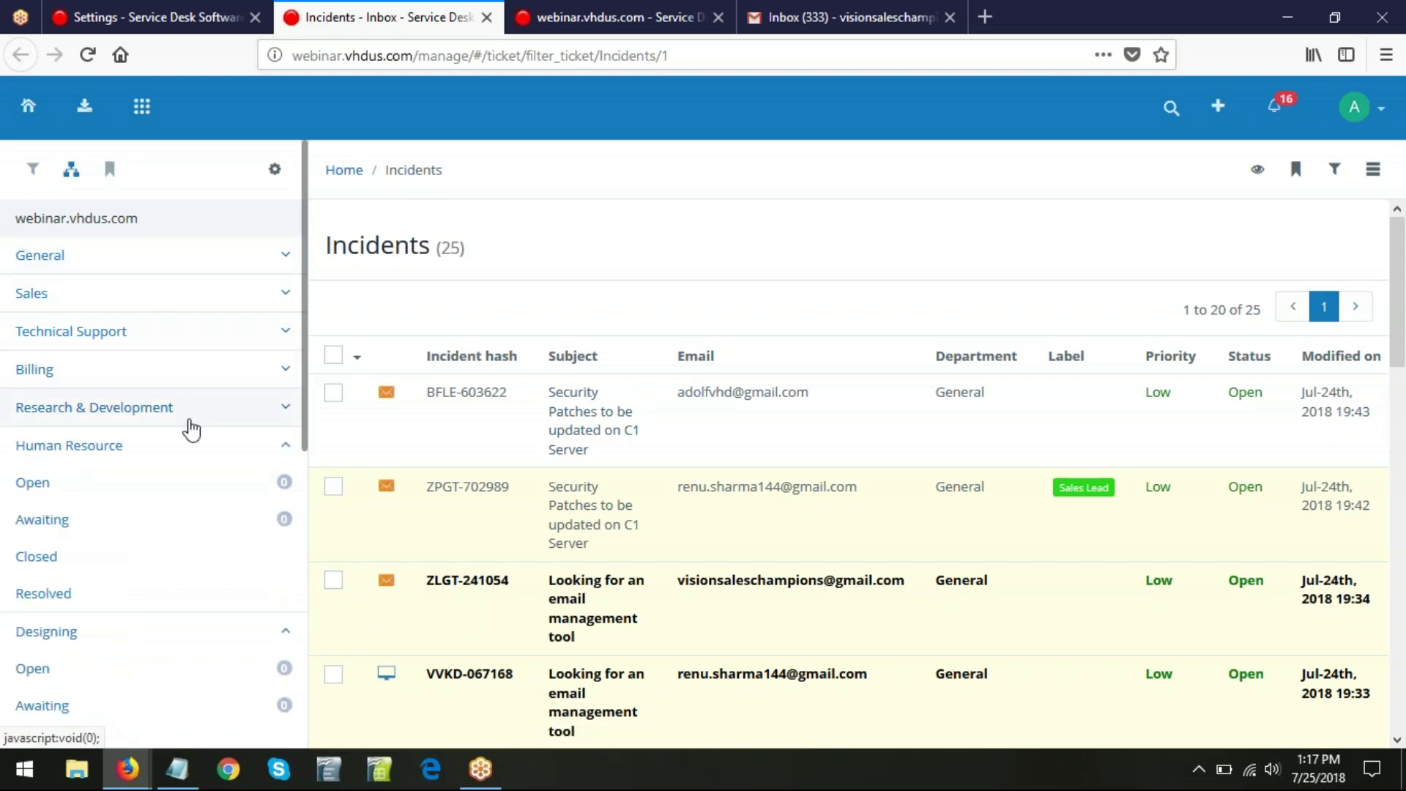
{"action": "left_click", "coordinate": [286, 260]}
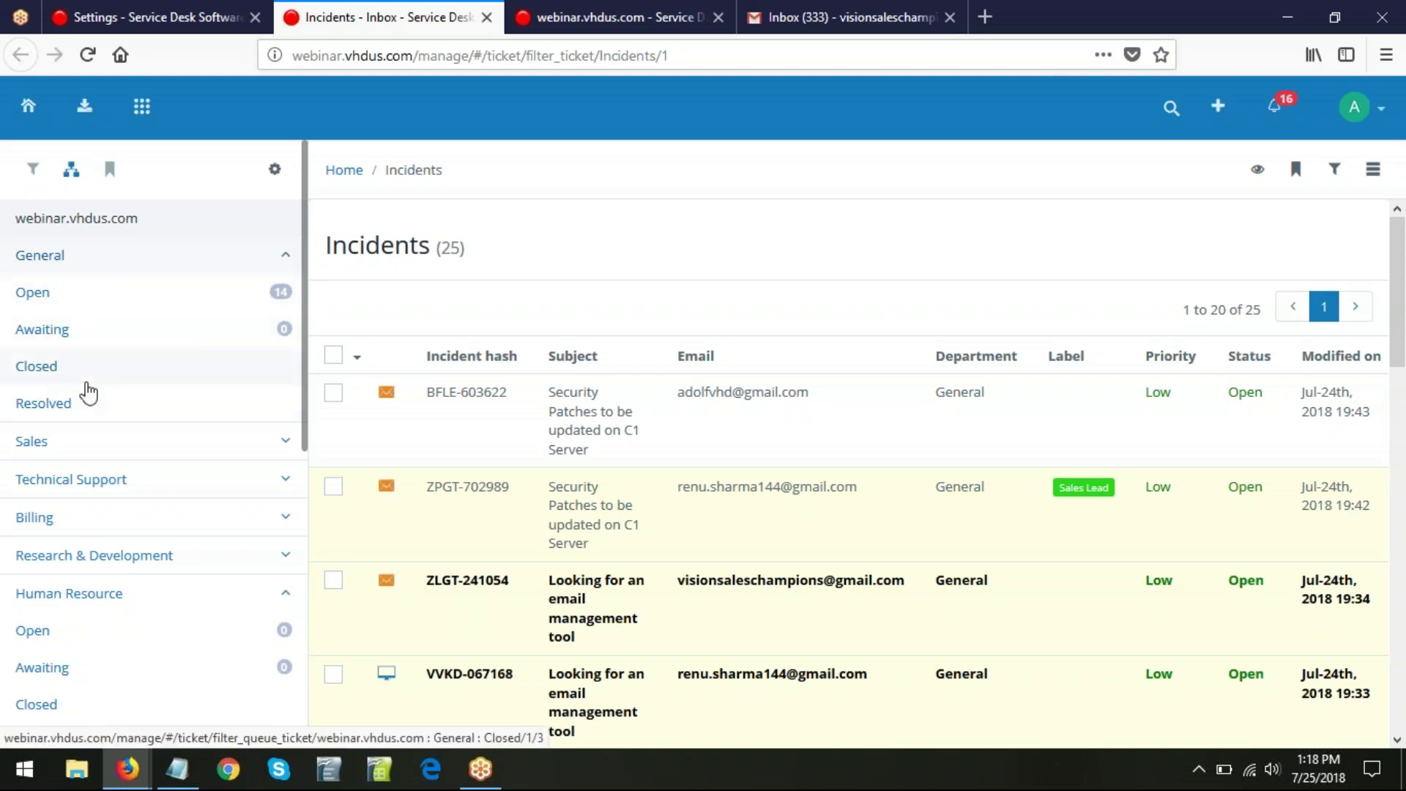
- Browse the four ticket statuses and try the Add status form without saving, then return to Settings
{"action": "left_click", "coordinate": [143, 16]}
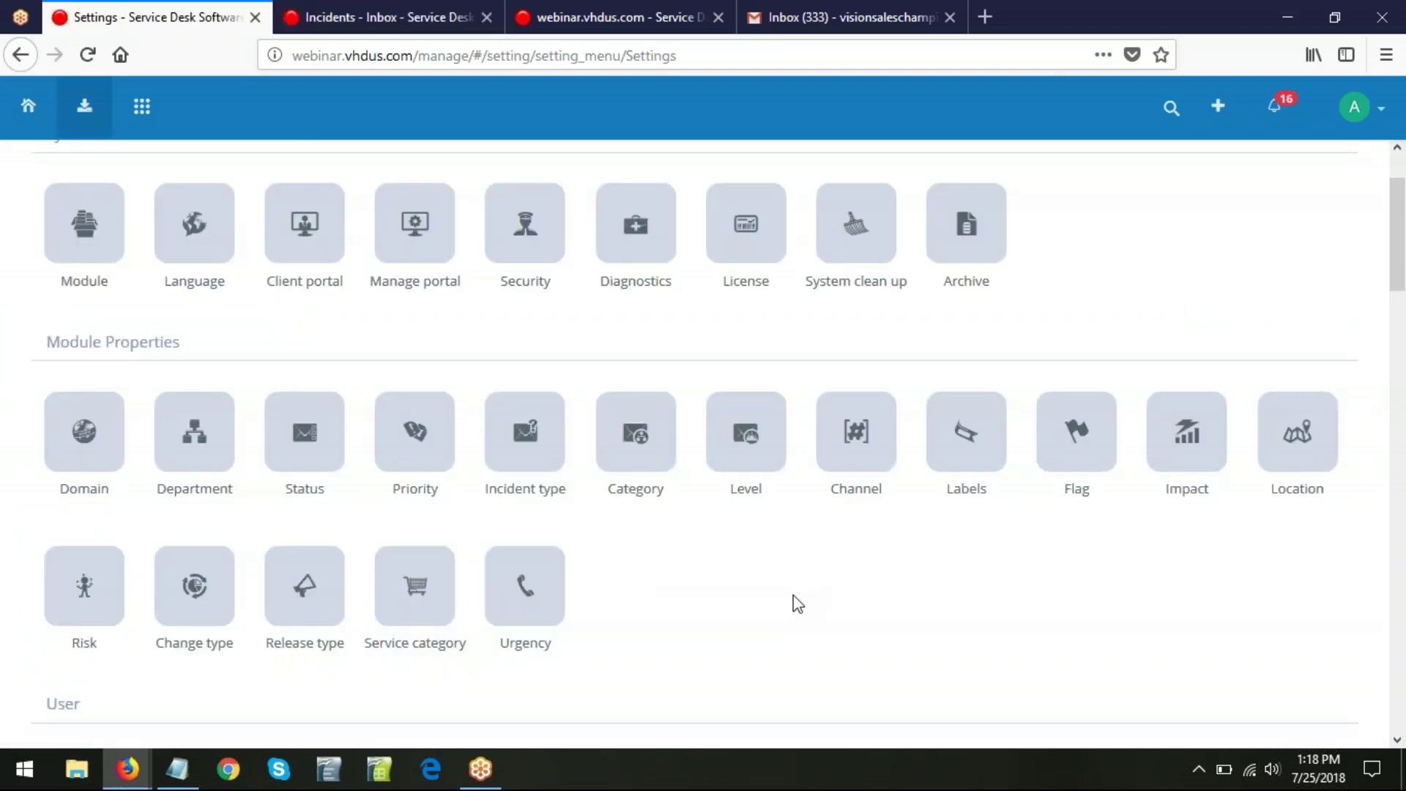
{"action": "left_click", "coordinate": [308, 455]}
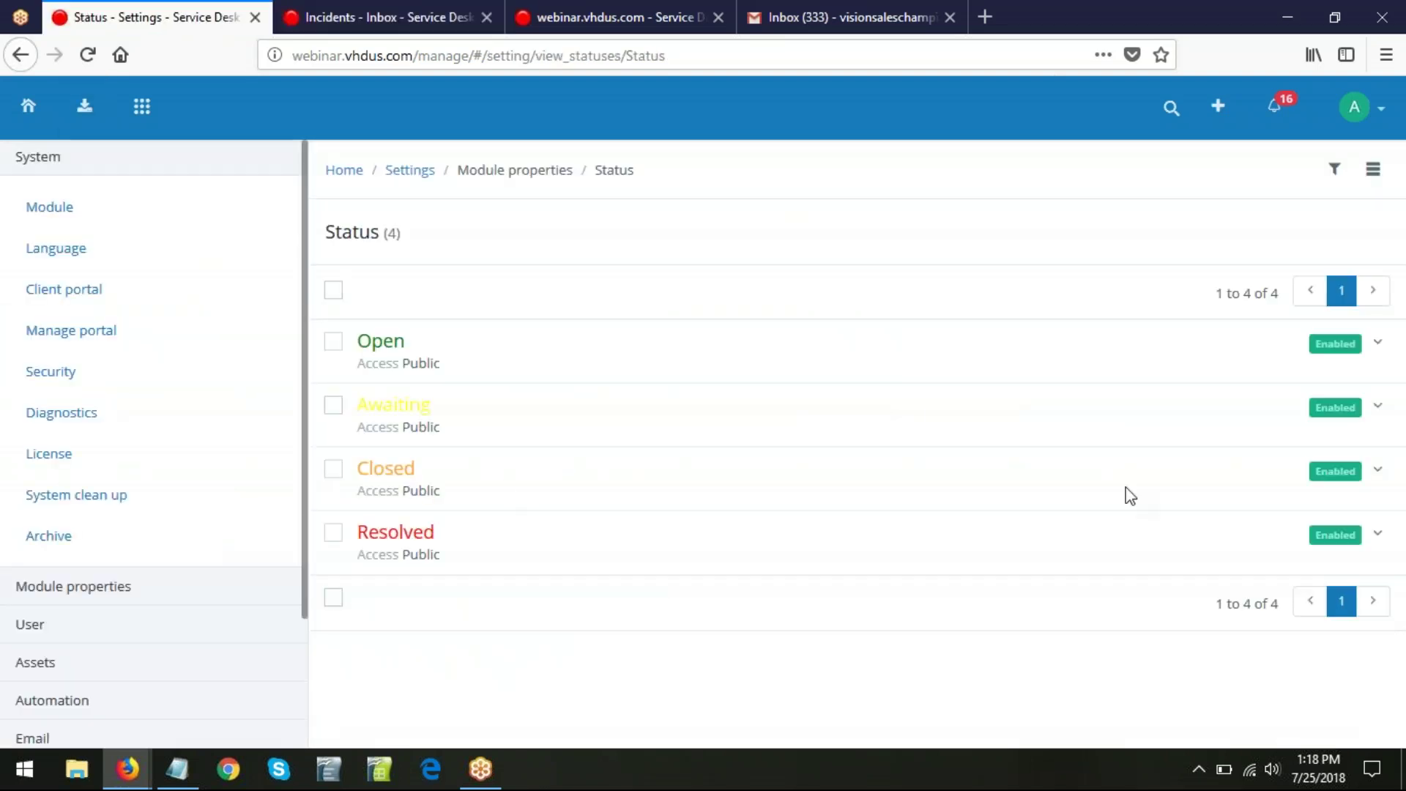
{"action": "left_click", "coordinate": [1372, 171]}
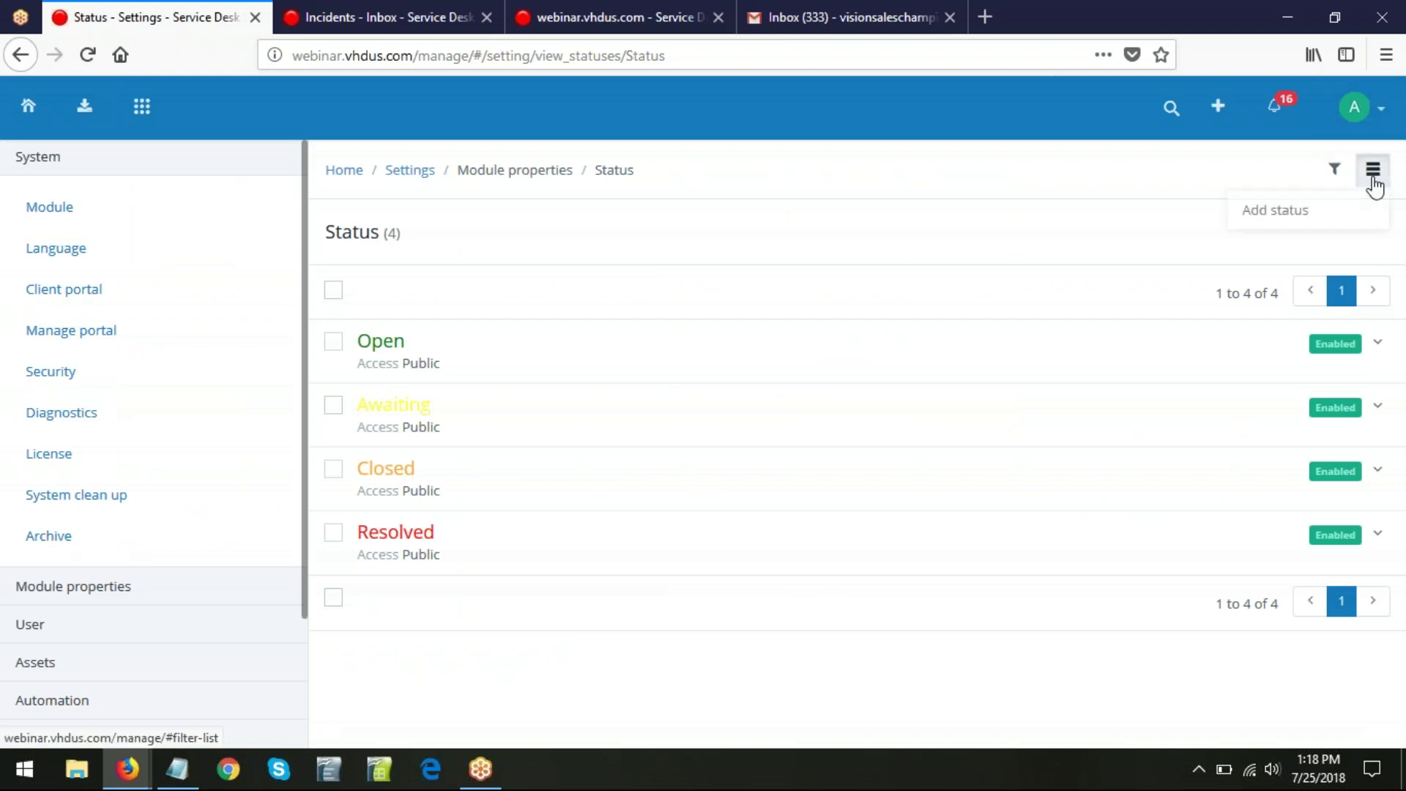
{"action": "left_click", "coordinate": [1299, 210]}
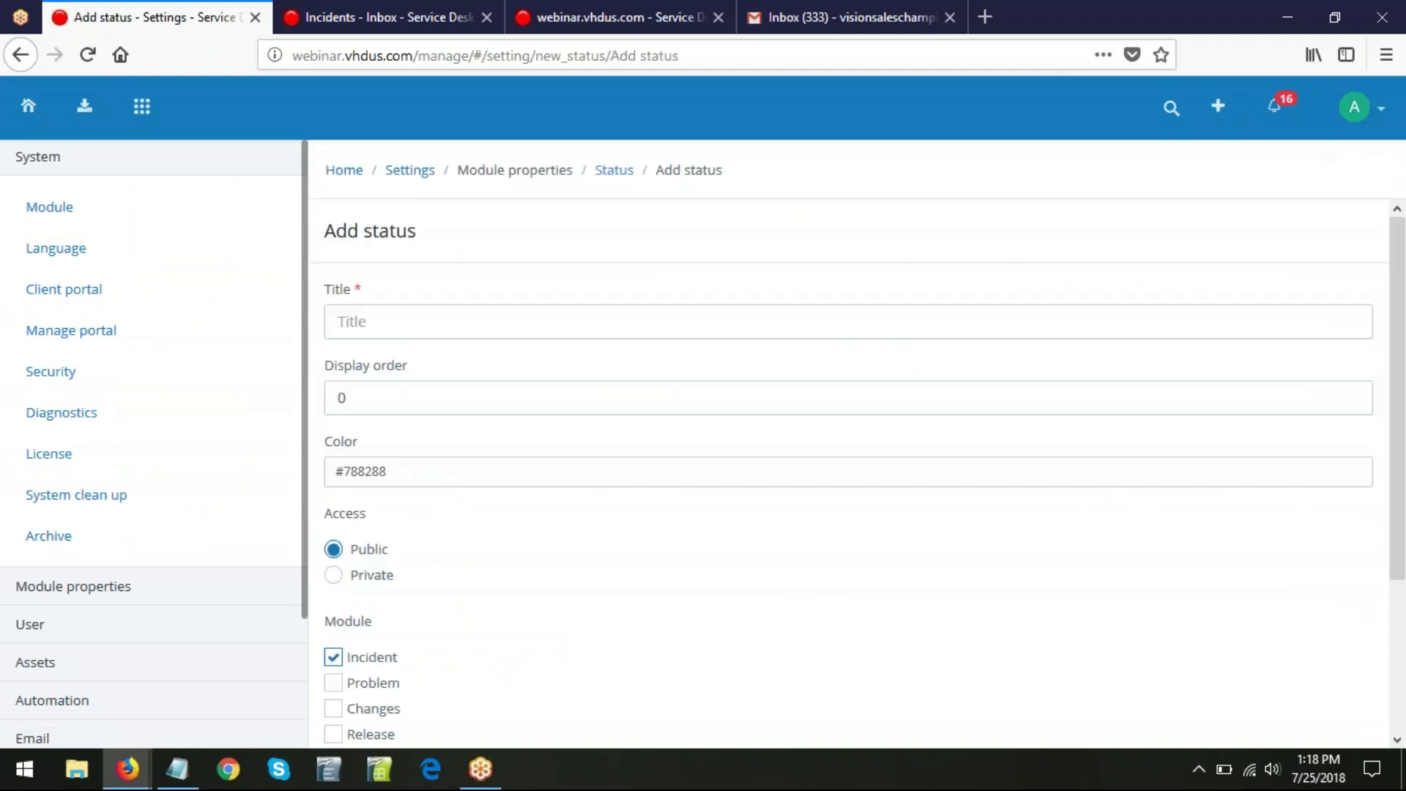
{"action": "left_click", "coordinate": [405, 320]}
{"action": "scroll", "coordinate": [730, 551], "scroll_direction": "down", "scroll_amount": 1}
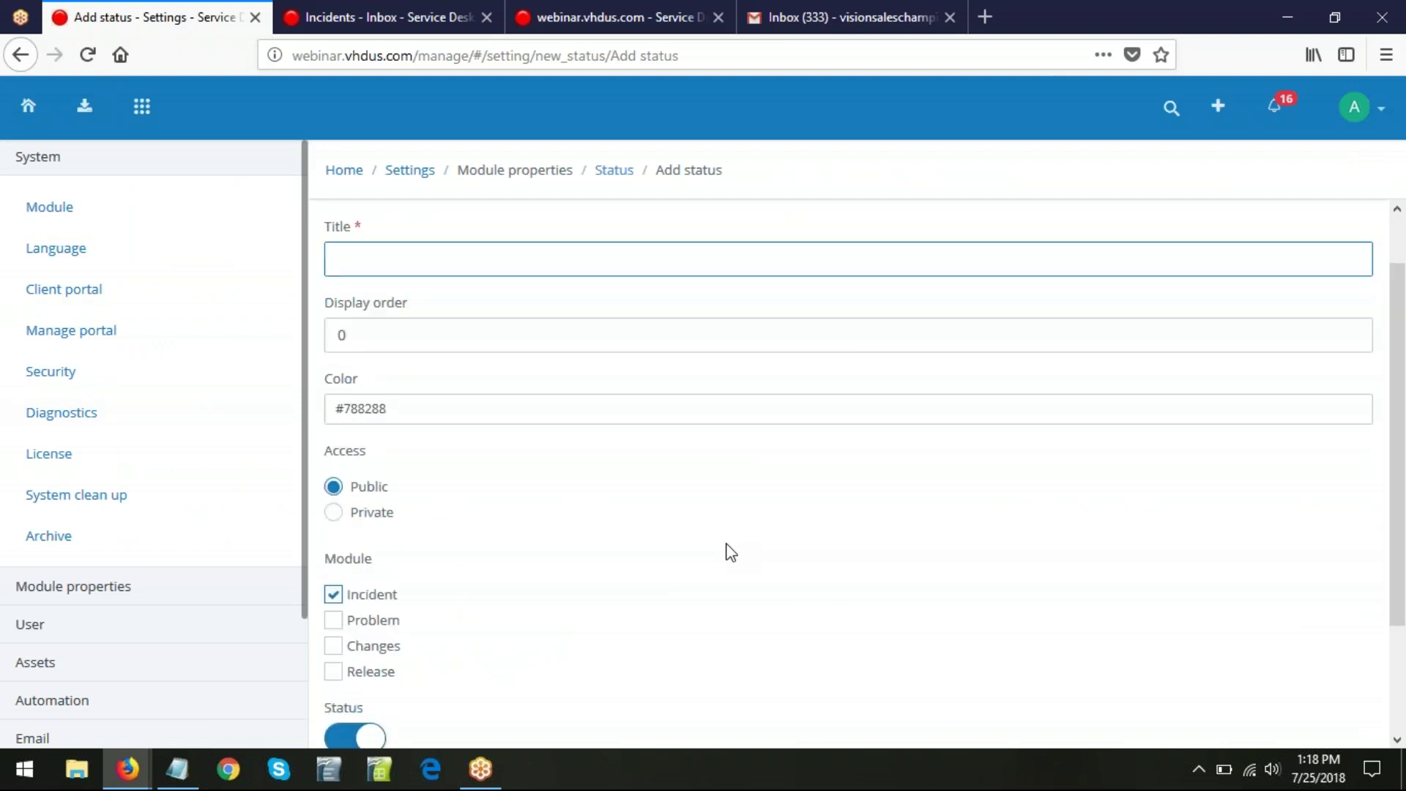
{"action": "scroll", "coordinate": [730, 551], "scroll_direction": "down", "scroll_amount": 2}
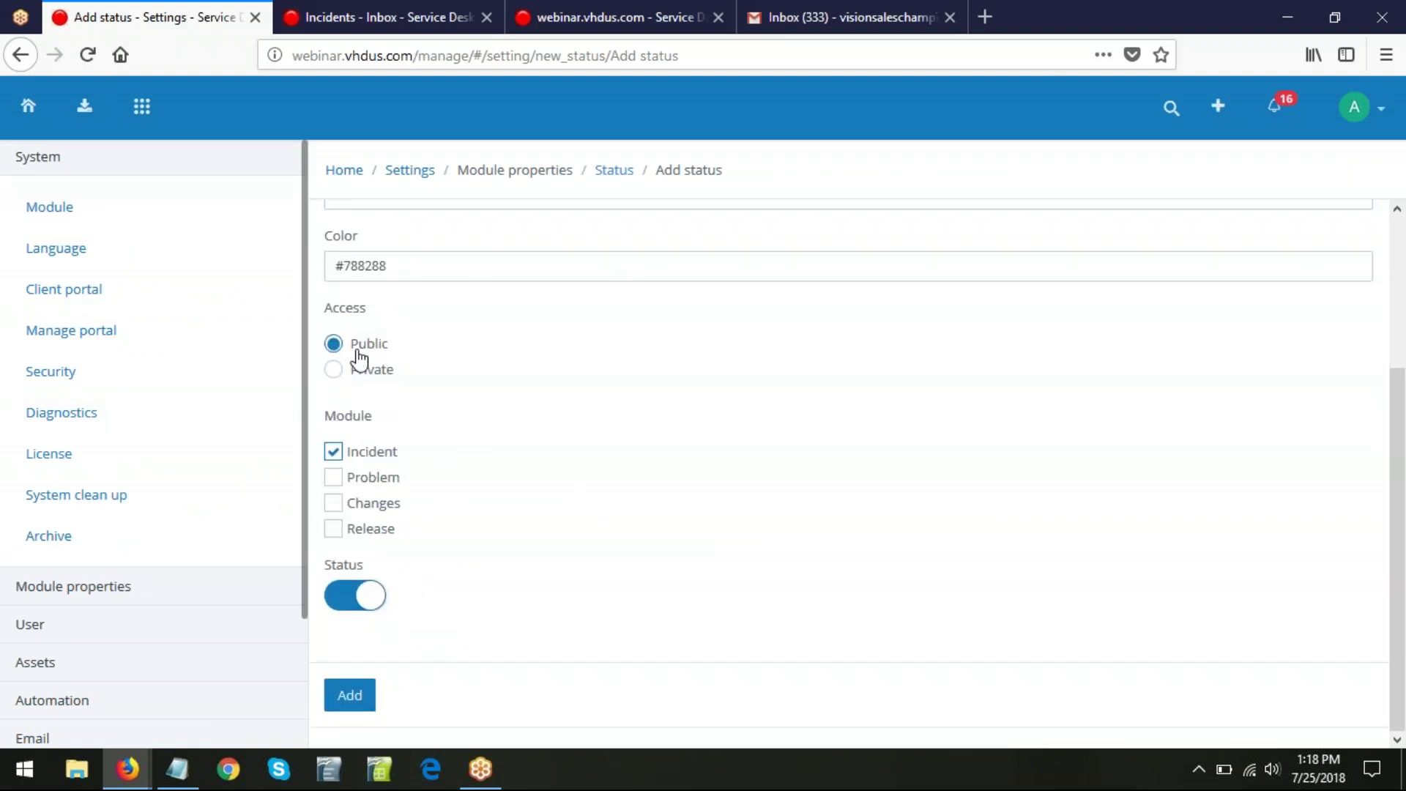
{"action": "left_click", "coordinate": [350, 694]}
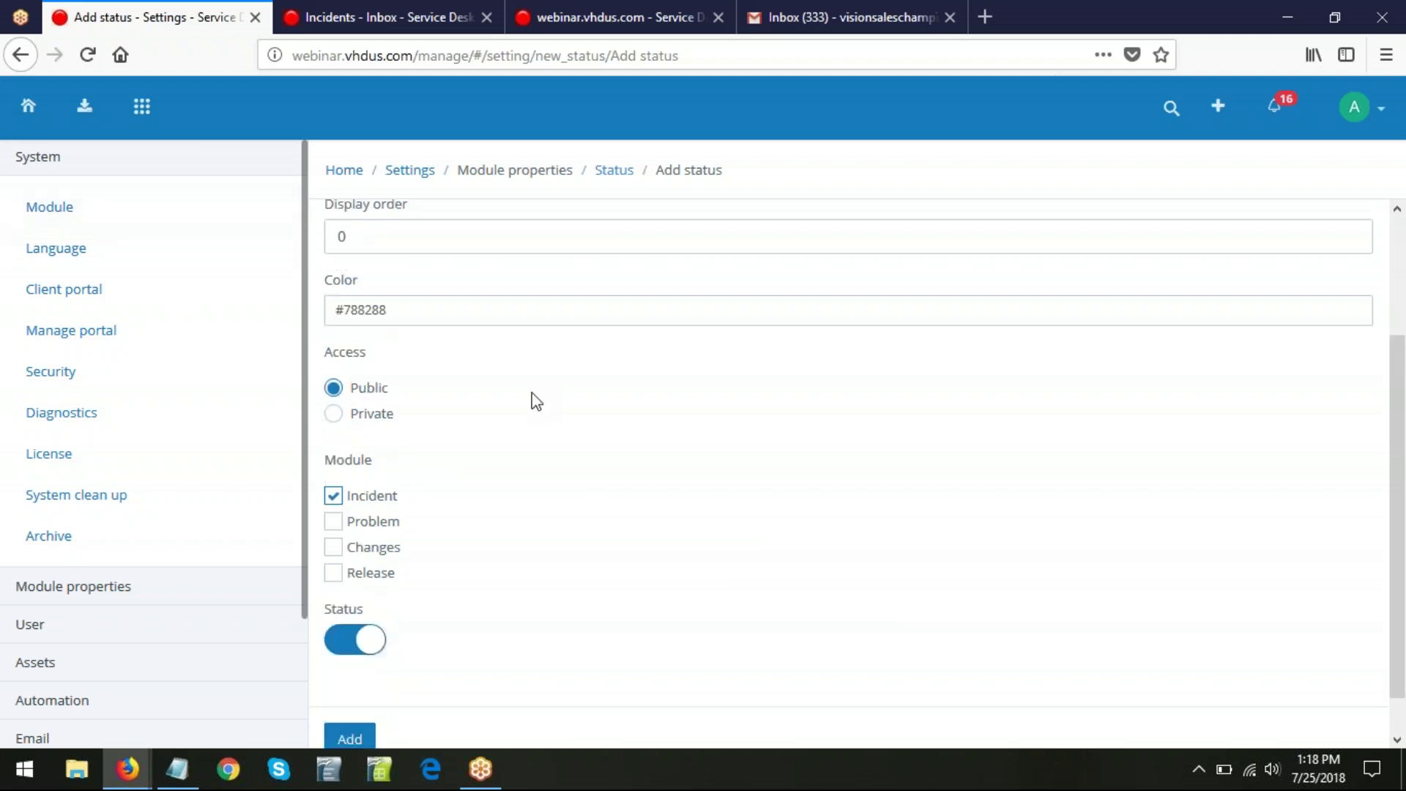
{"action": "left_click", "coordinate": [410, 170]}
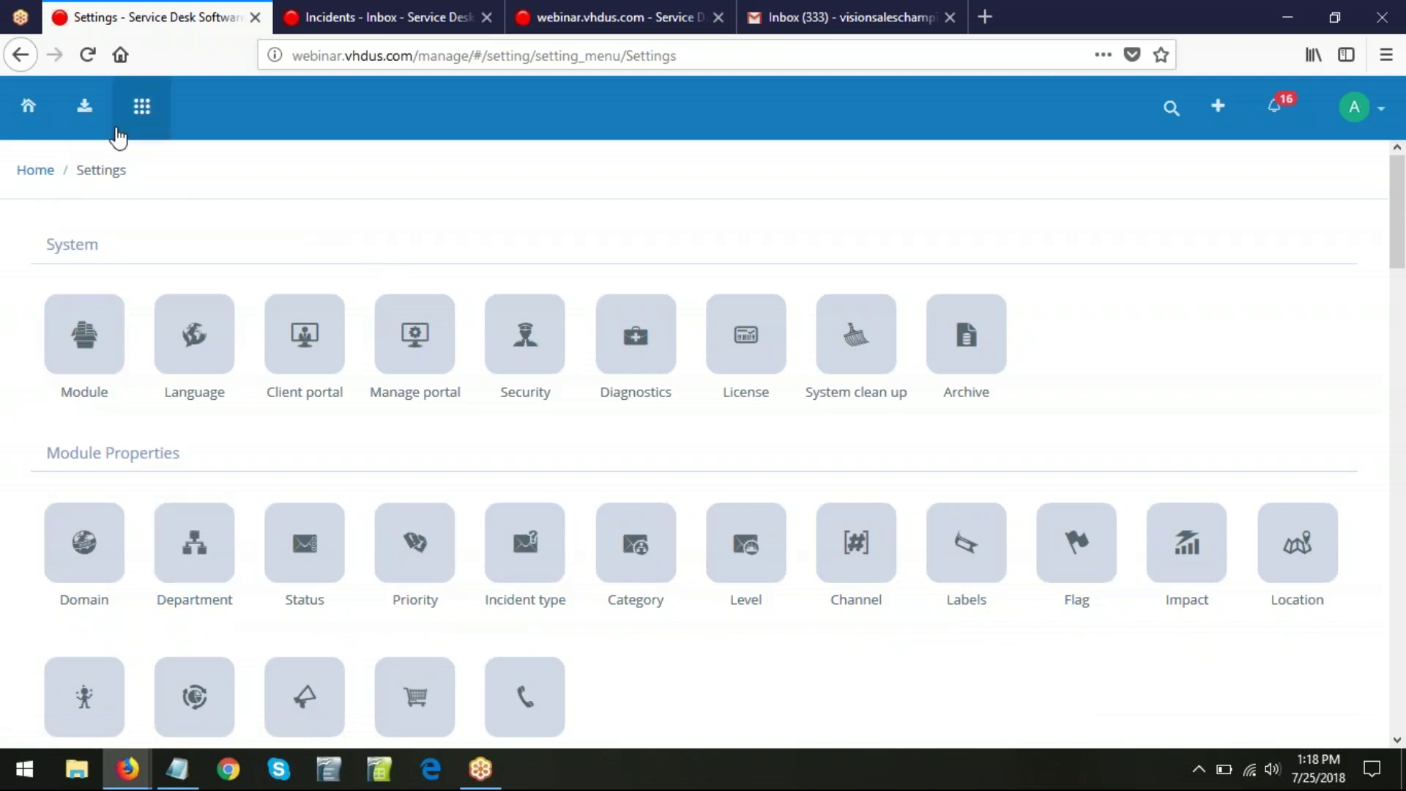
- Load the Incidents inbox, glance at the webinar slides, then Alt+Tab back to the helpdesk
{"action": "left_click", "coordinate": [88, 114]}
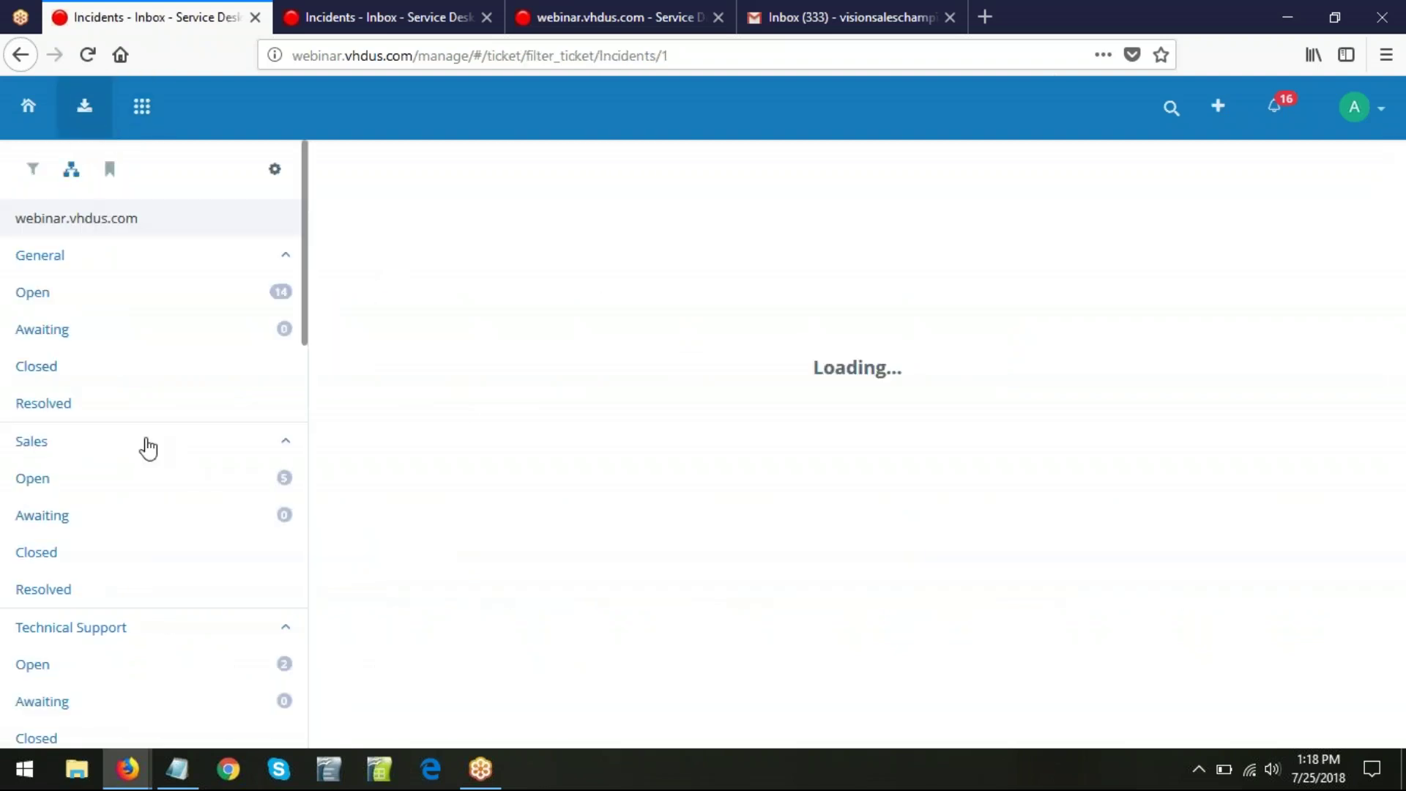
{"action": "mouse_move", "coordinate": [128, 785]}
{"action": "left_click", "coordinate": [355, 692]}
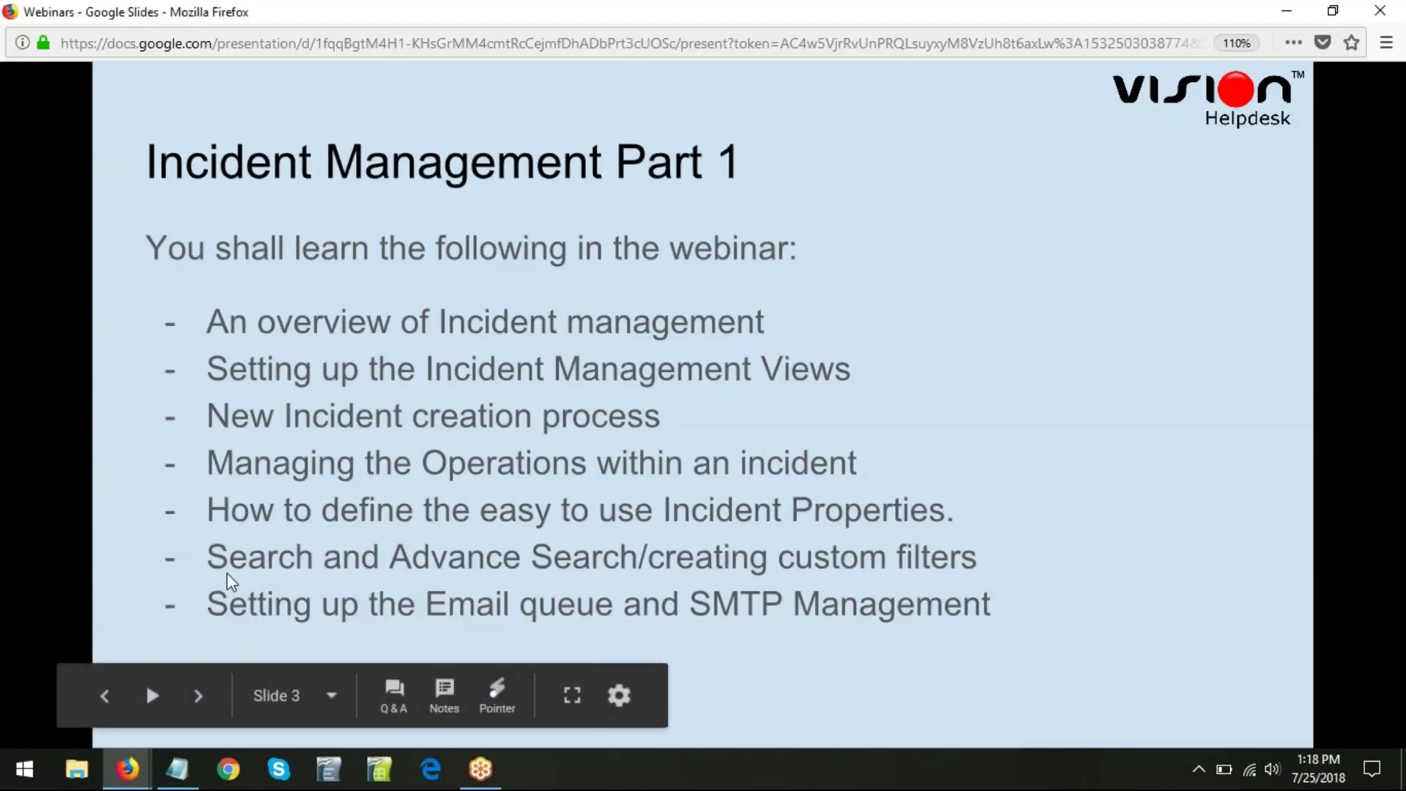
{"action": "mouse_move", "coordinate": [461, 584]}
{"action": "key", "text": "alt+Tab"}
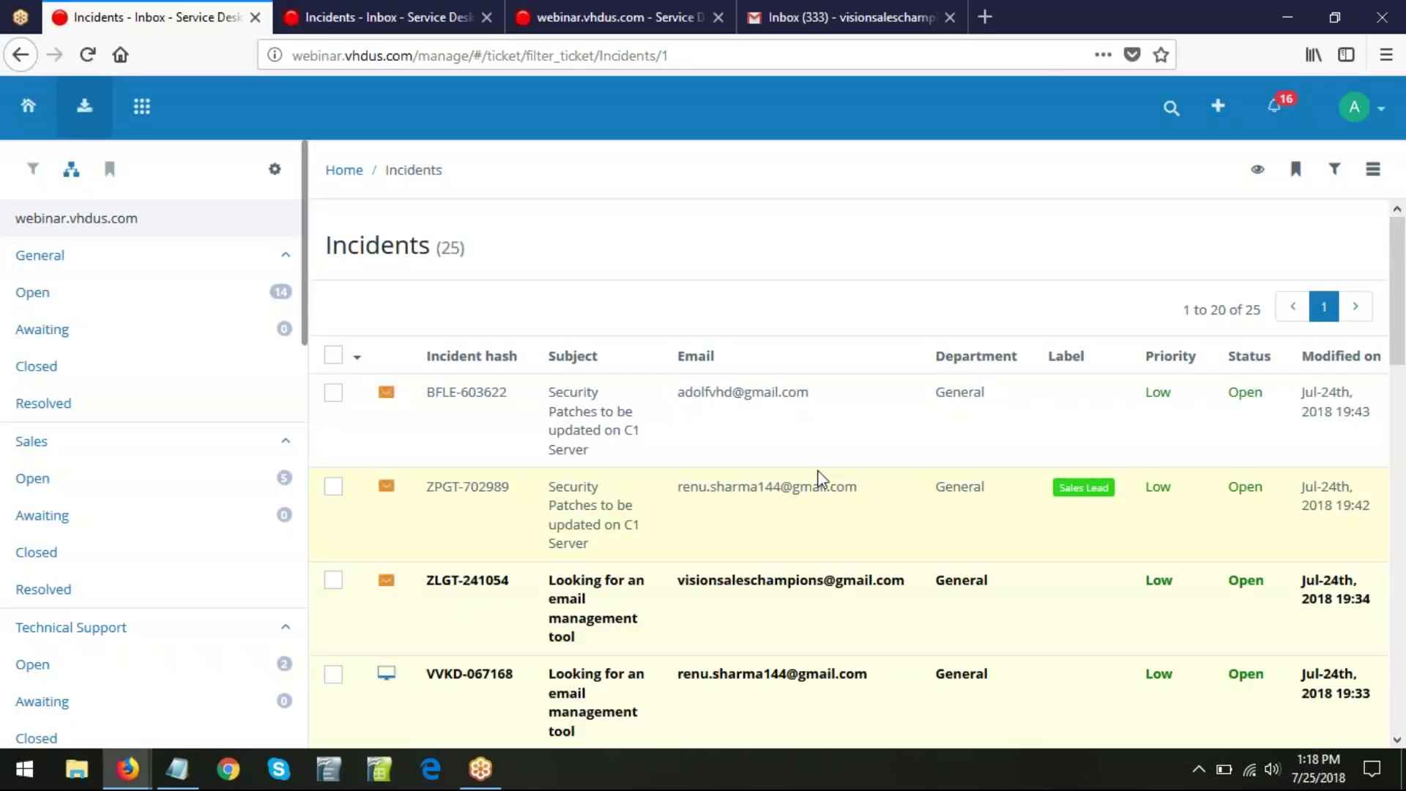
- Search the clients for the client's name and open the single matching client's profile
{"action": "left_click", "coordinate": [1170, 116]}
{"action": "type", "text": "as"}
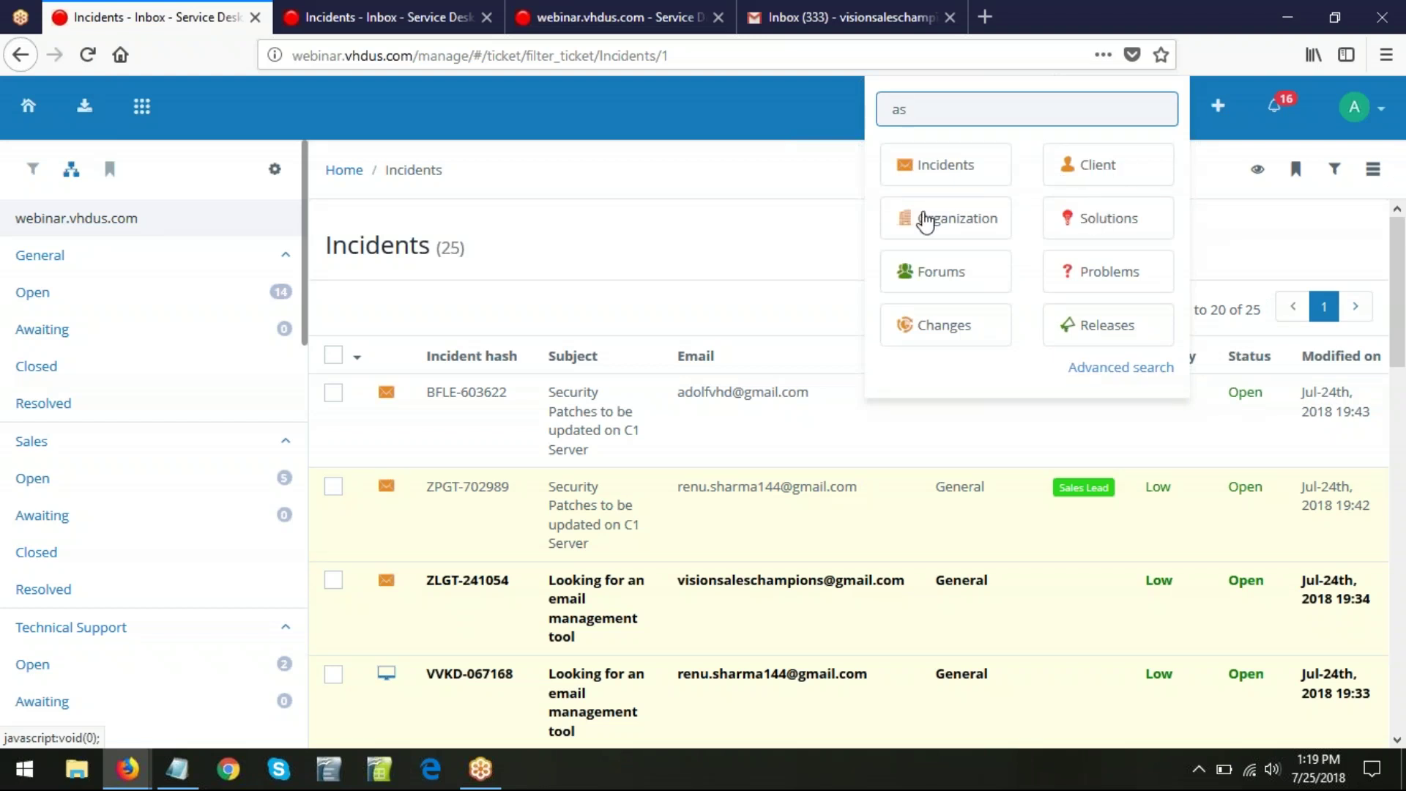
{"action": "left_click_drag", "start_coordinate": [929, 111], "coordinate": [852, 118]}
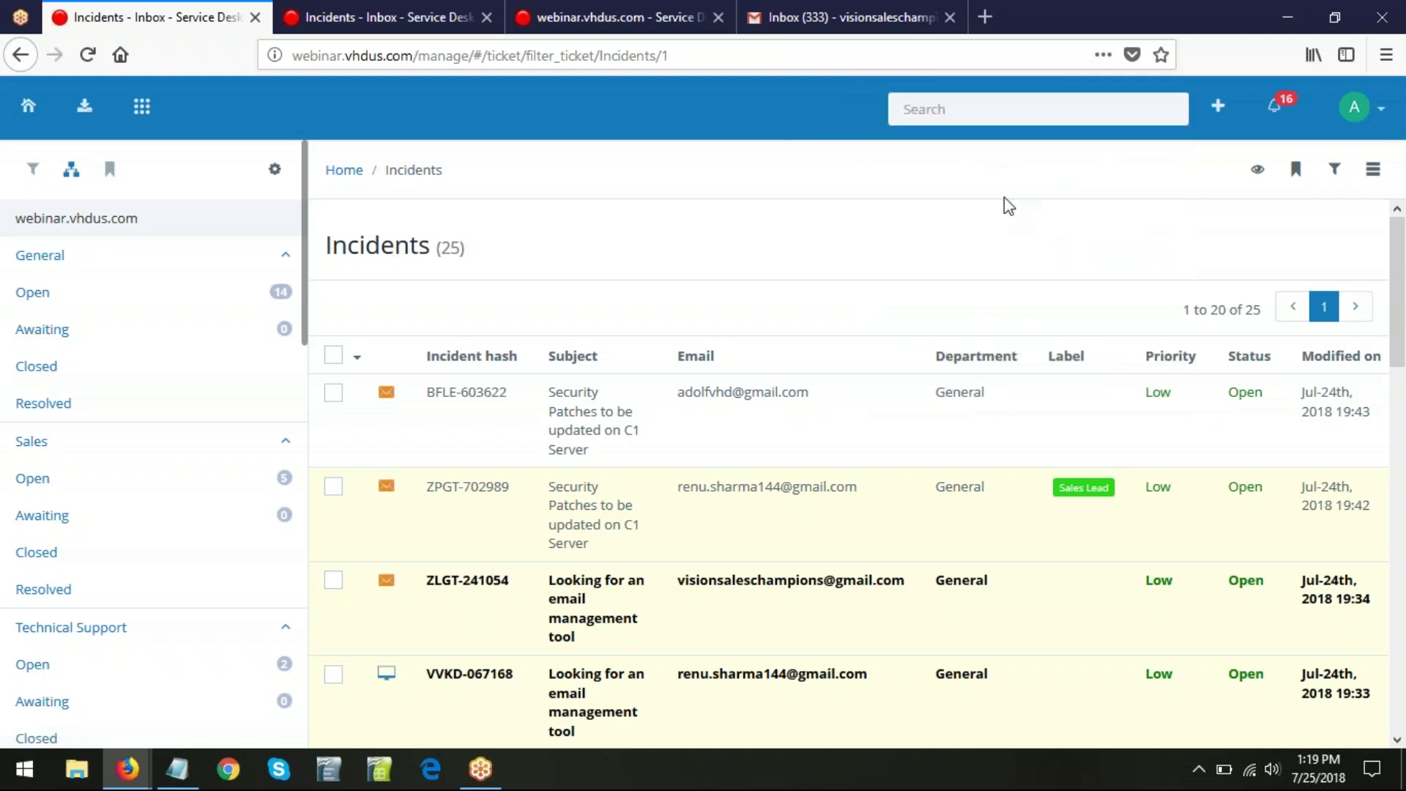
{"action": "type", "text": "renu"}
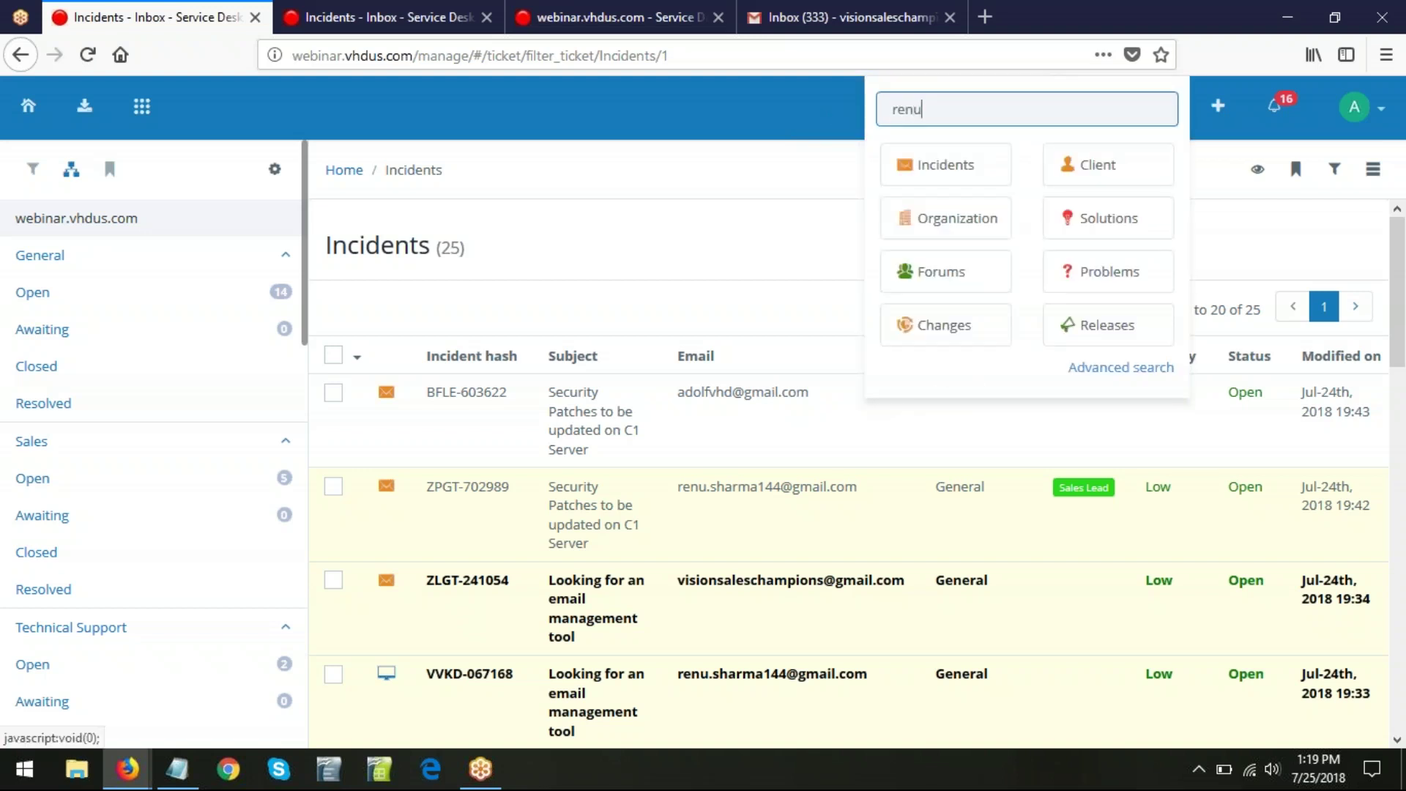
{"action": "left_click", "coordinate": [1121, 182]}
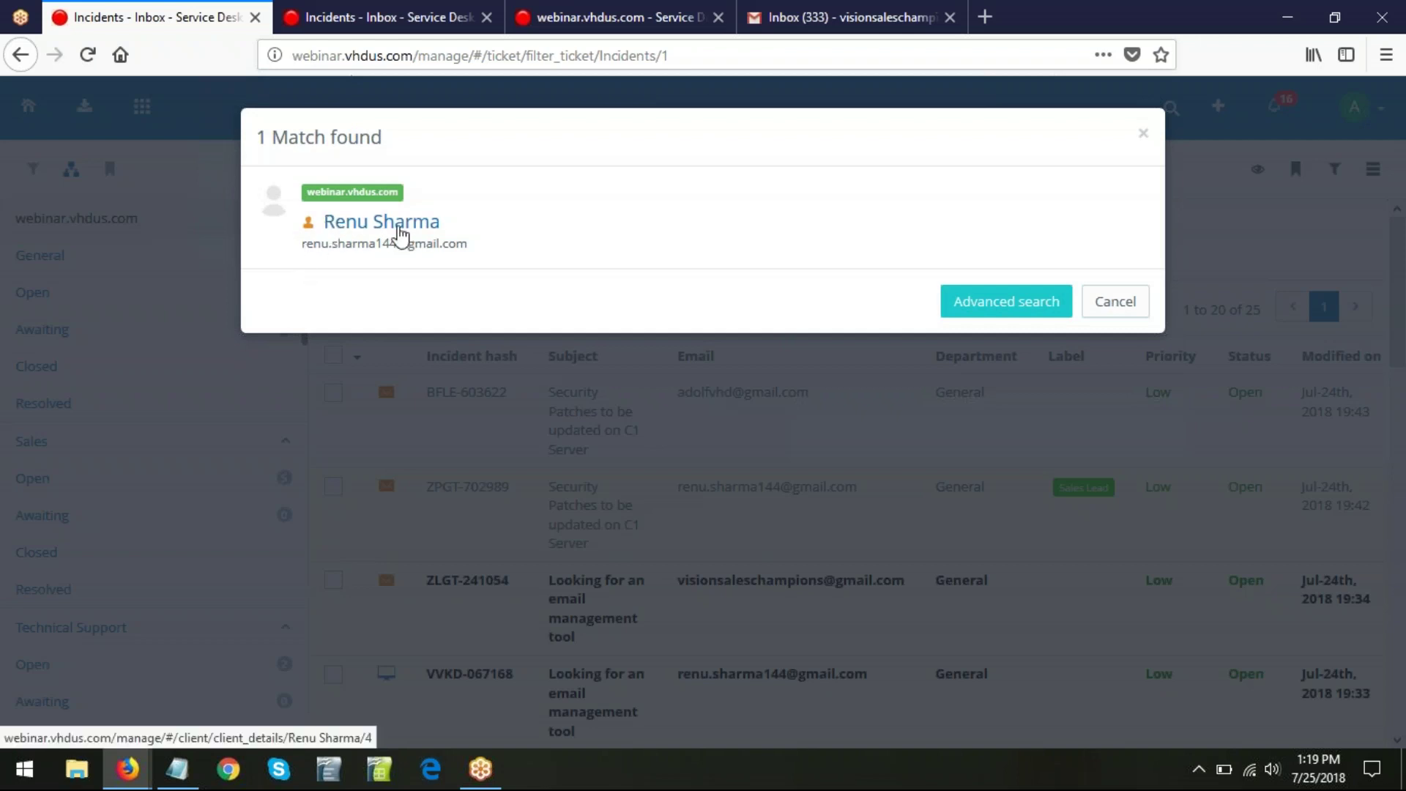
{"action": "left_click", "coordinate": [385, 225]}
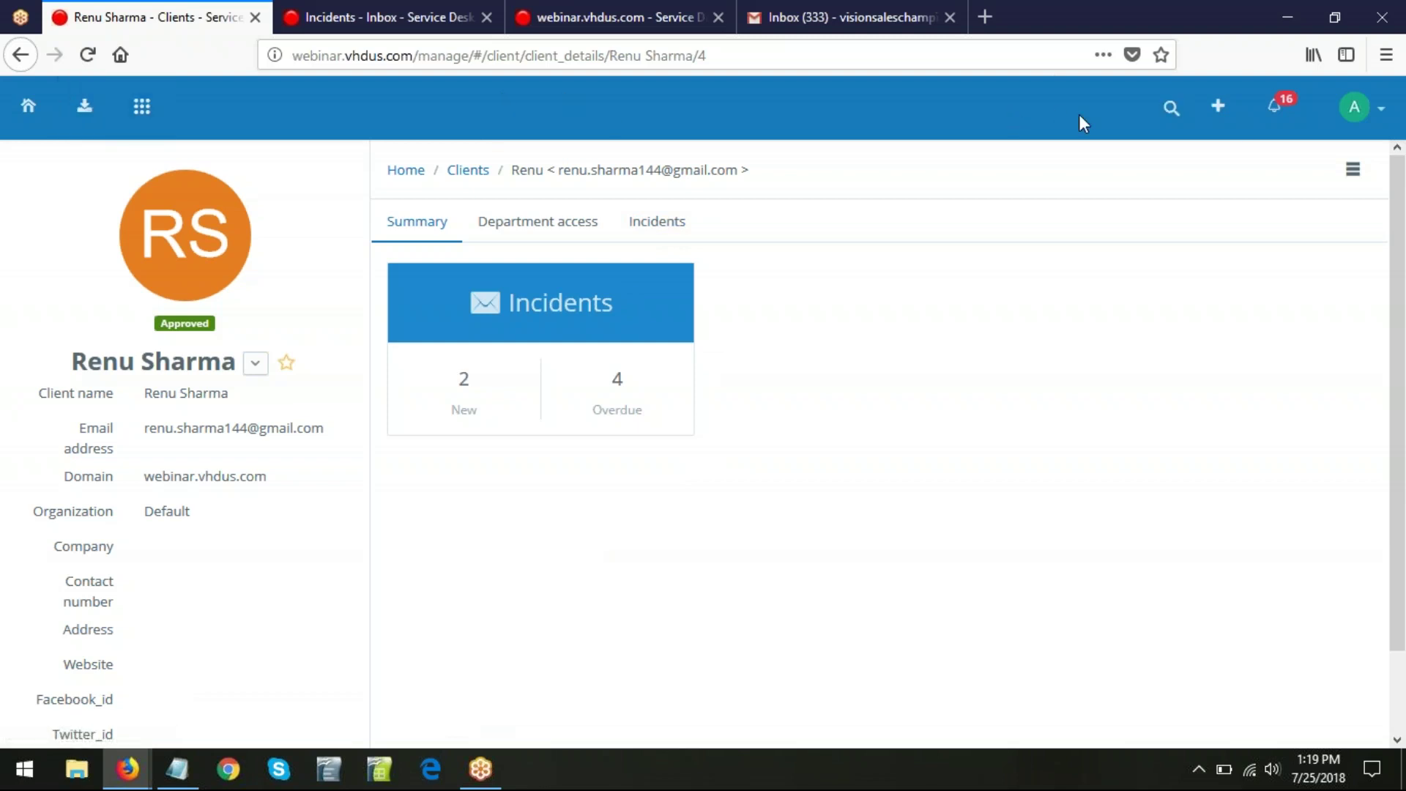
- Open the Advanced search form from the header search dropdown
{"action": "left_click", "coordinate": [1172, 108]}
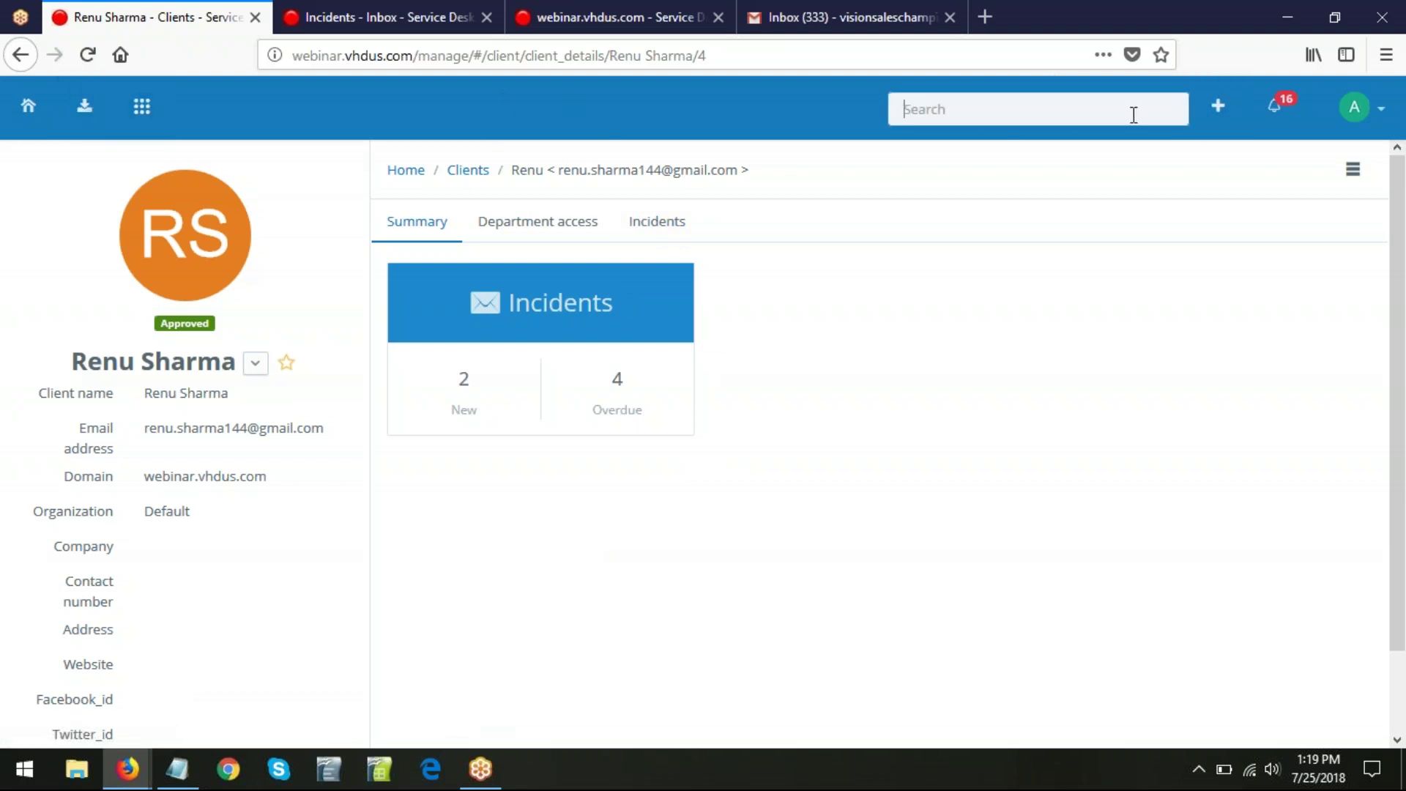
{"action": "type", "text": "as"}
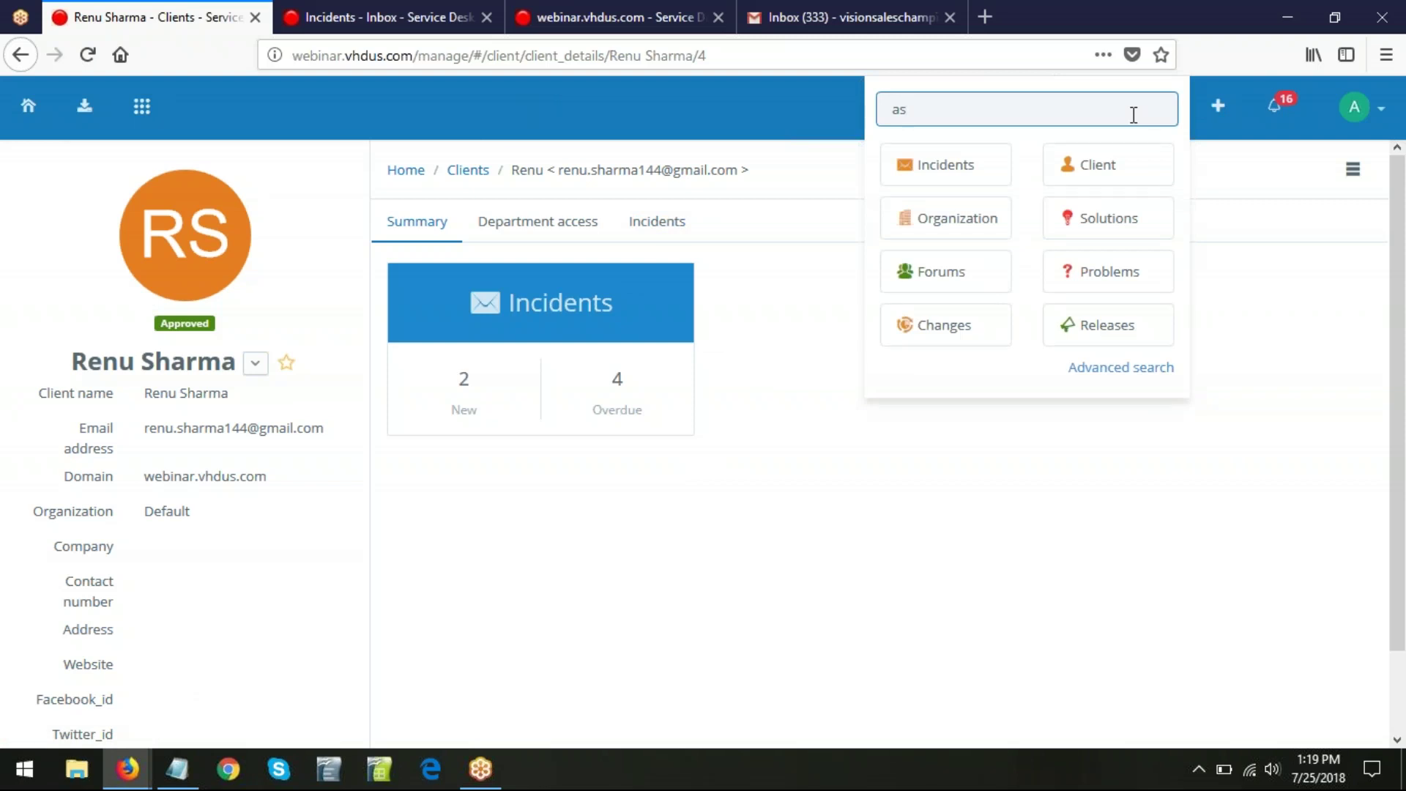
{"action": "left_click", "coordinate": [1102, 369]}
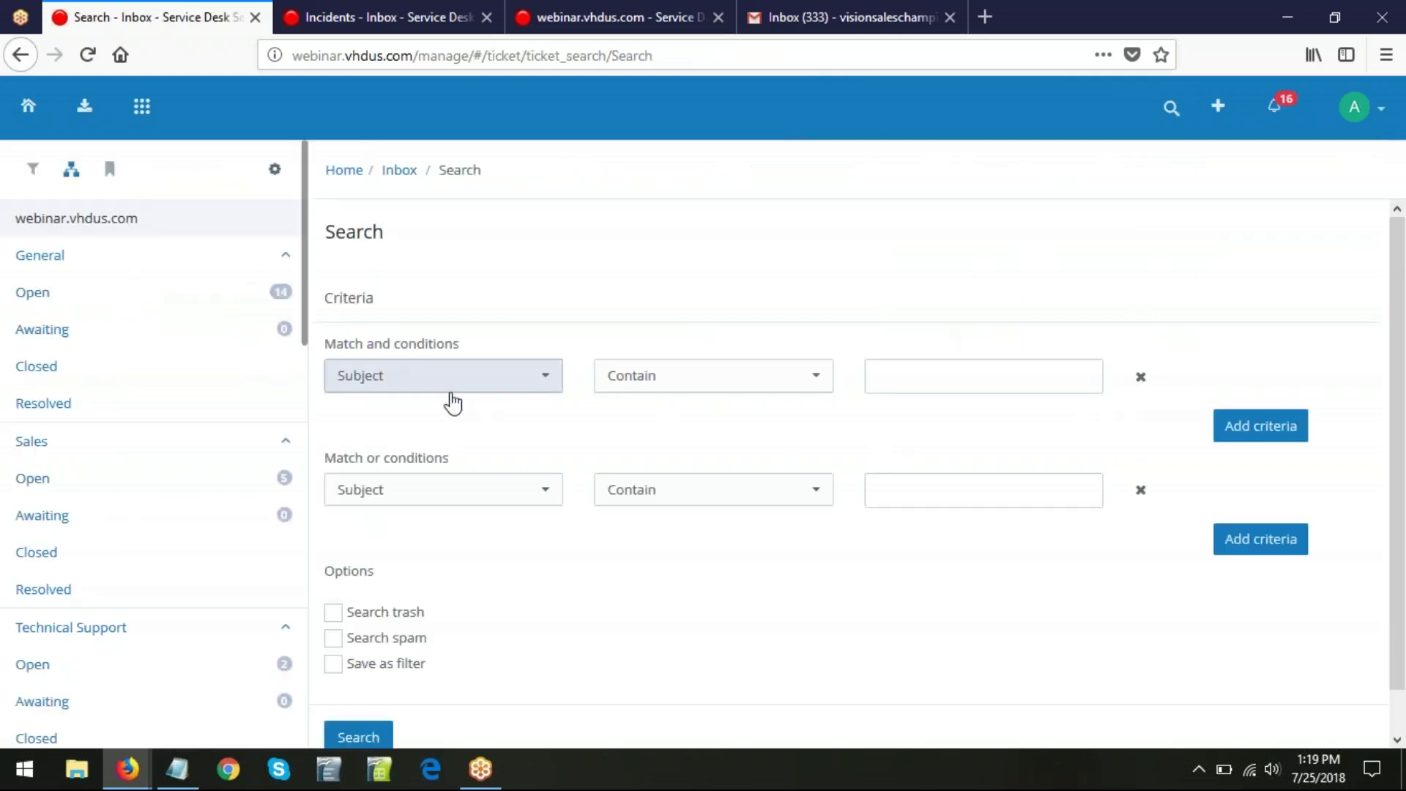
- Set the first Match and condition to Client name Contain the client's name
{"action": "left_click", "coordinate": [483, 385]}
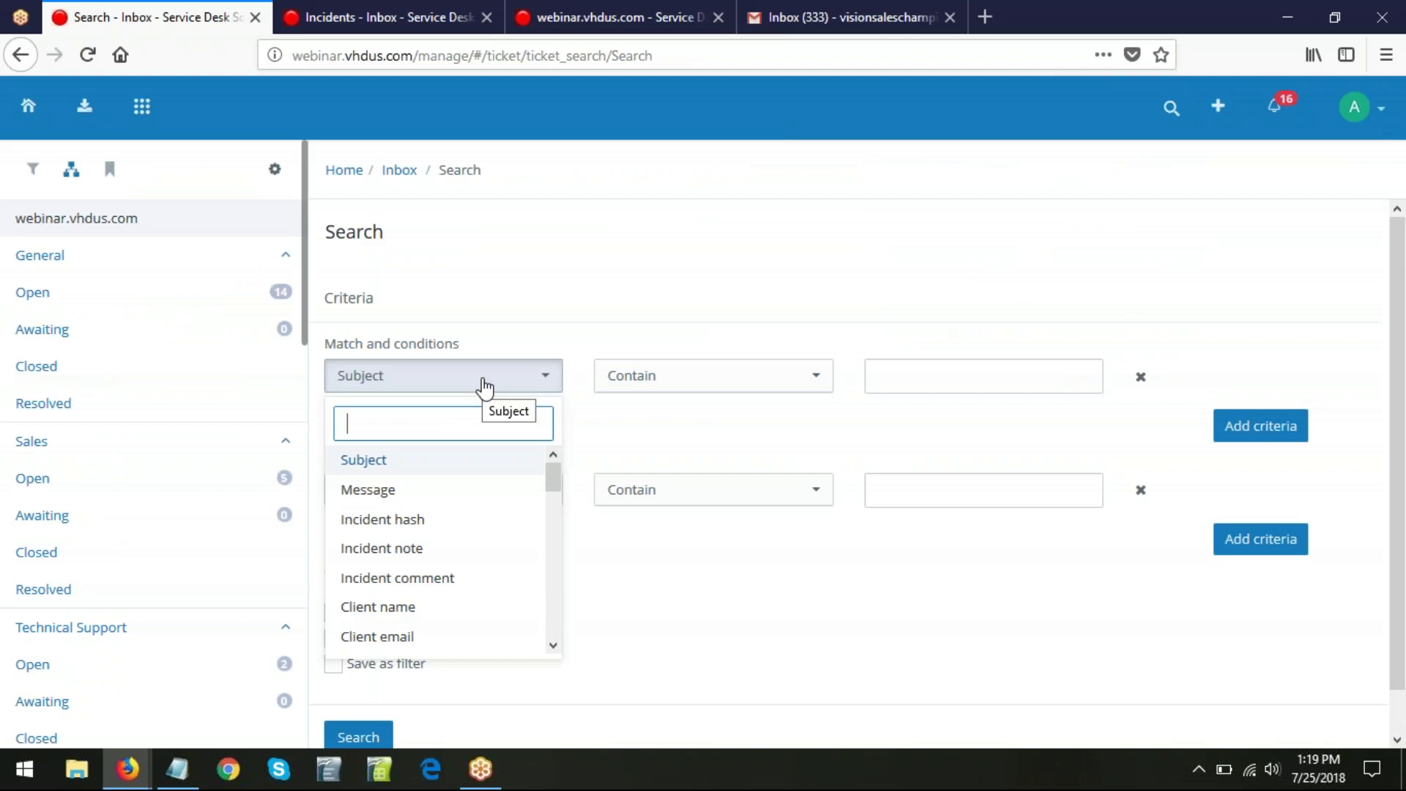
{"action": "scroll", "coordinate": [492, 562], "scroll_direction": "down", "scroll_amount": 3}
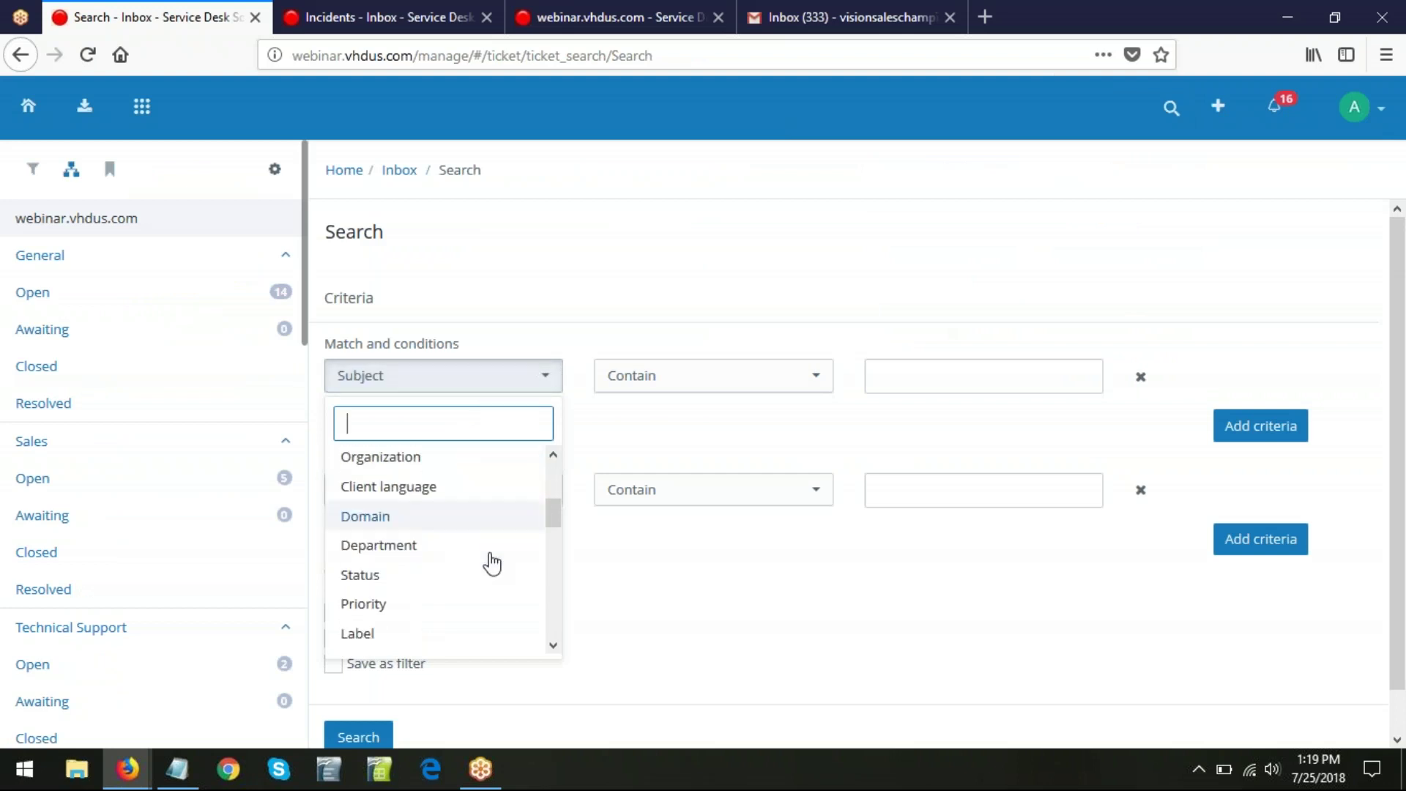
{"action": "scroll", "coordinate": [492, 562], "scroll_direction": "up", "scroll_amount": 1}
{"action": "scroll", "coordinate": [492, 564], "scroll_direction": "up", "scroll_amount": 1}
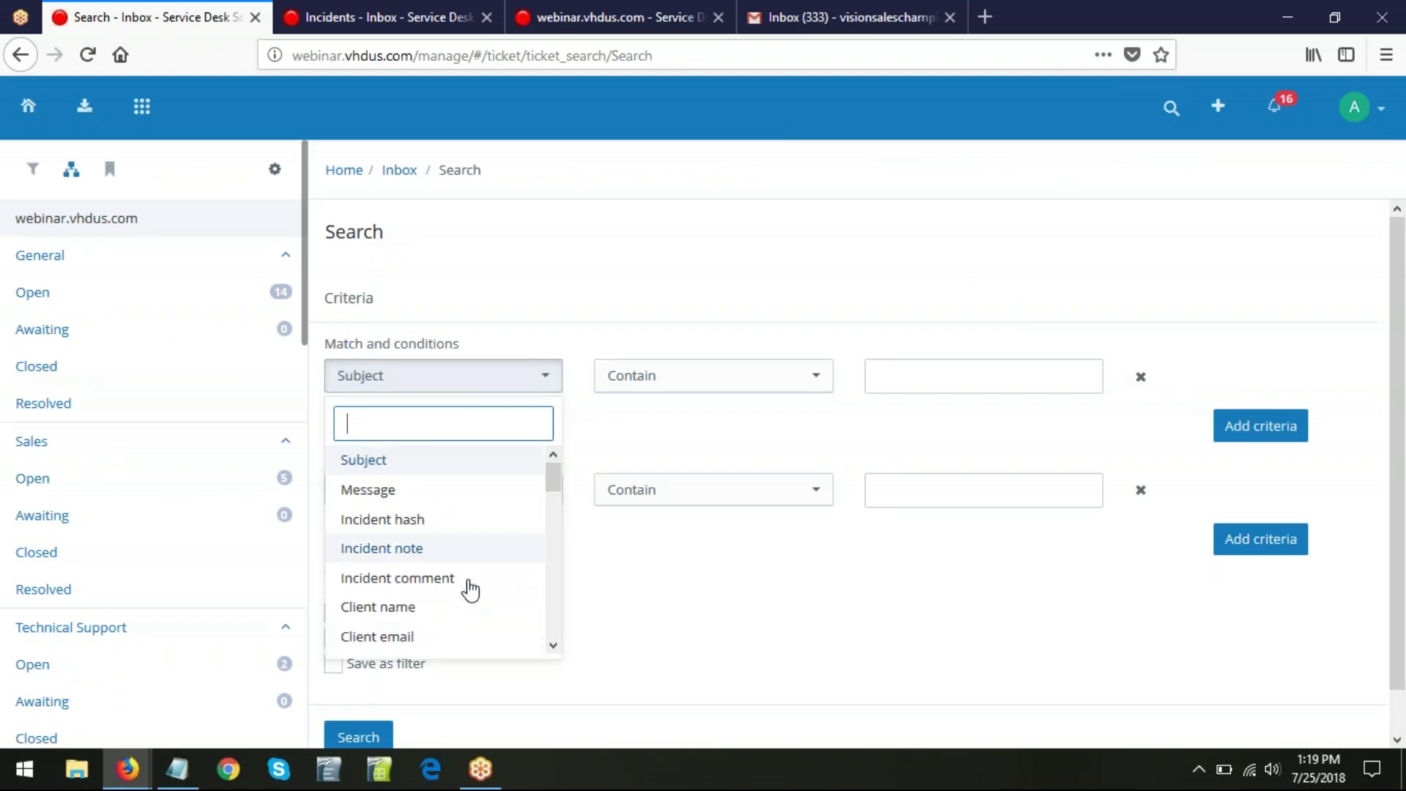
{"action": "left_click", "coordinate": [412, 617]}
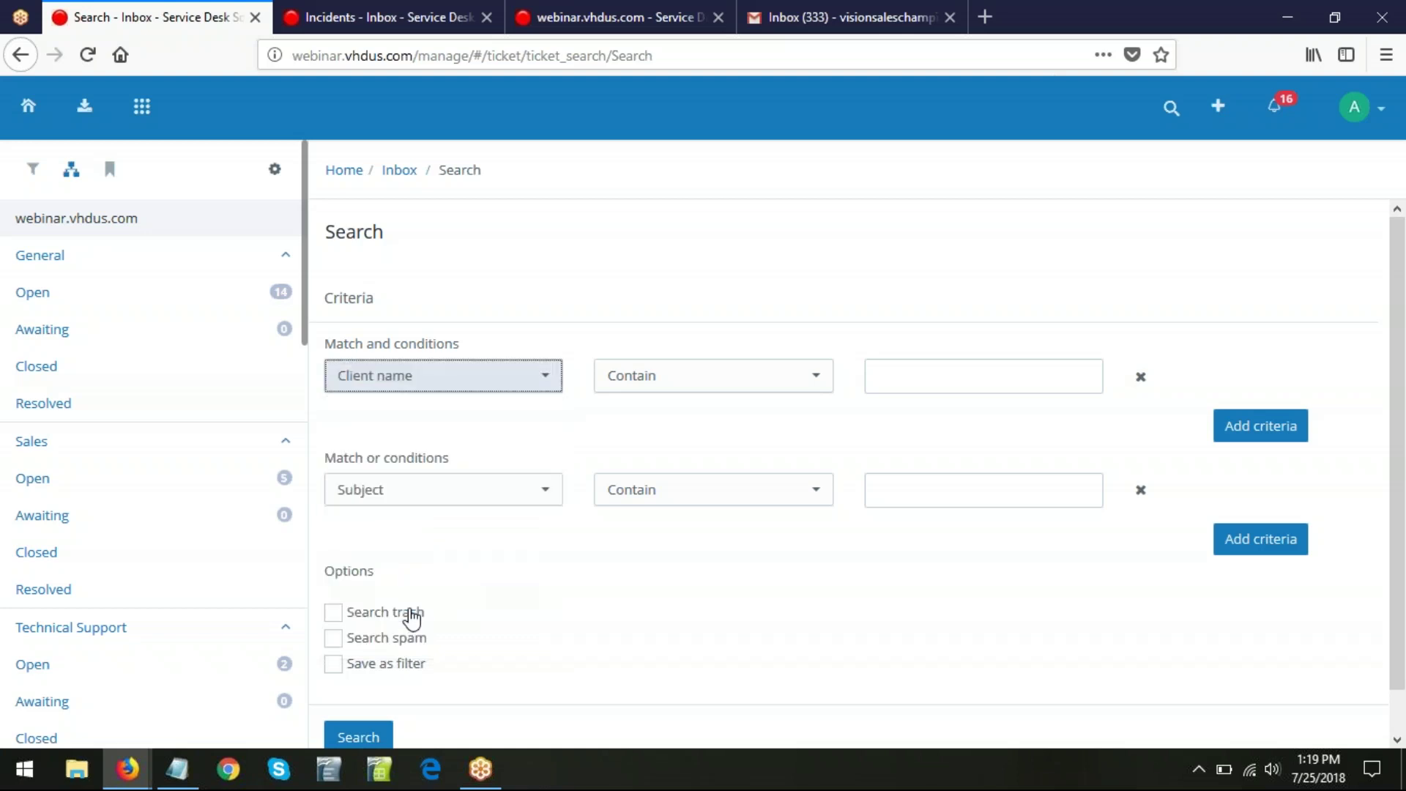
{"action": "left_click", "coordinate": [1053, 375]}
{"action": "type", "text": "renu"}
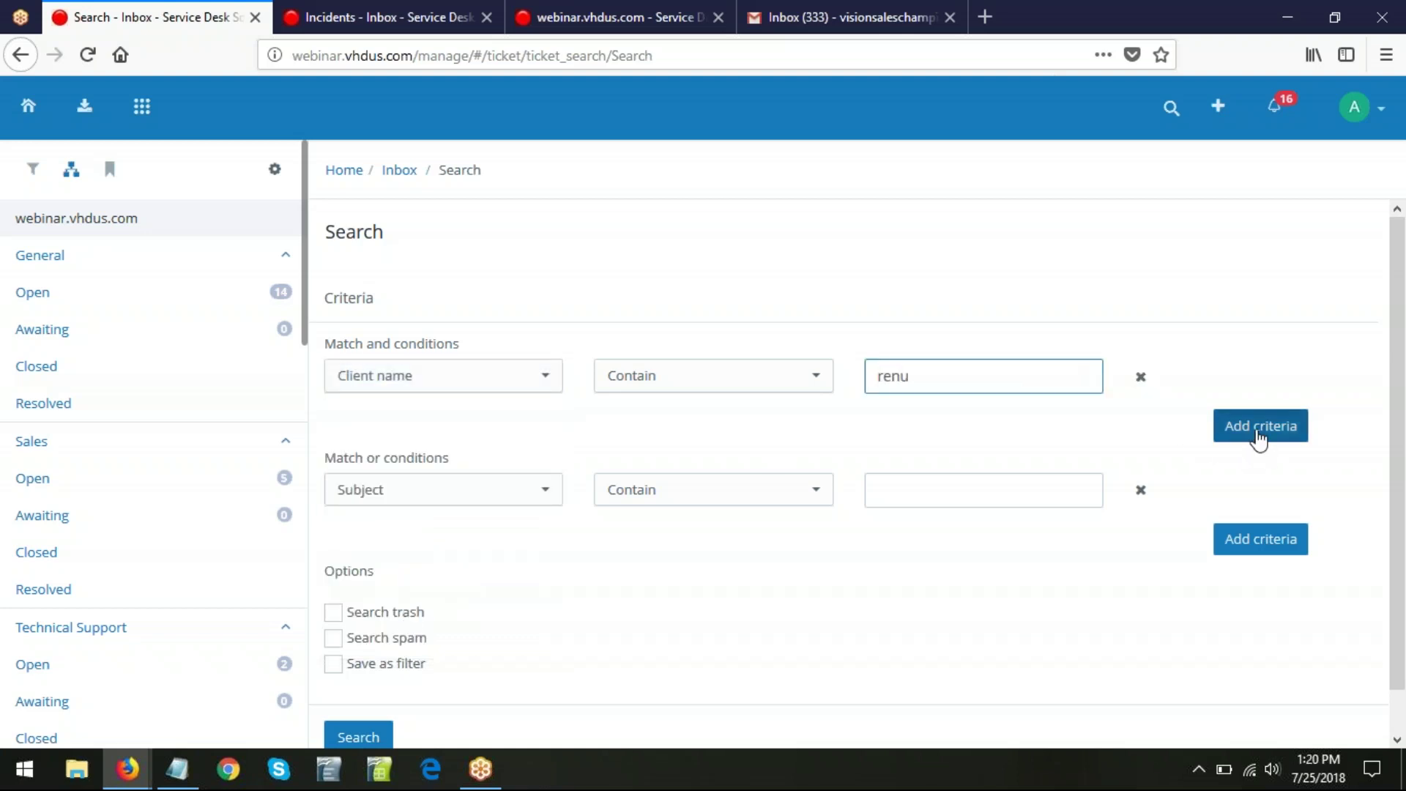
- Add a second condition filtering by Department Equal General
{"action": "left_click", "coordinate": [1257, 434]}
{"action": "left_click", "coordinate": [467, 440]}
{"action": "scroll", "coordinate": [464, 370], "scroll_direction": "down", "scroll_amount": 5}
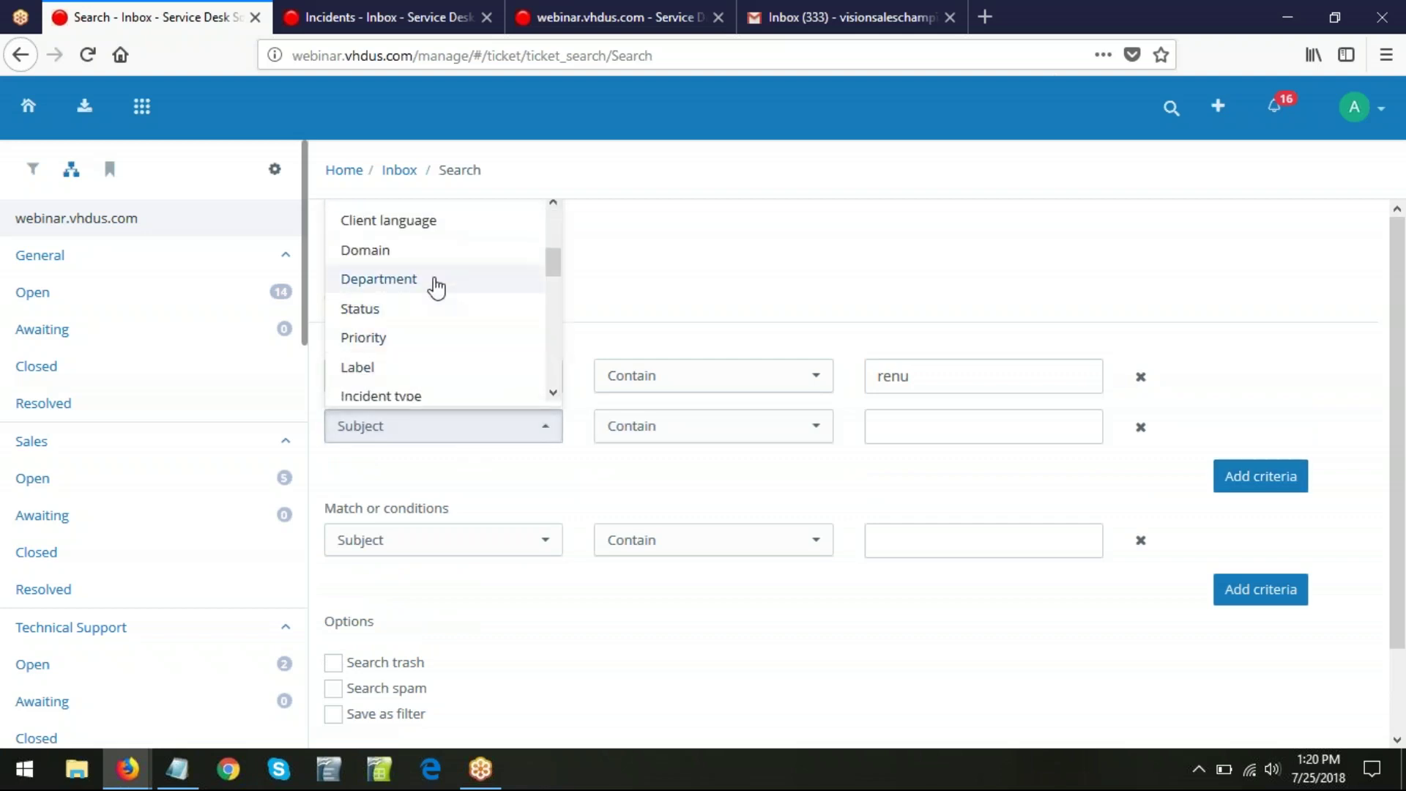
{"action": "left_click", "coordinate": [435, 281]}
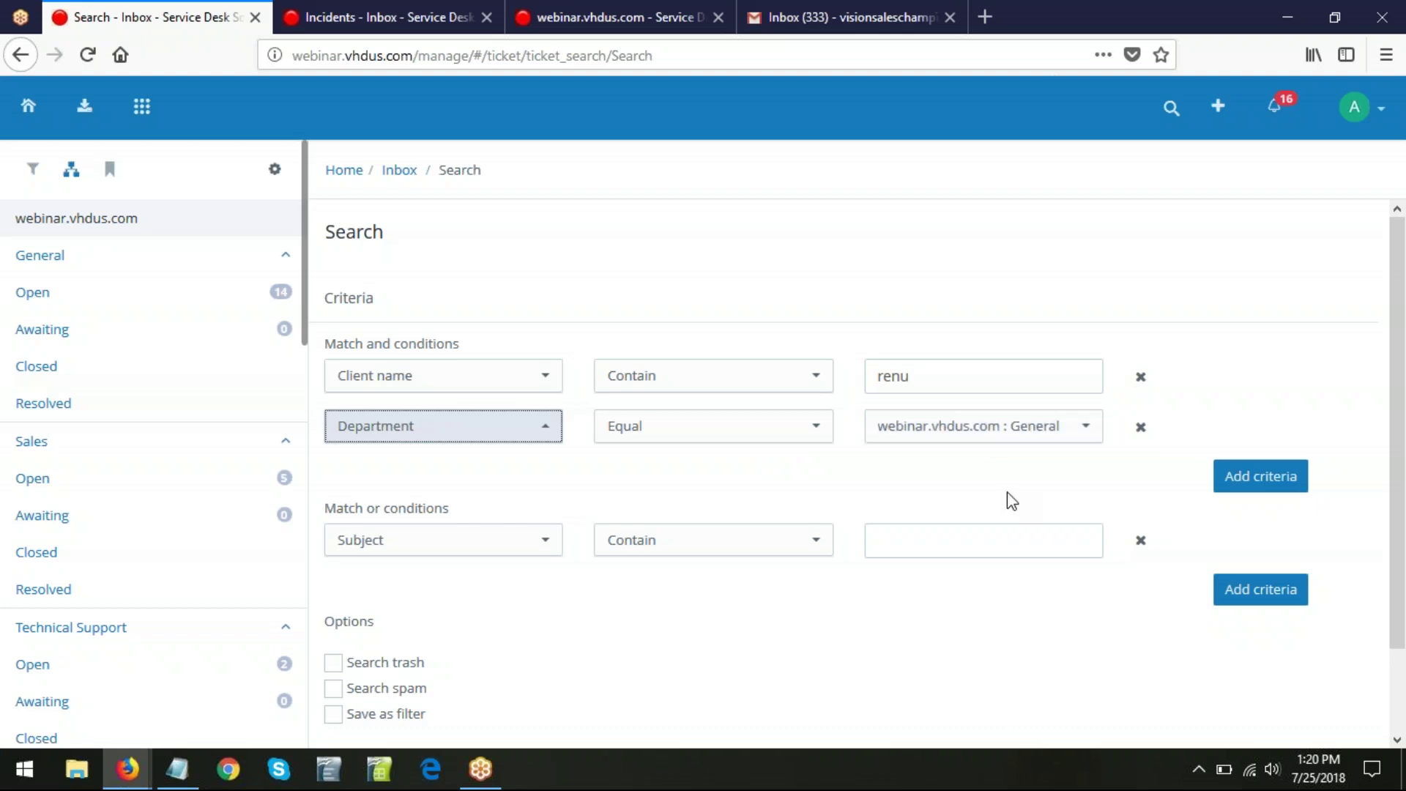
- Tick Save as filter, run the search, and enter the filter title ending 'General Tick'
{"action": "scroll", "coordinate": [1057, 591], "scroll_direction": "down", "scroll_amount": 2}
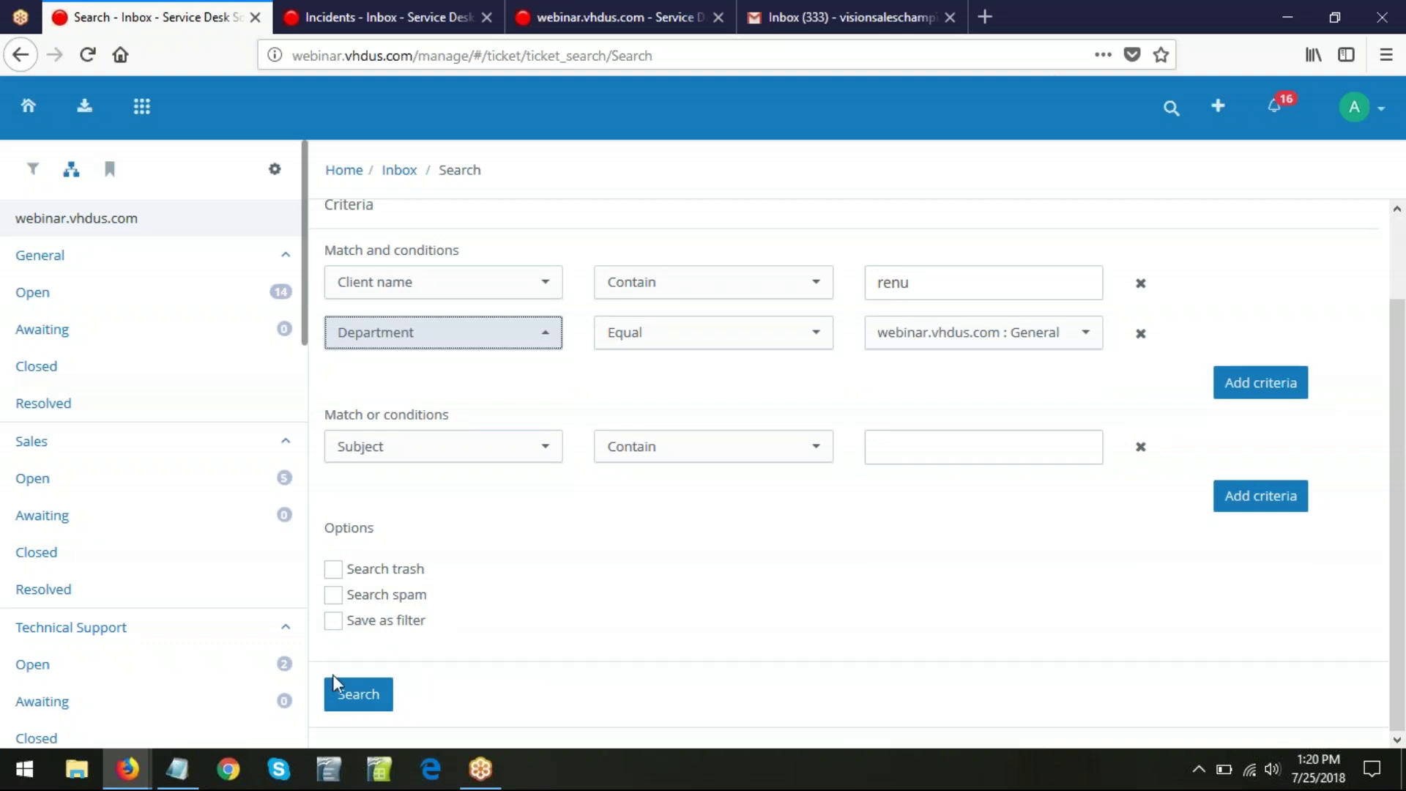
{"action": "left_click", "coordinate": [335, 621]}
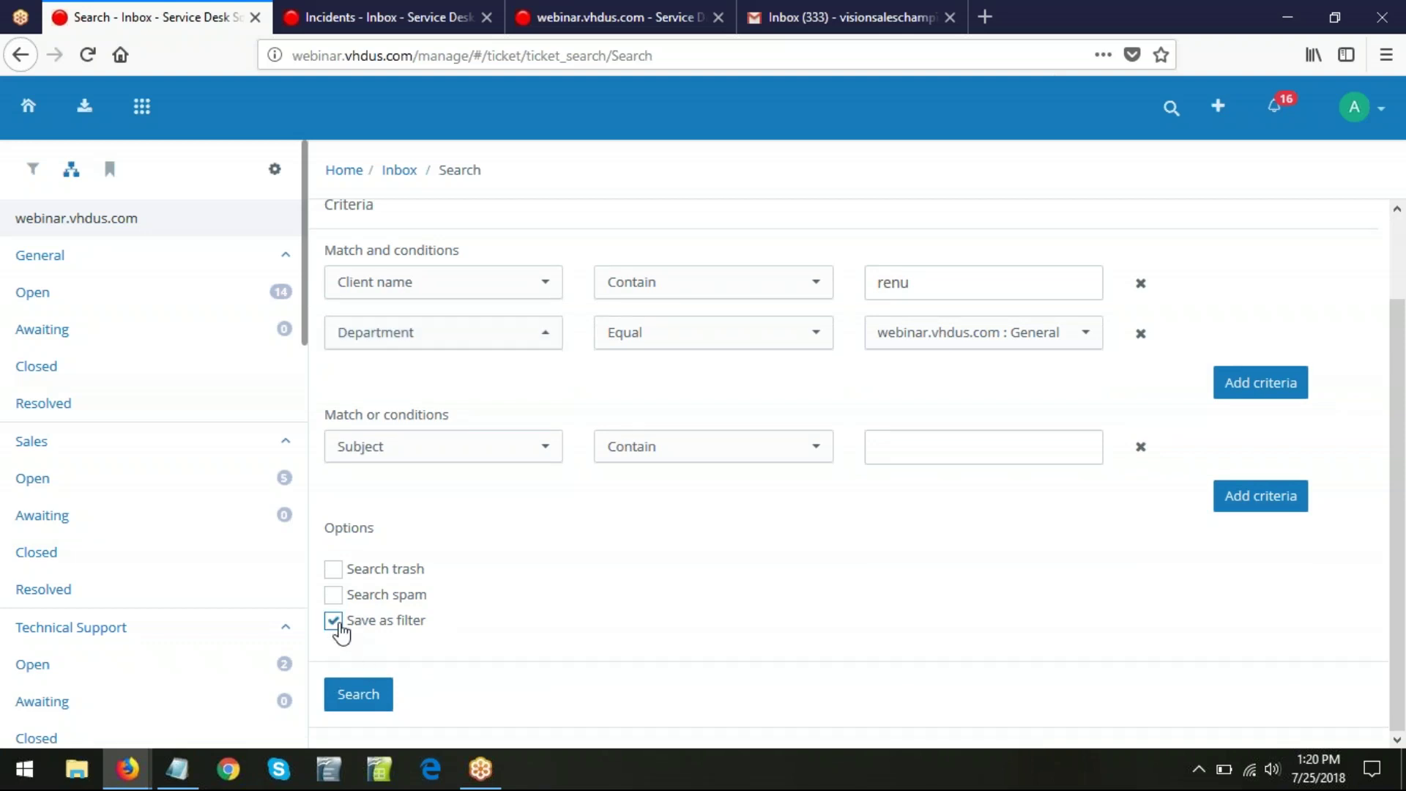
{"action": "left_click", "coordinate": [359, 712]}
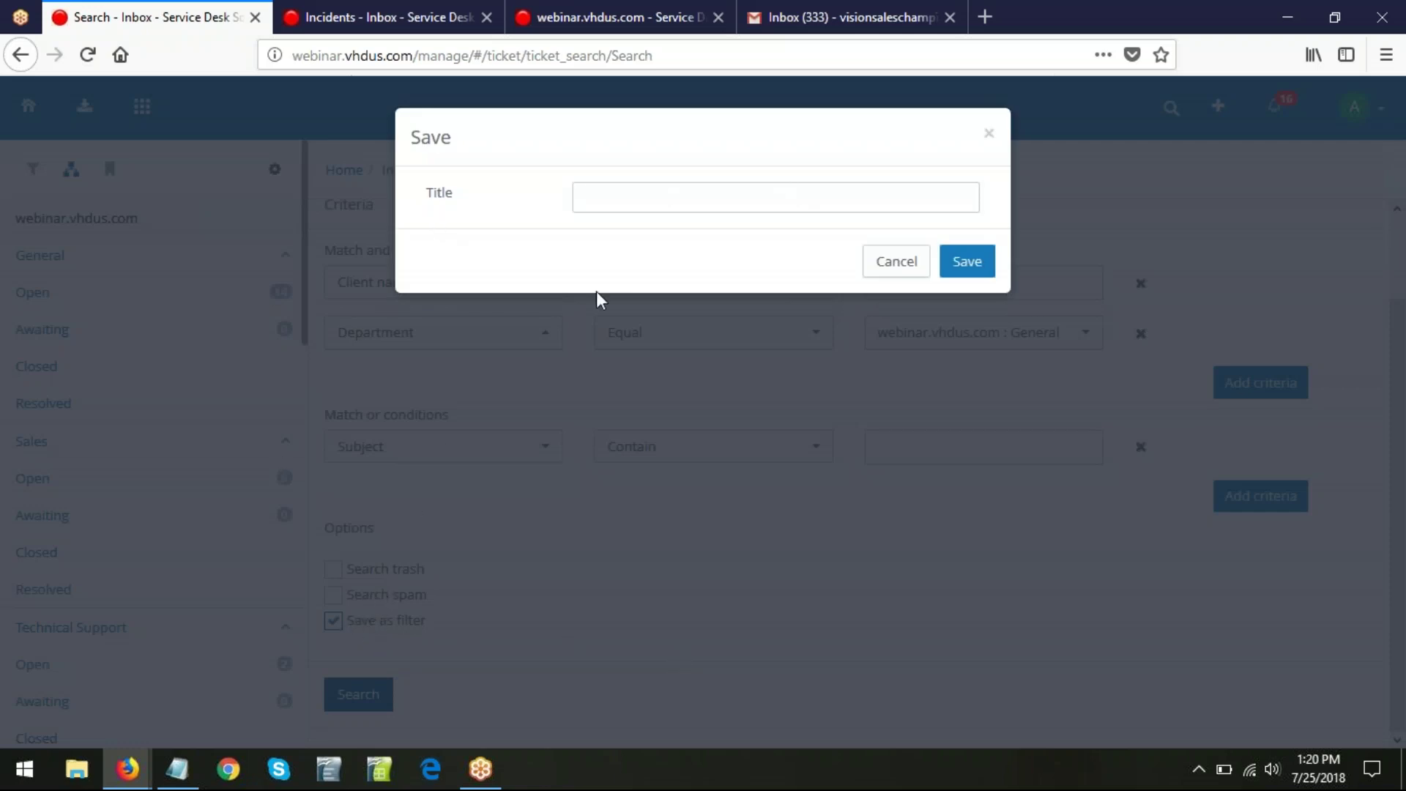
{"action": "left_click", "coordinate": [607, 198]}
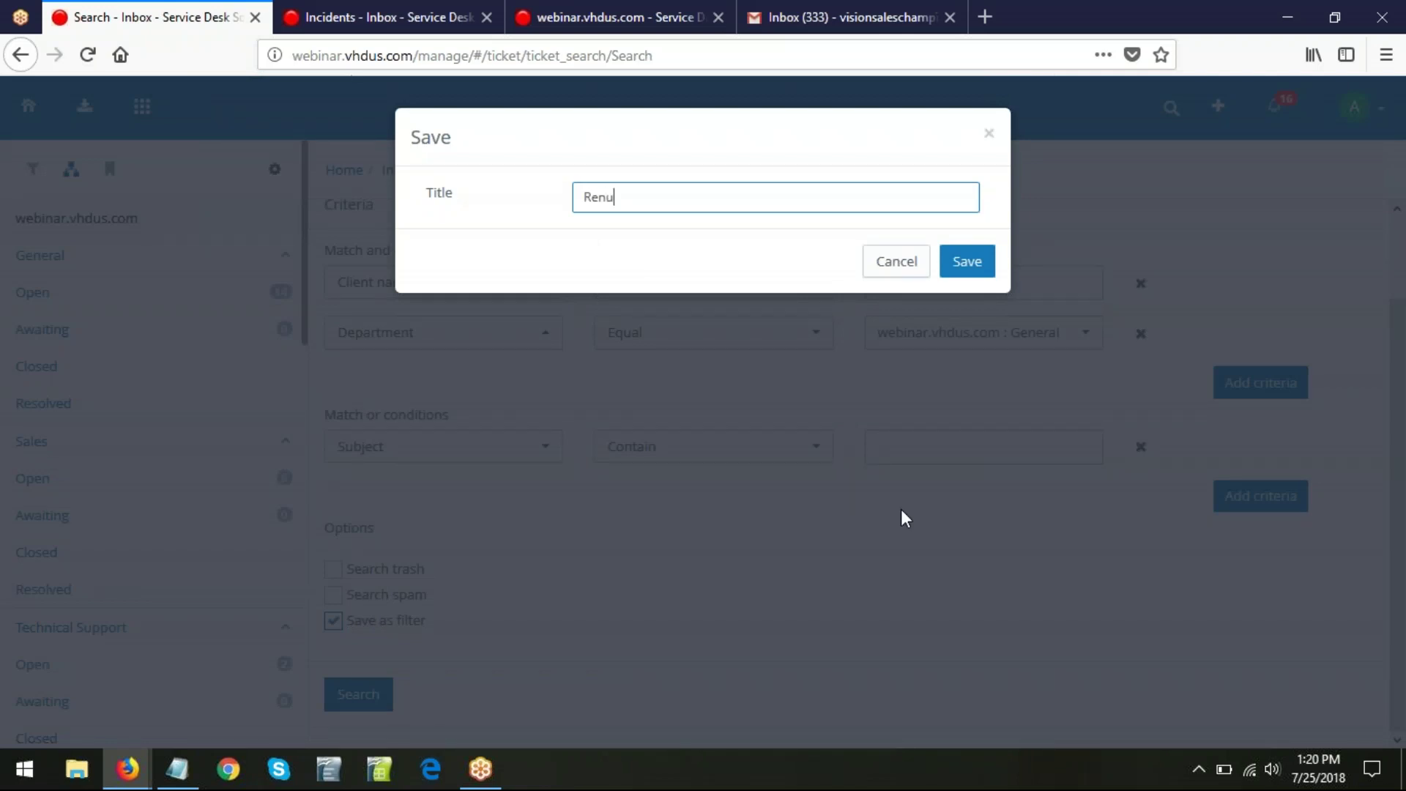
{"action": "type", "text": "Renu's General Tickets"}
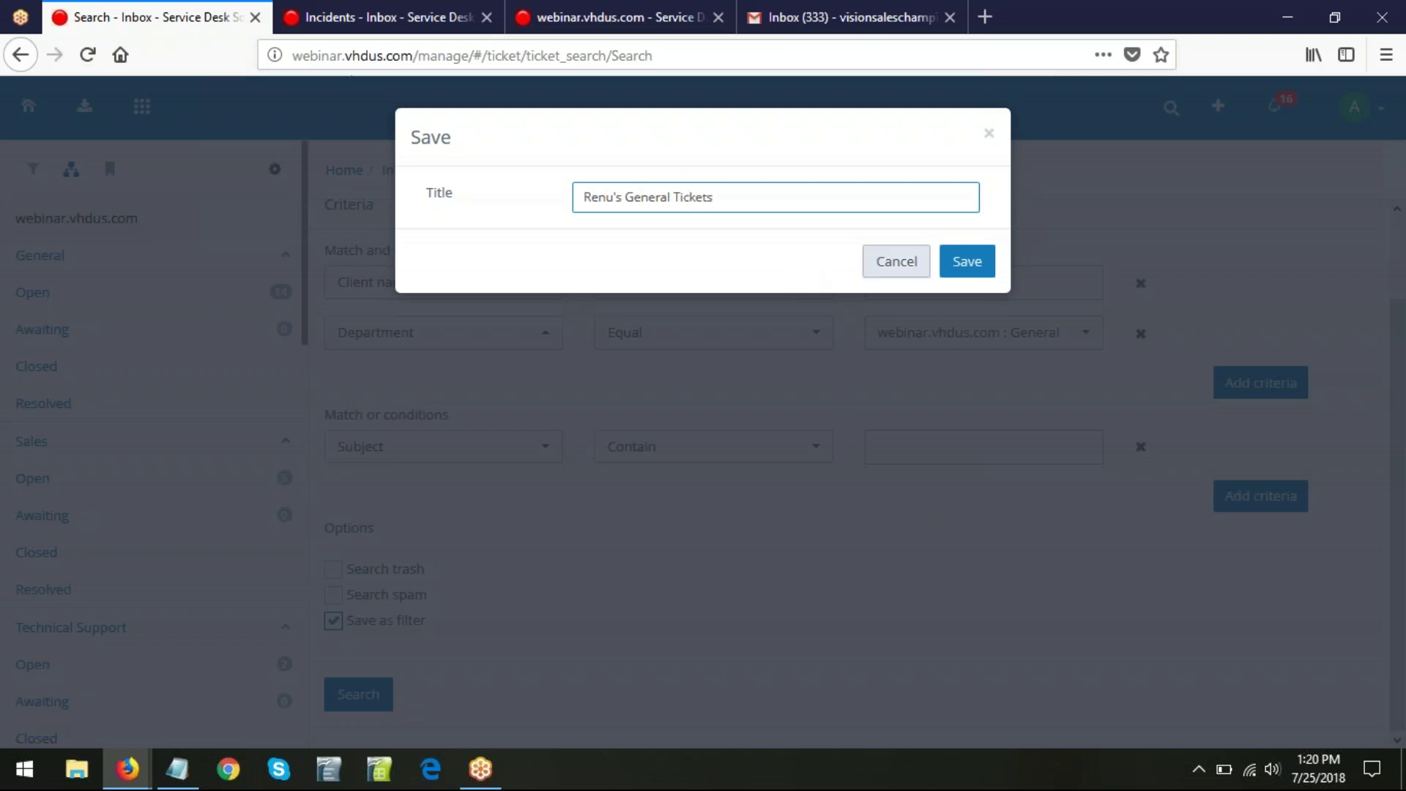
- Save the custom General tickets filter under the entered title
{"action": "left_click", "coordinate": [966, 265]}
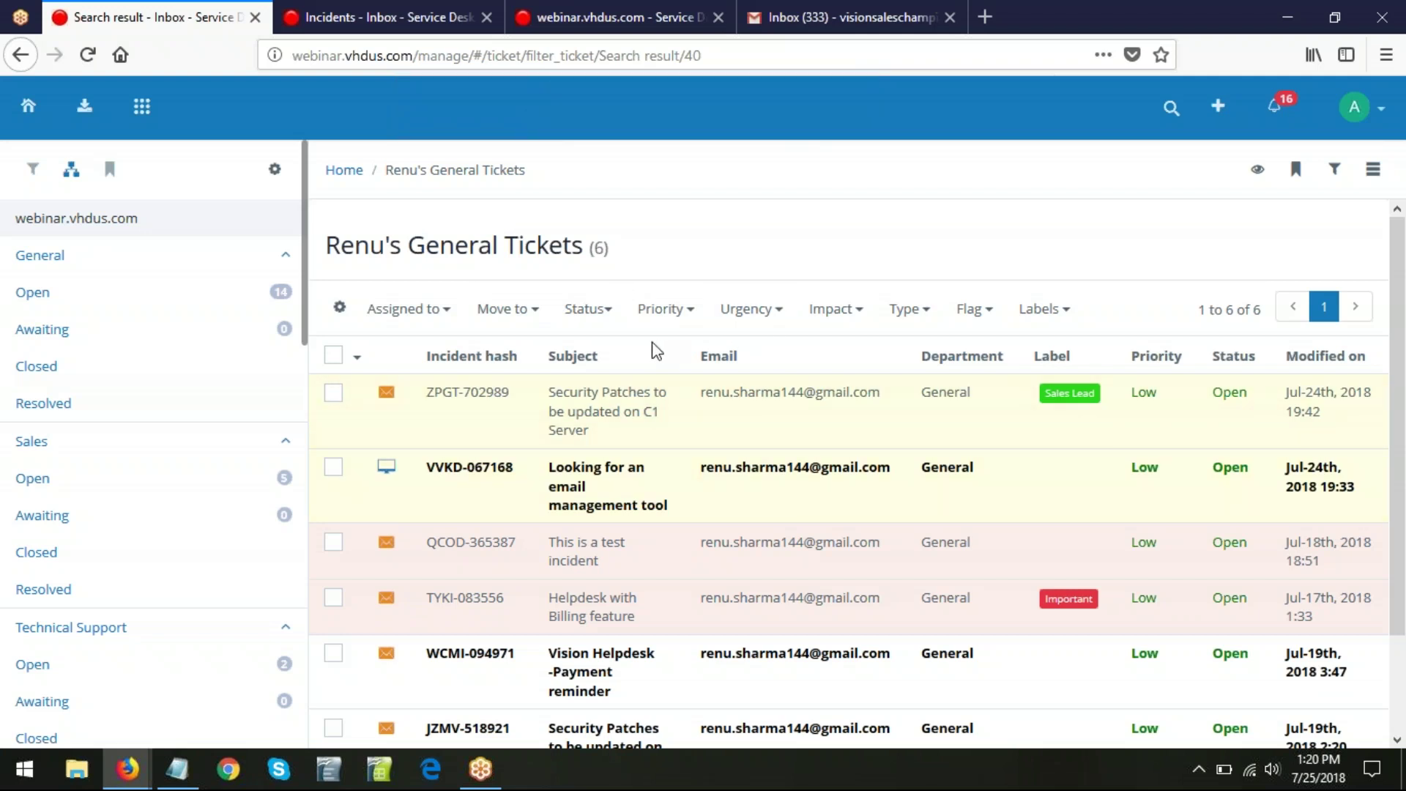
{"action": "scroll", "coordinate": [644, 366], "scroll_direction": "down", "scroll_amount": 3}
{"action": "scroll", "coordinate": [605, 634], "scroll_direction": "up", "scroll_amount": 3}
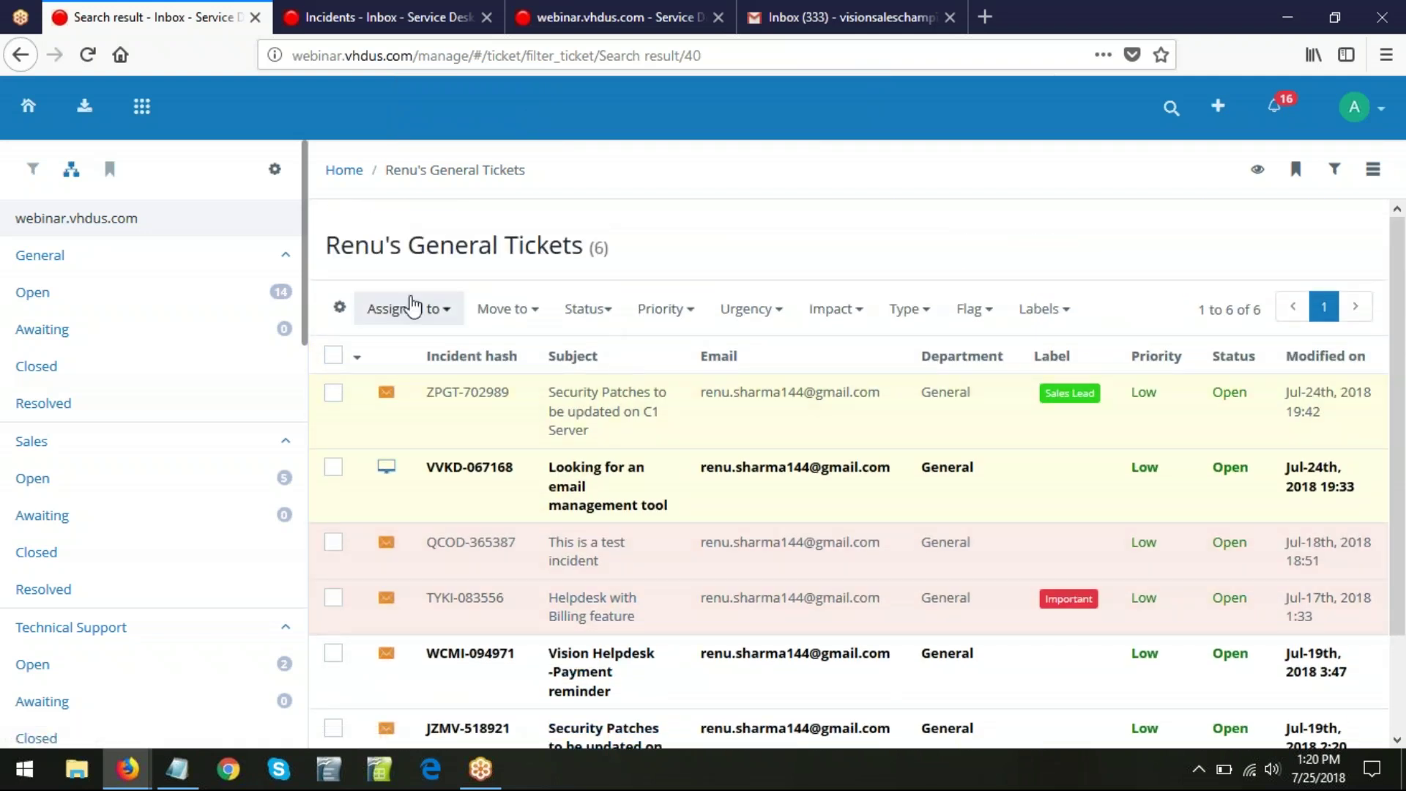
{"action": "scroll", "coordinate": [589, 607], "scroll_direction": "down", "scroll_amount": 3}
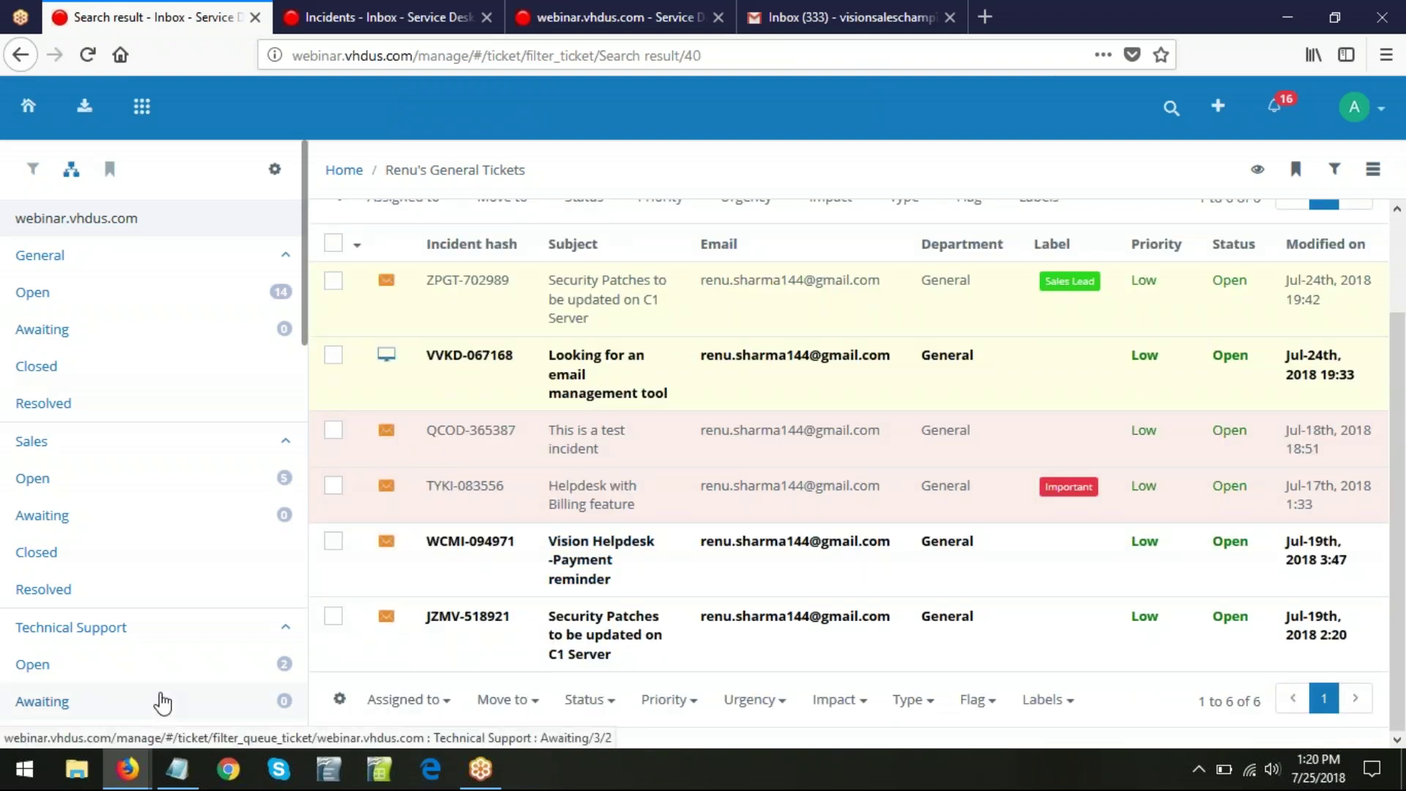
- Open the new filter from the sidebar Filters list, showing the client's 6 General tickets
{"action": "left_click", "coordinate": [32, 174]}
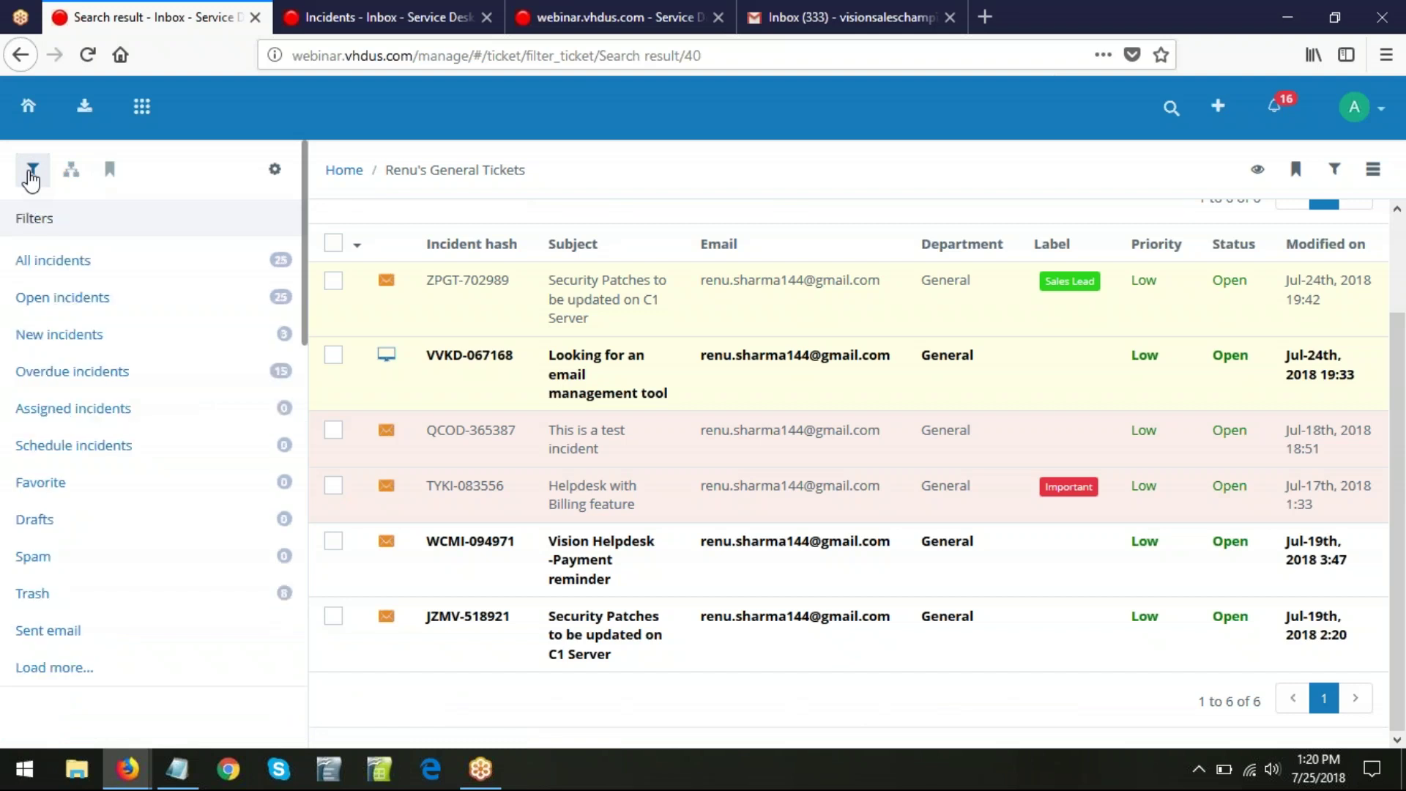
{"action": "left_click", "coordinate": [42, 669]}
{"action": "scroll", "coordinate": [211, 510], "scroll_direction": "down", "scroll_amount": 1}
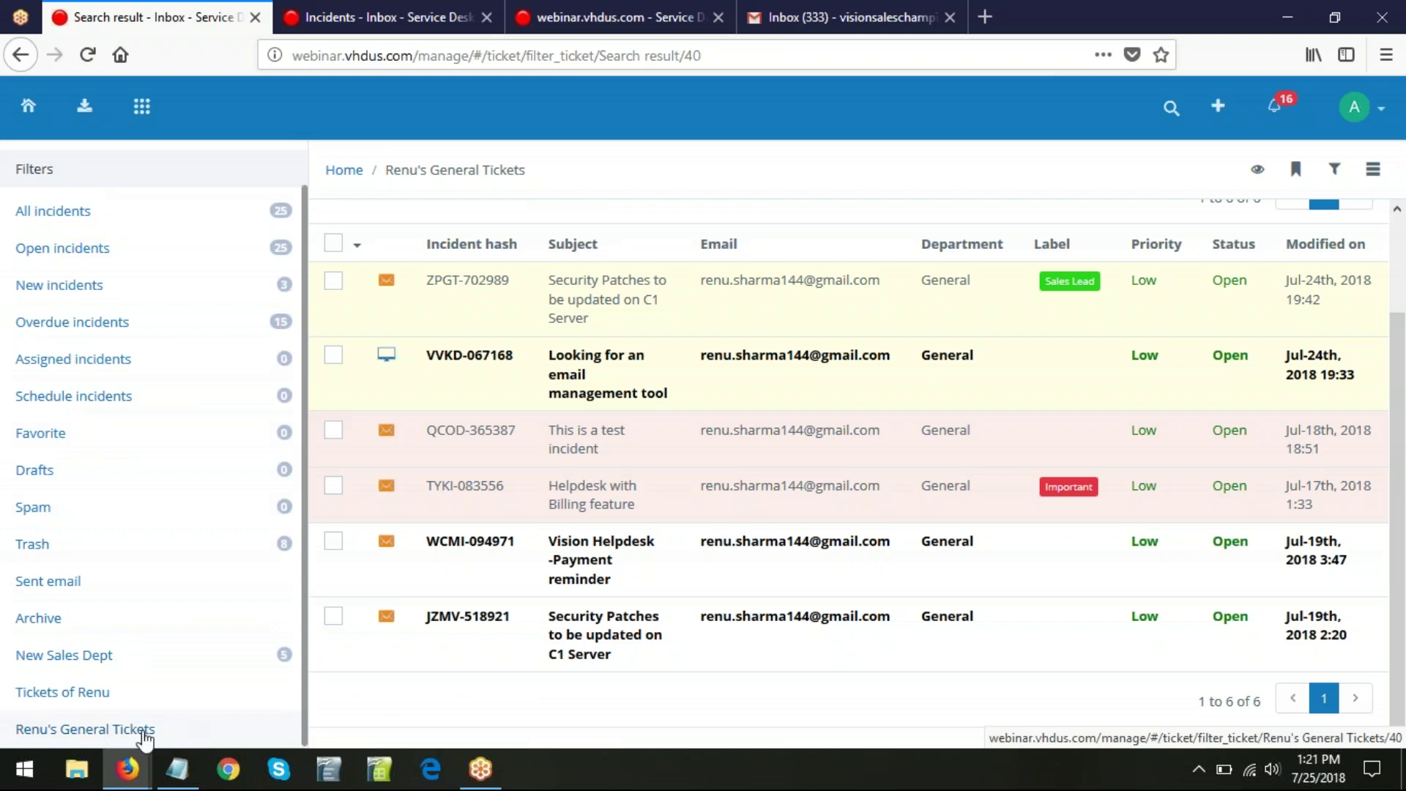
{"action": "left_click", "coordinate": [91, 731]}
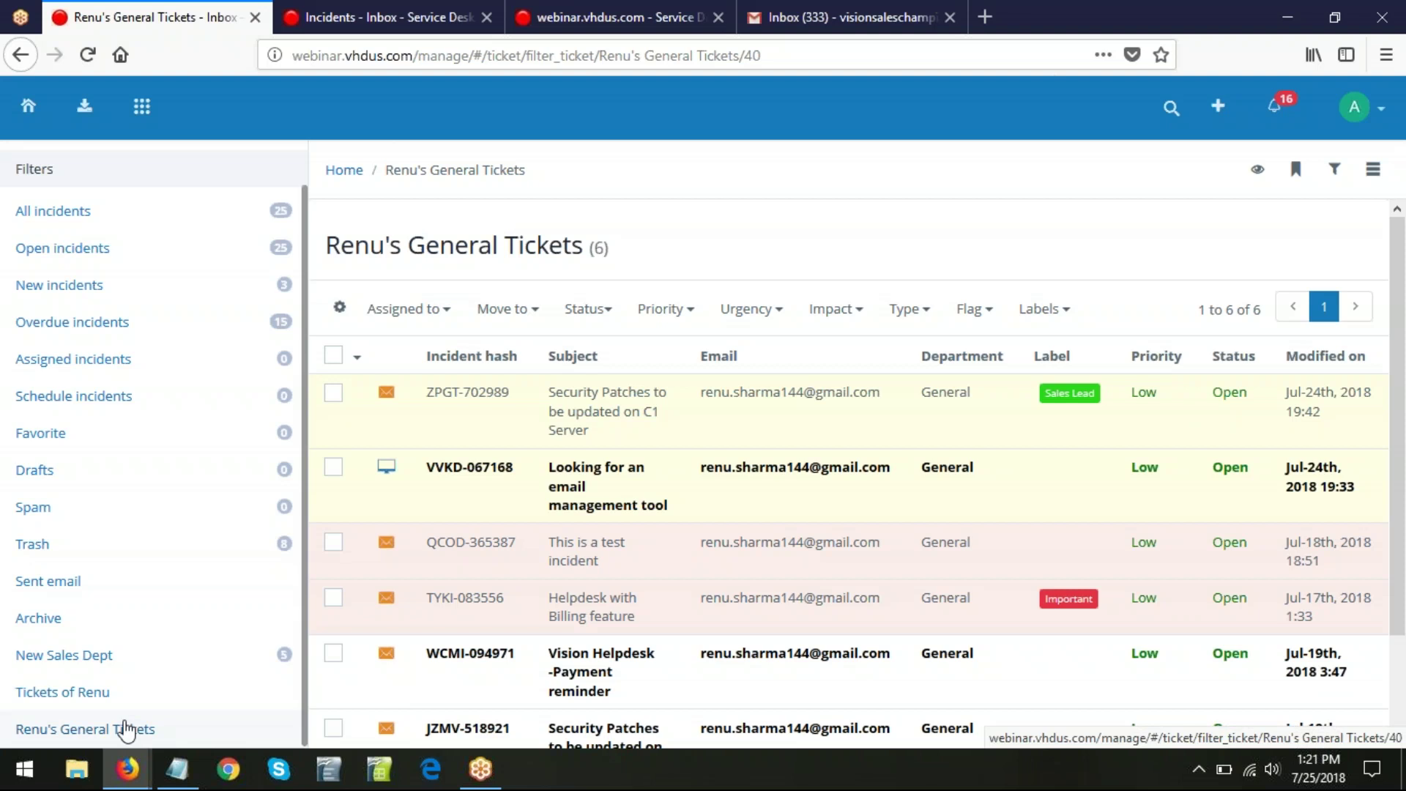
- Glance at the Google Slides agenda slide, then switch back to the helpdesk filter results
{"action": "mouse_move", "coordinate": [127, 768]}
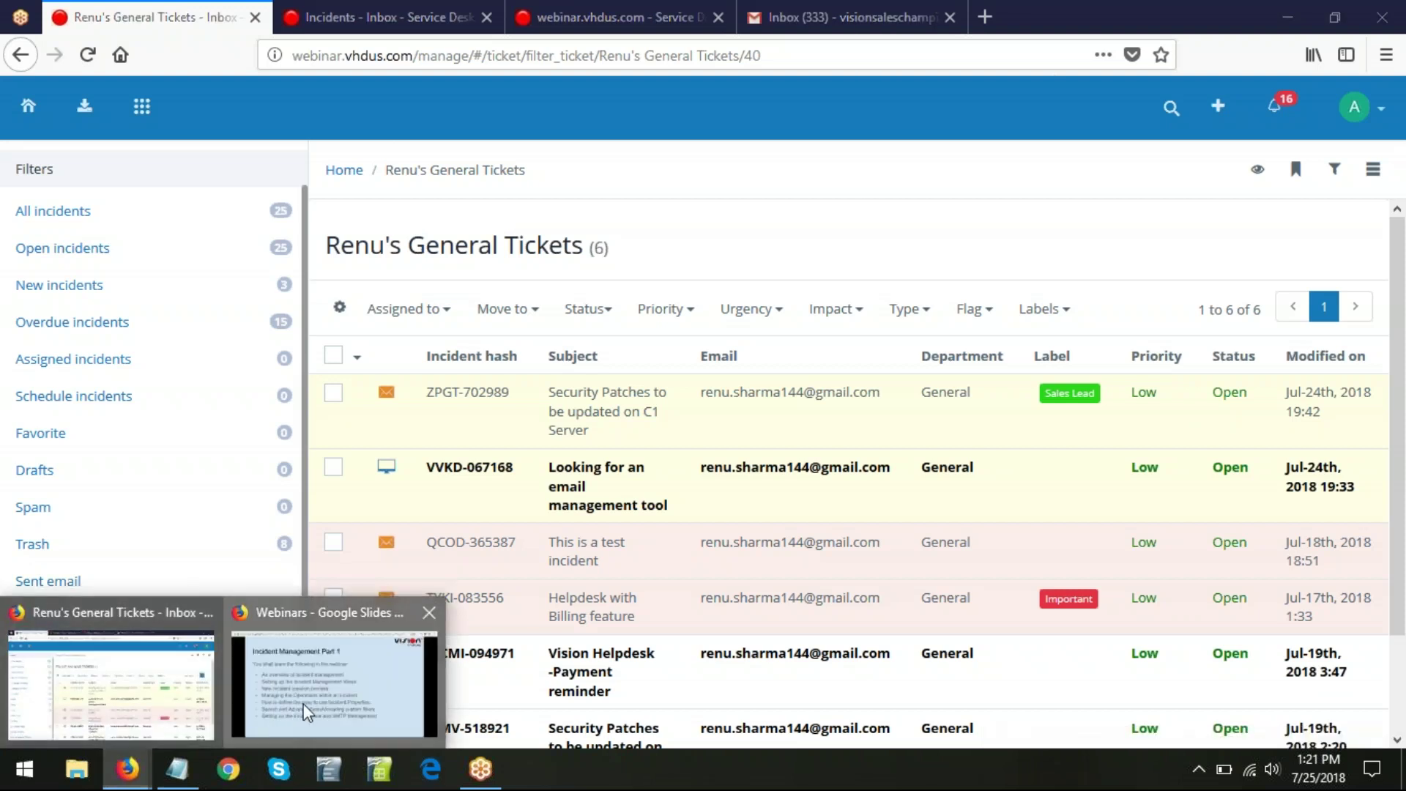
{"action": "left_click", "coordinate": [308, 710]}
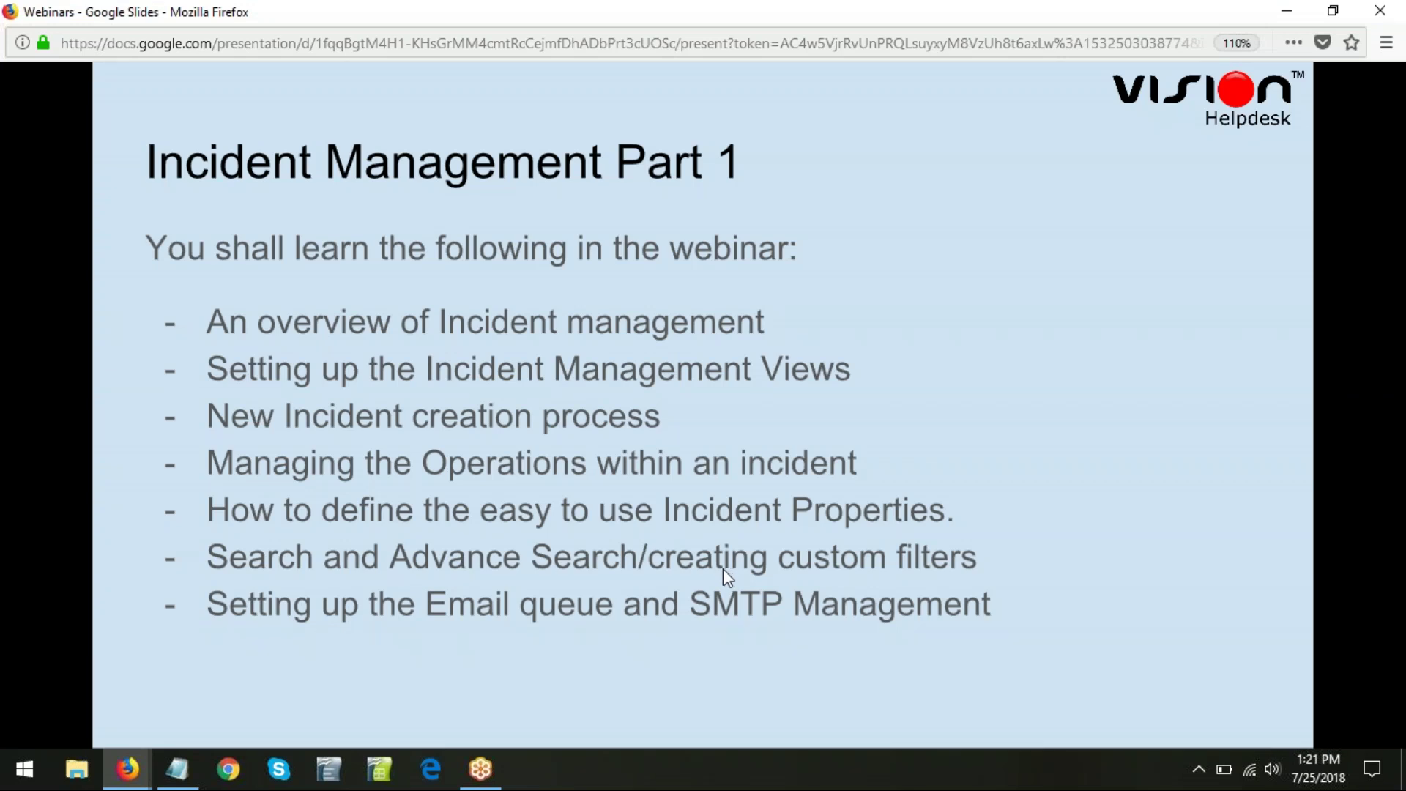
{"action": "key", "text": "alt+Tab"}
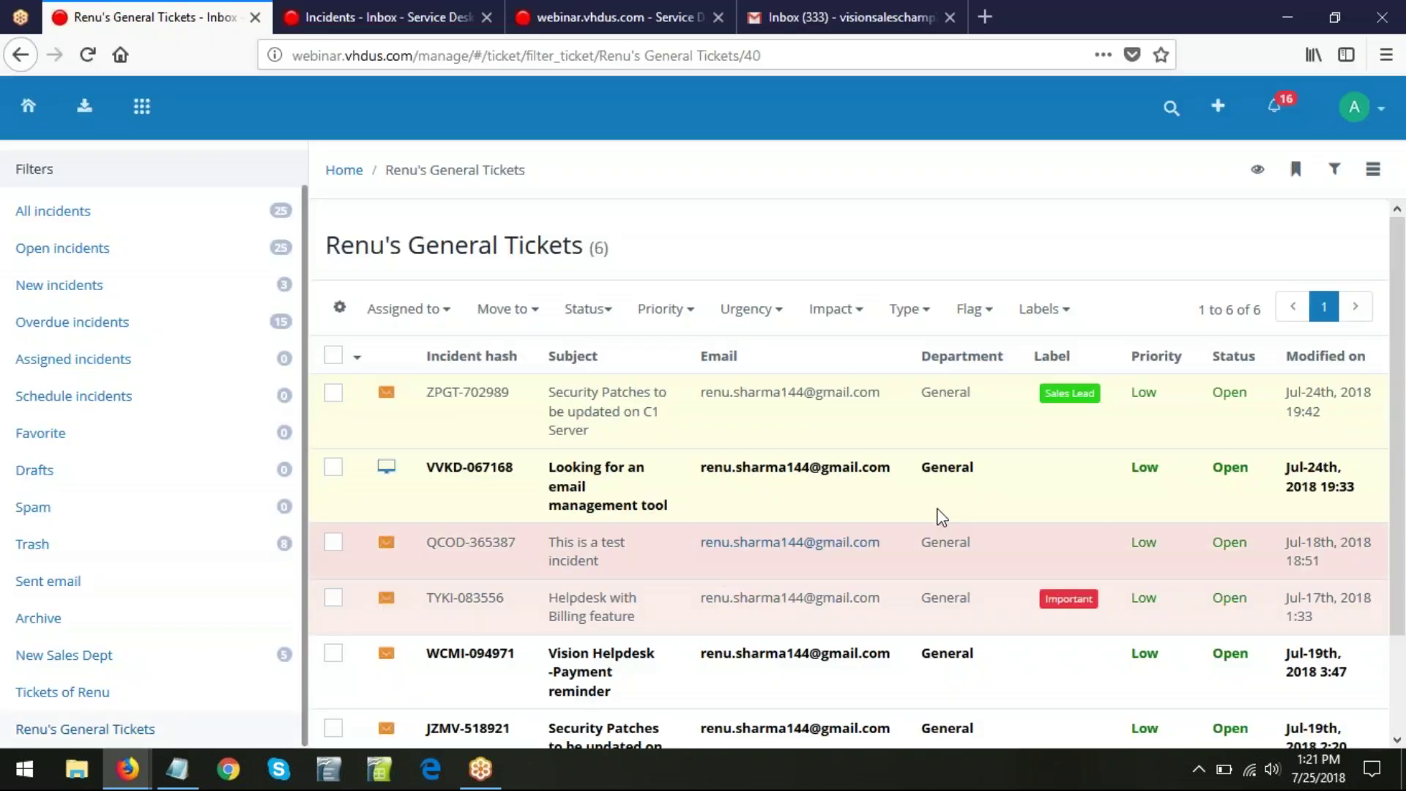
- Go to the helpdesk Settings and open the Email queue list
{"action": "left_click", "coordinate": [1381, 116]}
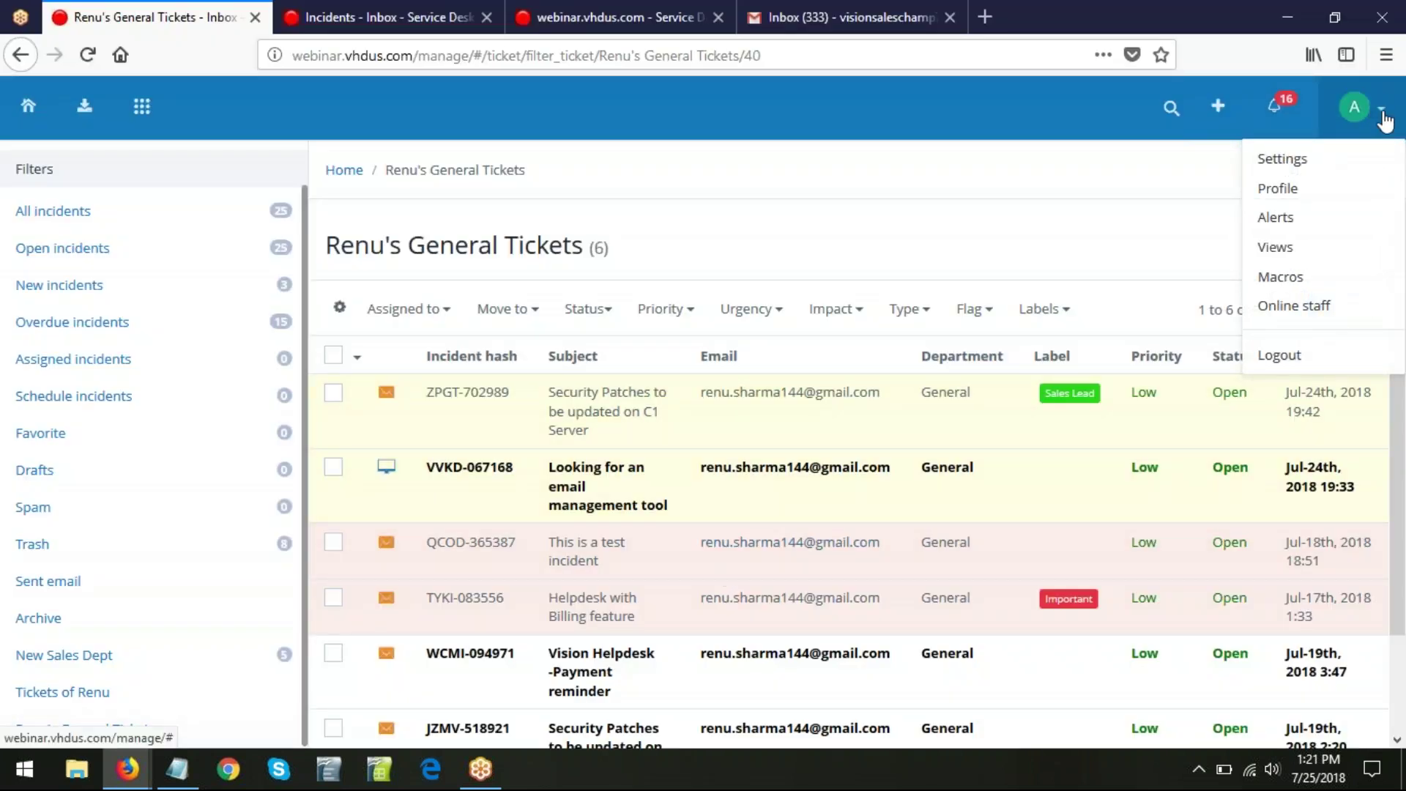
{"action": "left_click", "coordinate": [1300, 163]}
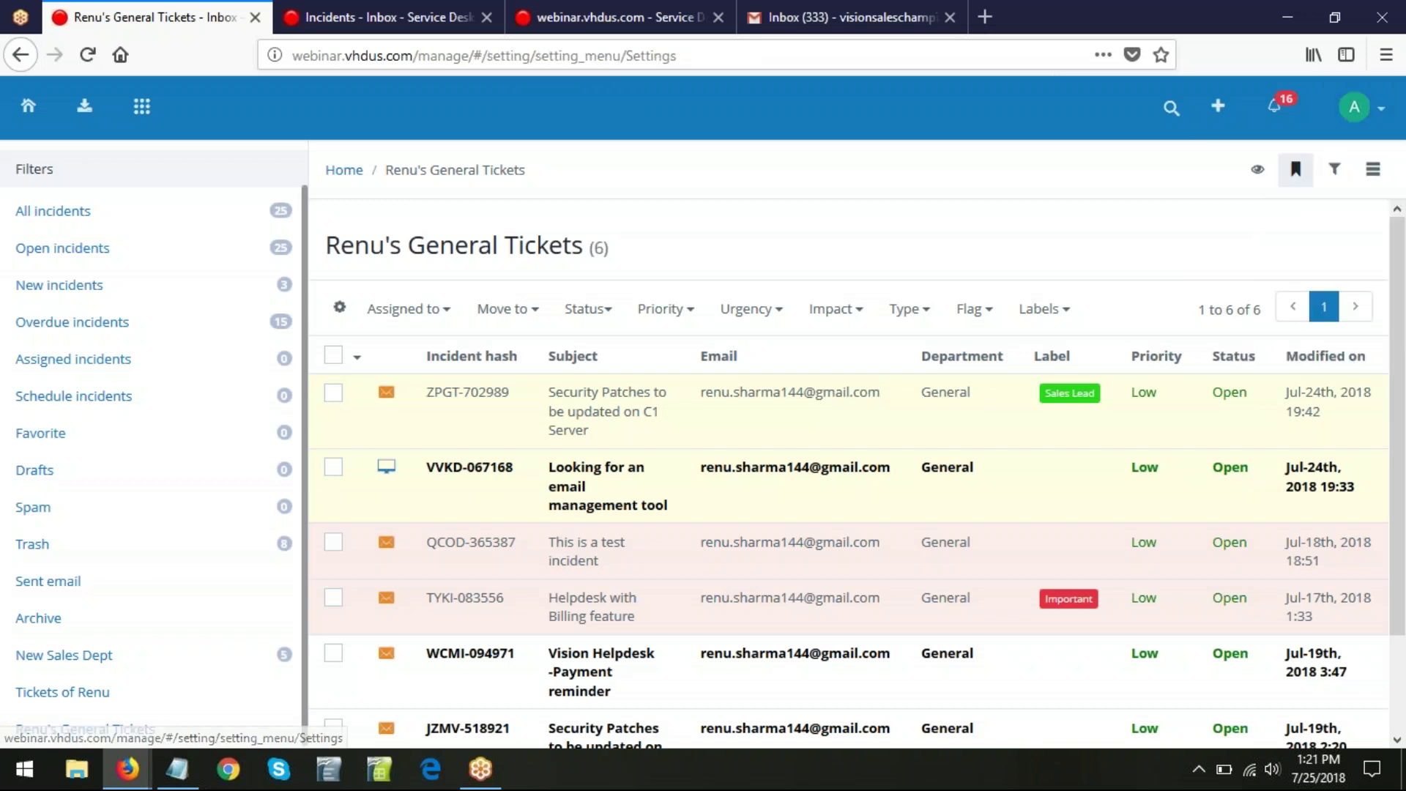
{"action": "scroll", "coordinate": [364, 528], "scroll_direction": "down", "scroll_amount": 7}
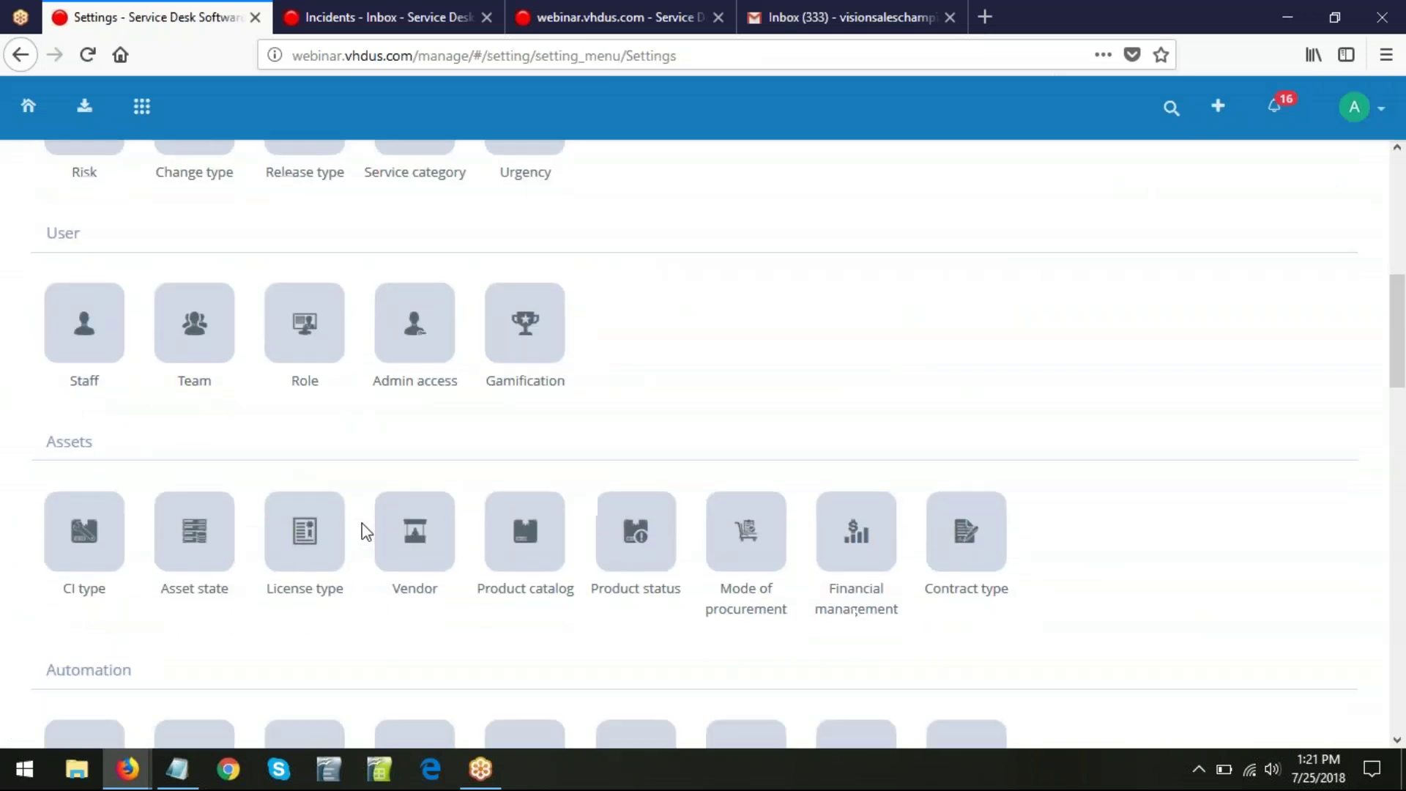
{"action": "scroll", "coordinate": [362, 523], "scroll_direction": "down", "scroll_amount": 9}
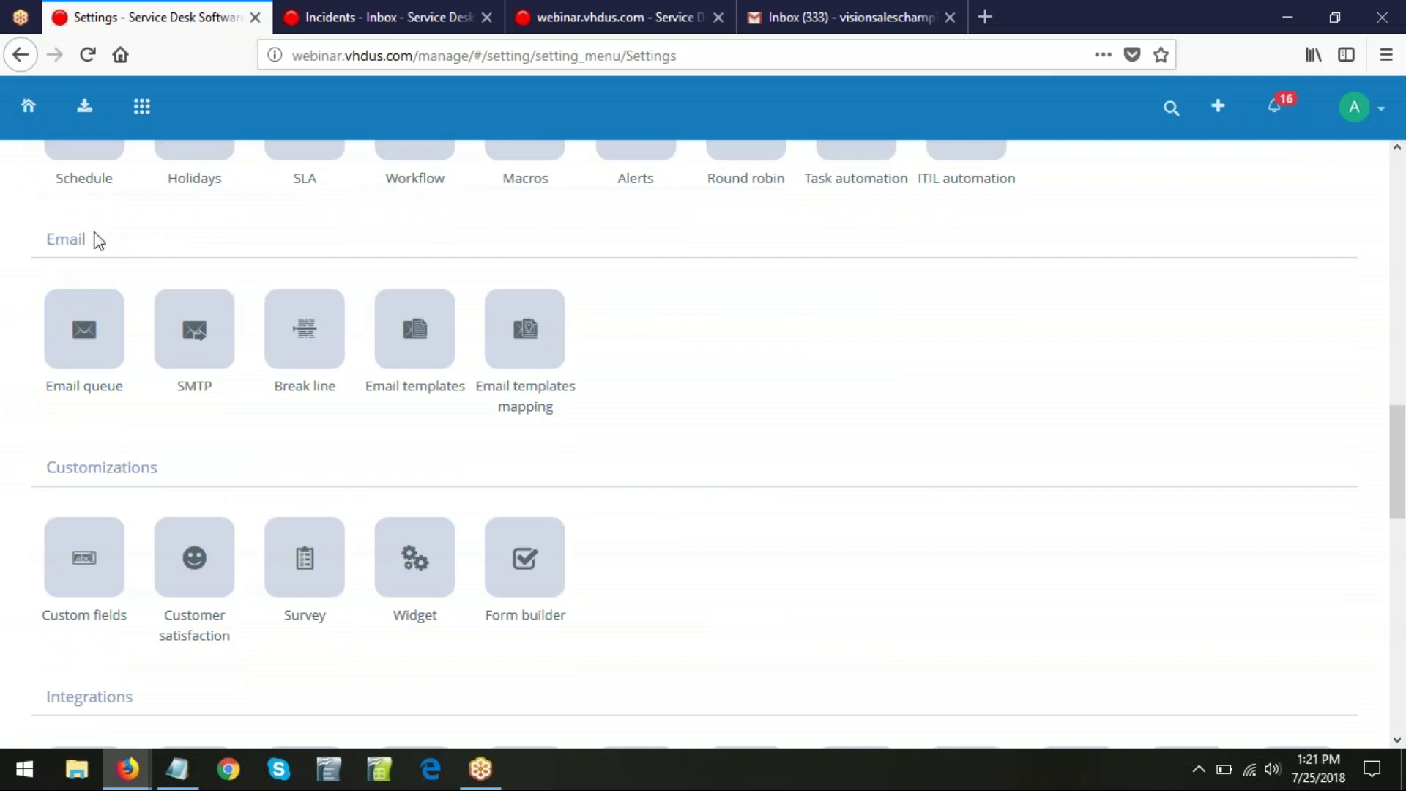
{"action": "left_click", "coordinate": [76, 349]}
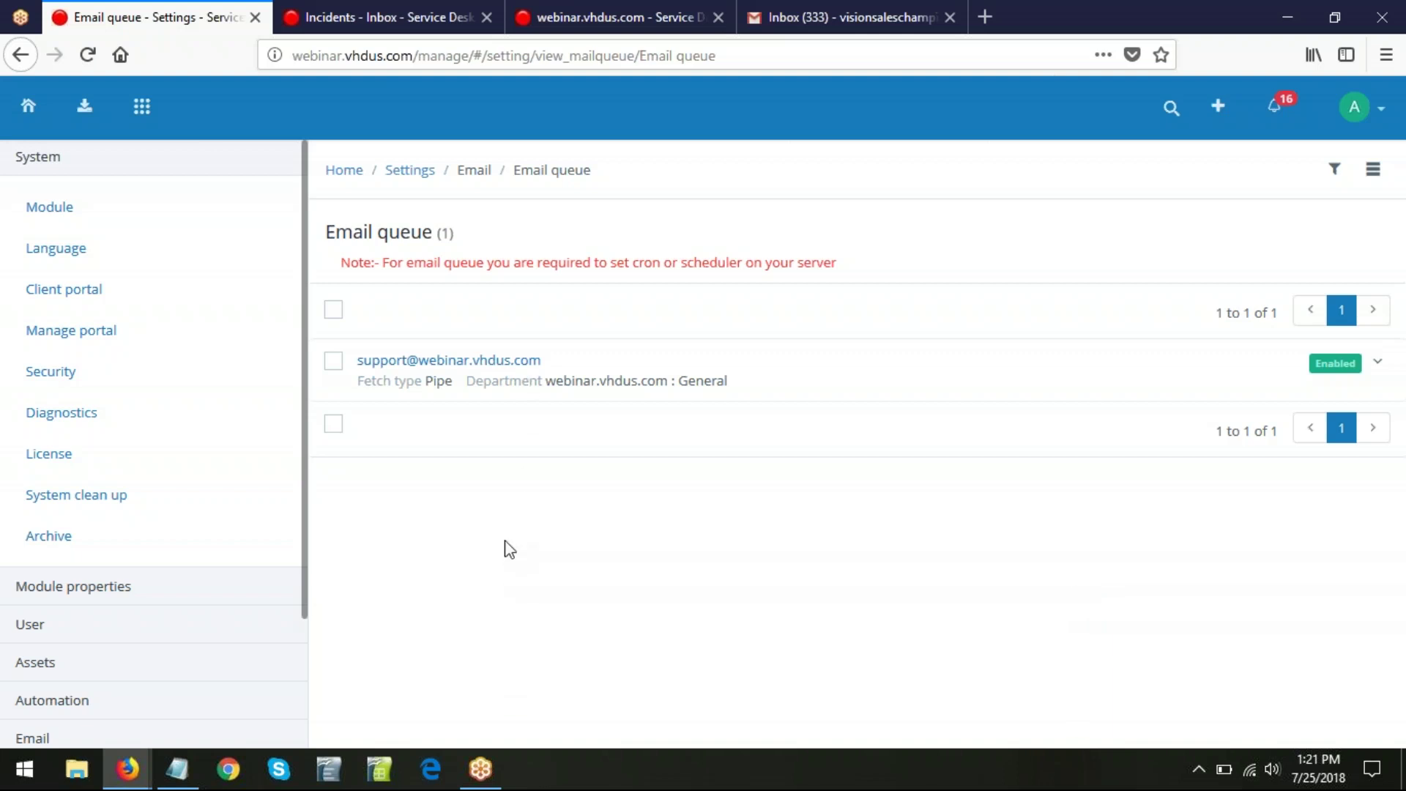
- Open the support mailbox queue, keeping General department and Pipe fetch type
{"action": "left_click", "coordinate": [433, 361]}
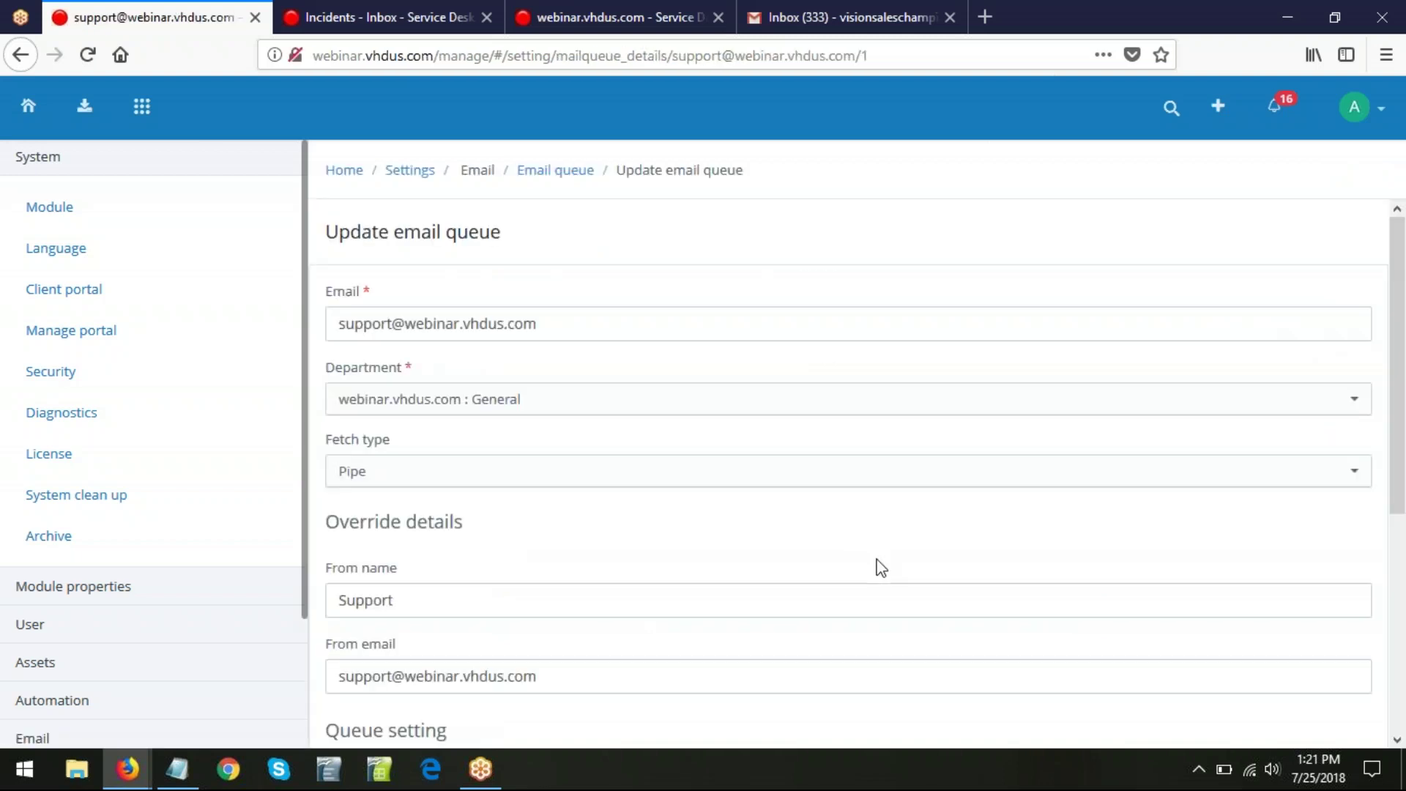
{"action": "left_click_drag", "start_coordinate": [568, 323], "coordinate": [200, 314]}
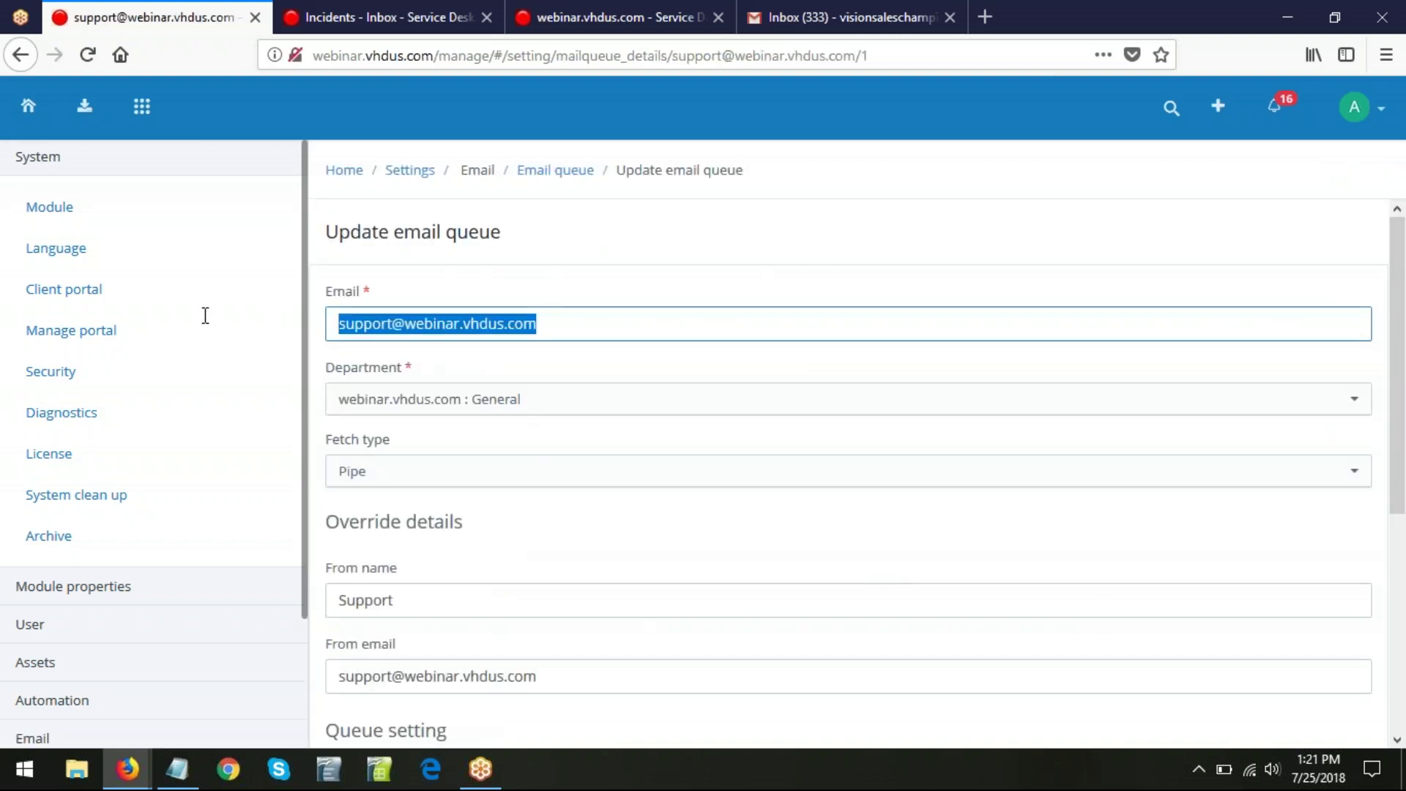
{"action": "left_click", "coordinate": [533, 400]}
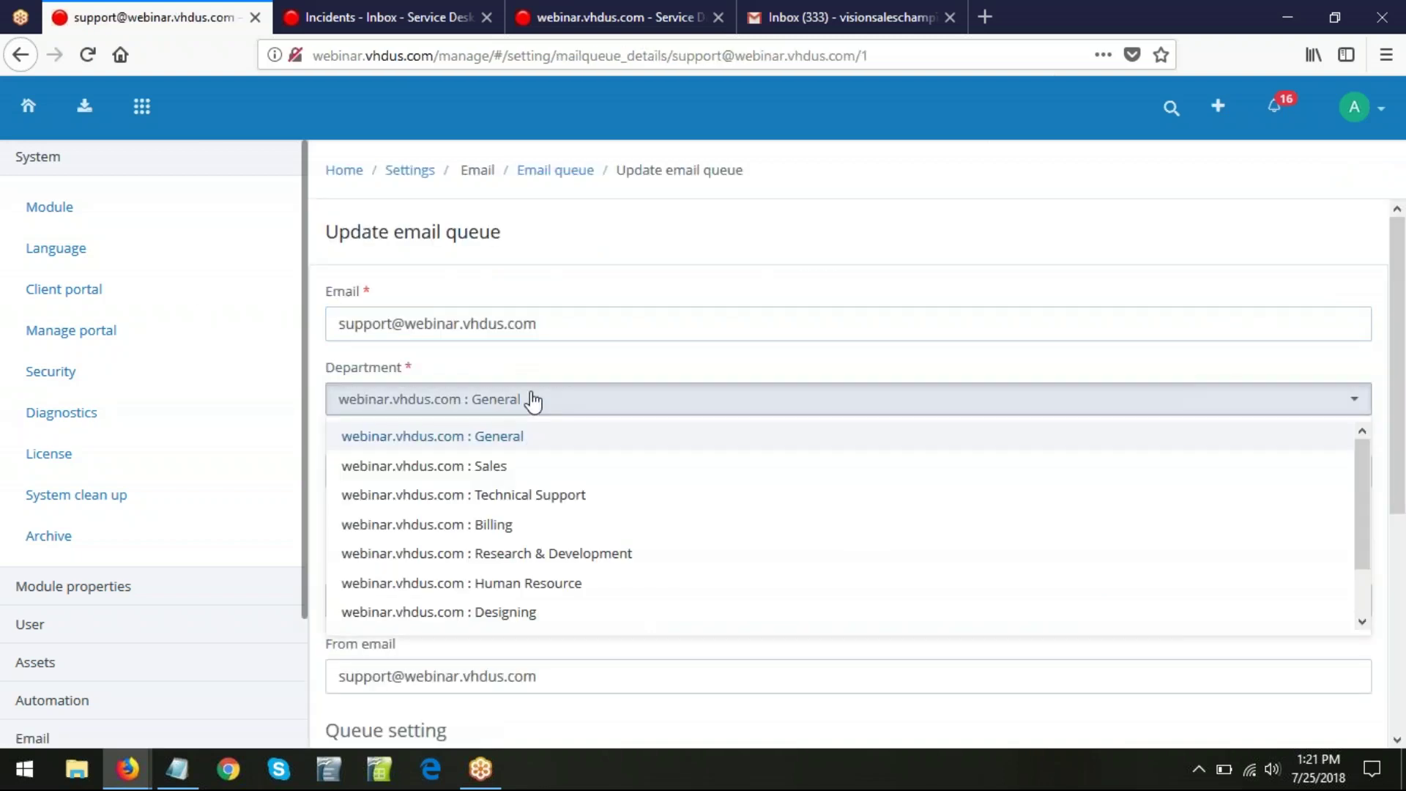
{"action": "left_click", "coordinate": [533, 400]}
{"action": "left_click", "coordinate": [557, 477]}
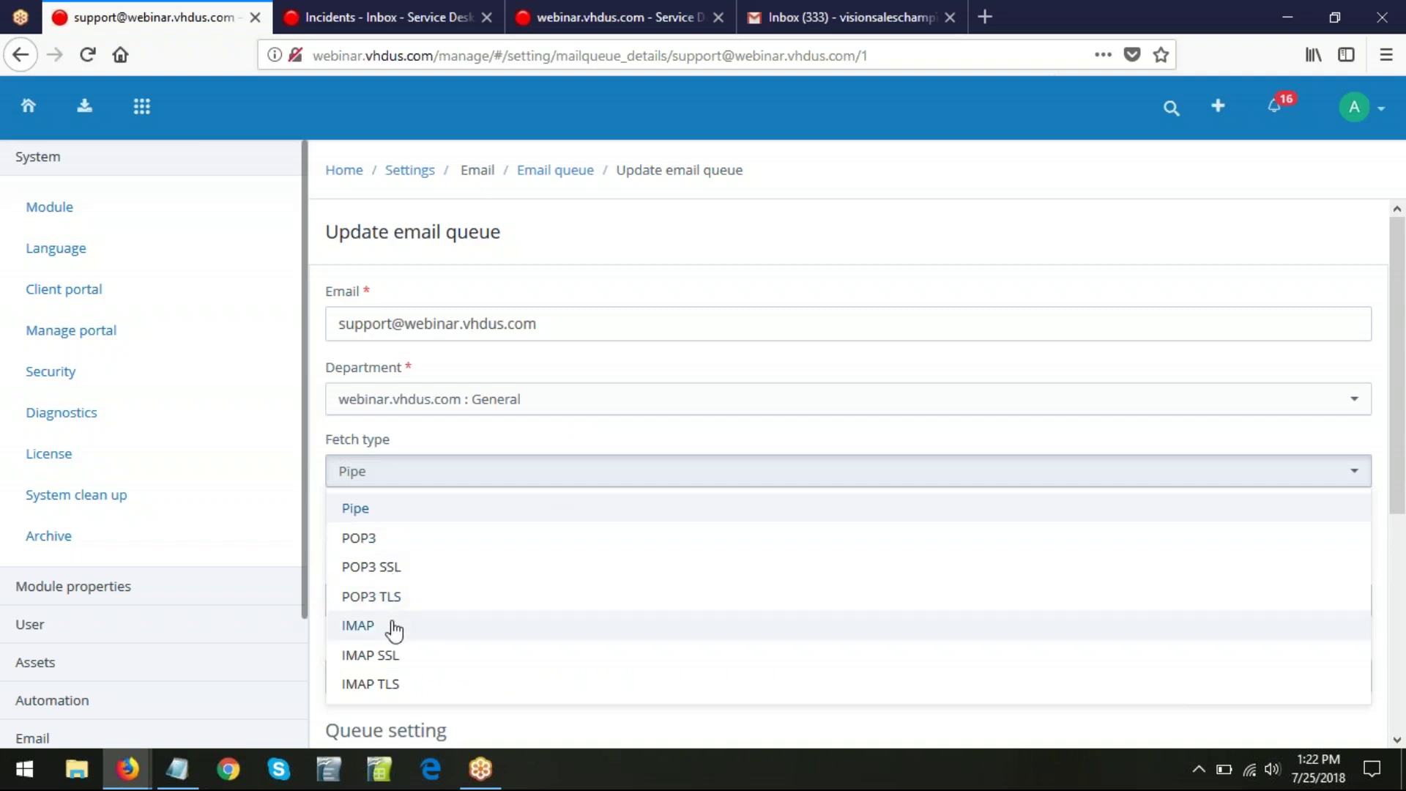
{"action": "left_click", "coordinate": [616, 296]}
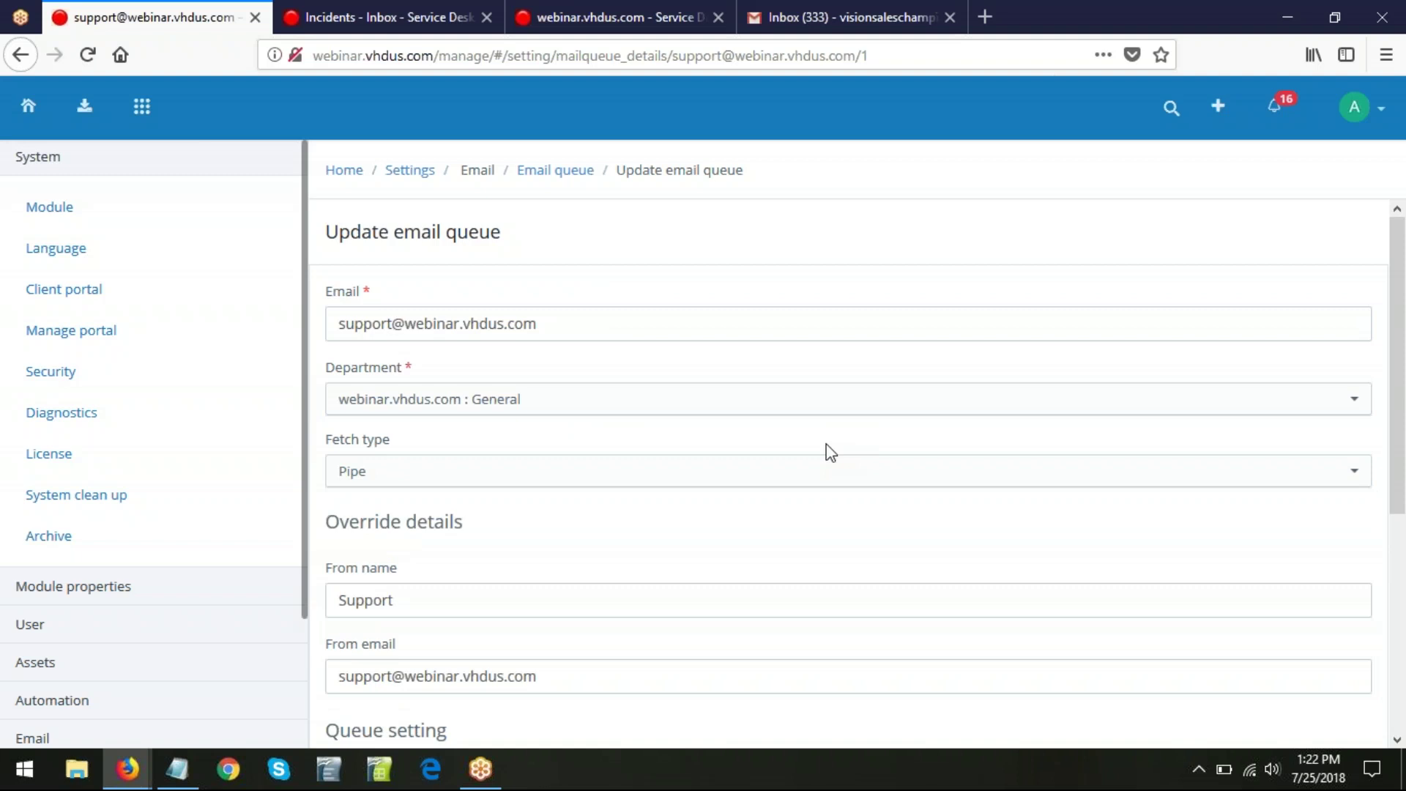
{"action": "left_click", "coordinate": [824, 16]}
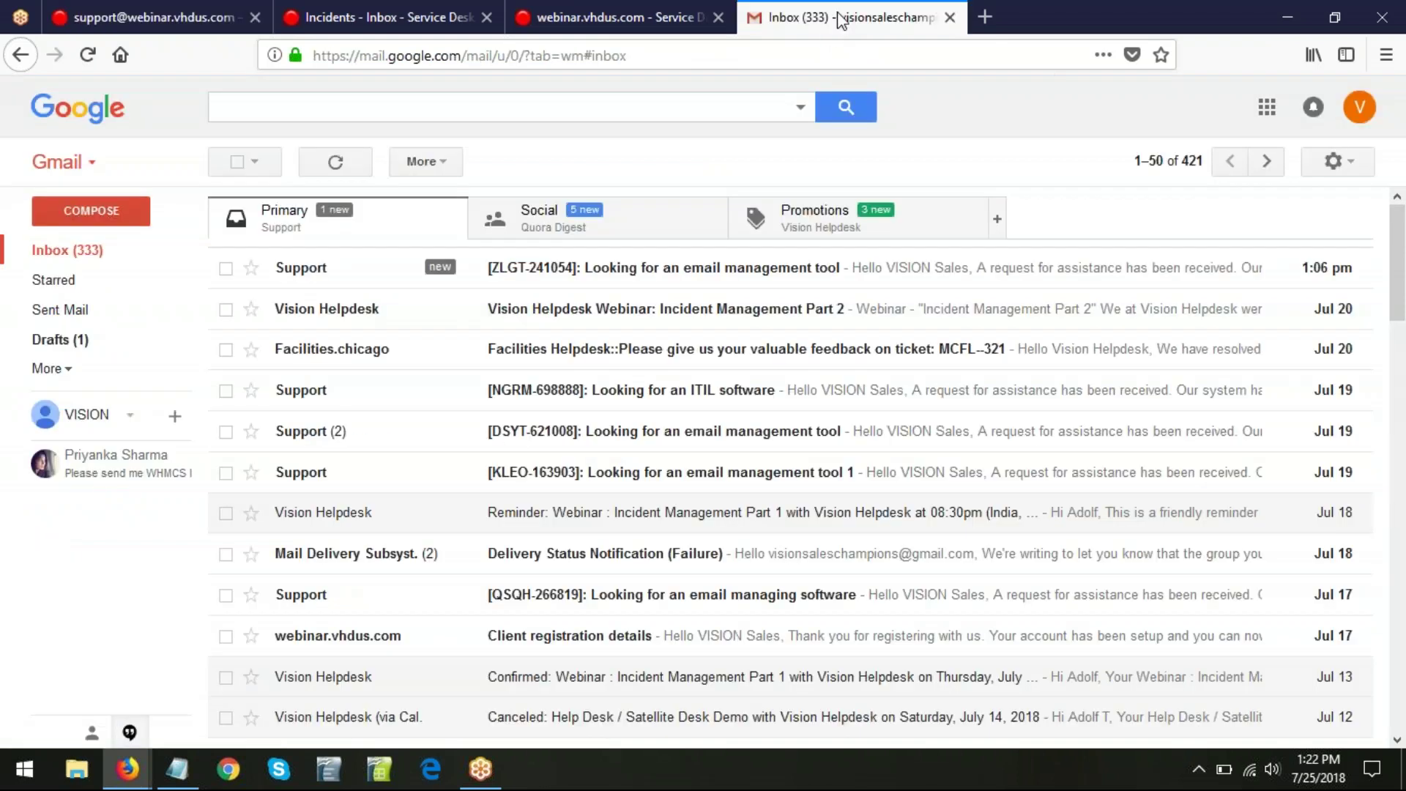
- Check Gmail's Forwarding and POP/IMAP settings (POP enabled, IMAP disabled), then return to the helpdesk
{"action": "left_click", "coordinate": [1360, 163]}
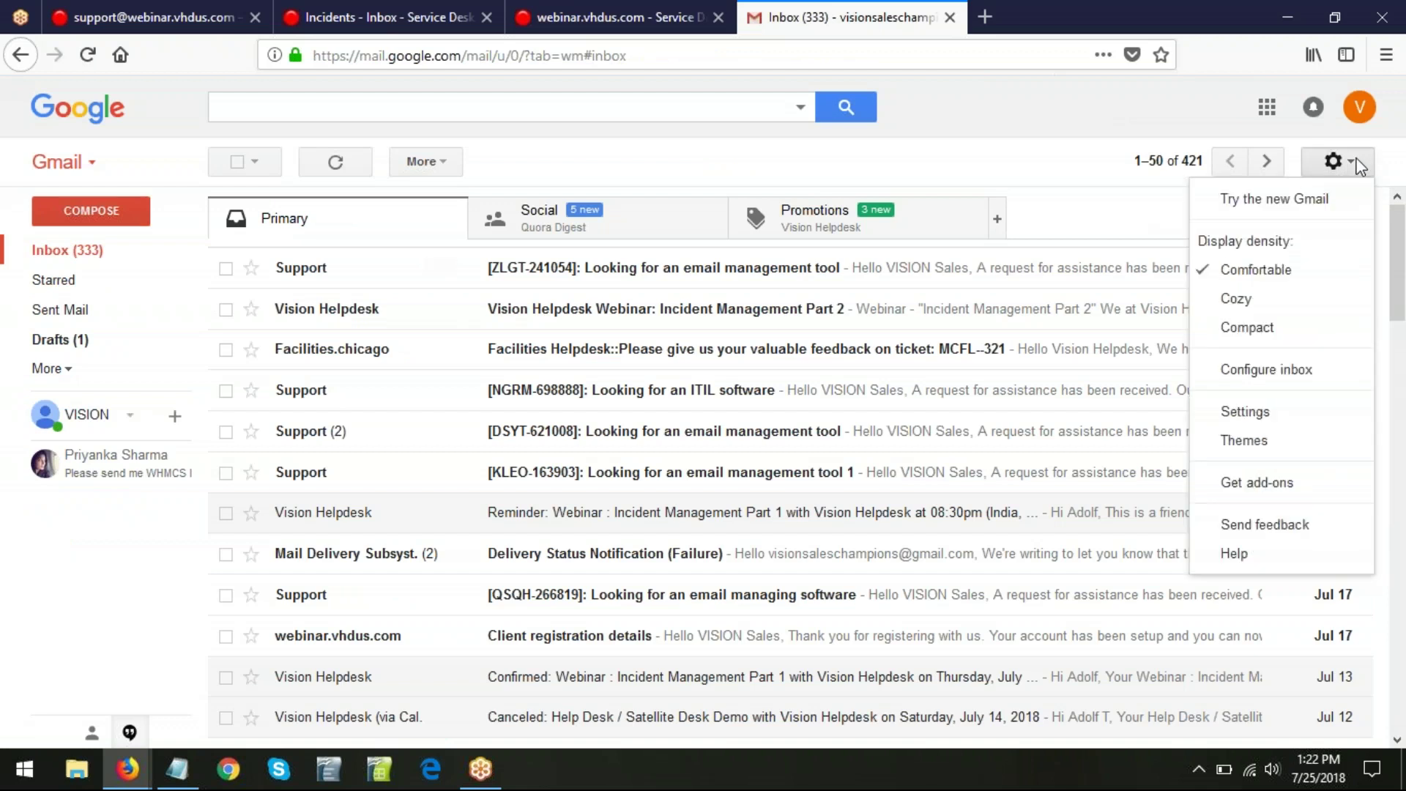
{"action": "left_click", "coordinate": [1243, 412]}
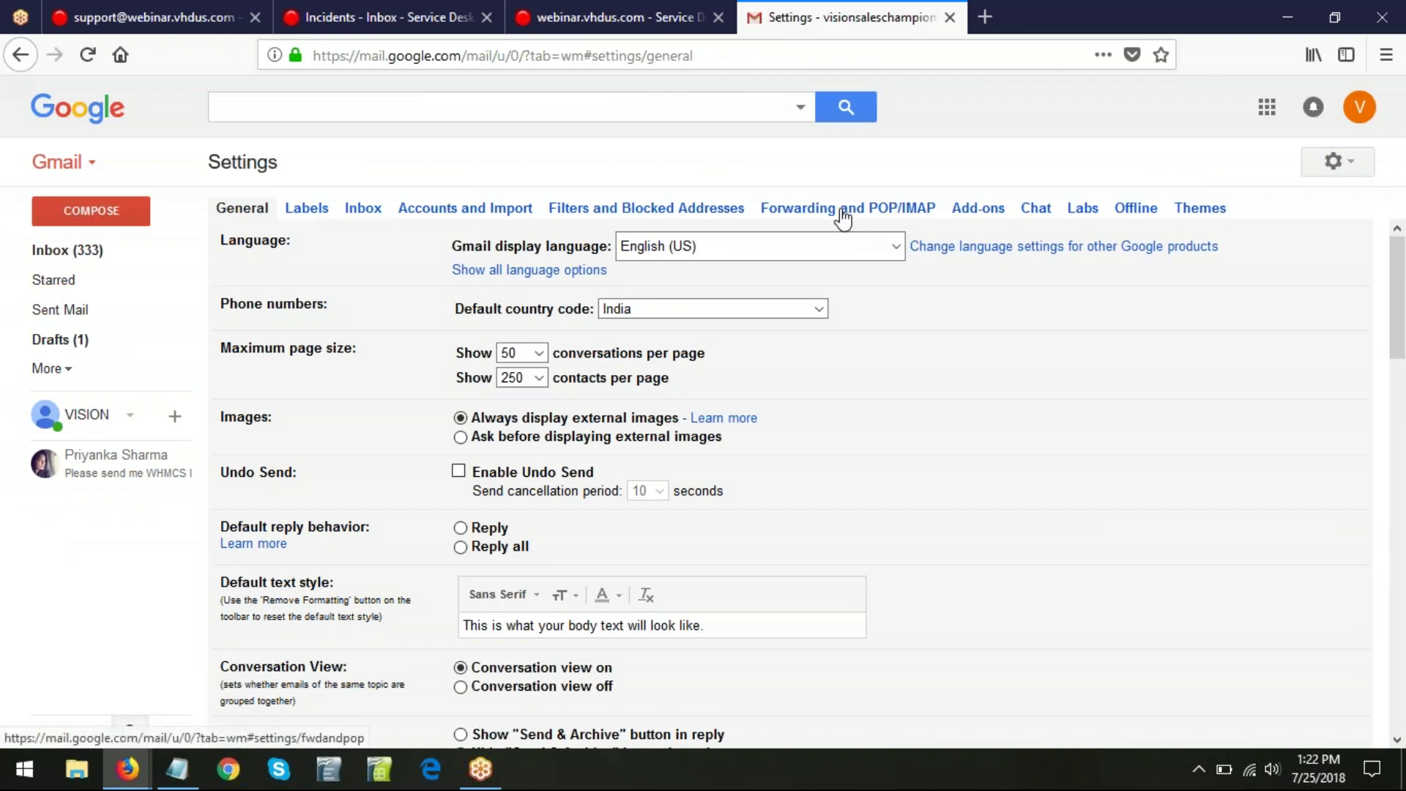
{"action": "left_click", "coordinate": [843, 216]}
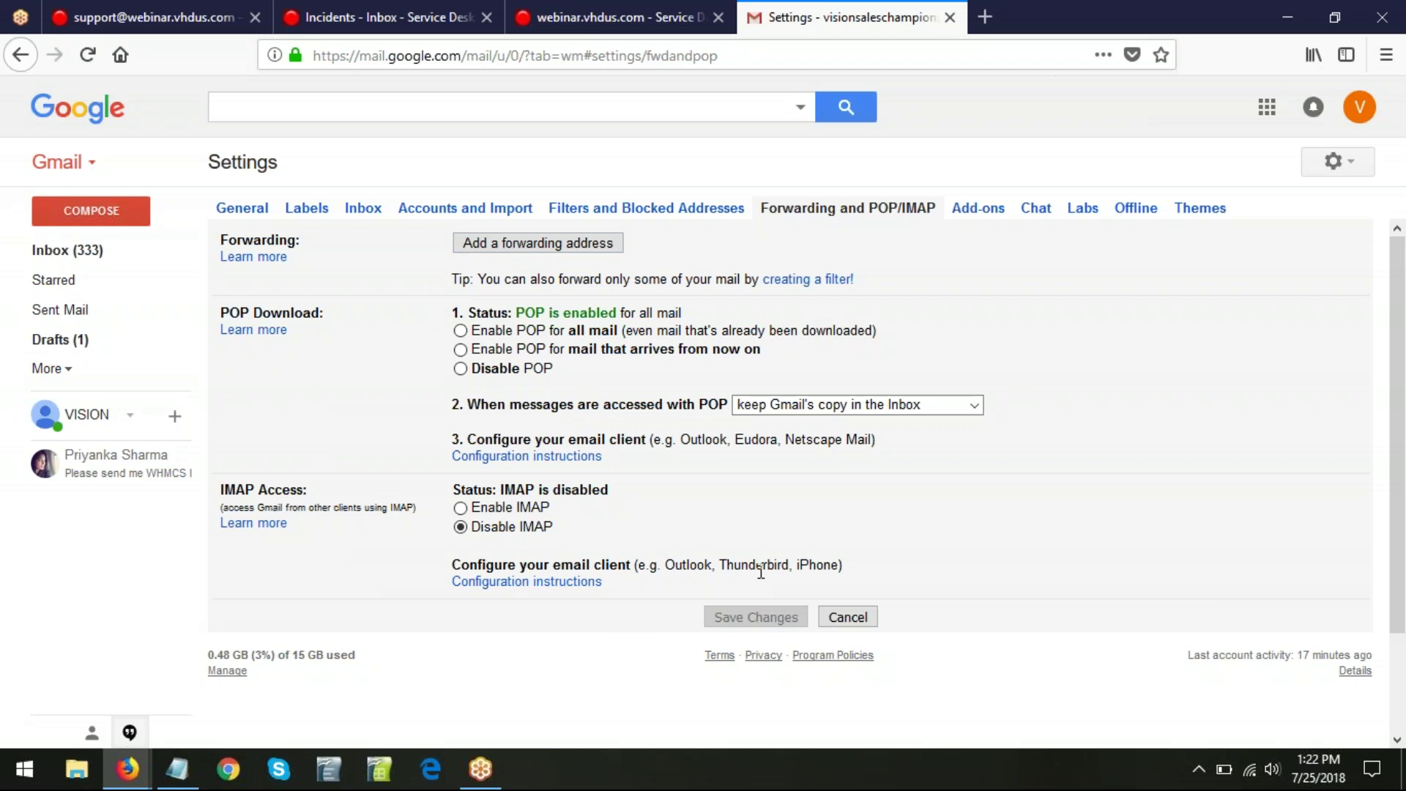
{"action": "left_click", "coordinate": [192, 10]}
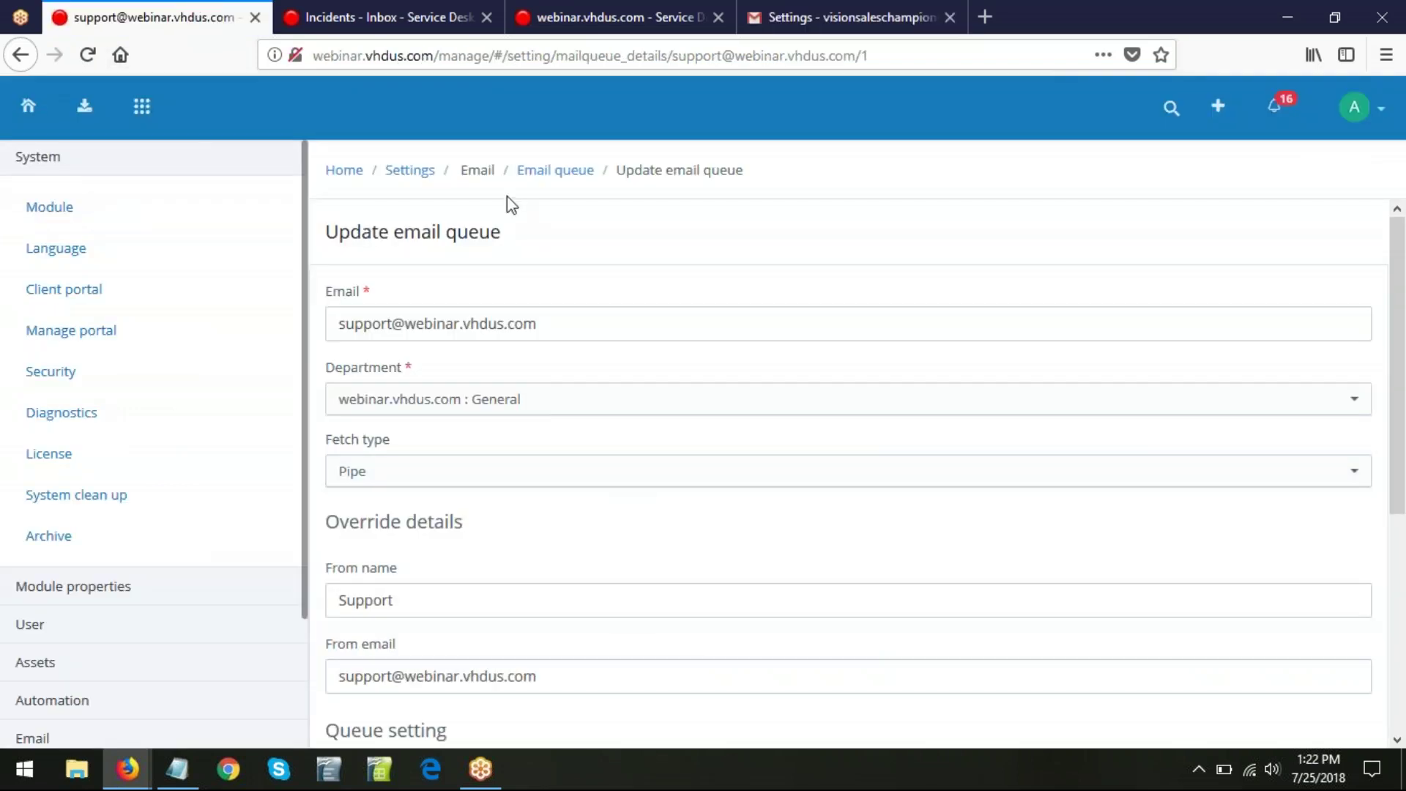
- Open a blank Add SMTP form from the SMTP settings and review its fields
{"action": "left_click", "coordinate": [412, 172]}
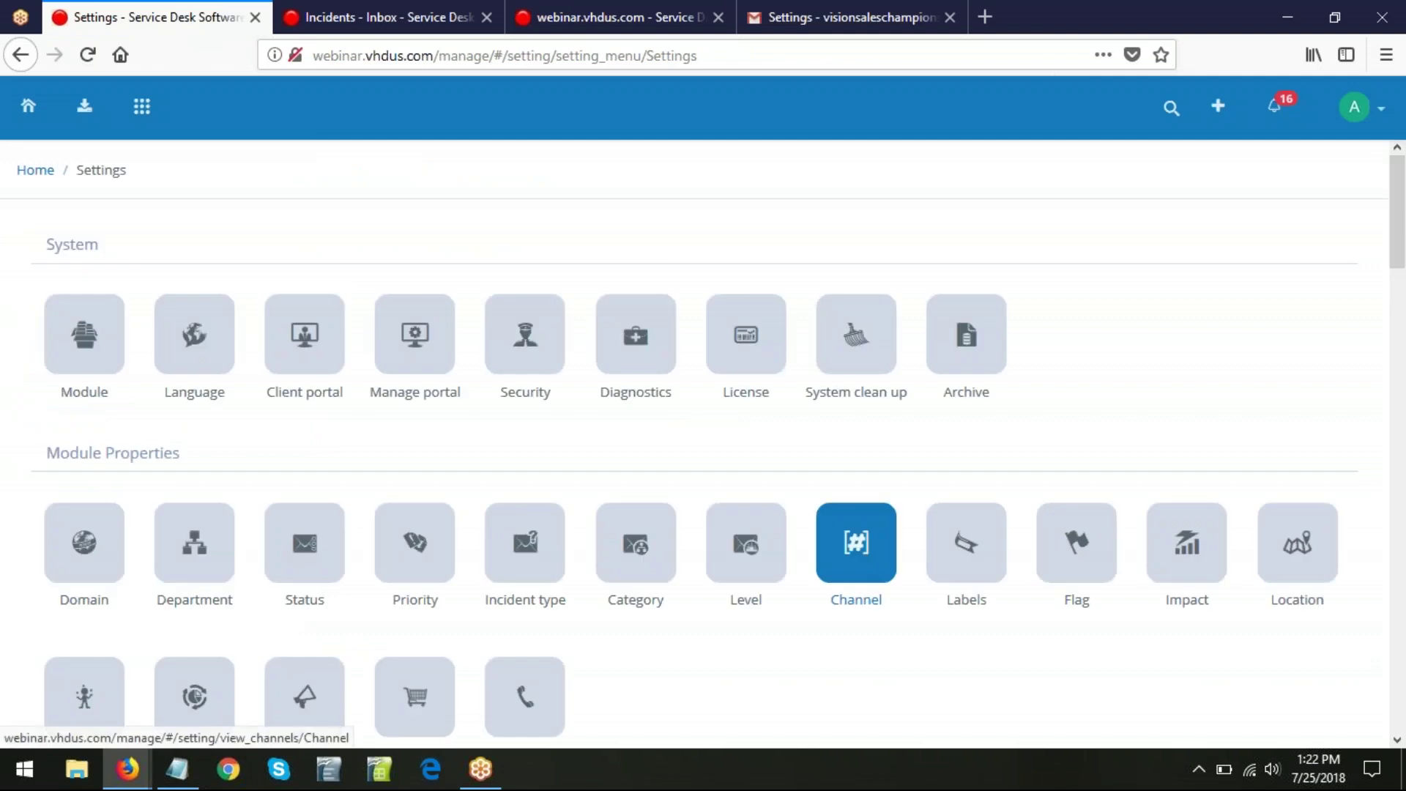
{"action": "scroll", "coordinate": [826, 544], "scroll_direction": "down", "scroll_amount": 15}
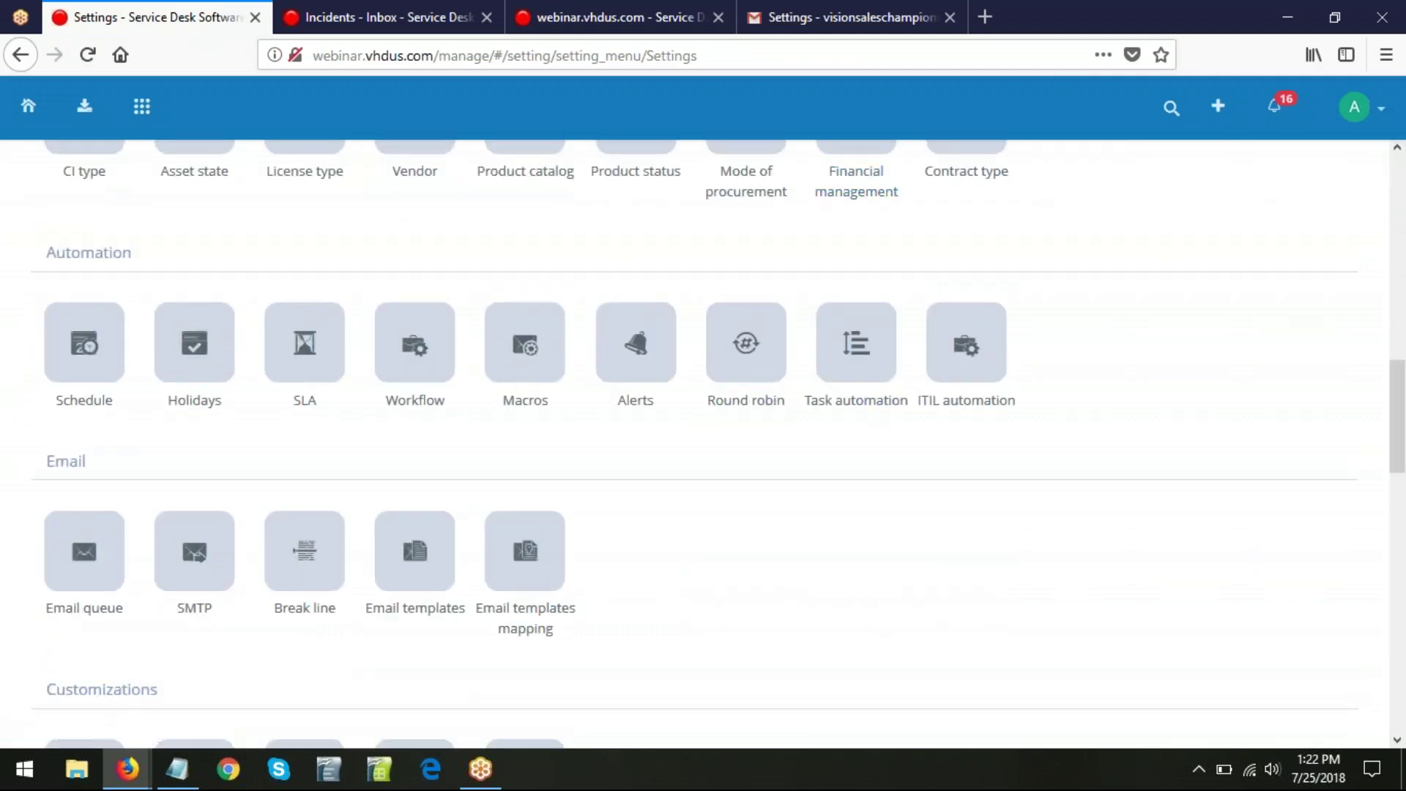
{"action": "left_click", "coordinate": [195, 577]}
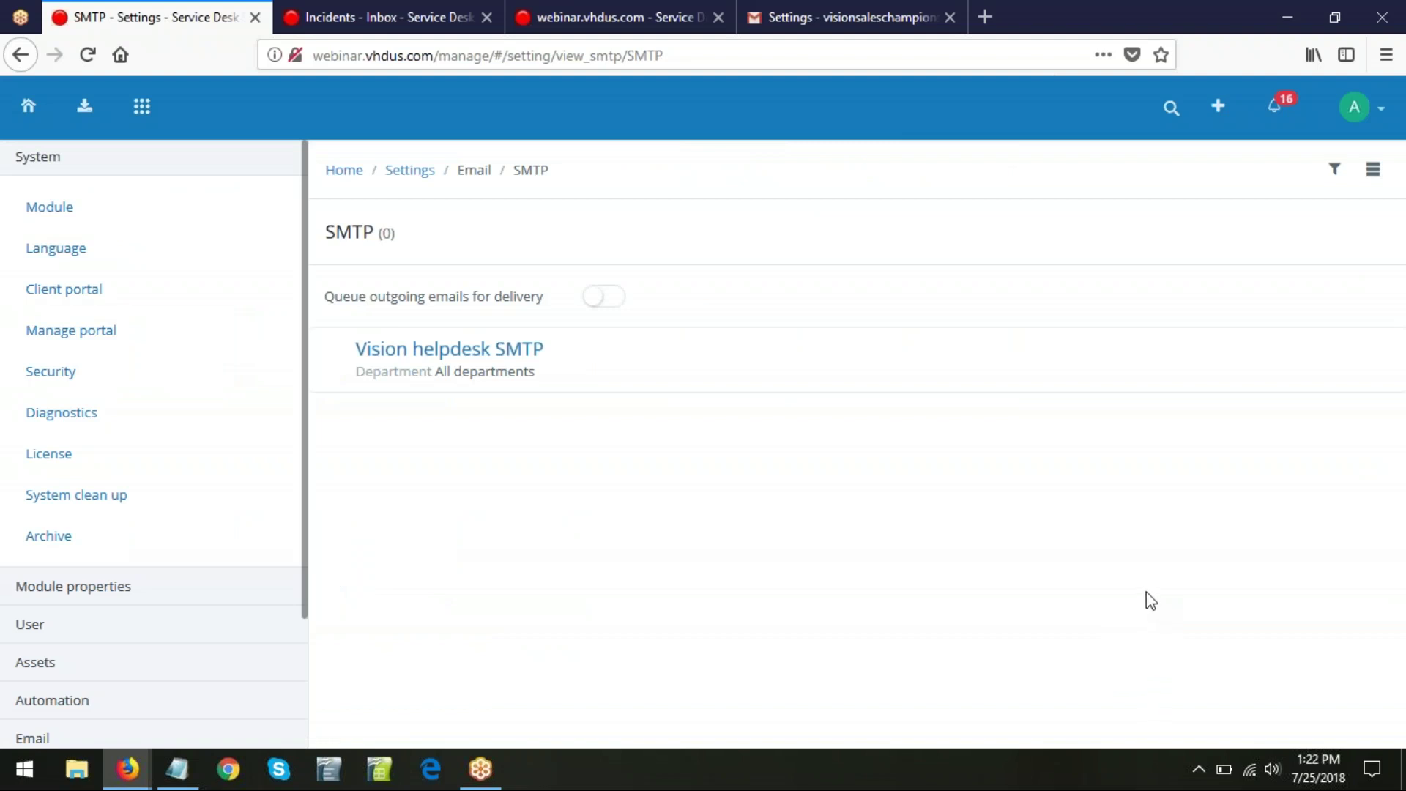
{"action": "left_click", "coordinate": [1375, 175]}
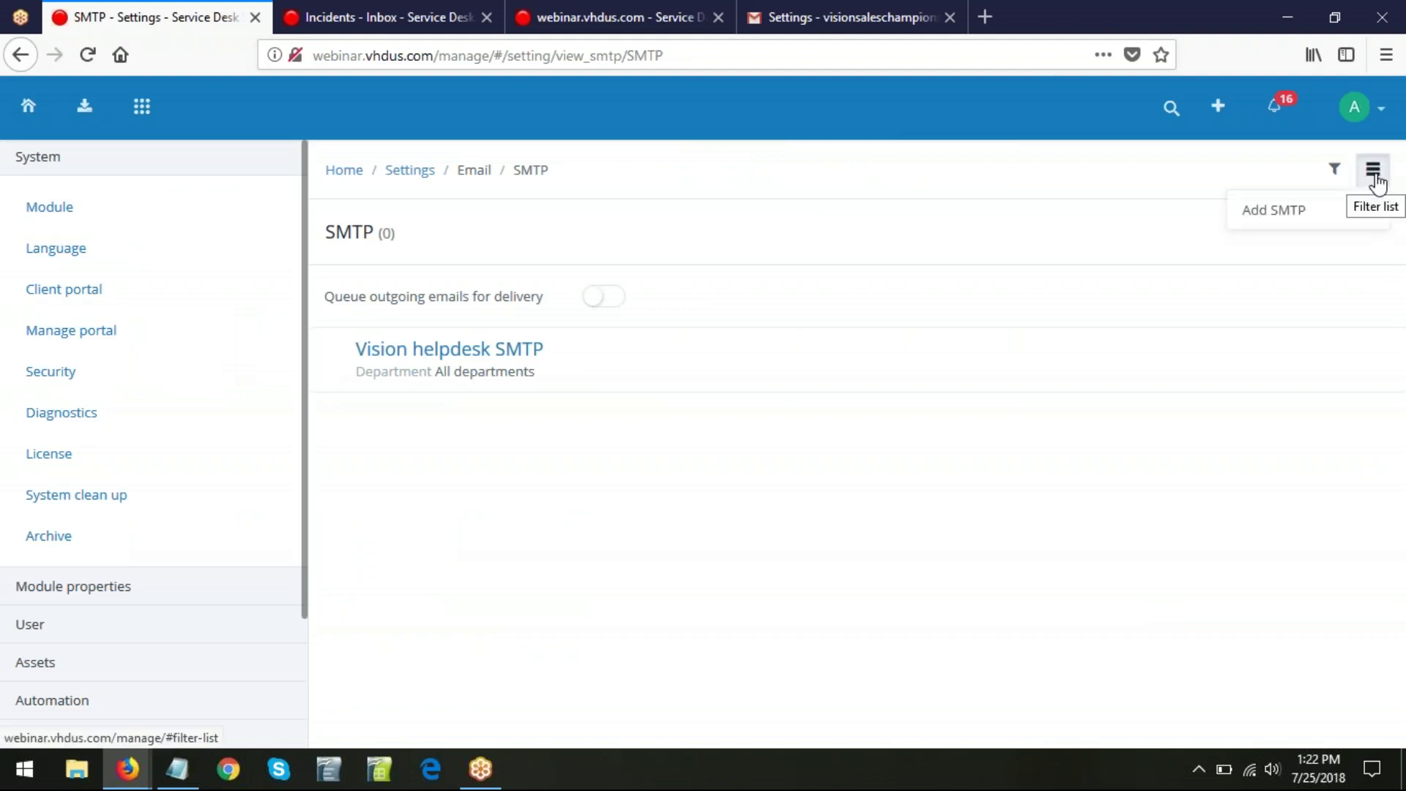
{"action": "left_click", "coordinate": [1298, 218]}
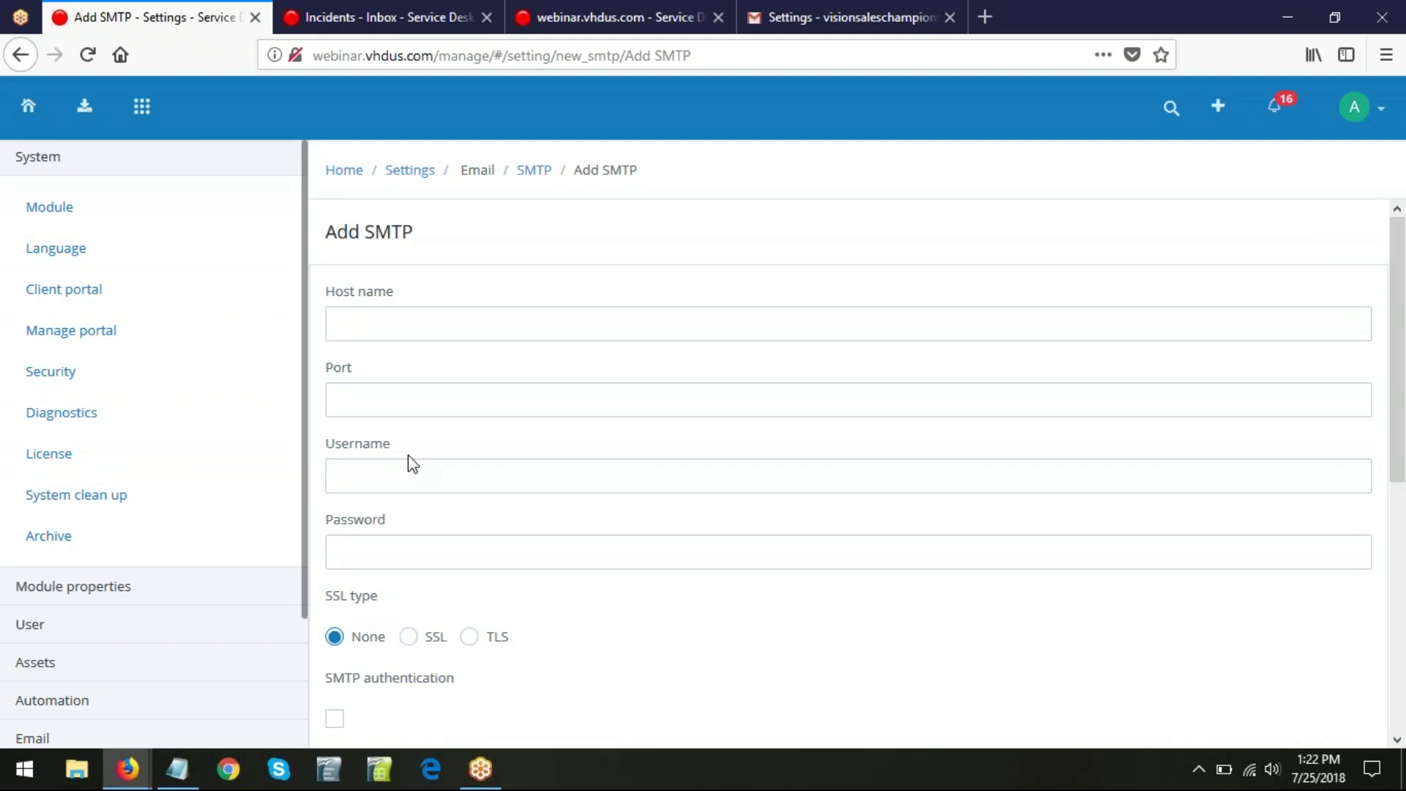
{"action": "left_click", "coordinate": [398, 320]}
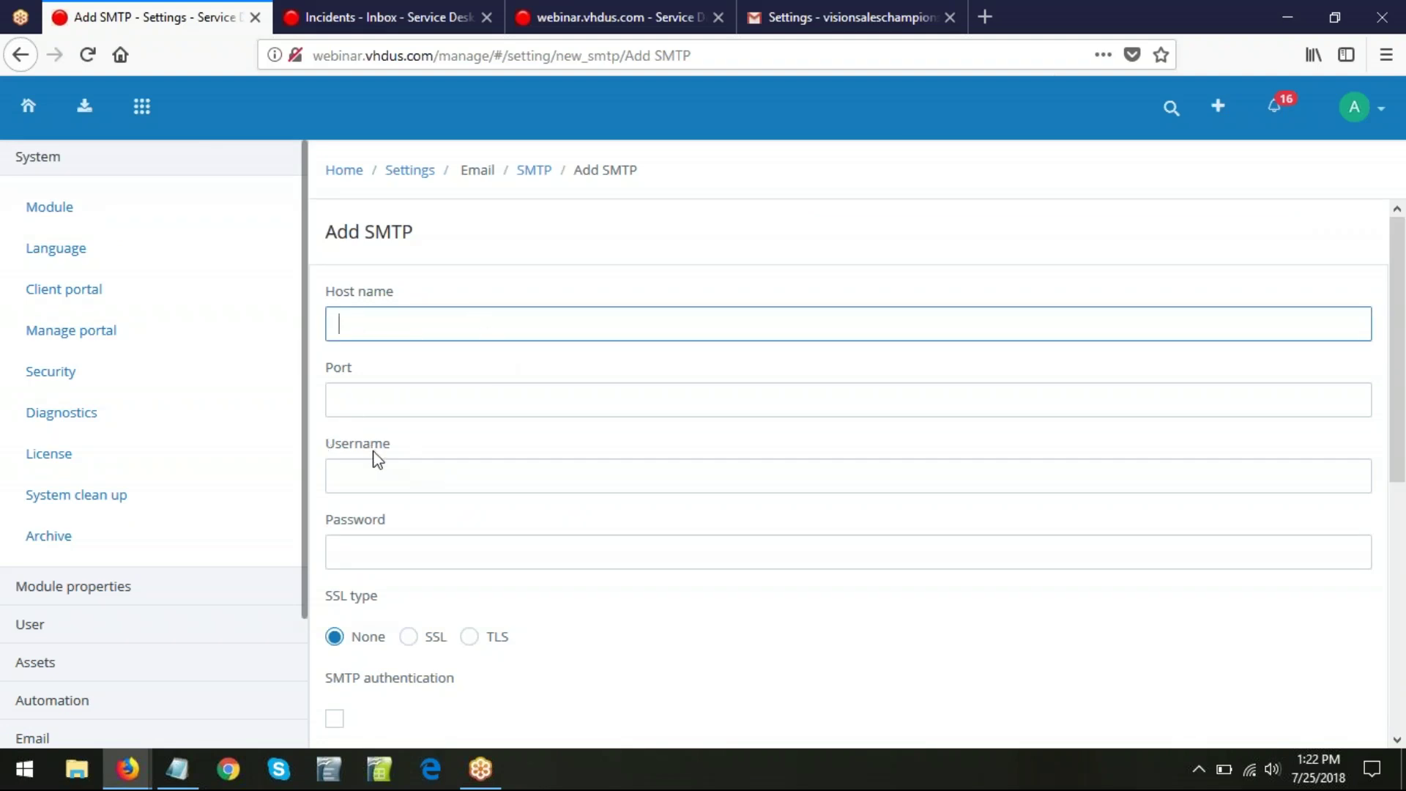
{"action": "scroll", "coordinate": [374, 454], "scroll_direction": "down", "scroll_amount": 2}
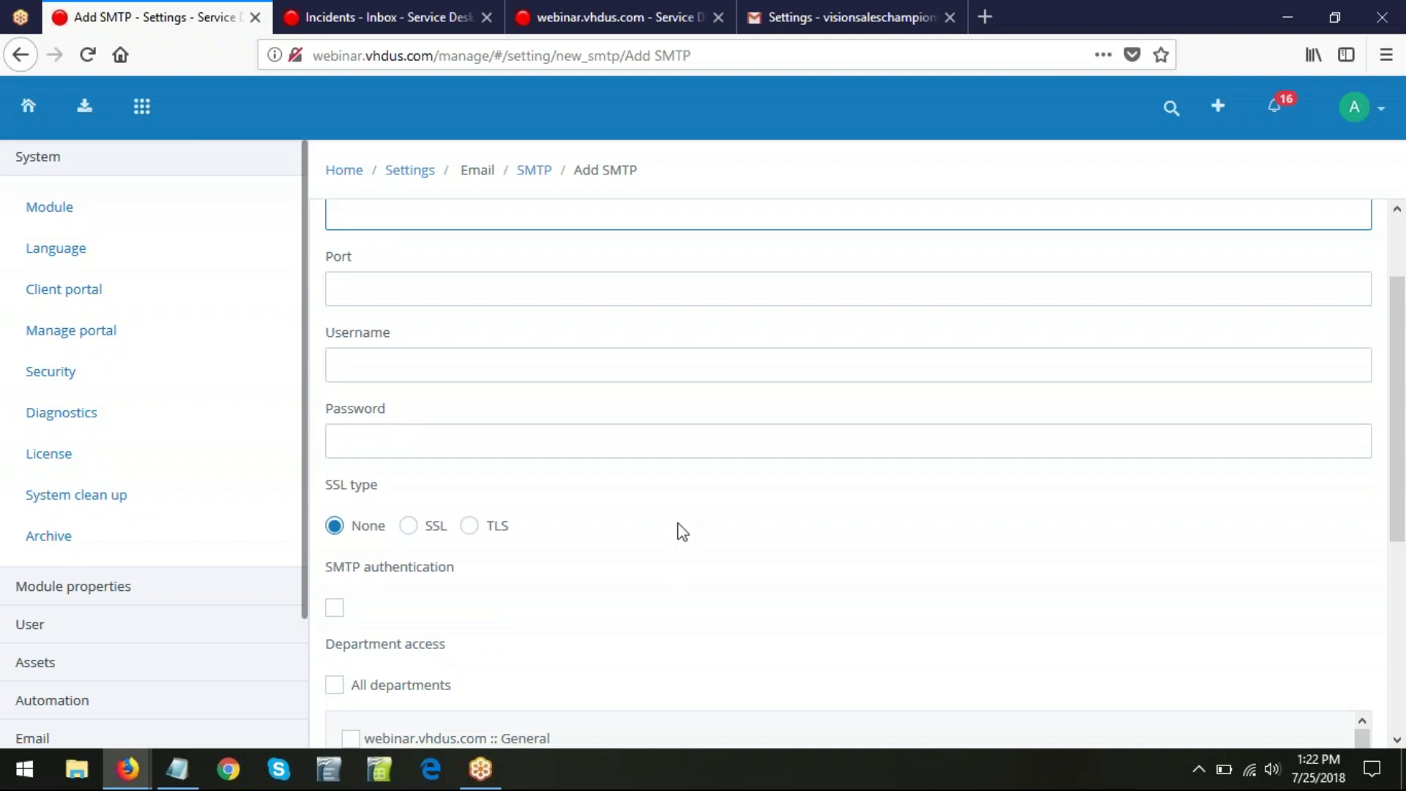
{"action": "scroll", "coordinate": [666, 527], "scroll_direction": "down", "scroll_amount": 2}
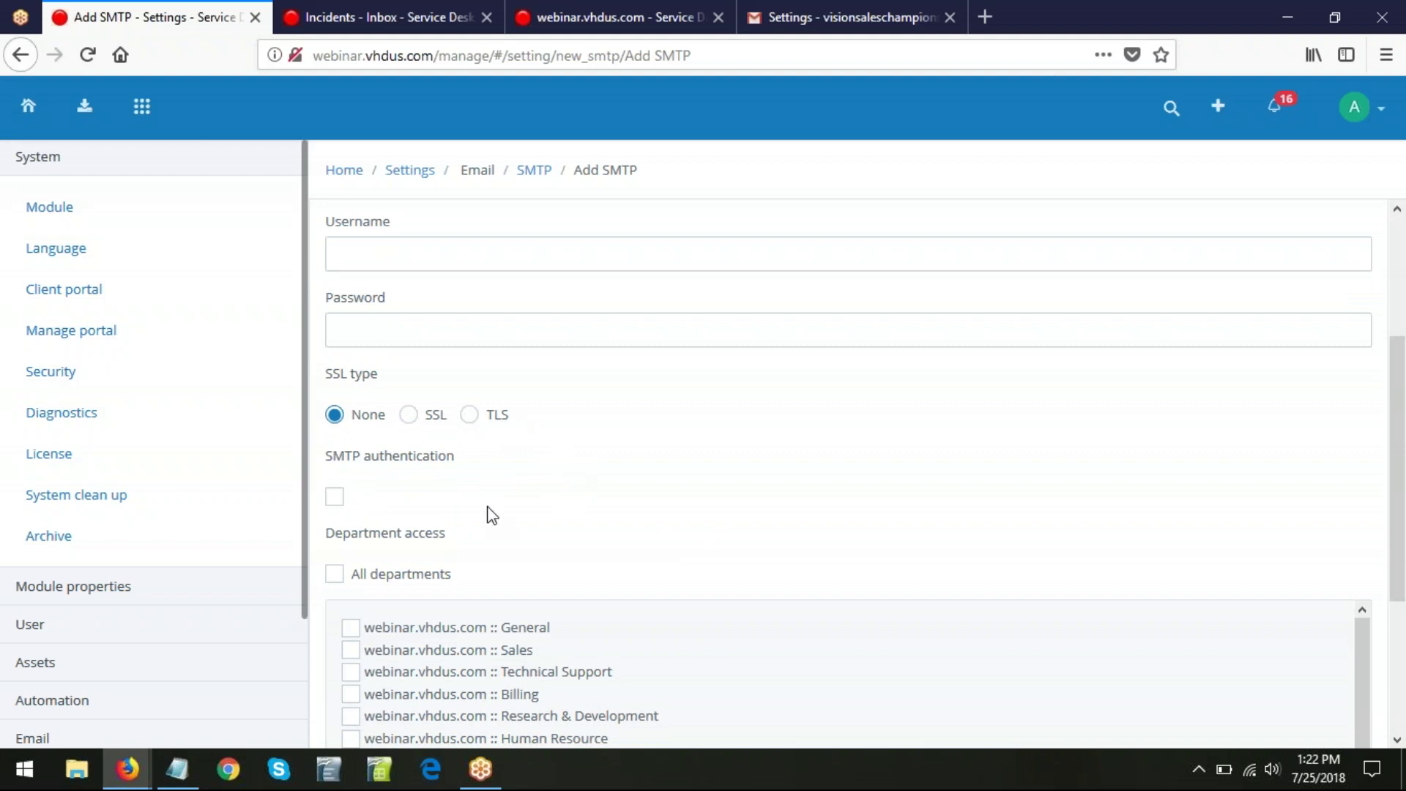
{"action": "scroll", "coordinate": [716, 565], "scroll_direction": "down", "scroll_amount": 3}
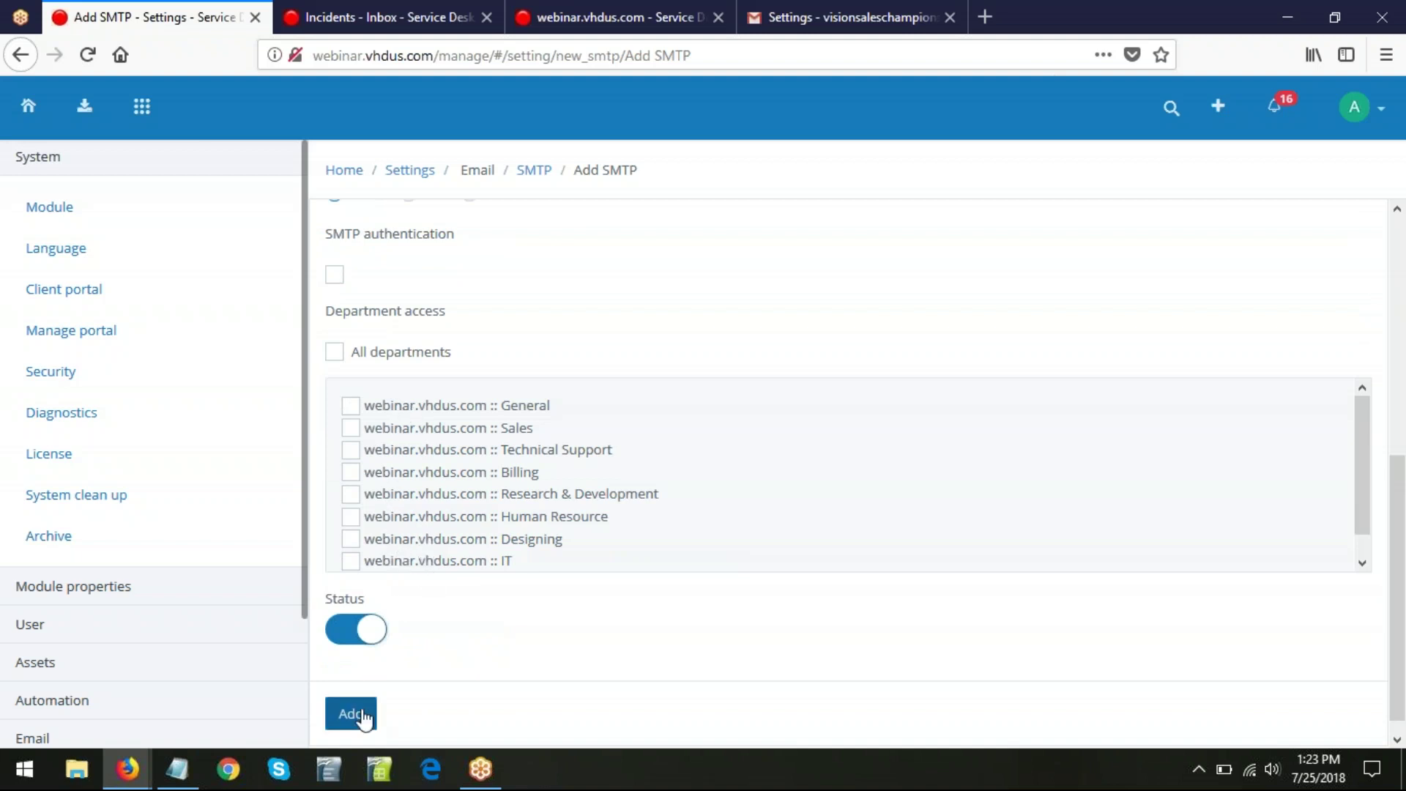
- Return to the main Settings page and bring the webinar slideshow back to front
{"action": "left_click", "coordinate": [411, 176]}
{"action": "mouse_move", "coordinate": [127, 768]}
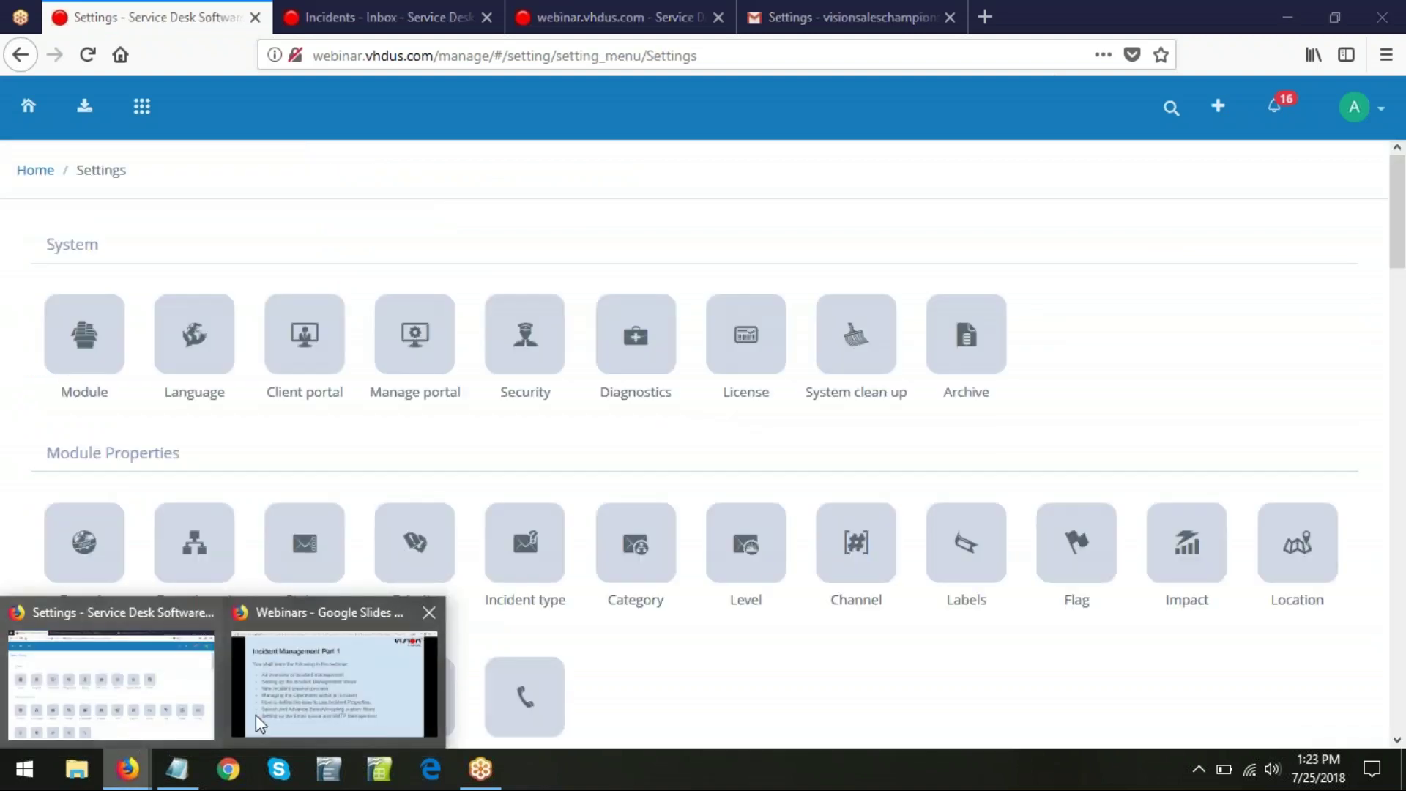
{"action": "left_click", "coordinate": [354, 696]}
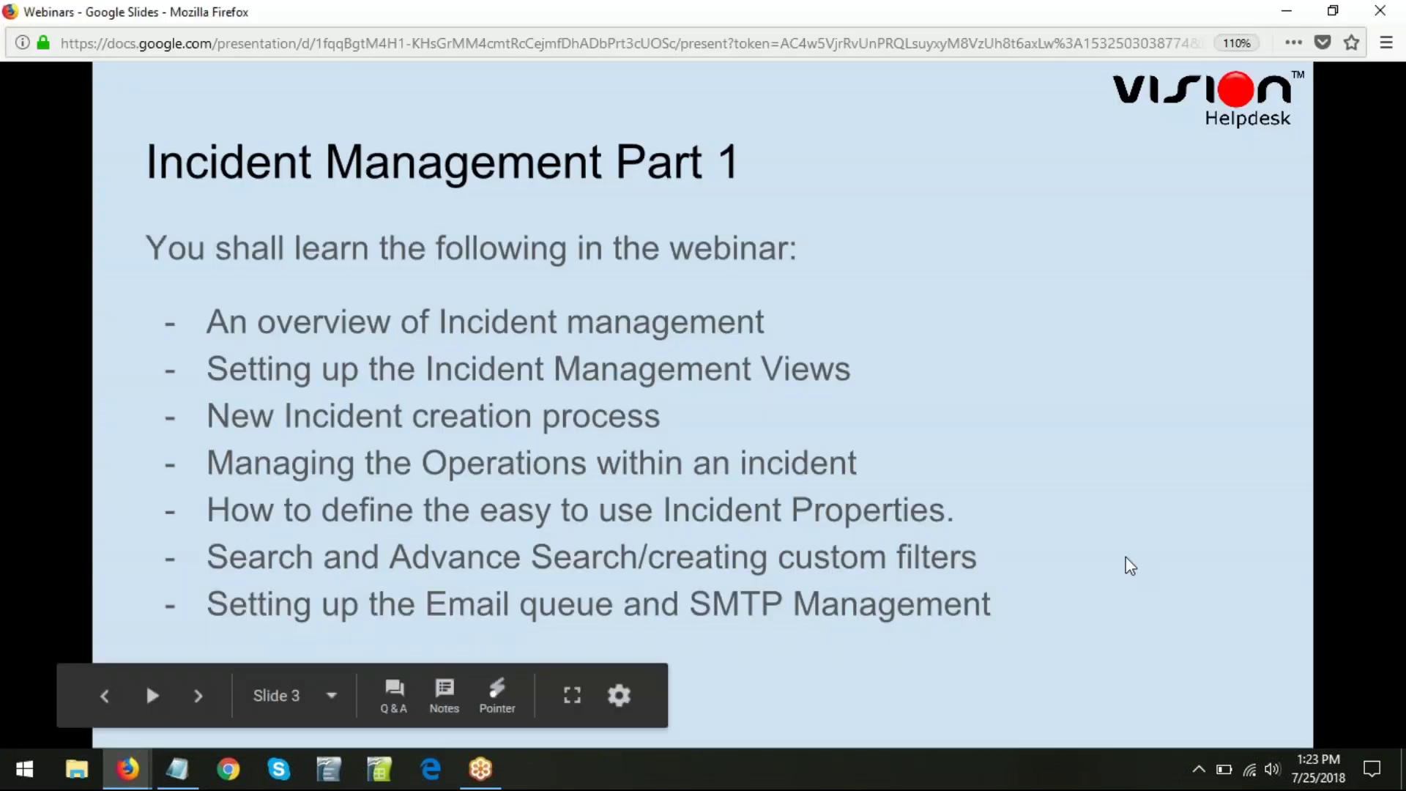